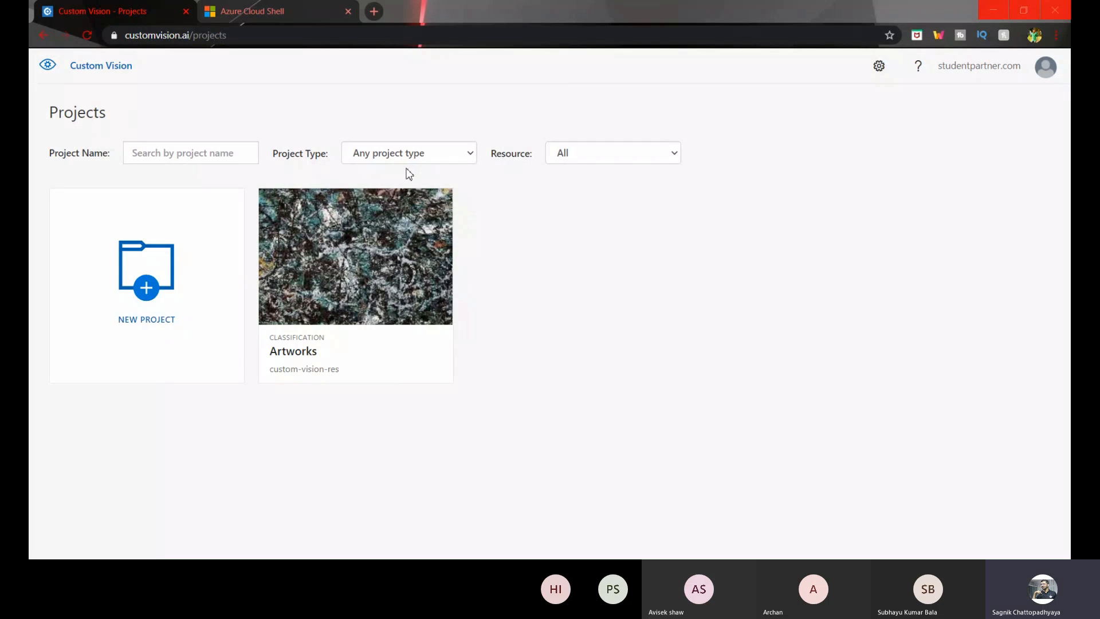
pyautogui.click(153, 36)
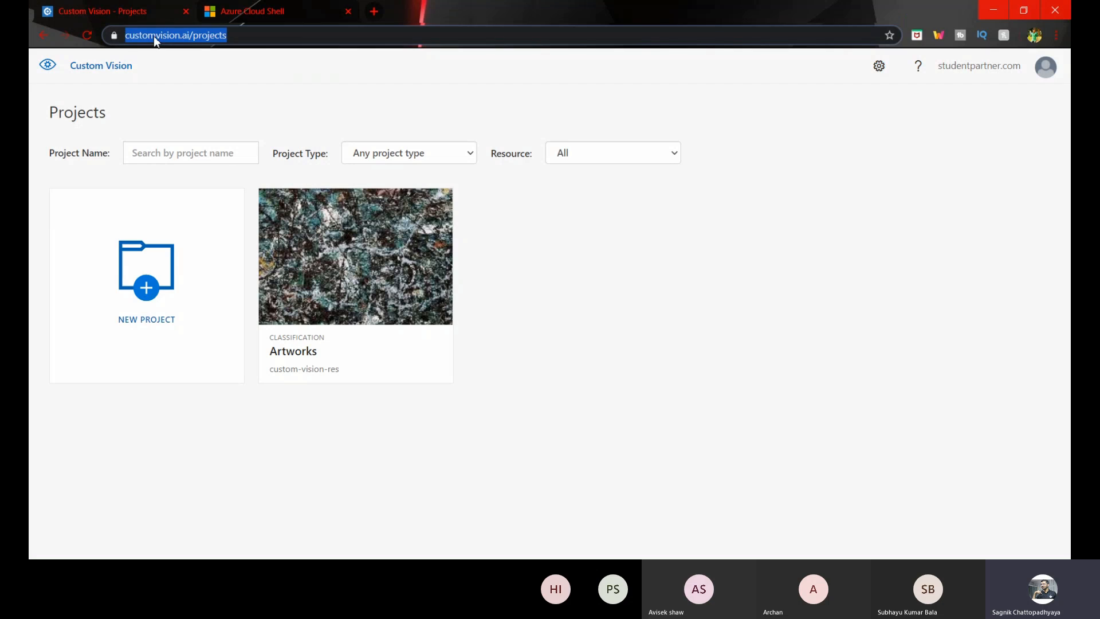
pyautogui.click(247, 95)
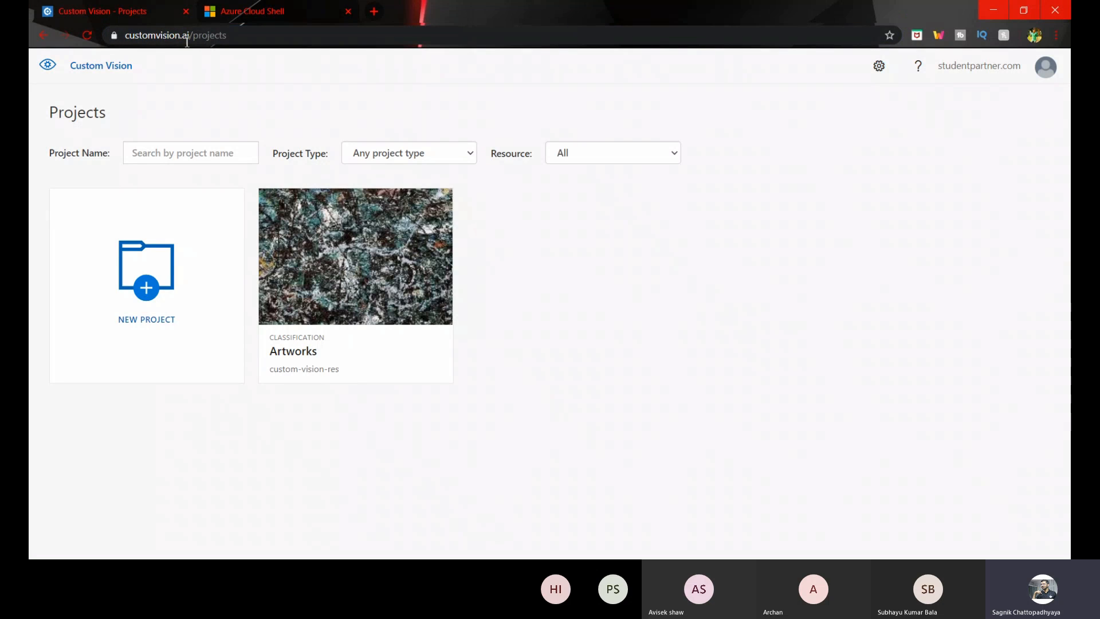
pyautogui.moveTo(187, 38); pyautogui.dragTo(127, 37)
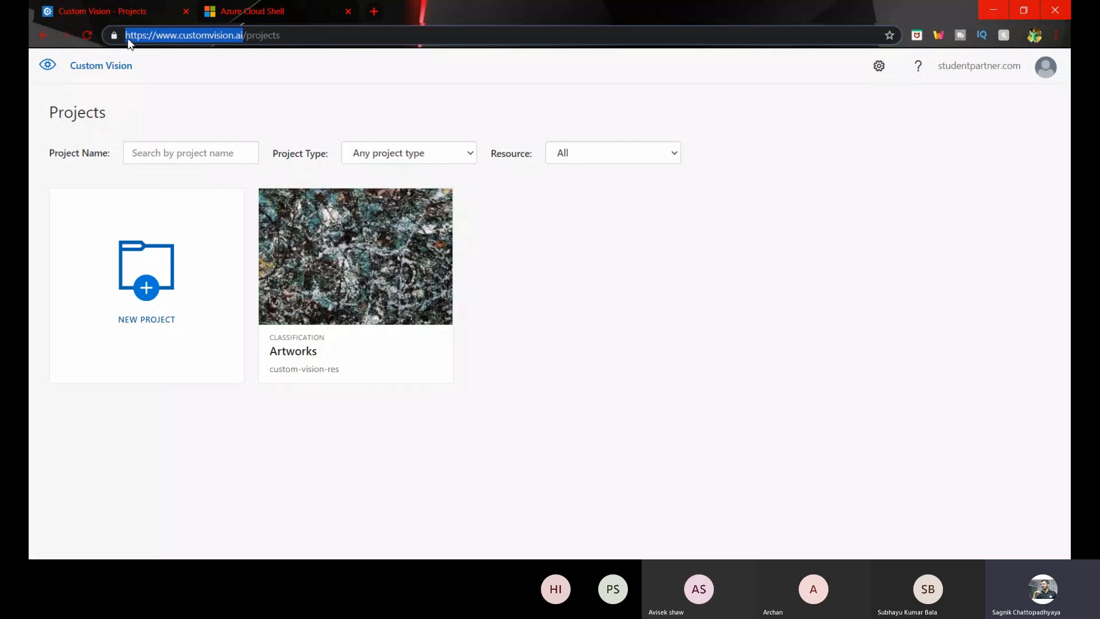
pyautogui.click(970, 493)
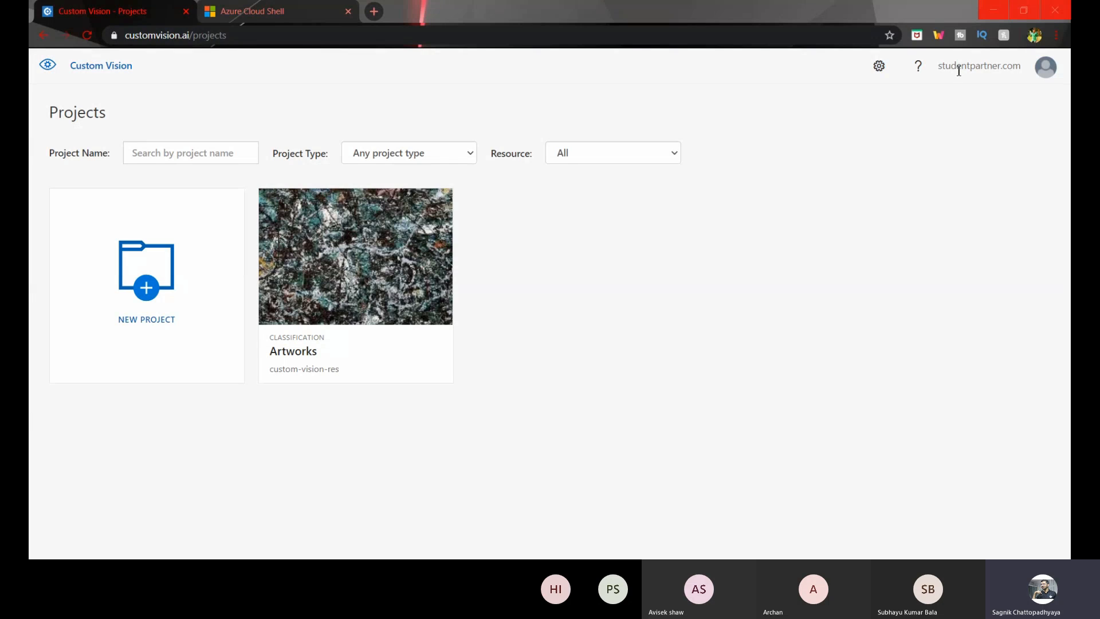
pyautogui.click(941, 67)
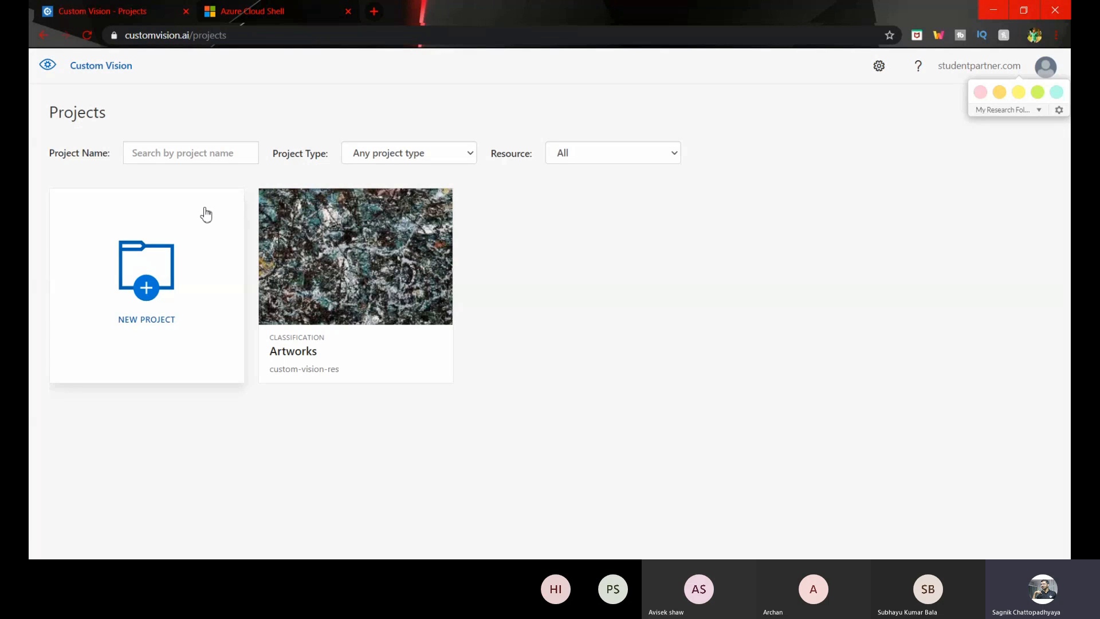
# Step: Start a new Custom Vision project and name it Artworks1
pyautogui.click(143, 251)
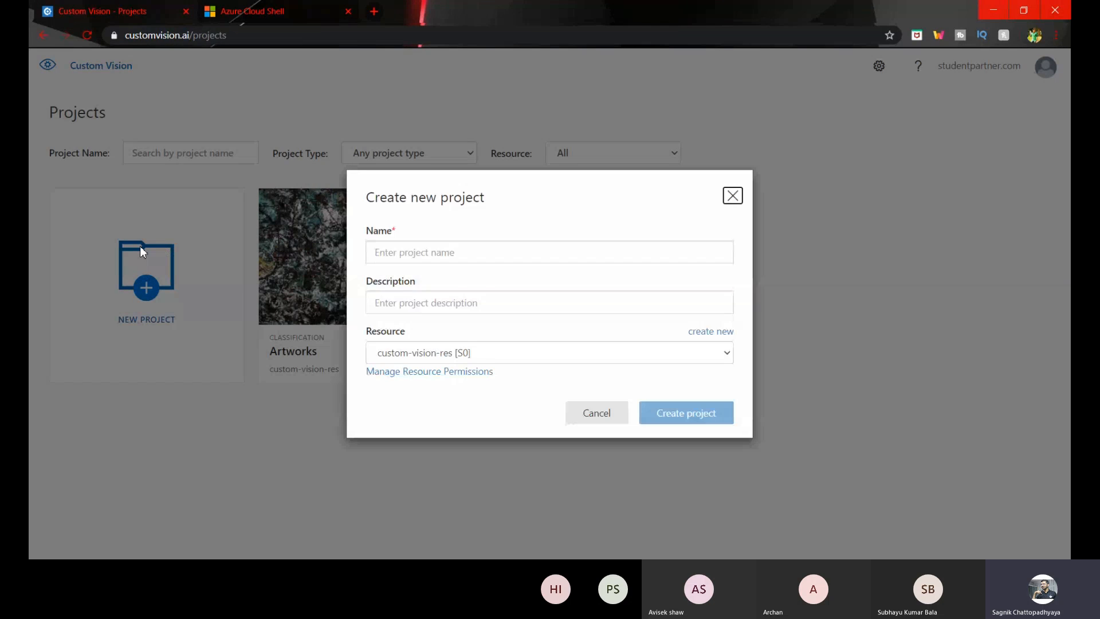
pyautogui.click(493, 126)
pyautogui.click(483, 133)
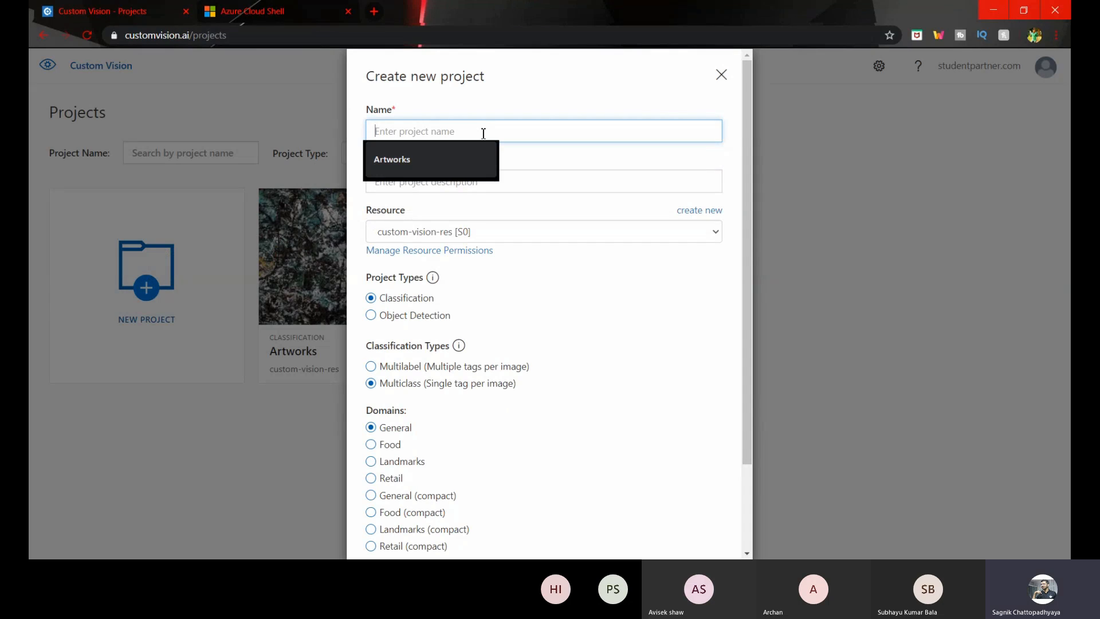
pyautogui.click(437, 166)
pyautogui.write('1')
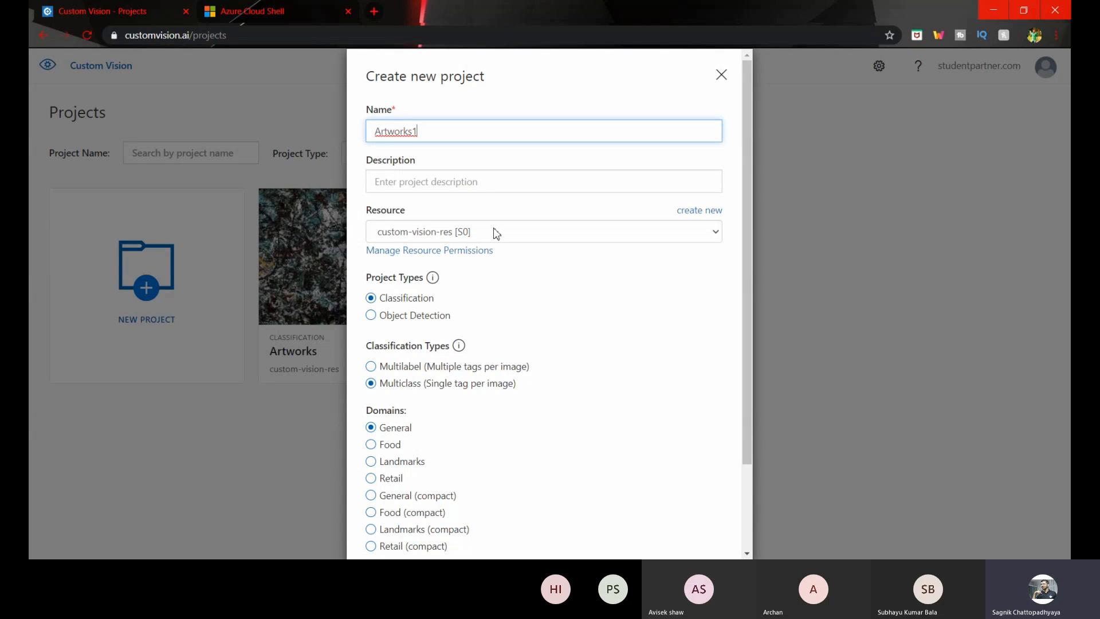
# Step: Start a new resource for the project and name it custom-vision-res1
pyautogui.click(717, 232)
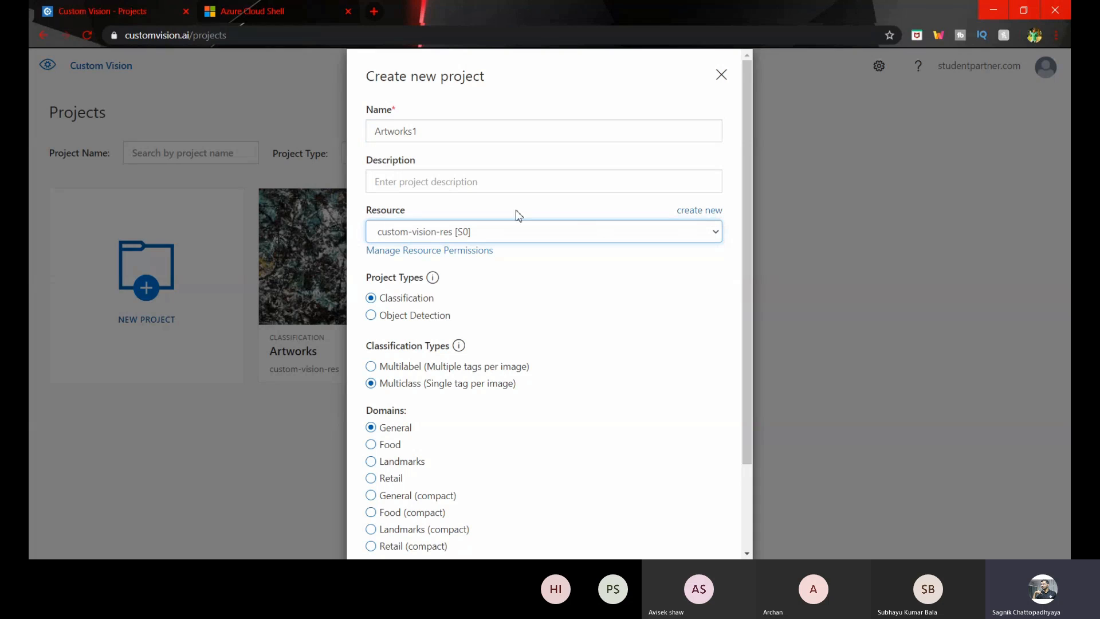
pyautogui.click(714, 213)
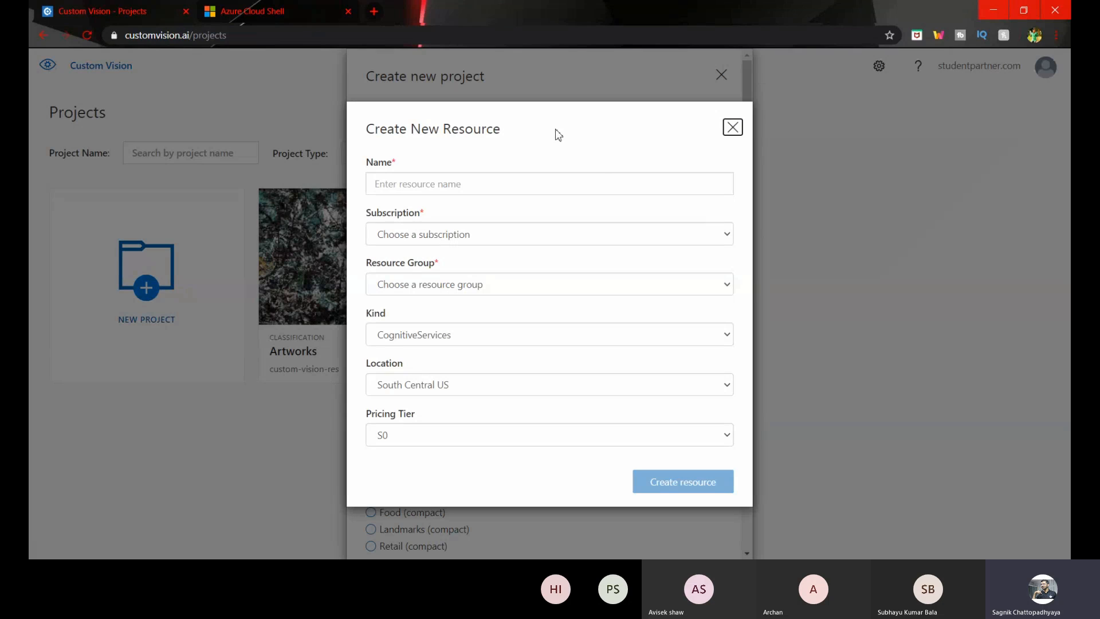
pyautogui.click(491, 181)
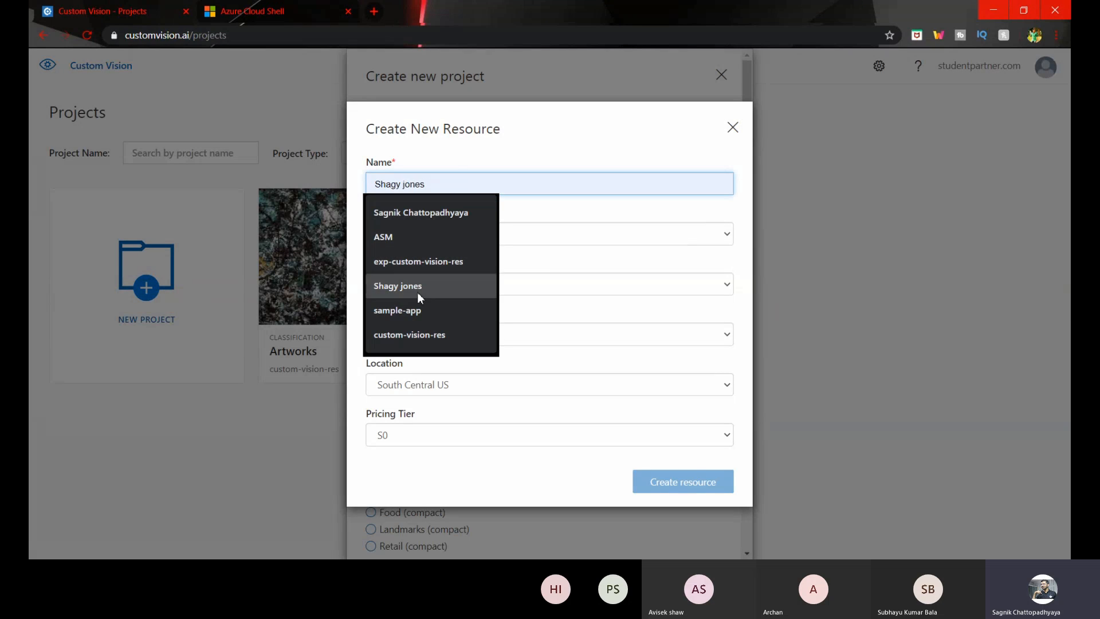
pyautogui.click(440, 338)
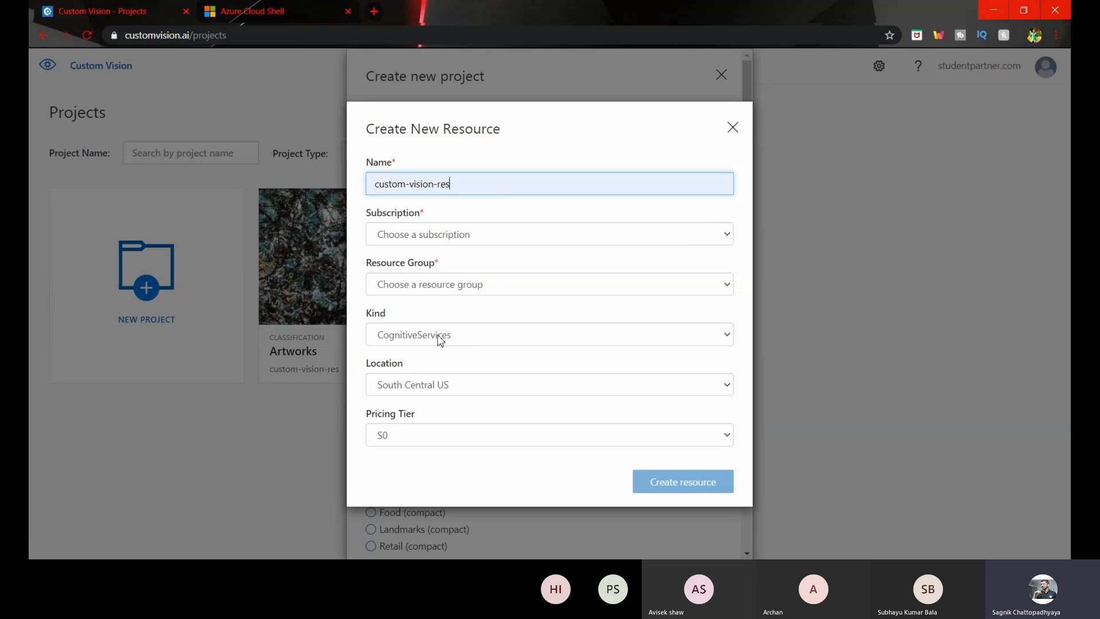
pyautogui.write('1')
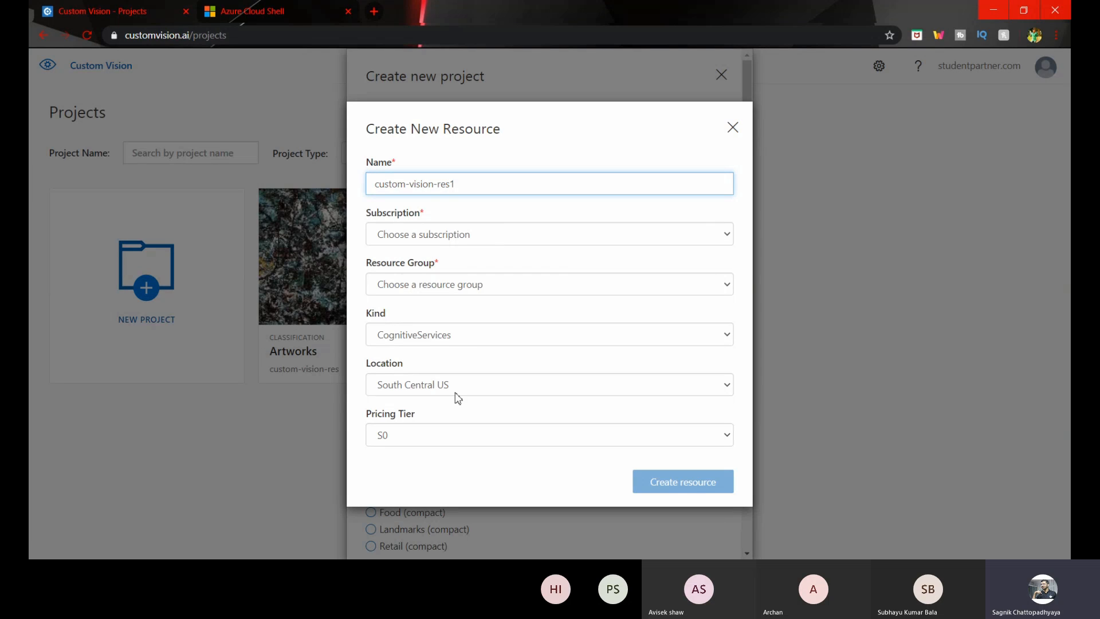
# Step: Assign the new resource to the Visual Studio Enterprise subscription and the exp-custom-vision-res resource group
pyautogui.click(476, 239)
pyautogui.click(464, 267)
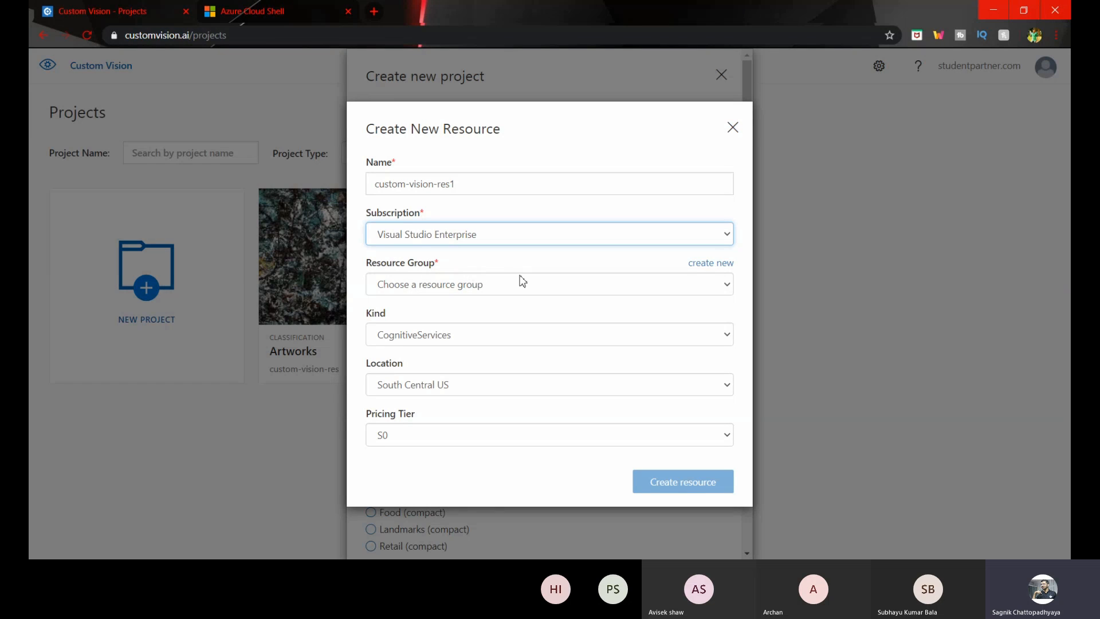
pyautogui.click(630, 283)
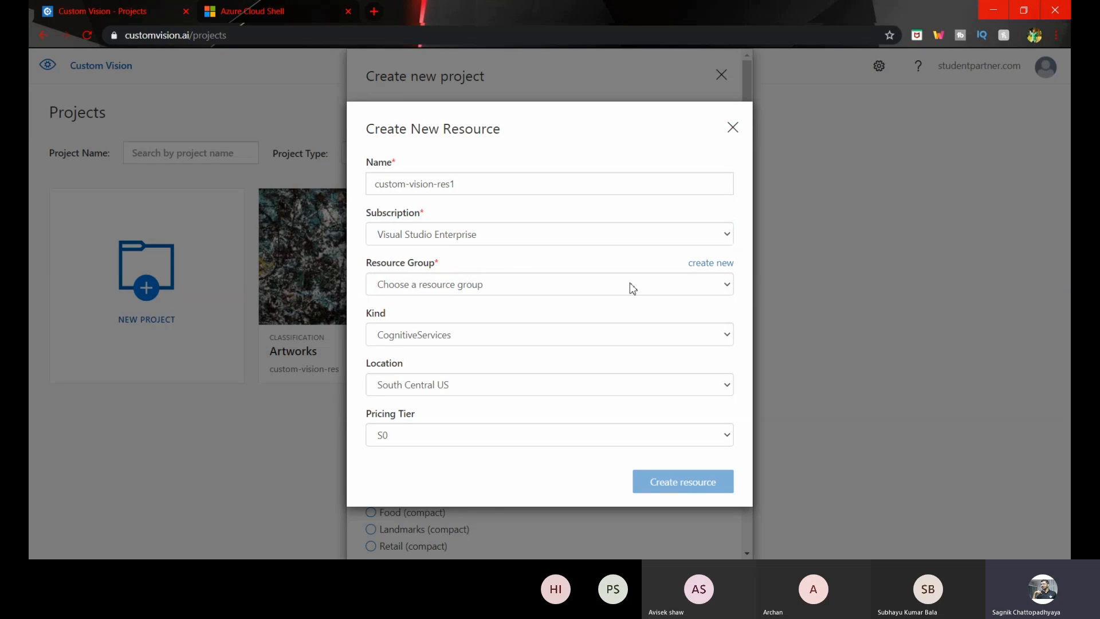
pyautogui.click(606, 319)
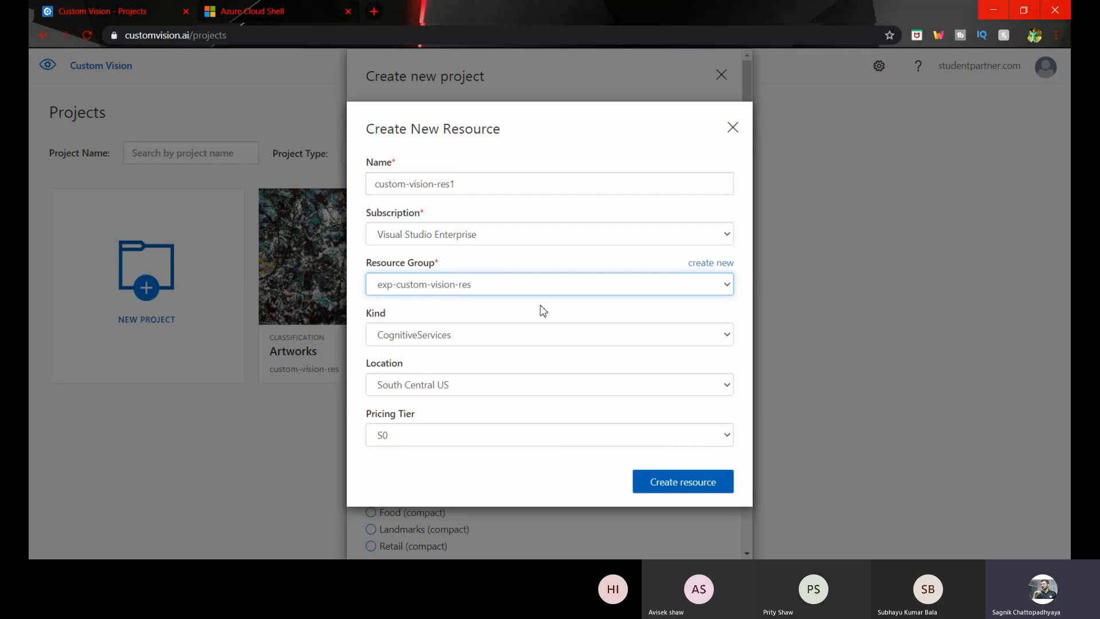
# Step: Create the resource with kind CognitiveServices, location South Central US and pricing tier S0
pyautogui.click(471, 342)
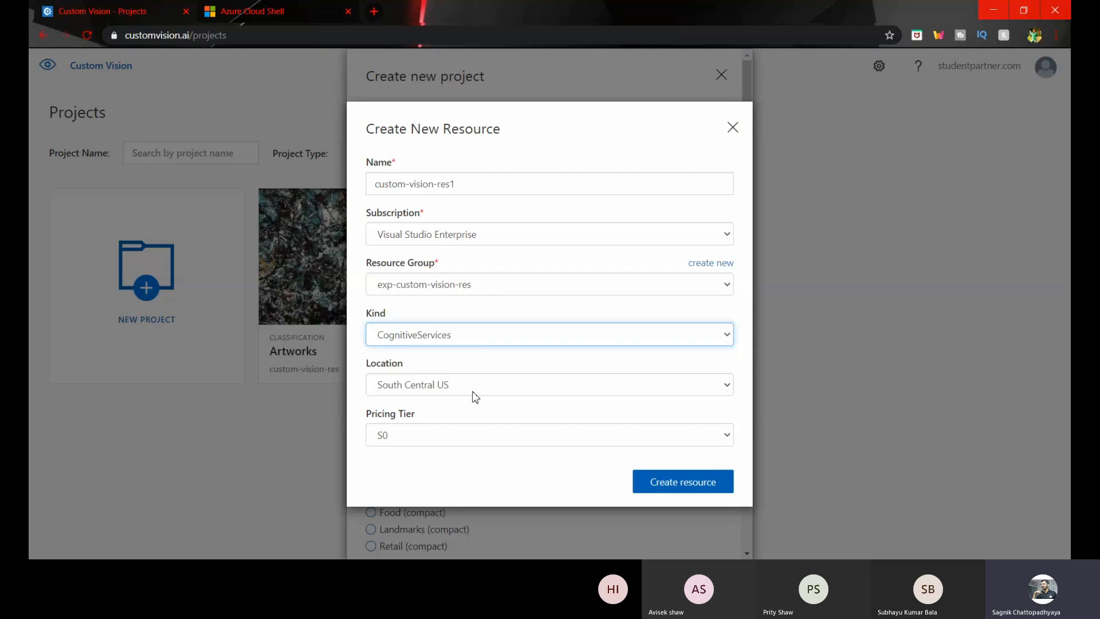
pyautogui.click(490, 382)
pyautogui.click(491, 386)
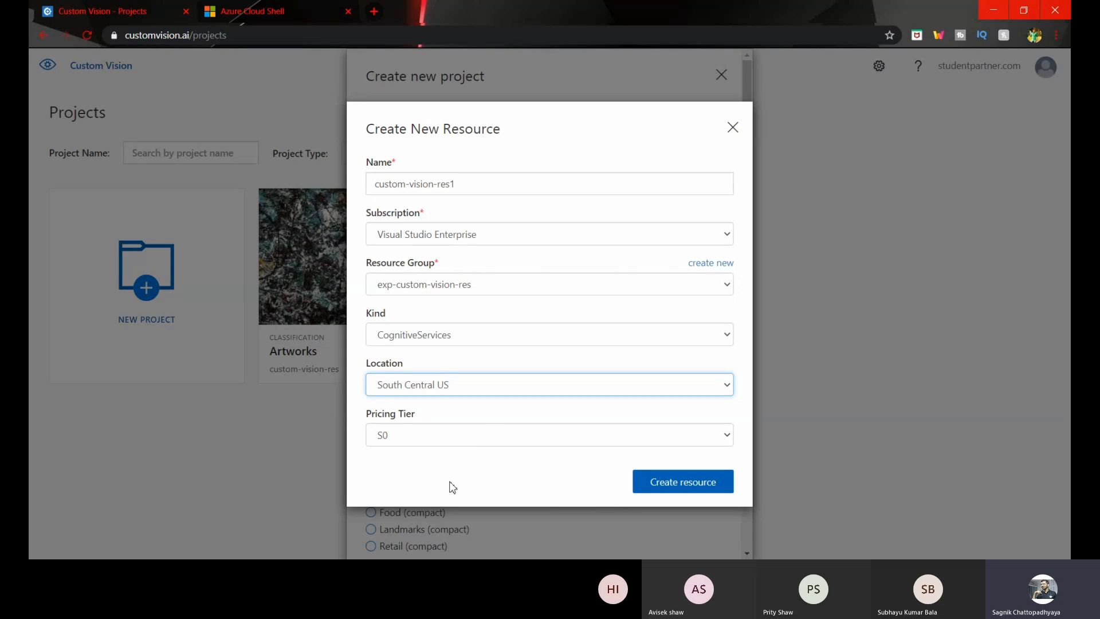
pyautogui.click(497, 401)
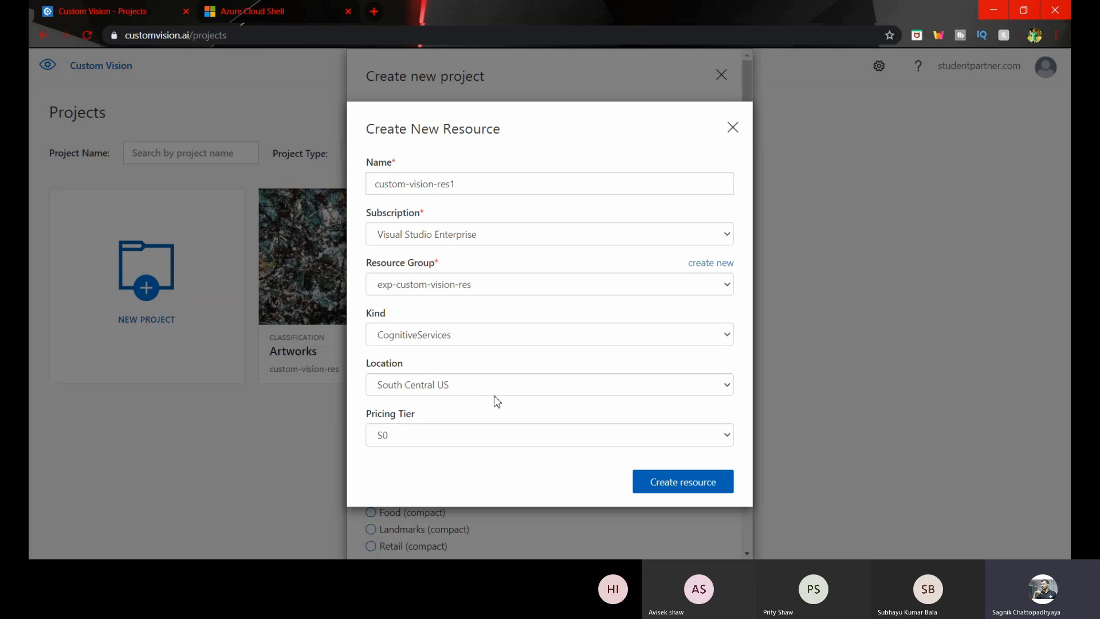
pyautogui.click(473, 443)
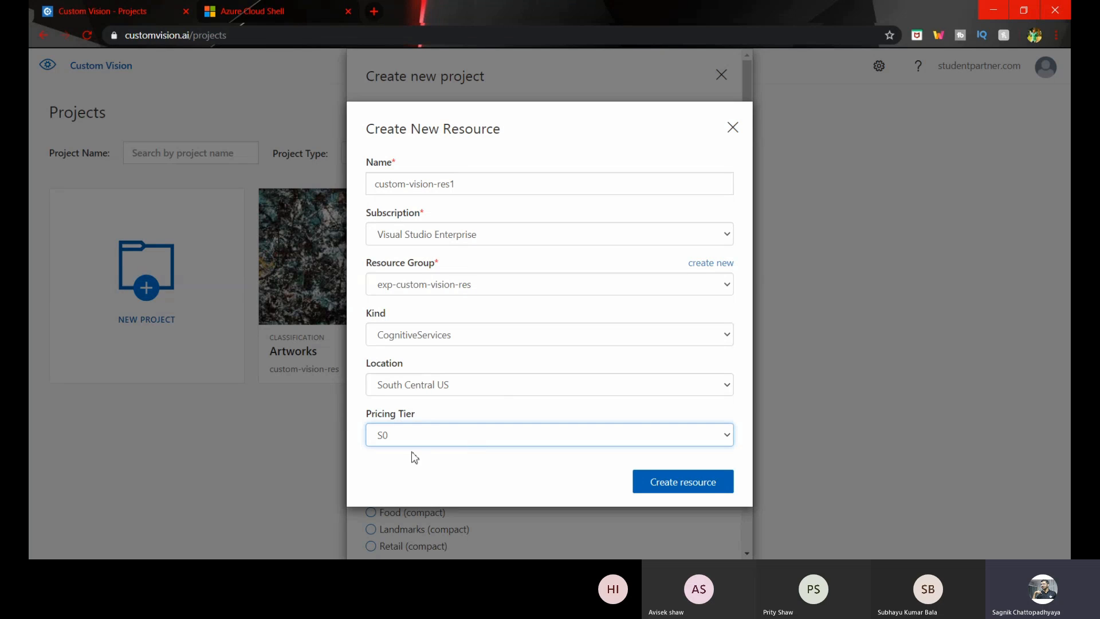
pyautogui.click(387, 478)
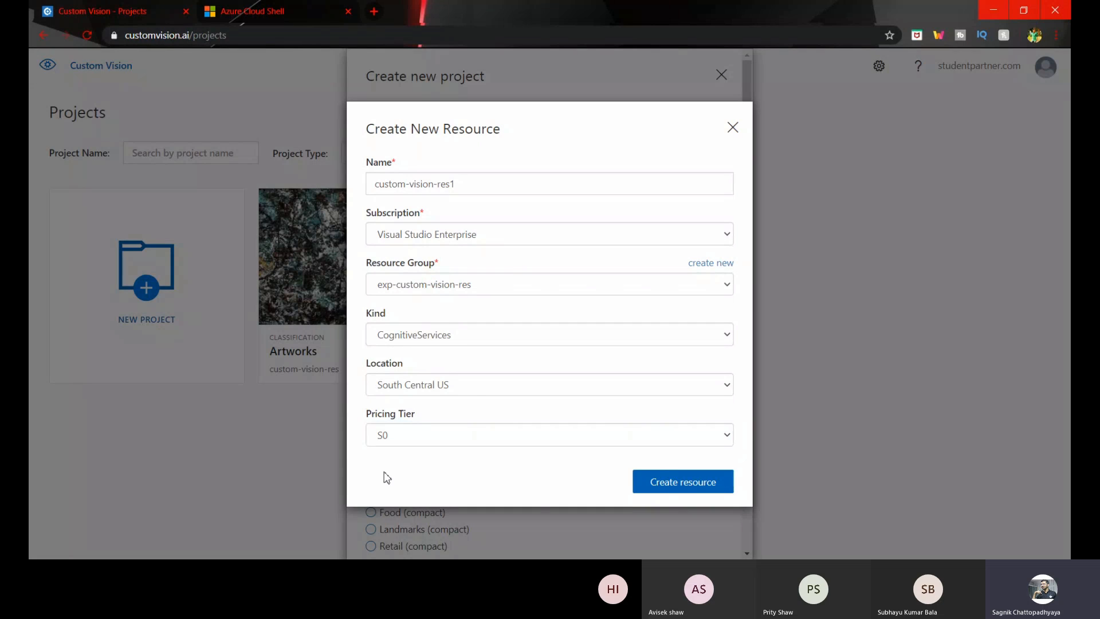
pyautogui.click(711, 477)
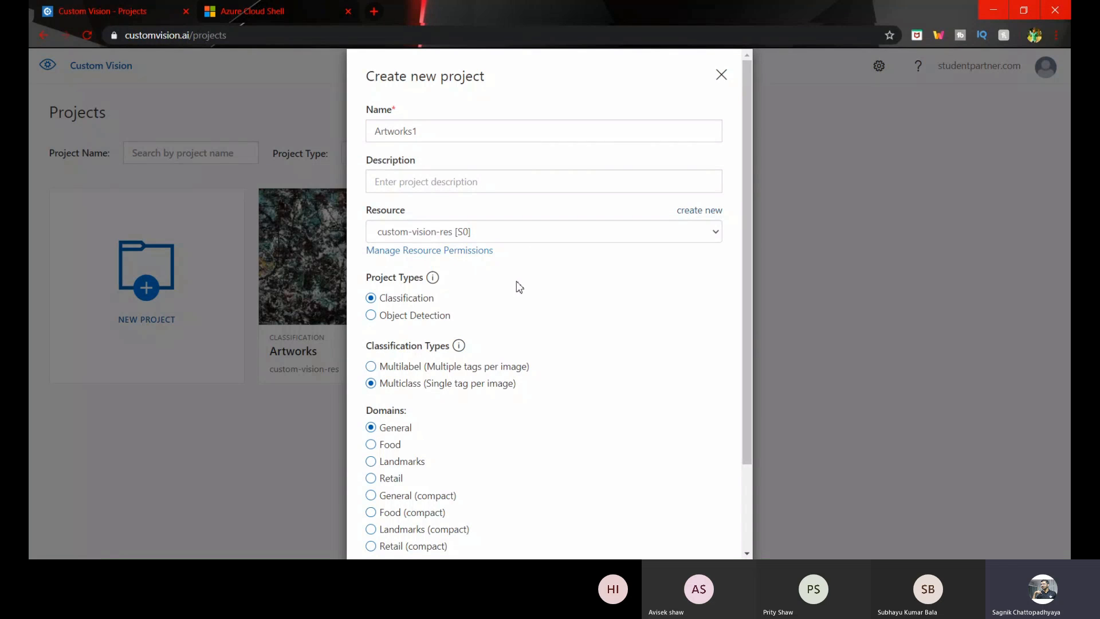
# Step: Set the project type to Classification and the classification type to Multilabel (Multiple tags per image)
pyautogui.scroll(-2, 519, 286)
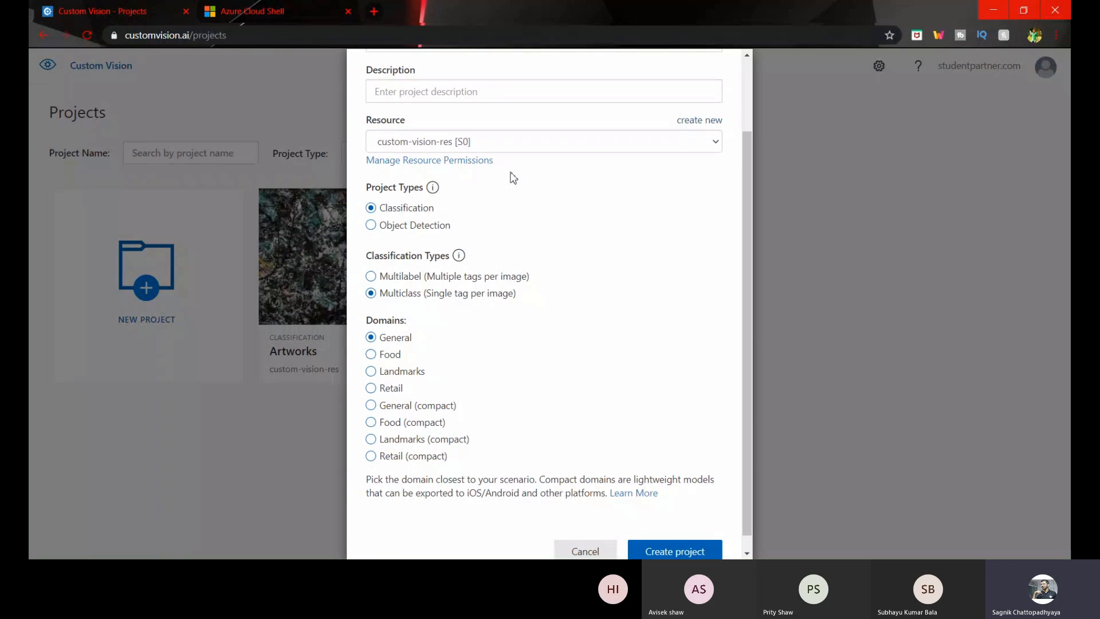
pyautogui.scroll(2, 513, 178)
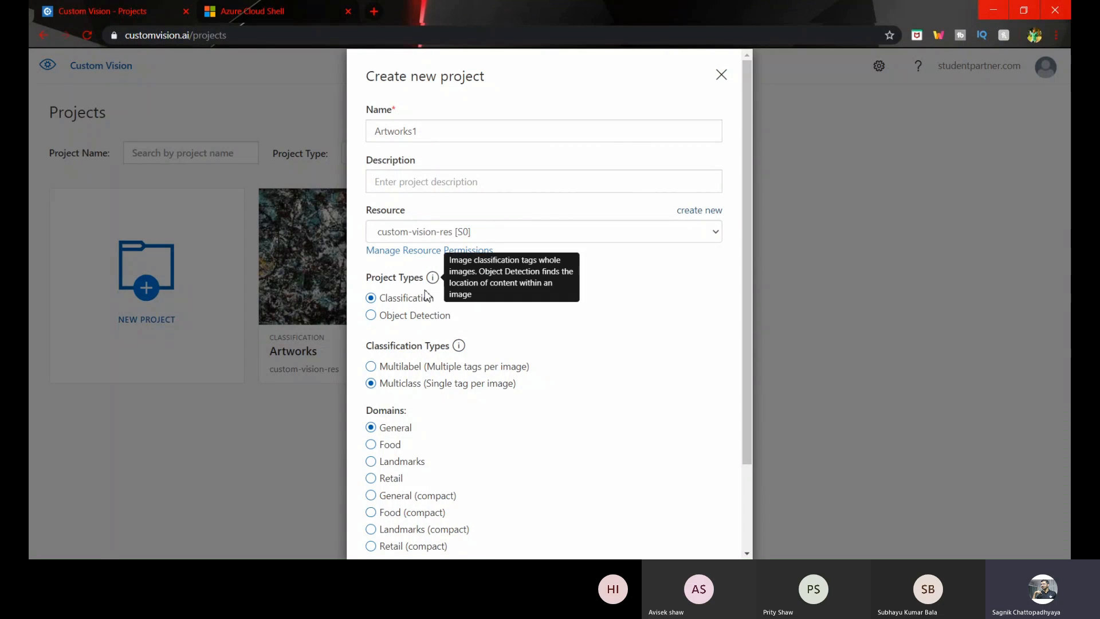
pyautogui.click(406, 319)
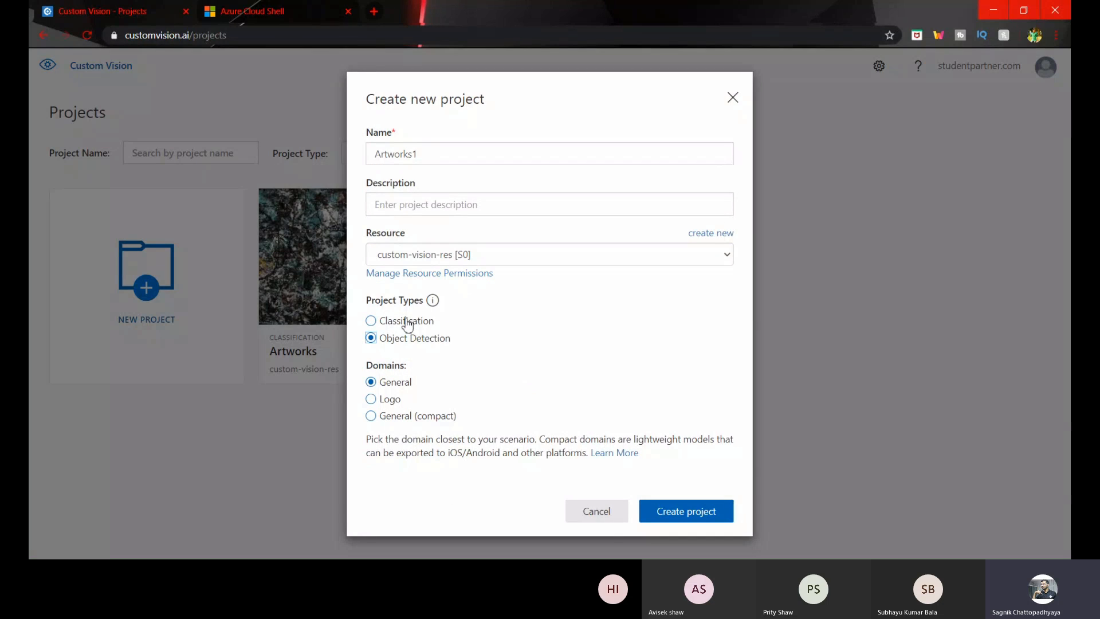
pyautogui.click(406, 322)
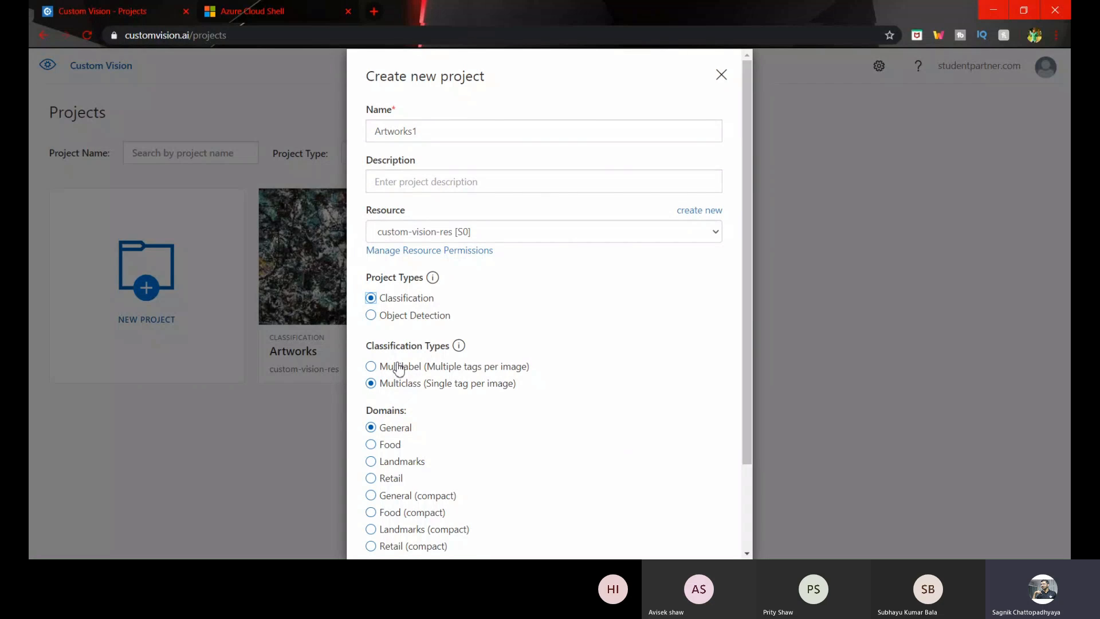
pyautogui.click(446, 366)
pyautogui.scroll(-2, 500, 378)
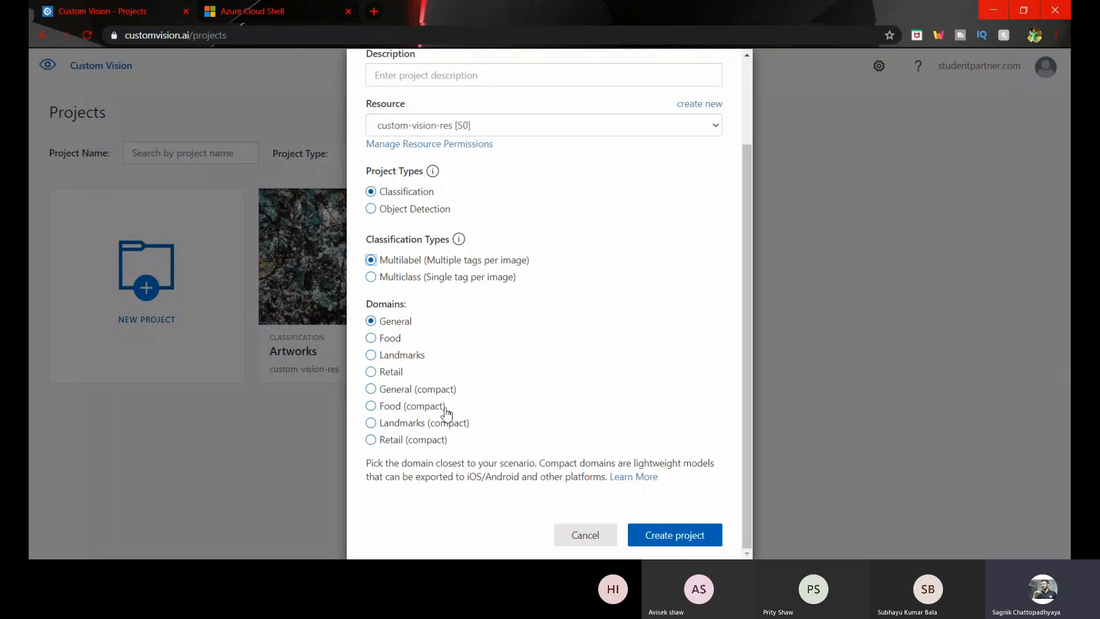
pyautogui.click(387, 391)
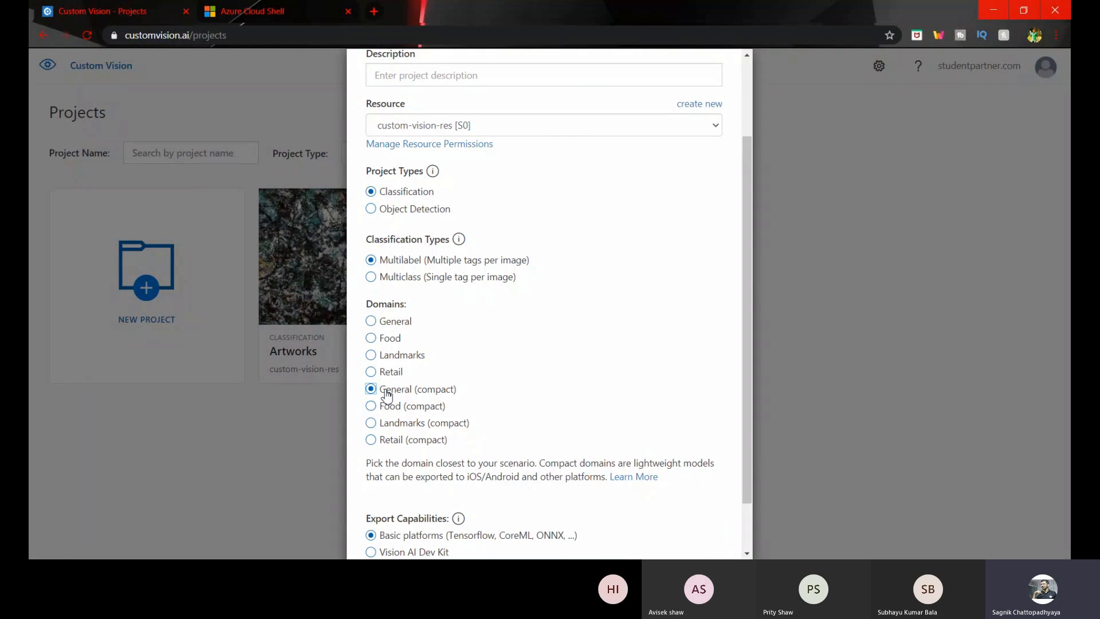
pyautogui.scroll(-1, 452, 507)
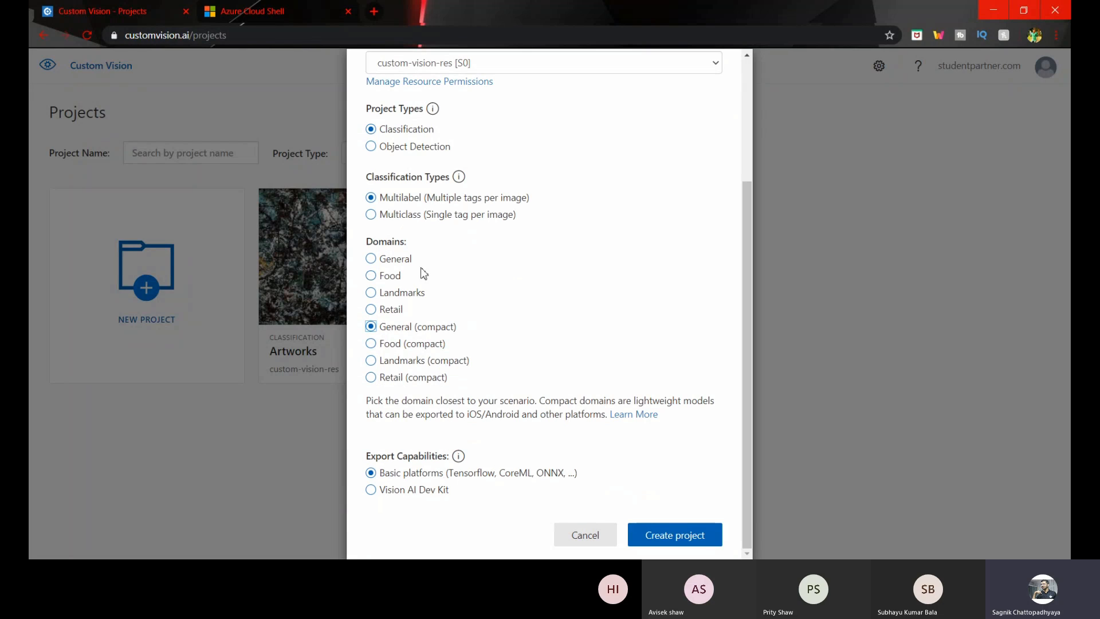
pyautogui.click(395, 258)
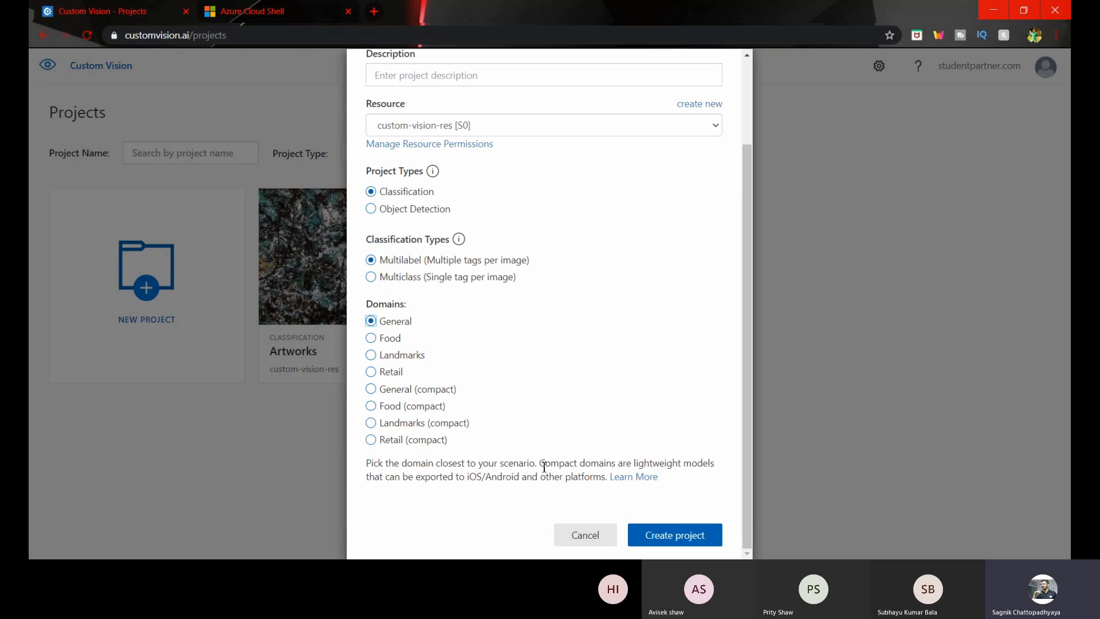
pyautogui.moveTo(544, 465)
pyautogui.mouseDown()
pyautogui.moveTo(579, 488)
pyautogui.moveTo(526, 491)
pyautogui.moveTo(536, 491)
pyautogui.mouseUp()
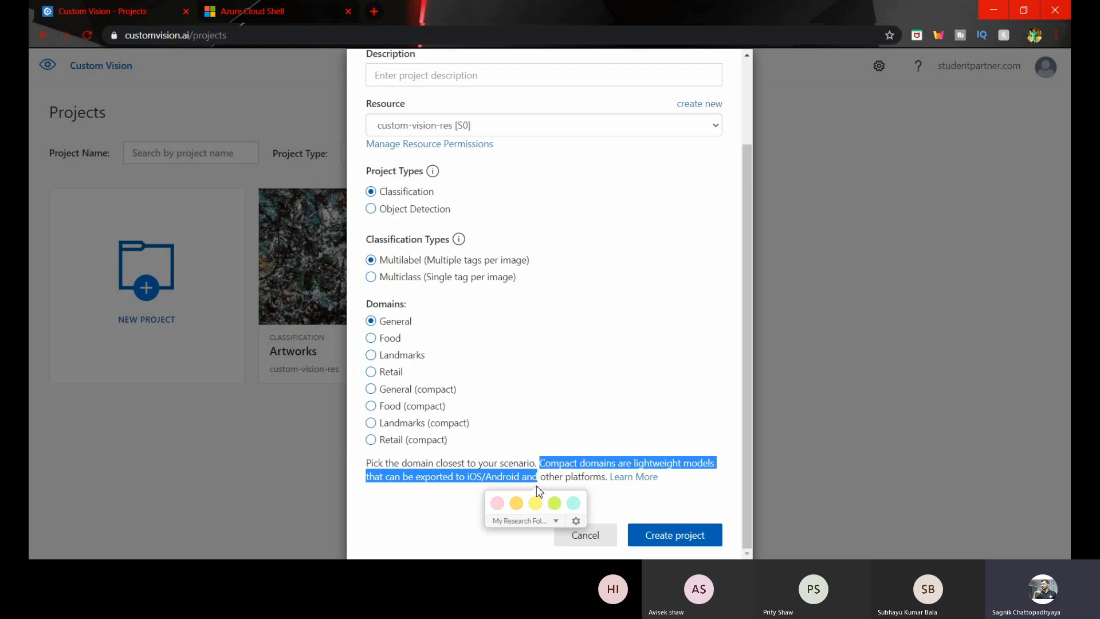
pyautogui.click(471, 487)
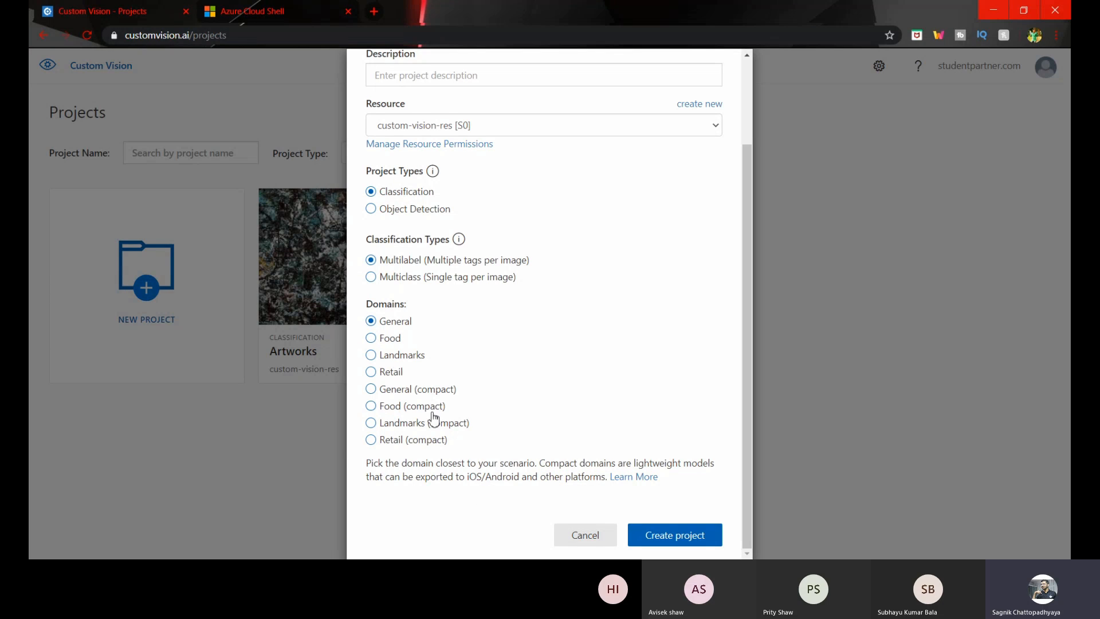
pyautogui.moveTo(465, 479); pyautogui.dragTo(521, 480)
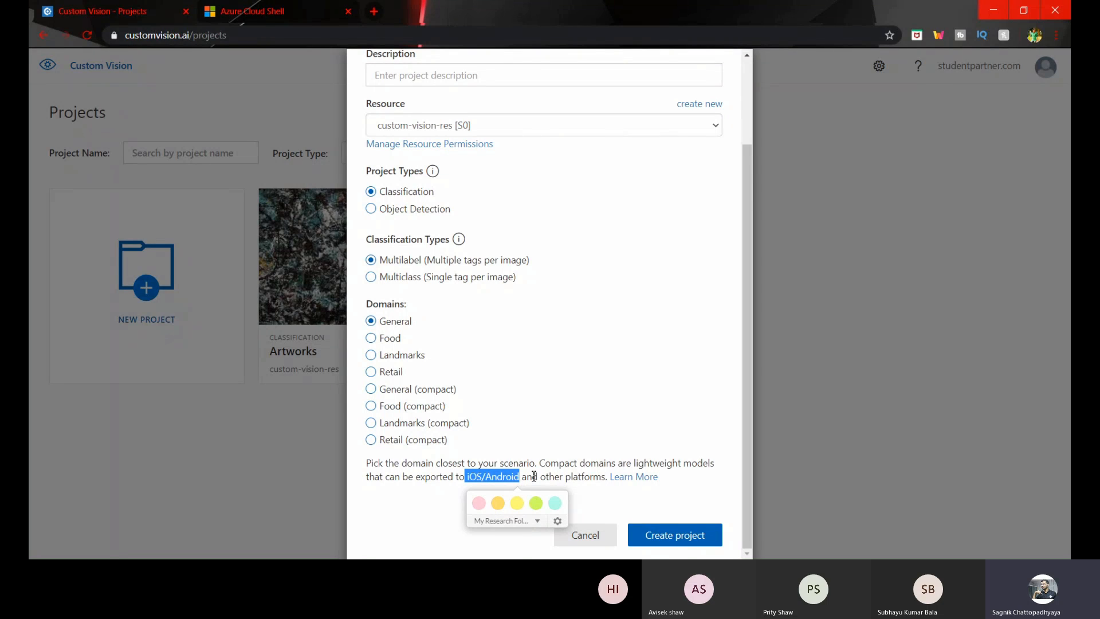
pyautogui.click(592, 408)
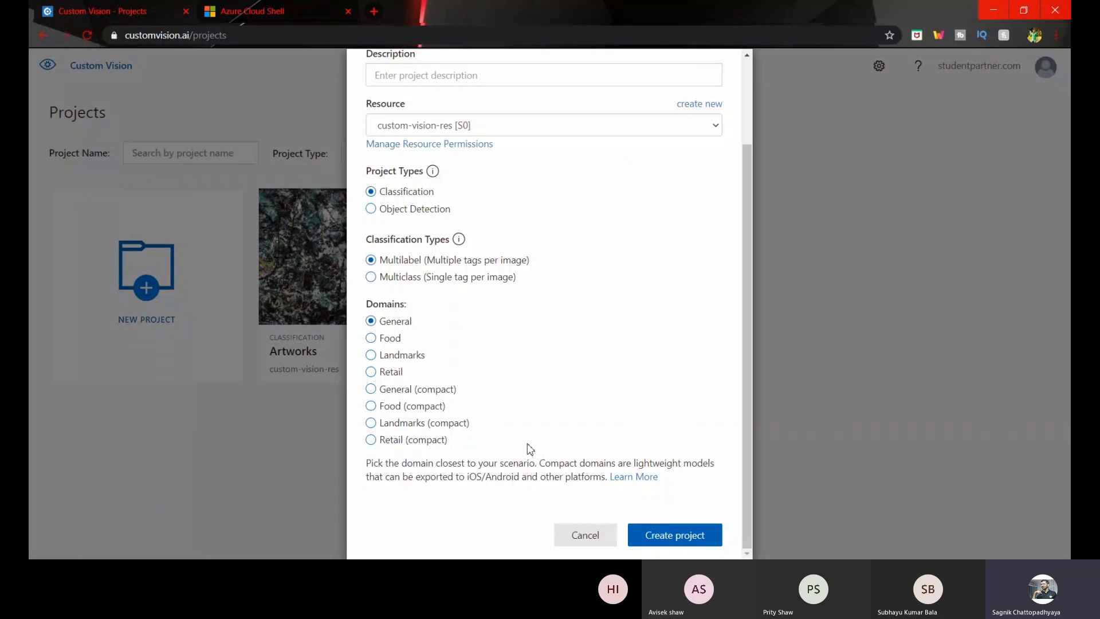
# Step: Create the Artworks1 project with the chosen settings
pyautogui.click(680, 542)
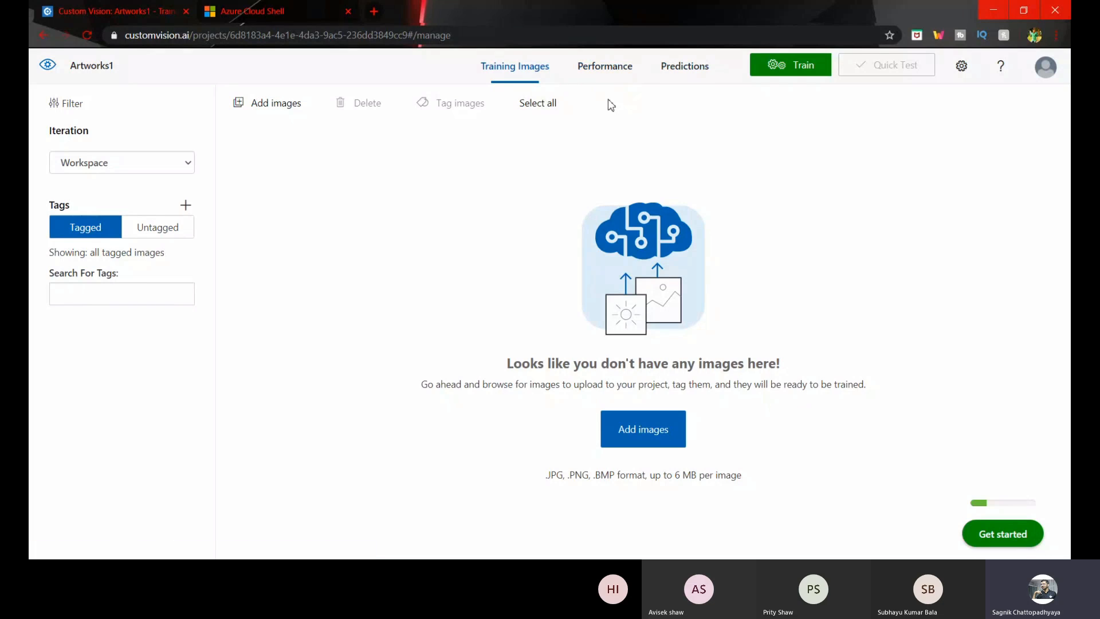
# Step: View the available training types for the project without starting a training
pyautogui.click(810, 67)
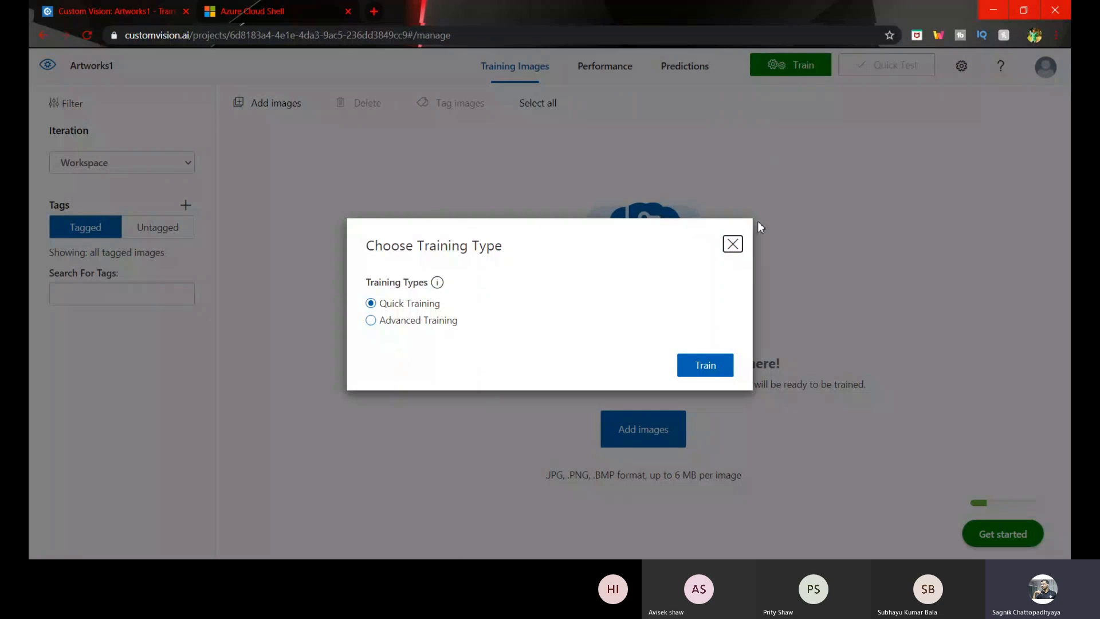
pyautogui.click(733, 243)
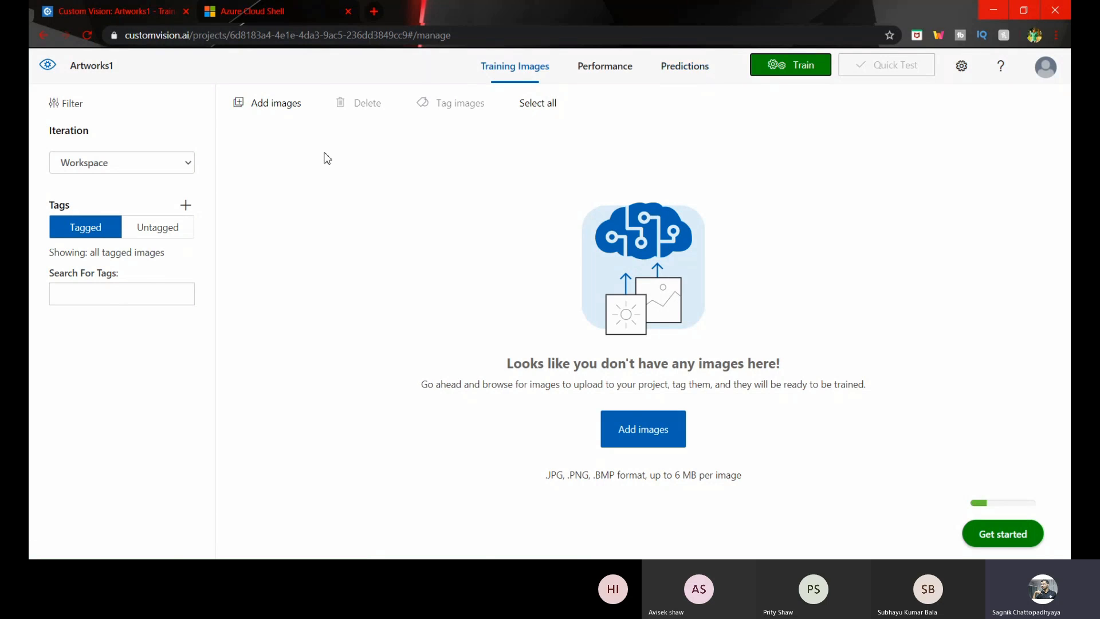
pyautogui.click(659, 433)
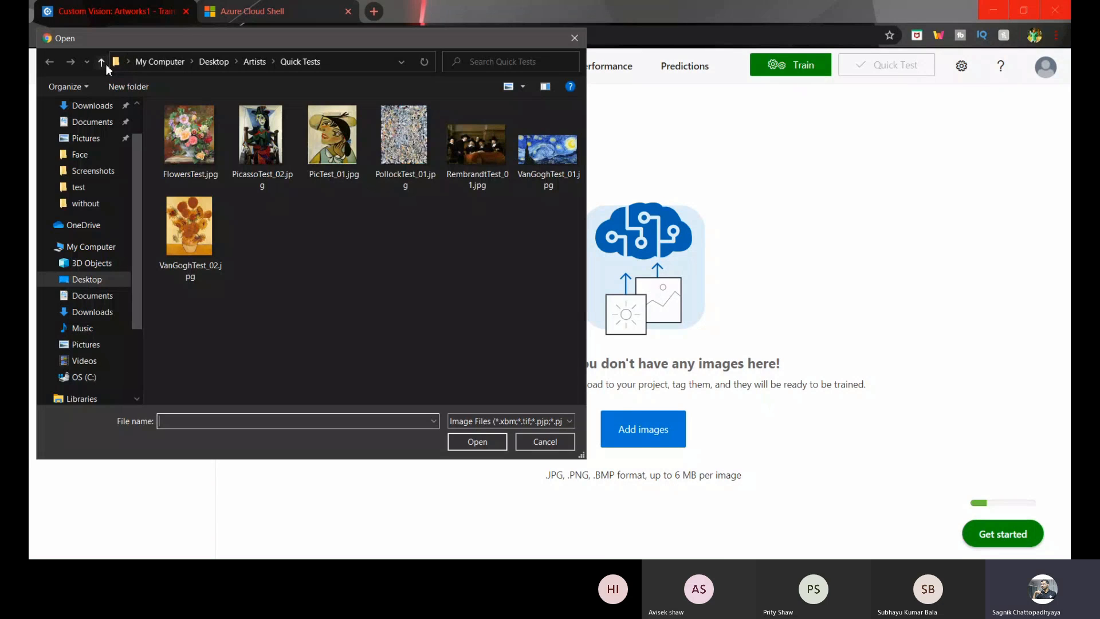
pyautogui.click(102, 62)
pyautogui.click(102, 61)
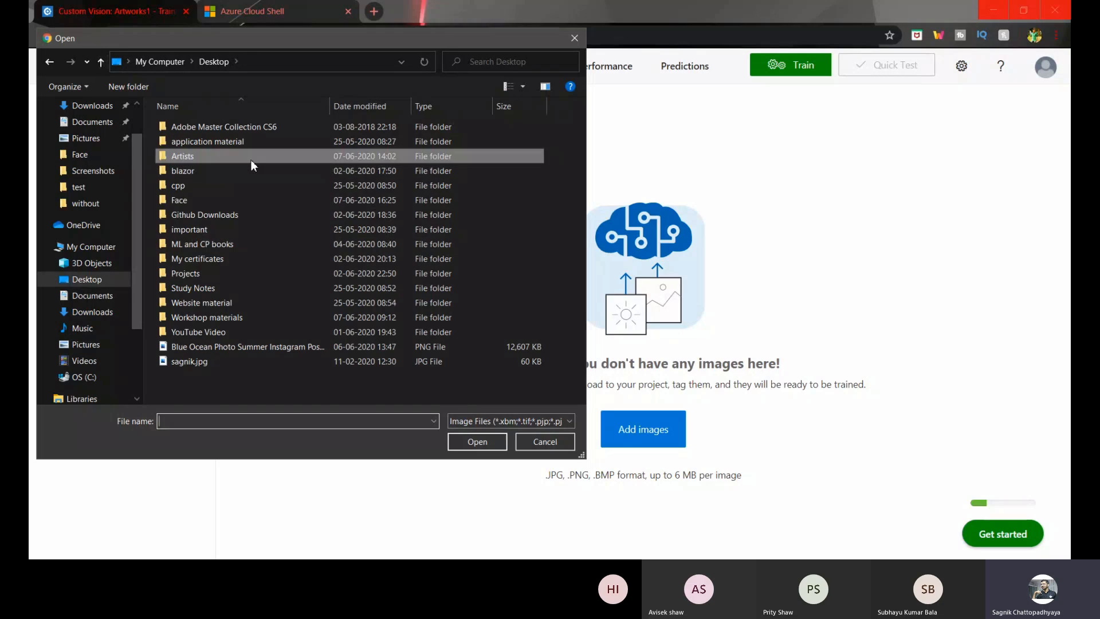
pyautogui.doubleClick(251, 160)
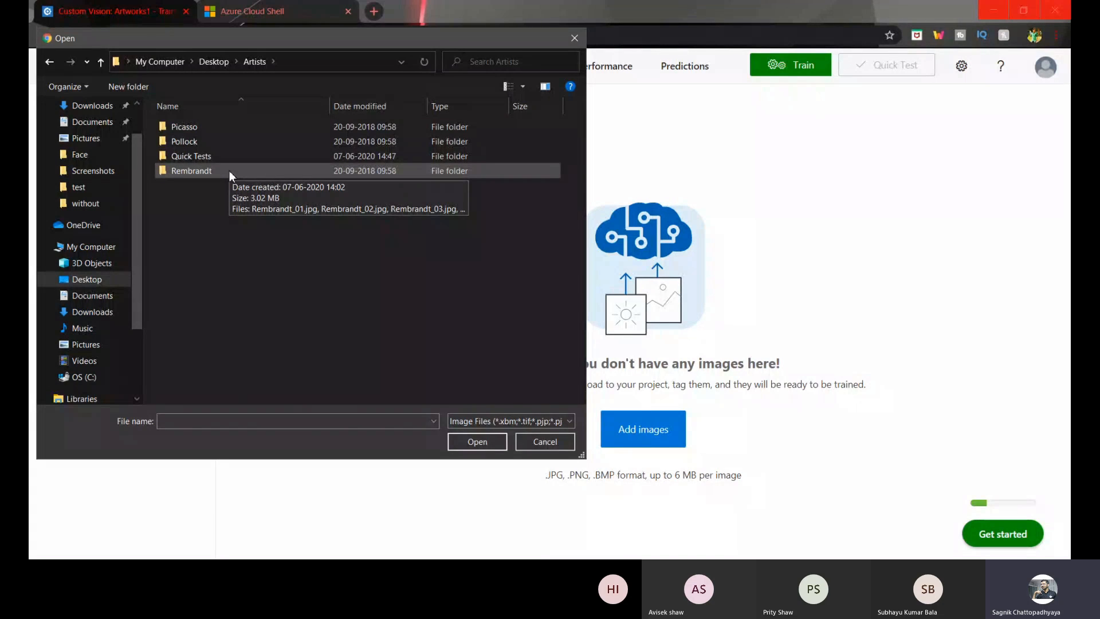
pyautogui.doubleClick(239, 126)
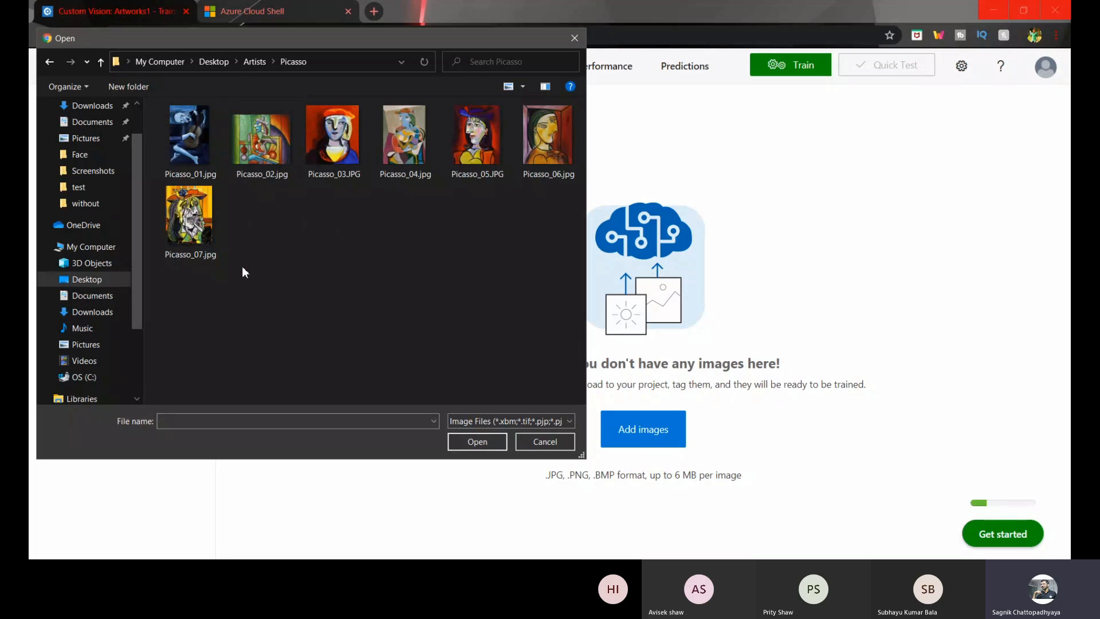
pyautogui.hotkey('ctrl', 'a')
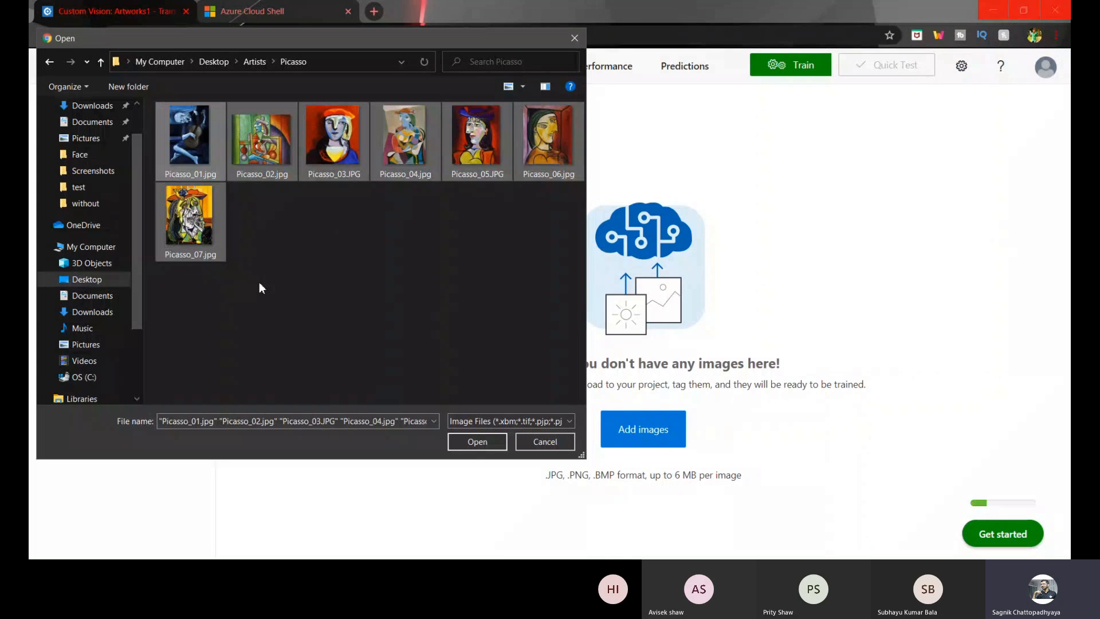
pyautogui.press('Return')
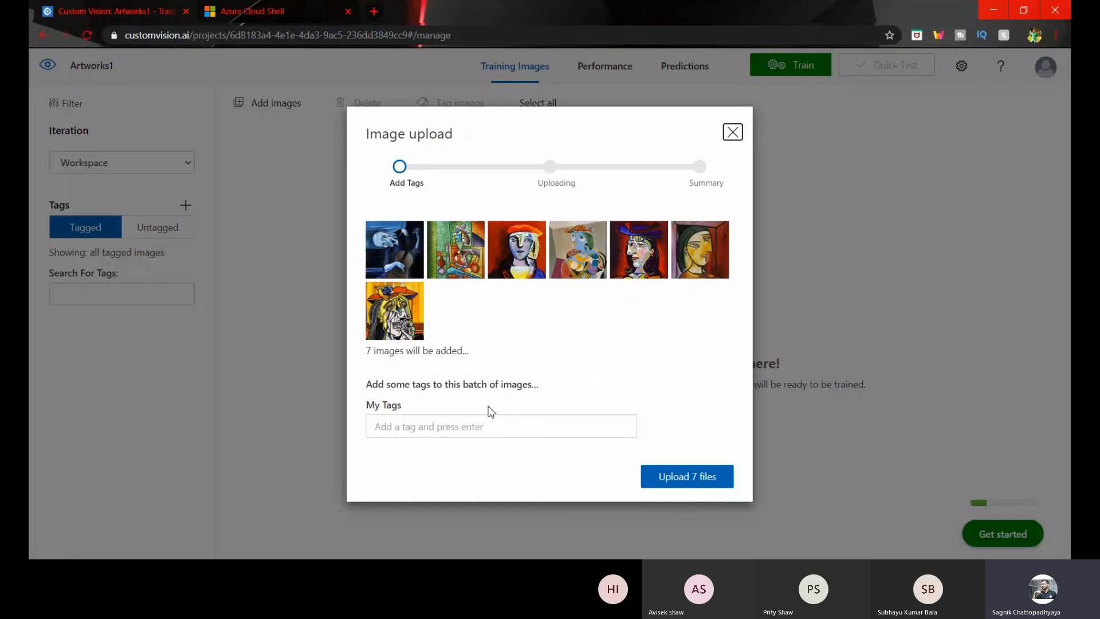
pyautogui.click(442, 431)
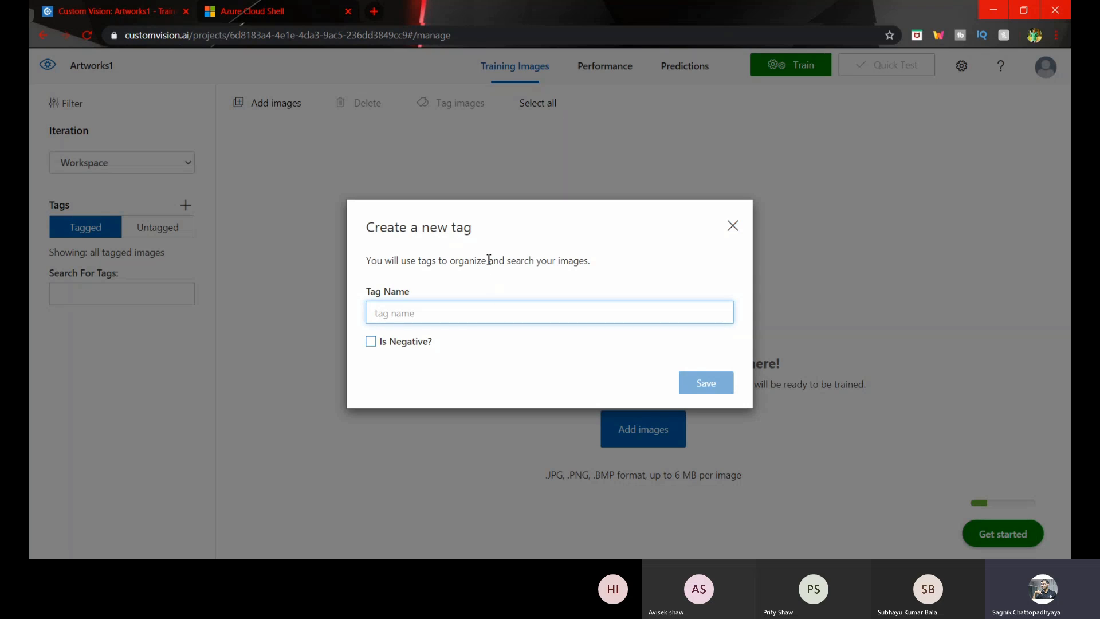
# Step: Create a new tag named painting, leaving it as a non-negative tag
pyautogui.write('paint')
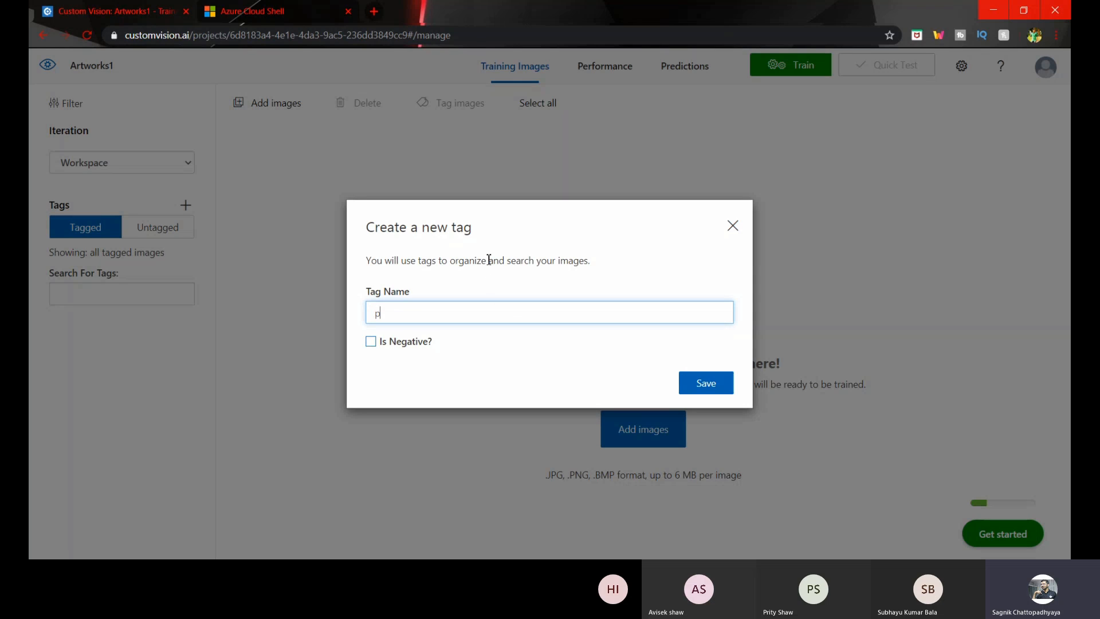
pyautogui.press('BackSpace')
pyautogui.press('BackSpace')
pyautogui.press('BackSpace')
pyautogui.press('BackSpace')
pyautogui.press('BackSpace')
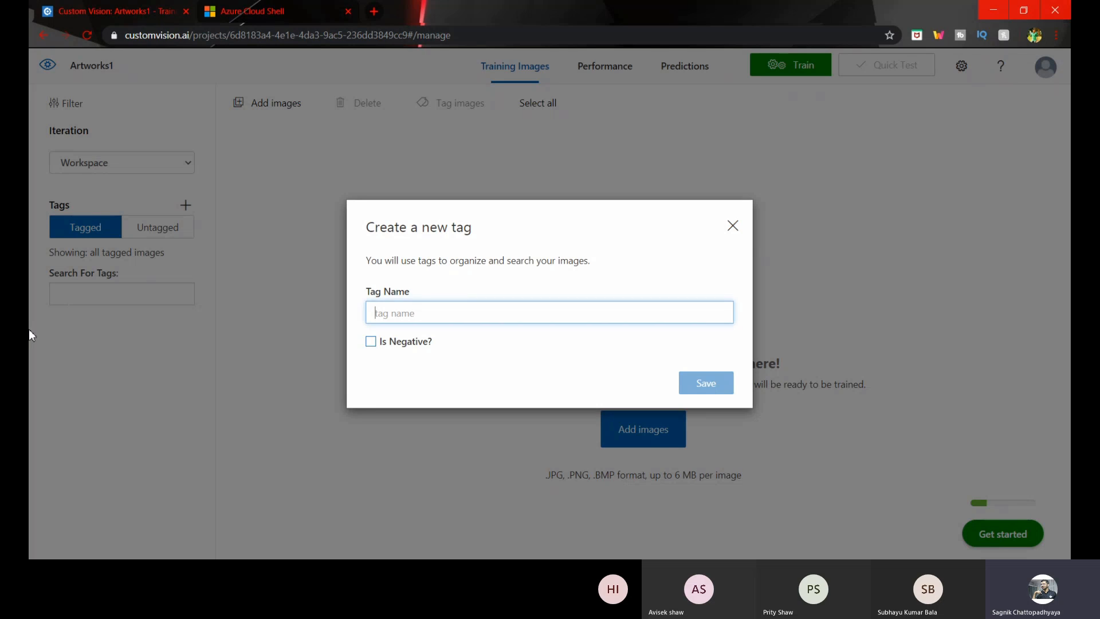
pyautogui.write('painting')
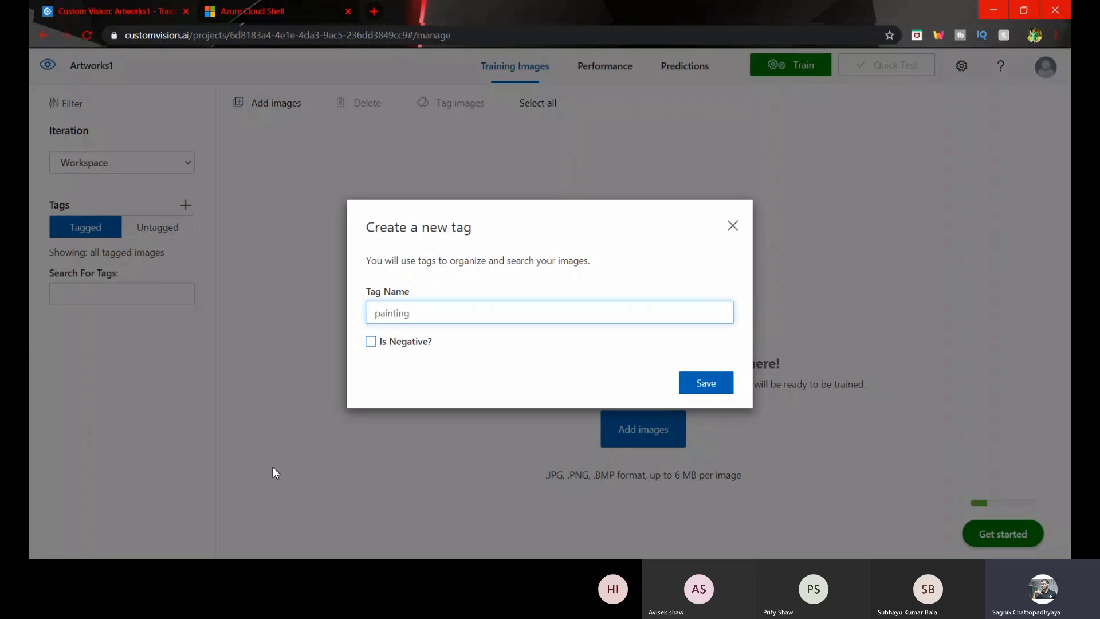
pyautogui.click(705, 387)
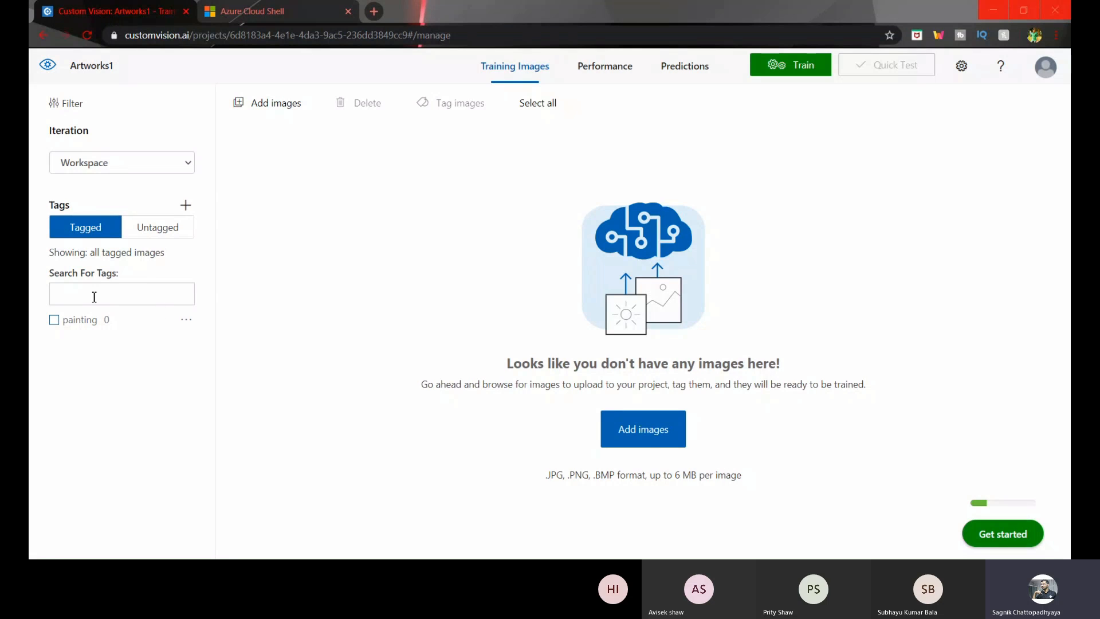
pyautogui.click(31, 318)
pyautogui.click(264, 109)
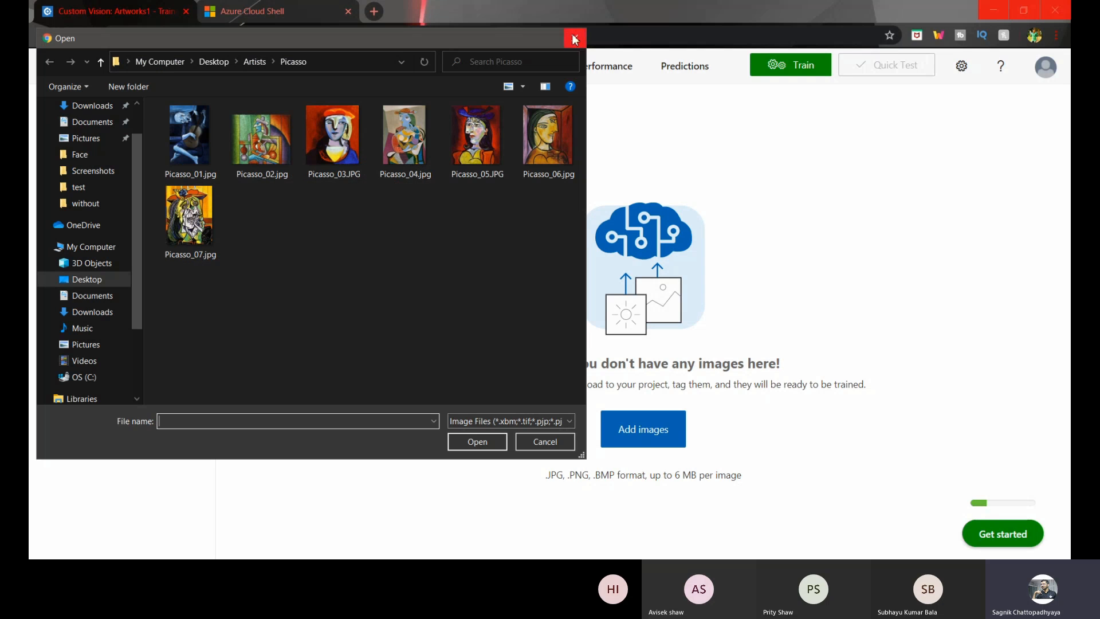
pyautogui.click(575, 35)
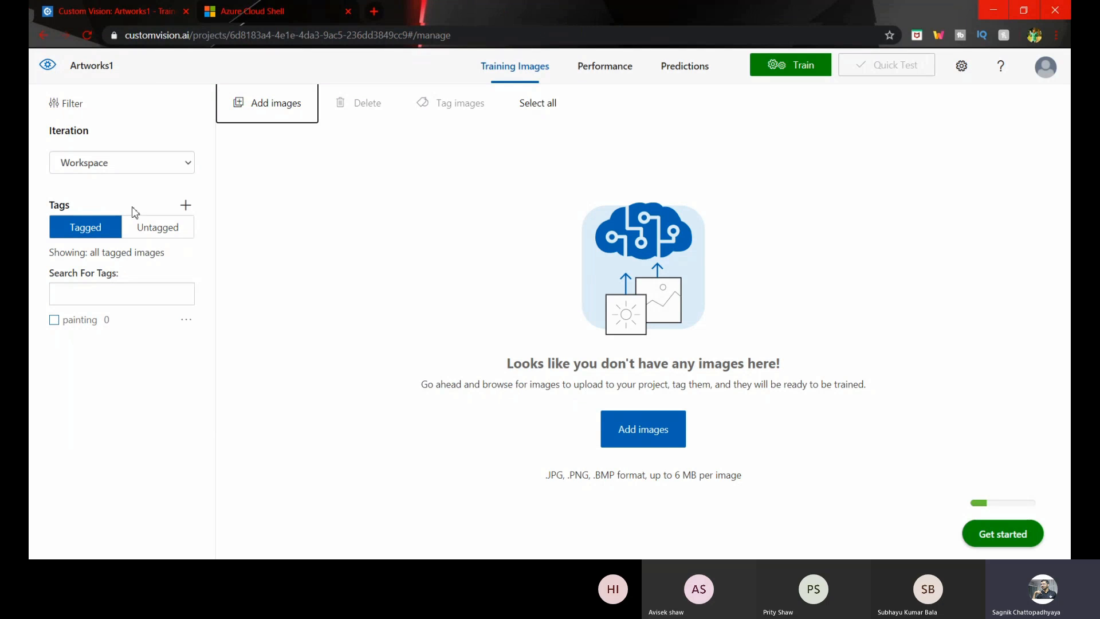
# Step: Create two more tags for the artists, named Pollock and Picasso
pyautogui.click(191, 204)
pyautogui.write('Pollock')
pyautogui.click(705, 387)
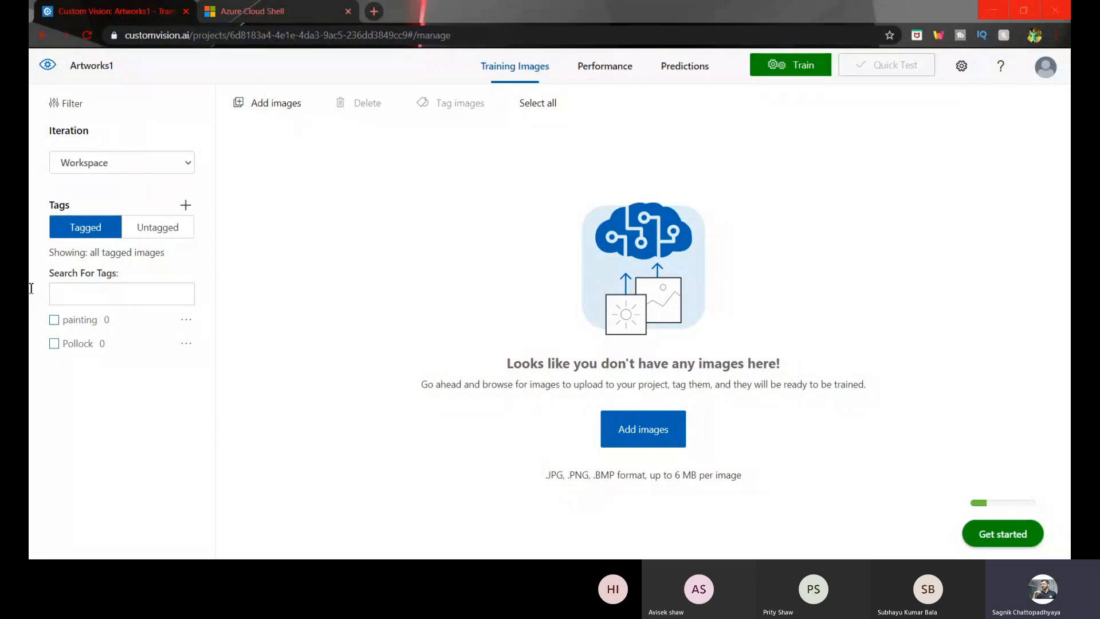
pyautogui.hotkey('alt', 'Tab')
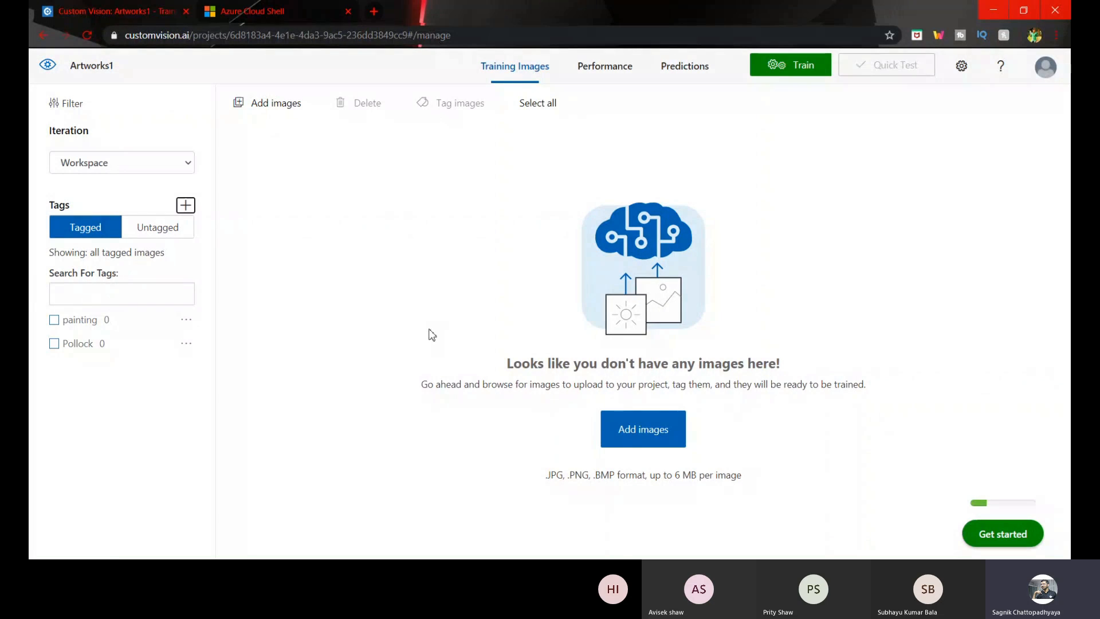
pyautogui.click(188, 207)
pyautogui.write('Picasso')
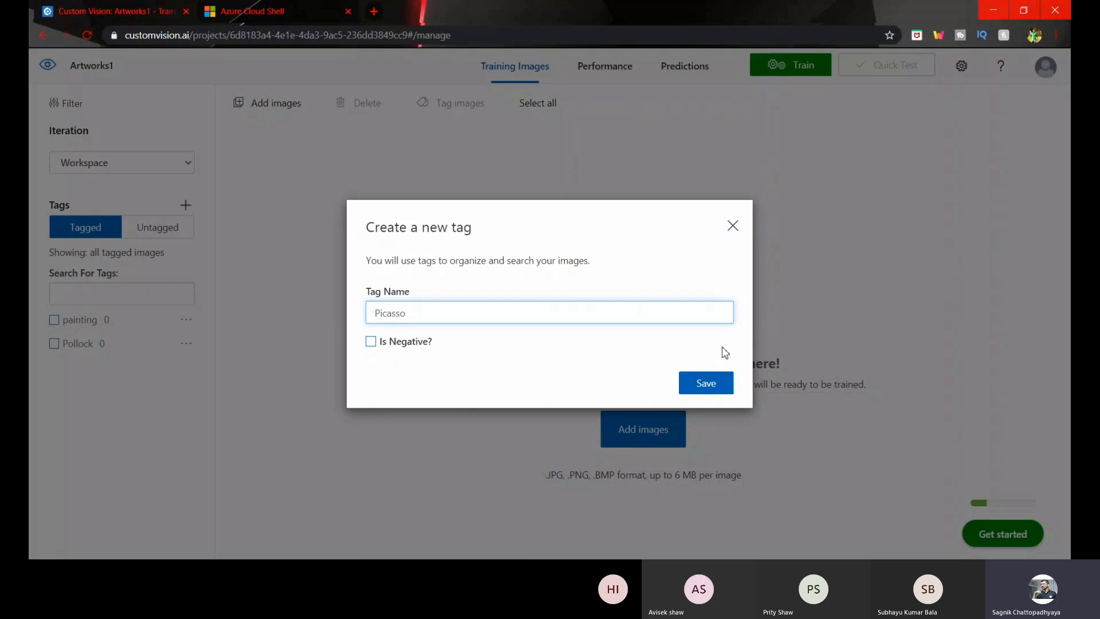
pyautogui.click(706, 382)
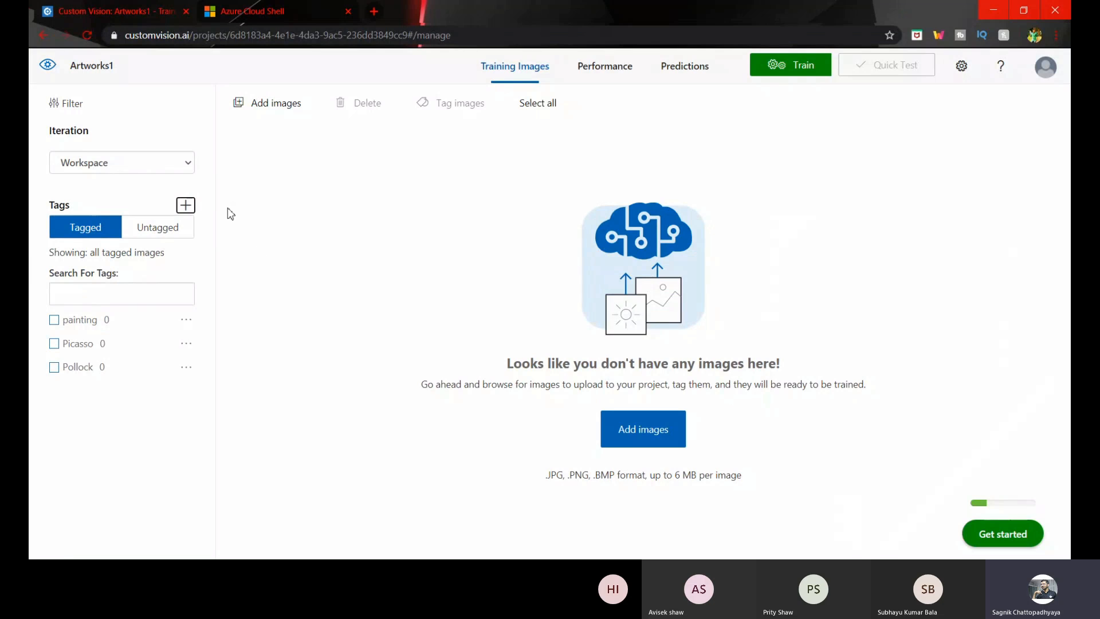
# Step: Create a new tag named Rembrandt
pyautogui.click(185, 205)
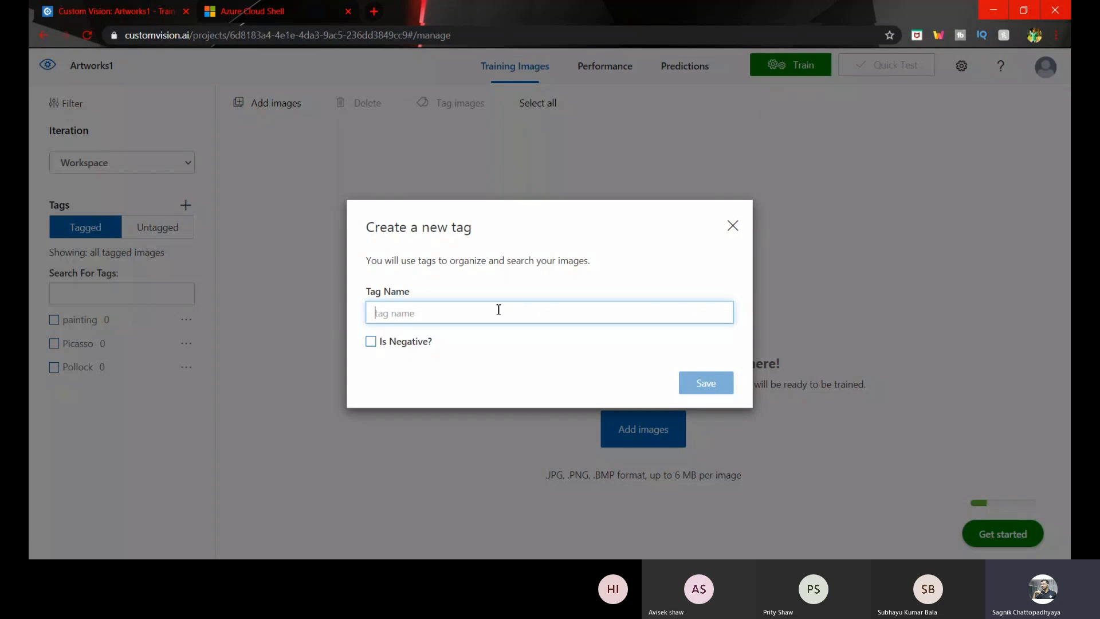
pyautogui.write('Rembrandt')
pyautogui.click(708, 384)
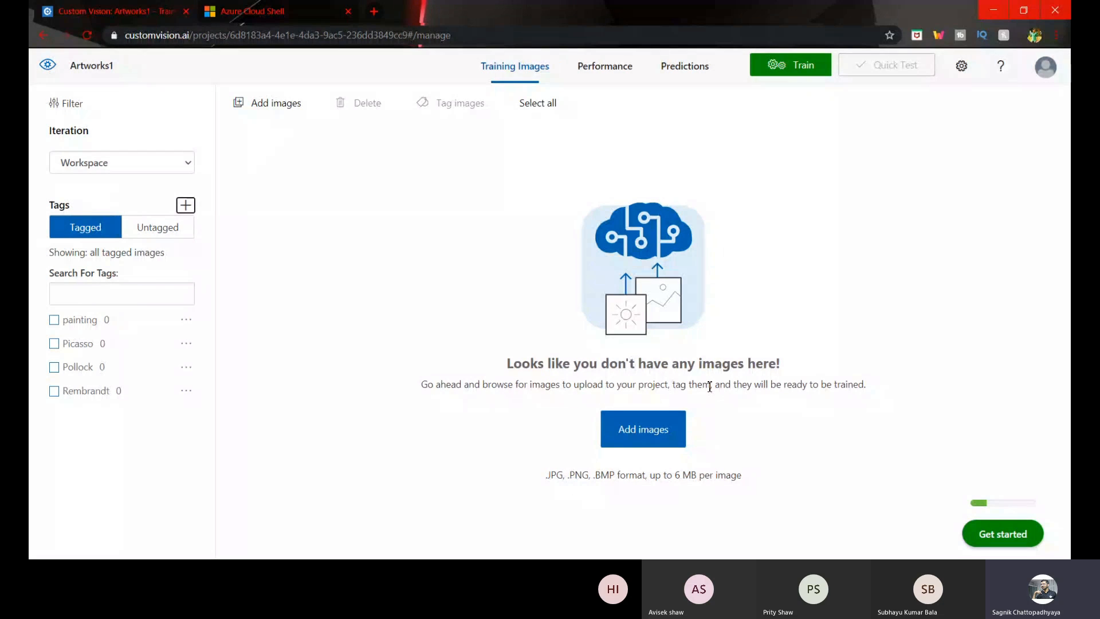
# Step: Choose all seven images, Picasso_01 to Picasso_07, from the Picasso folder for upload to the project
pyautogui.click(640, 436)
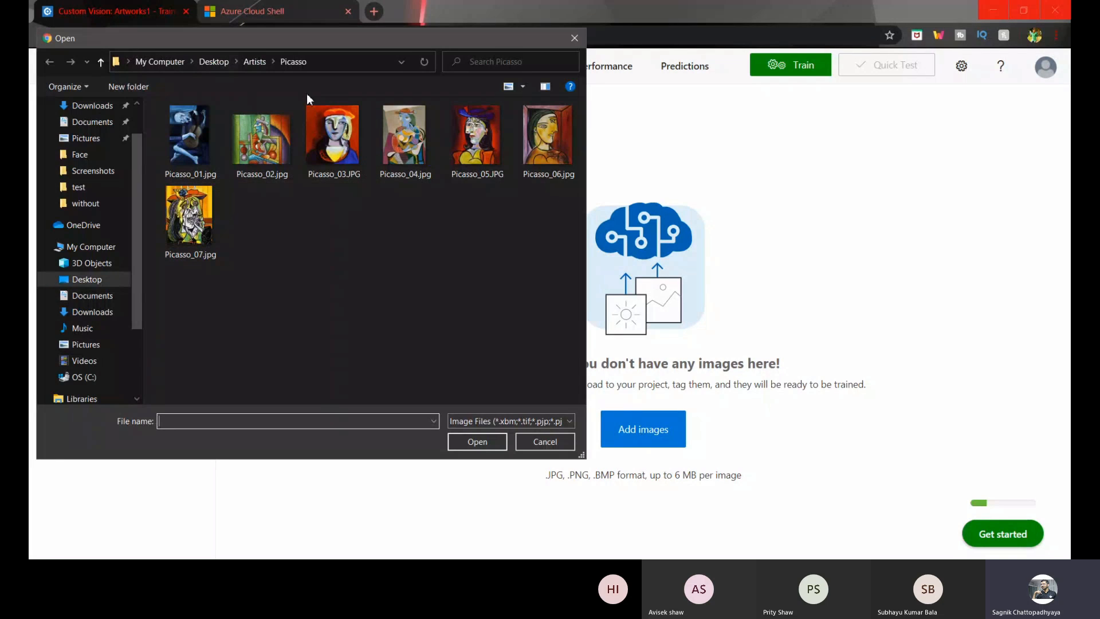
pyautogui.moveTo(211, 297); pyautogui.dragTo(569, 91)
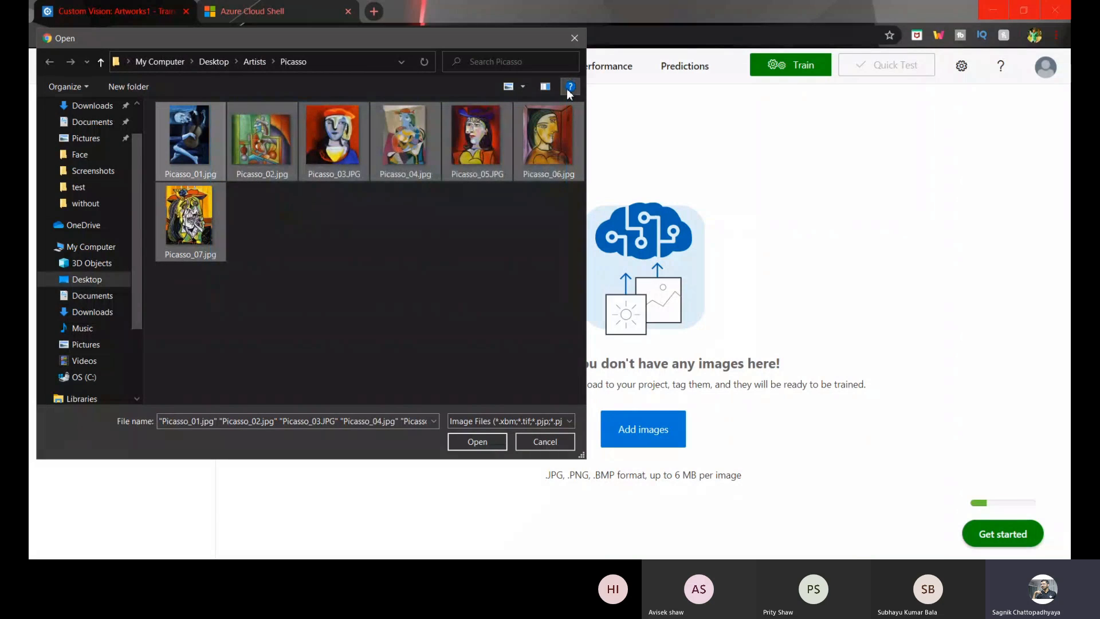
pyautogui.click(486, 443)
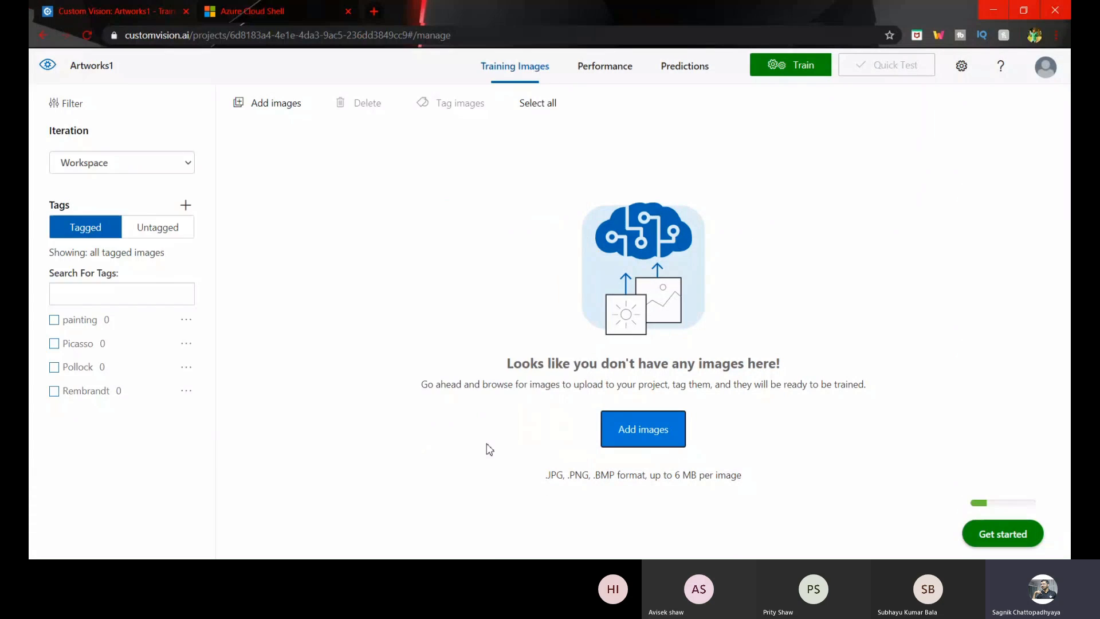
# Step: Tag the batch of Picasso images with painting and Picasso, and upload the seven files
pyautogui.click(494, 427)
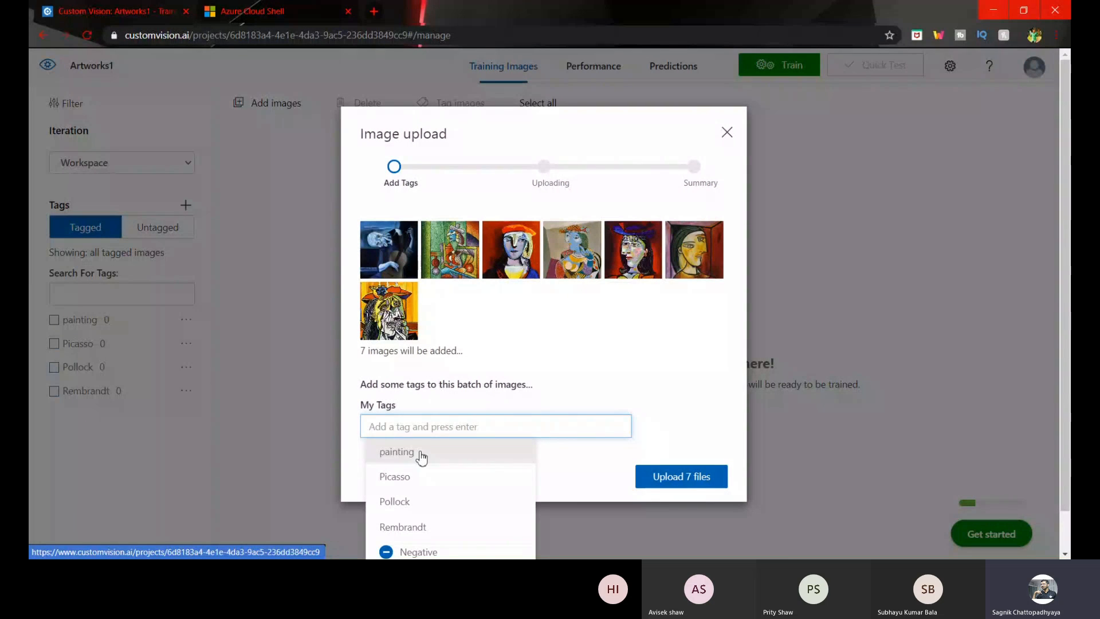
pyautogui.click(421, 458)
pyautogui.click(445, 402)
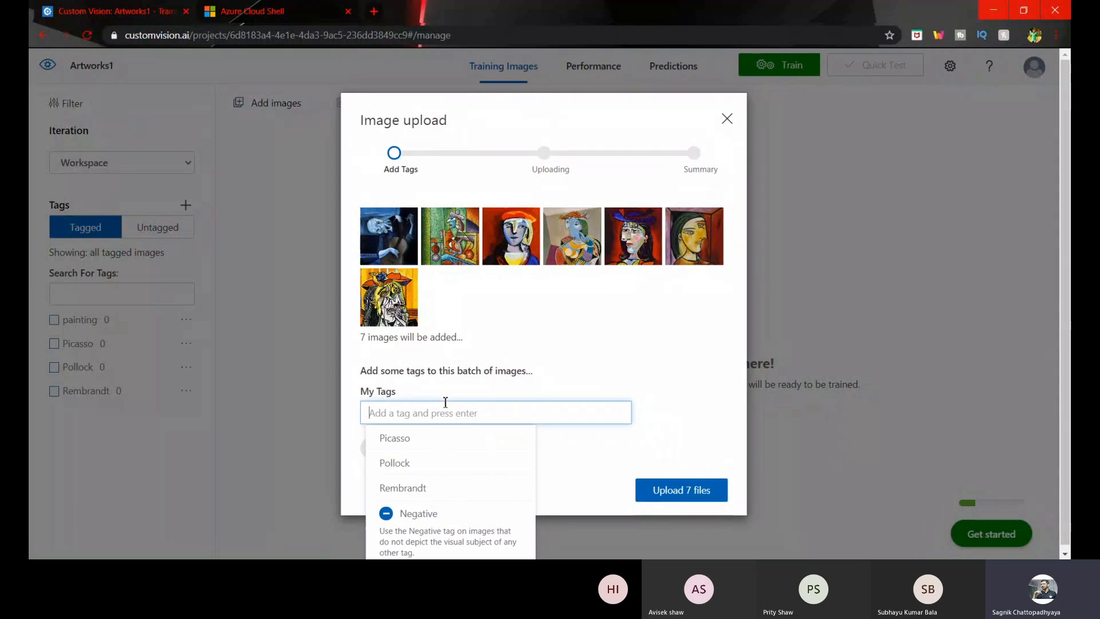
pyautogui.click(438, 449)
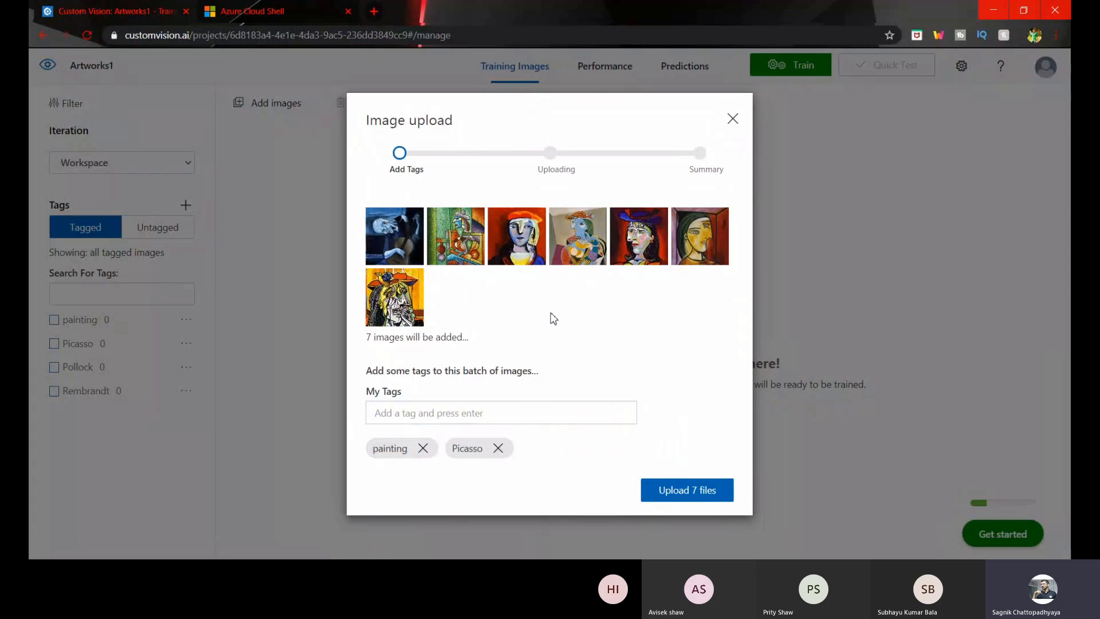
pyautogui.click(696, 490)
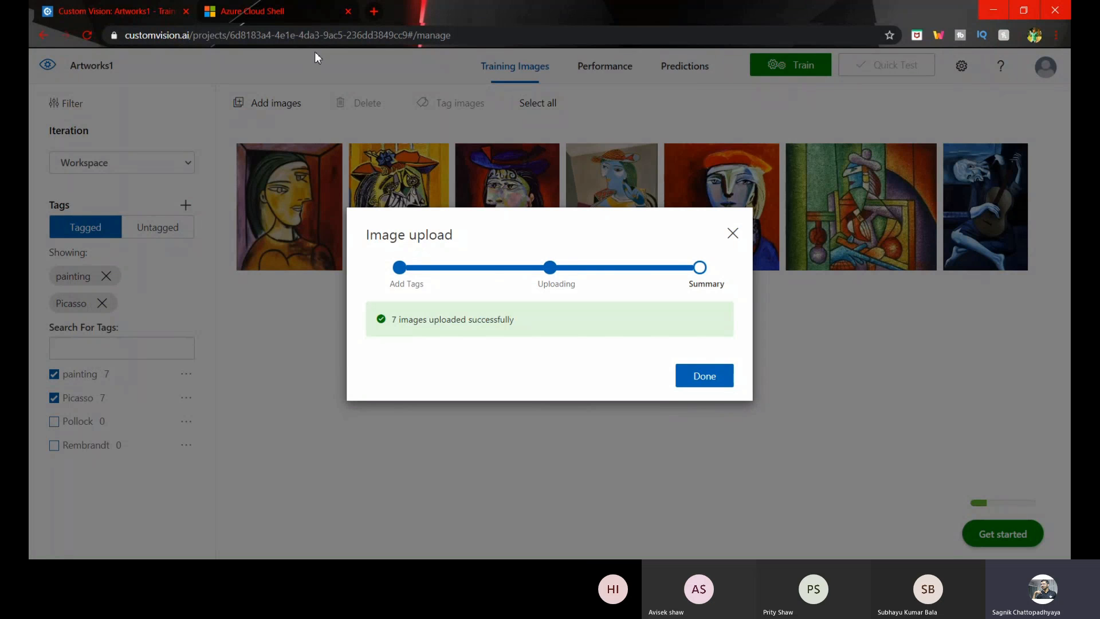
pyautogui.click(725, 378)
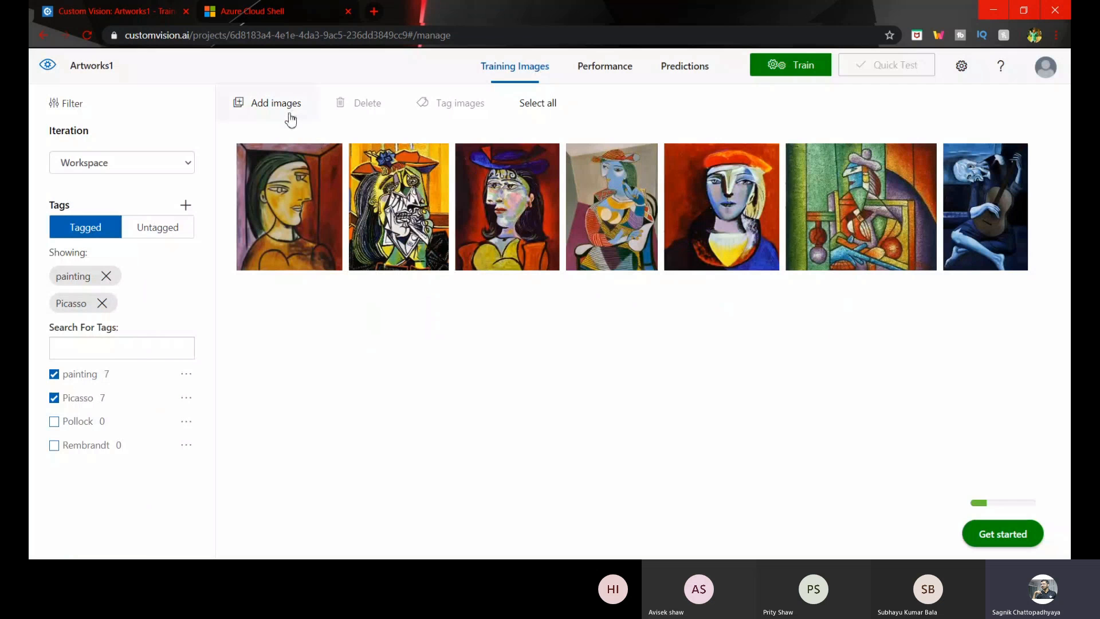
# Step: Choose all six images, Pollock_01 to Pollock_06, from the Pollock folder in Artists for upload
pyautogui.click(290, 118)
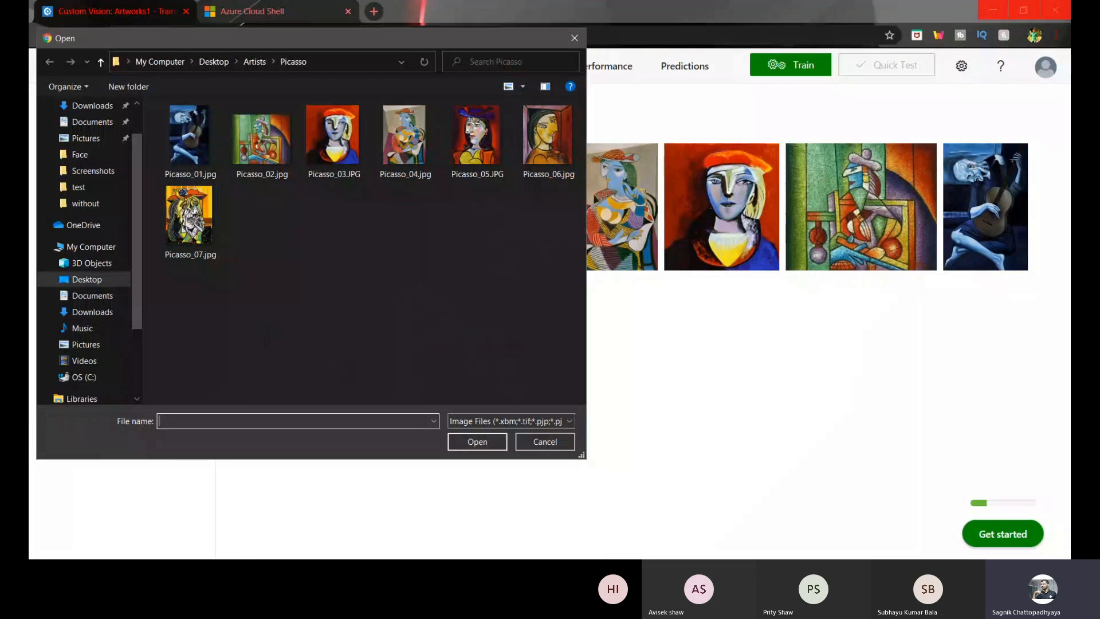
pyautogui.click(100, 61)
pyautogui.doubleClick(212, 142)
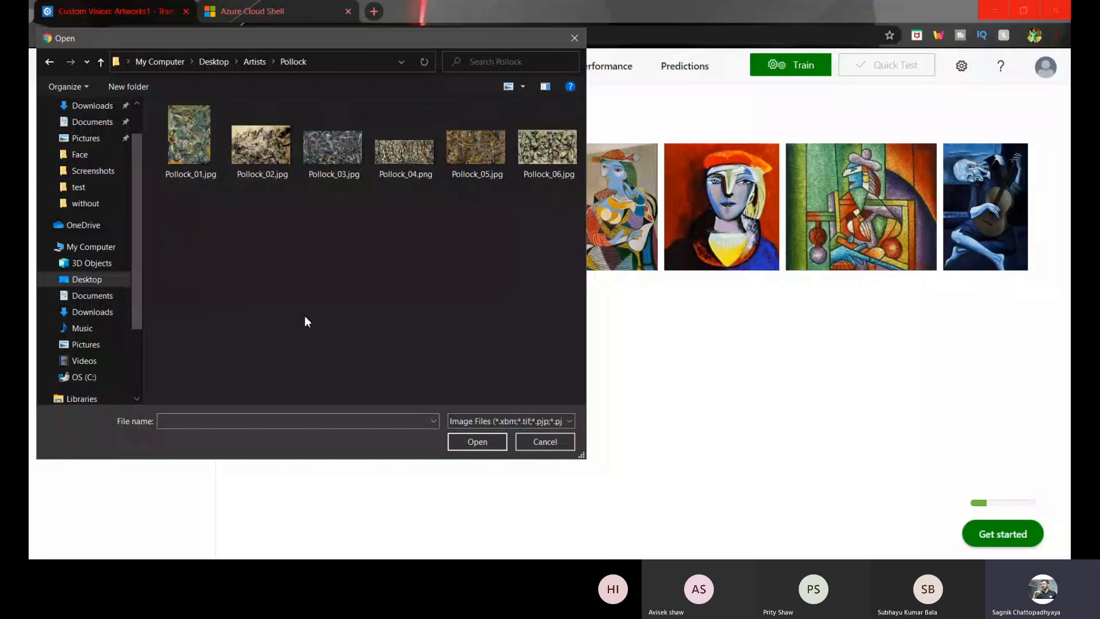
pyautogui.hotkey('ctrl', 'a')
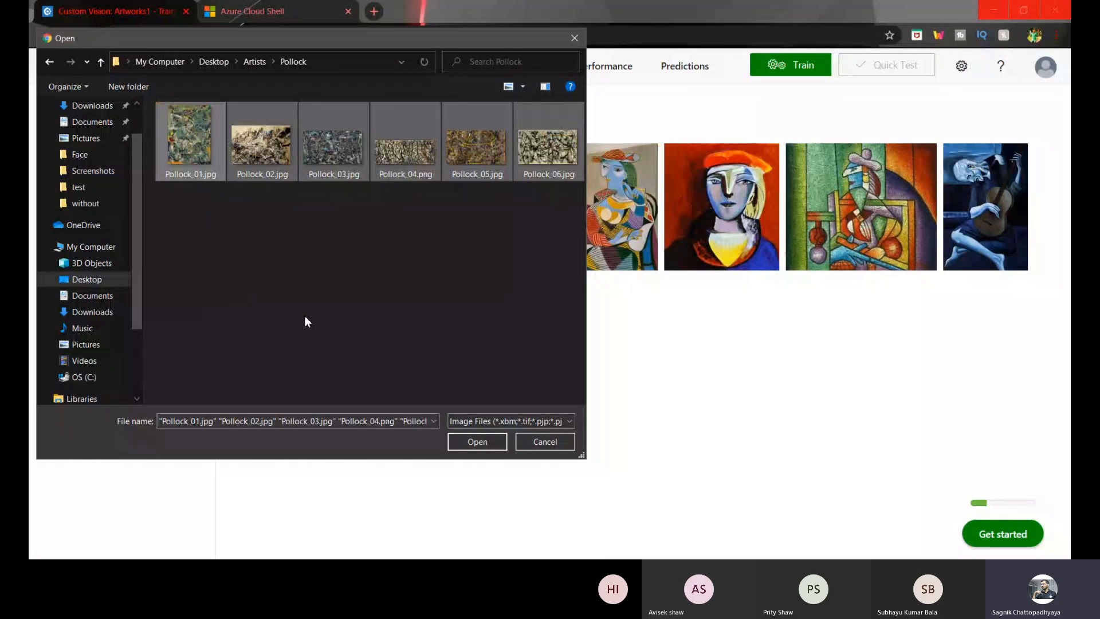
pyautogui.click(485, 442)
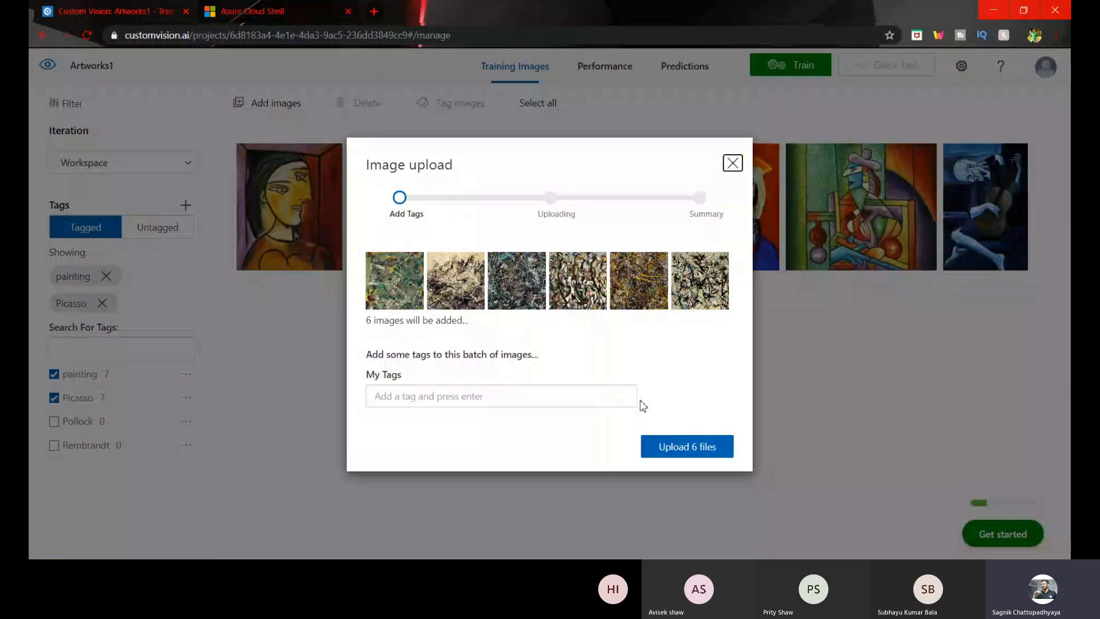
# Step: Assign the tags painting and Pollock to the batch of six Pollock images
pyautogui.click(579, 389)
pyautogui.click(453, 420)
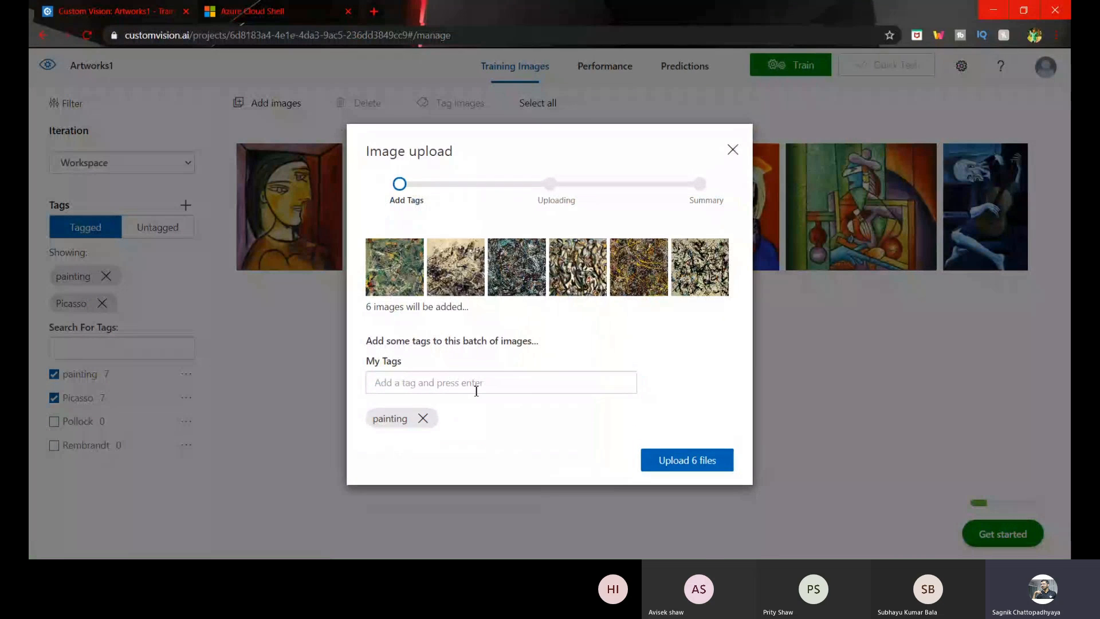
pyautogui.click(474, 384)
pyautogui.click(462, 439)
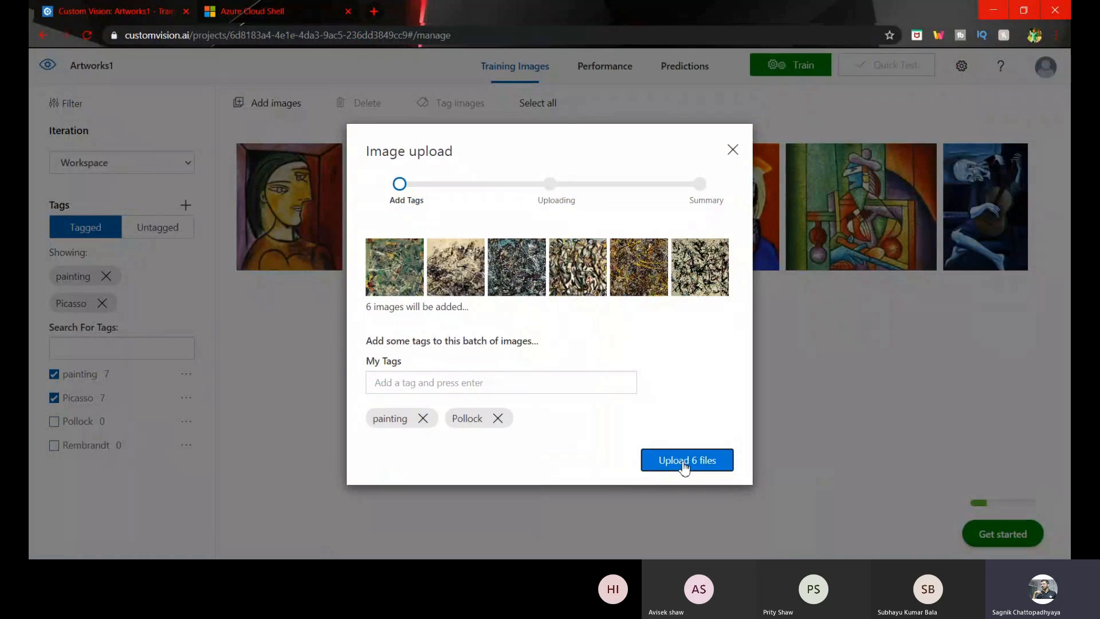
# Step: Upload the six tagged Pollock images and close the upload summary
pyautogui.click(675, 461)
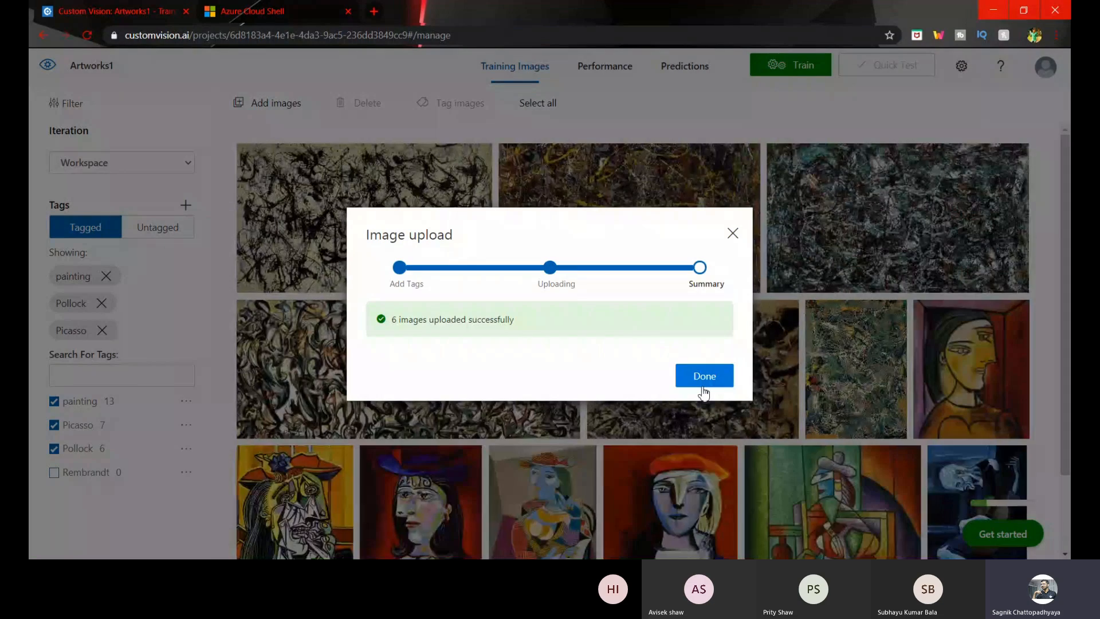
pyautogui.click(704, 375)
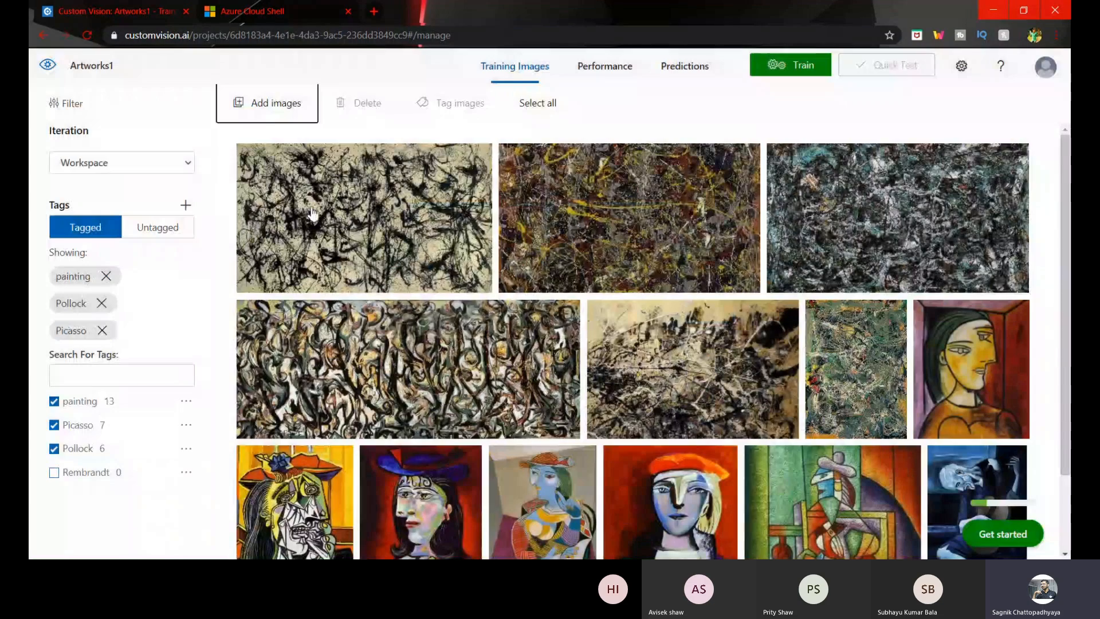
# Step: Choose all six images, Rembrandt_01 to Rembrandt_06, from the Rembrandt folder in Artists for upload
pyautogui.click(261, 99)
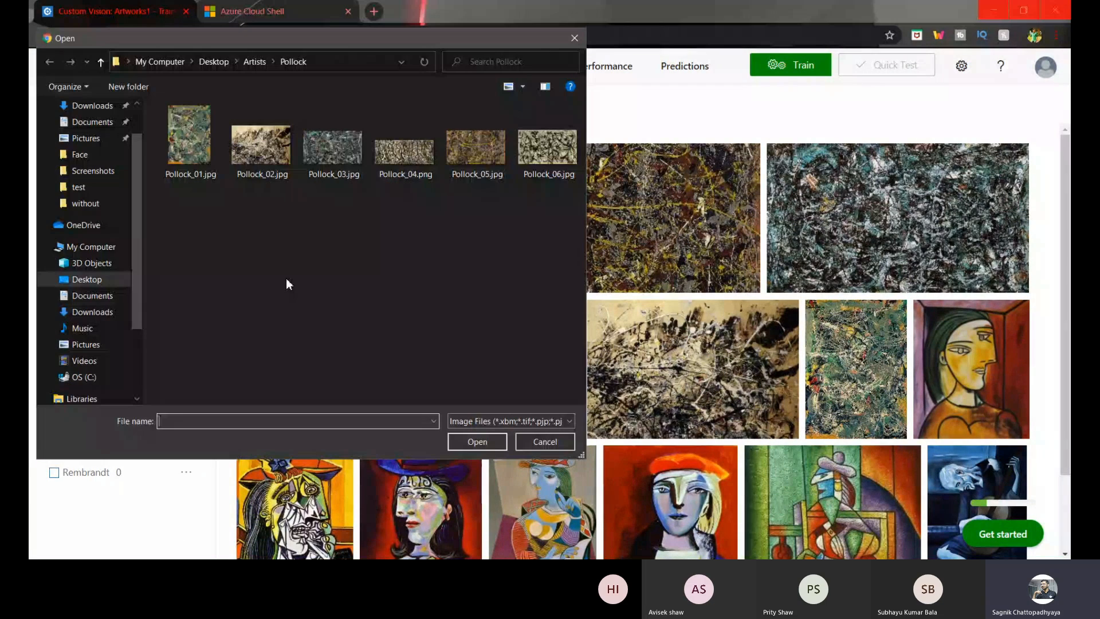
pyautogui.hotkey('alt', 'Up')
pyautogui.doubleClick(260, 168)
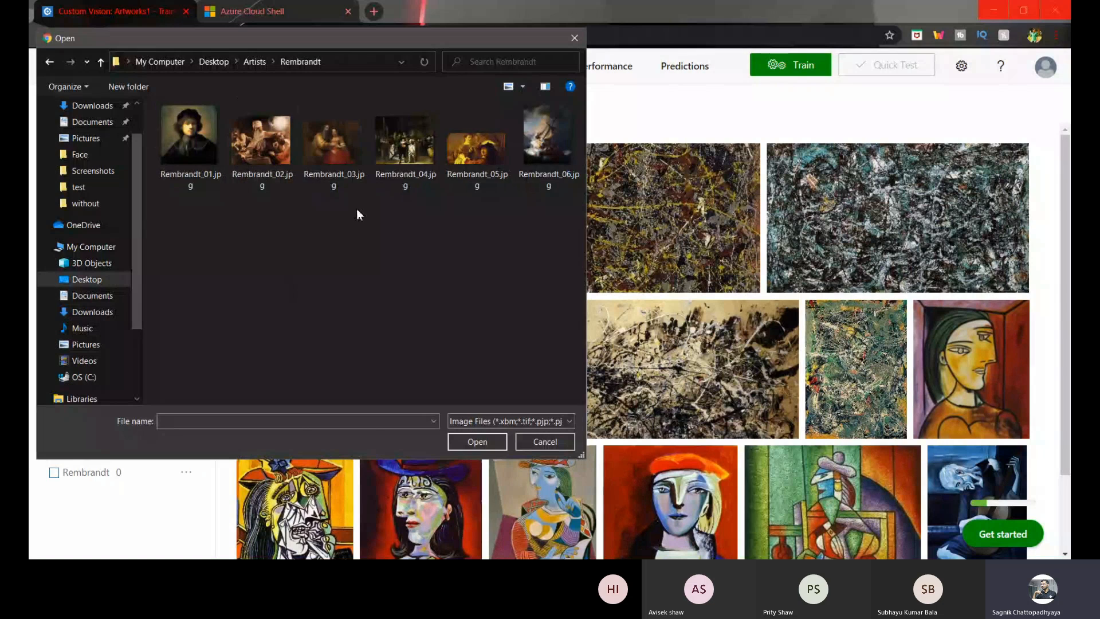
pyautogui.hotkey('ctrl', 'a')
pyautogui.click(484, 441)
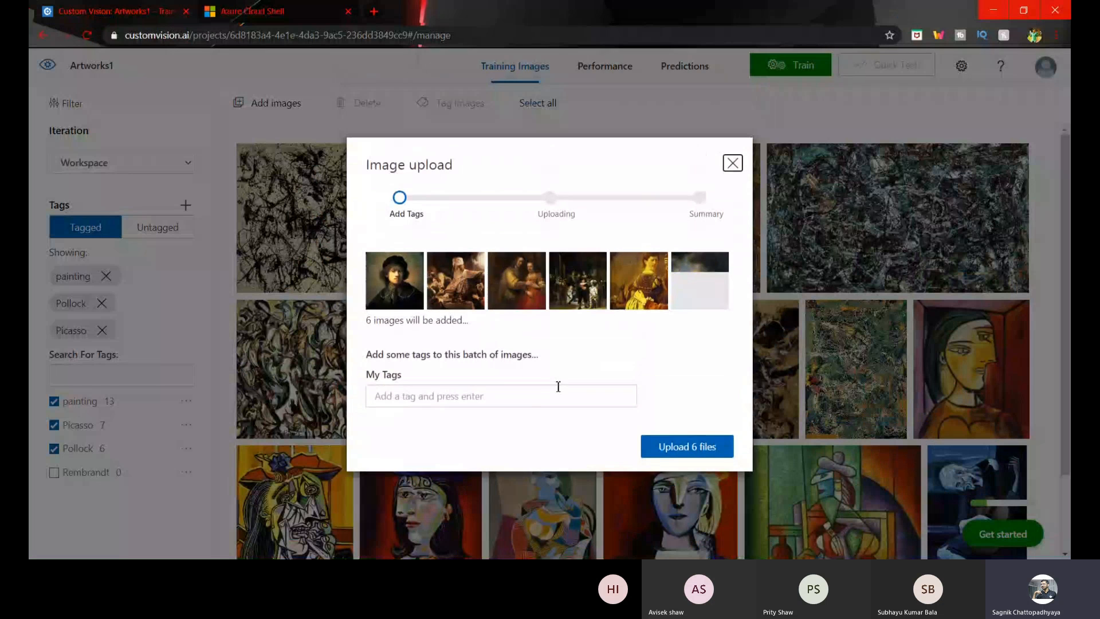
# Step: Tag the batch of Rembrandt images with painting and Rembrandt, and upload the six files
pyautogui.click(533, 398)
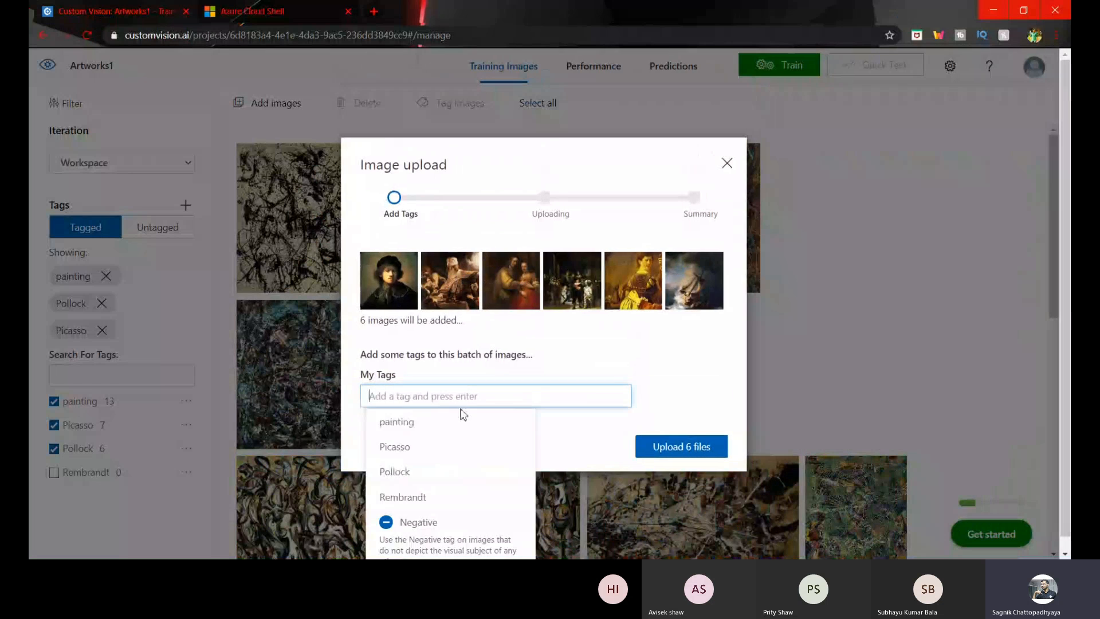
pyautogui.click(430, 421)
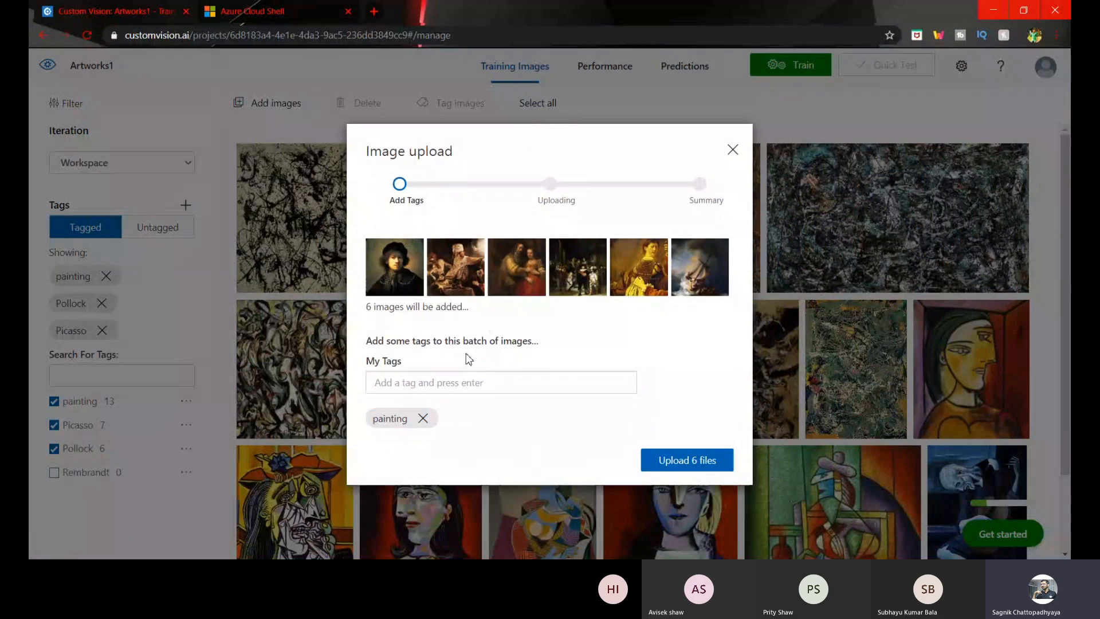
pyautogui.click(475, 382)
pyautogui.click(503, 460)
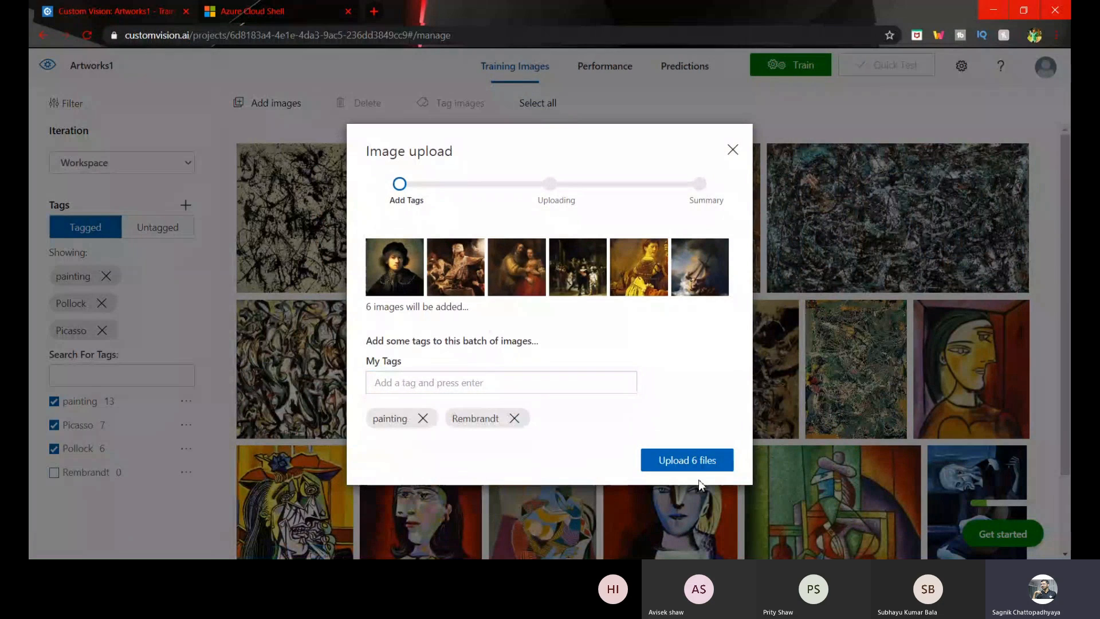
pyautogui.click(697, 462)
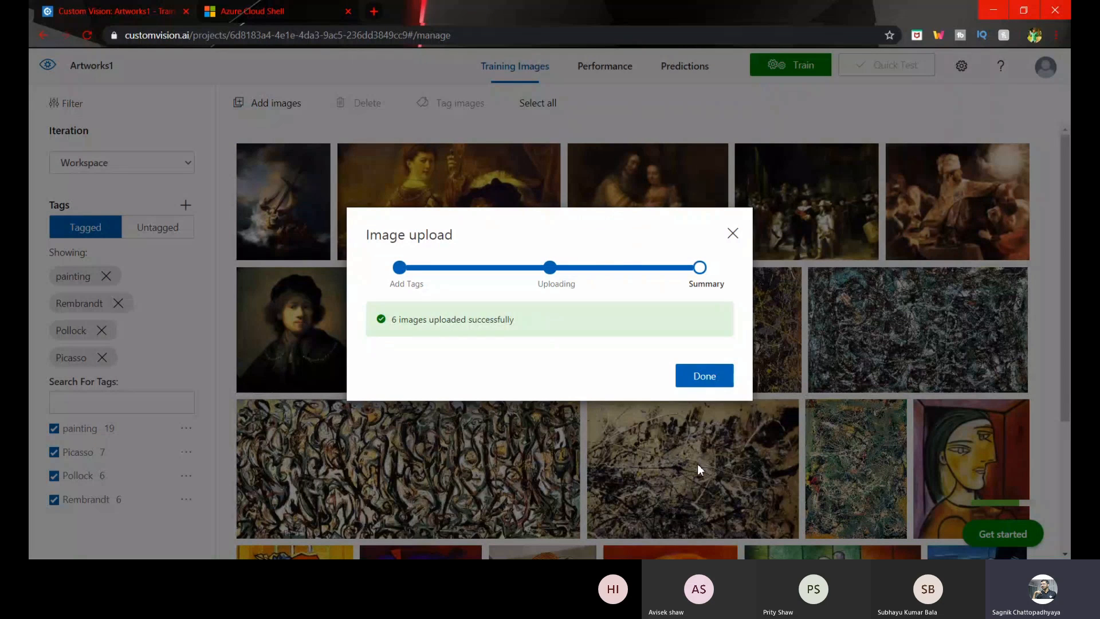
pyautogui.click(704, 376)
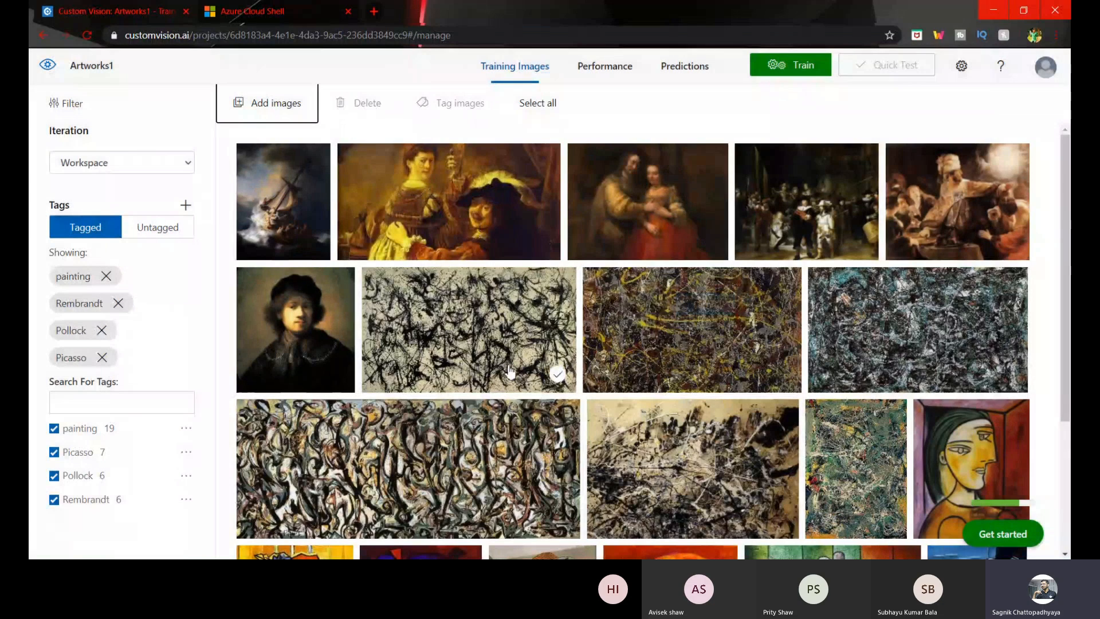
# Step: Look over the tagged training images and open the training type choice for the project
pyautogui.scroll(-3, 510, 371)
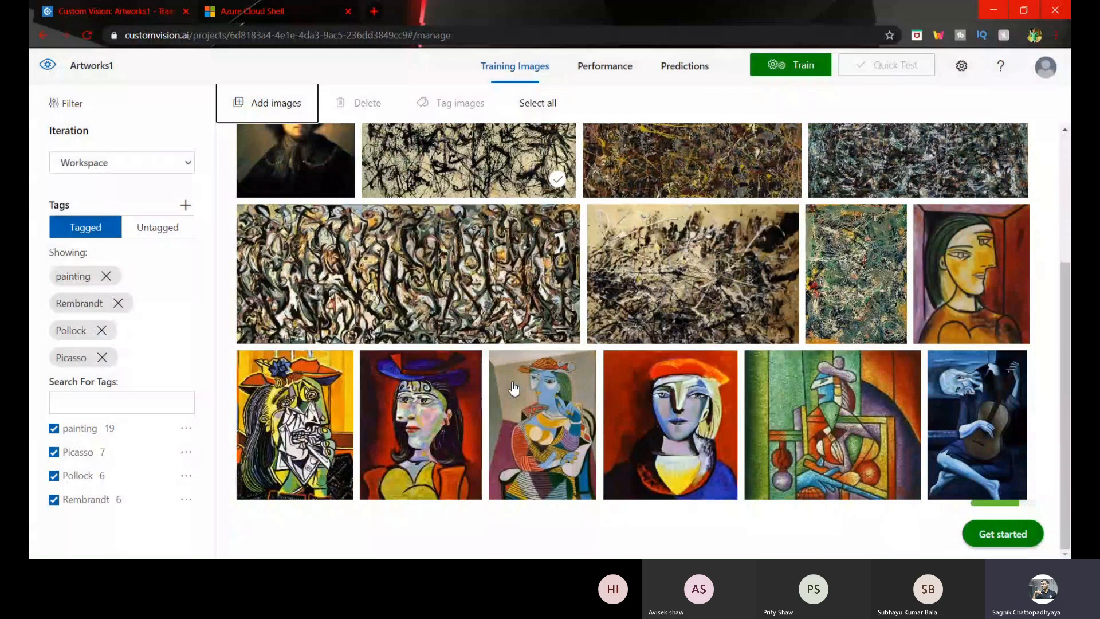
pyautogui.scroll(3, 513, 388)
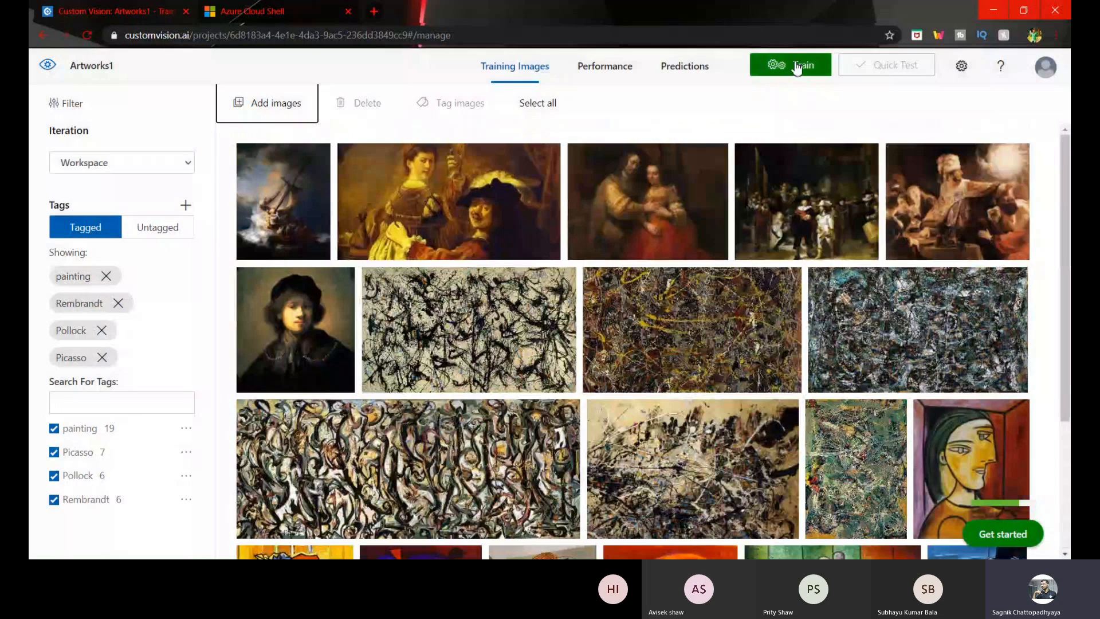
pyautogui.click(796, 67)
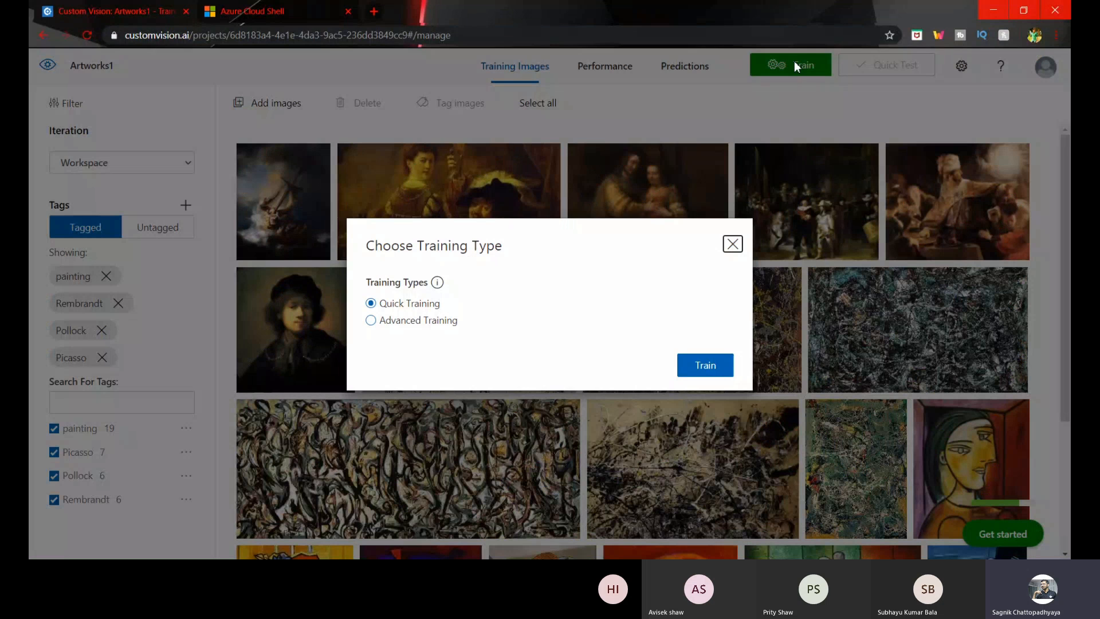
pyautogui.moveTo(439, 284)
pyautogui.click(431, 321)
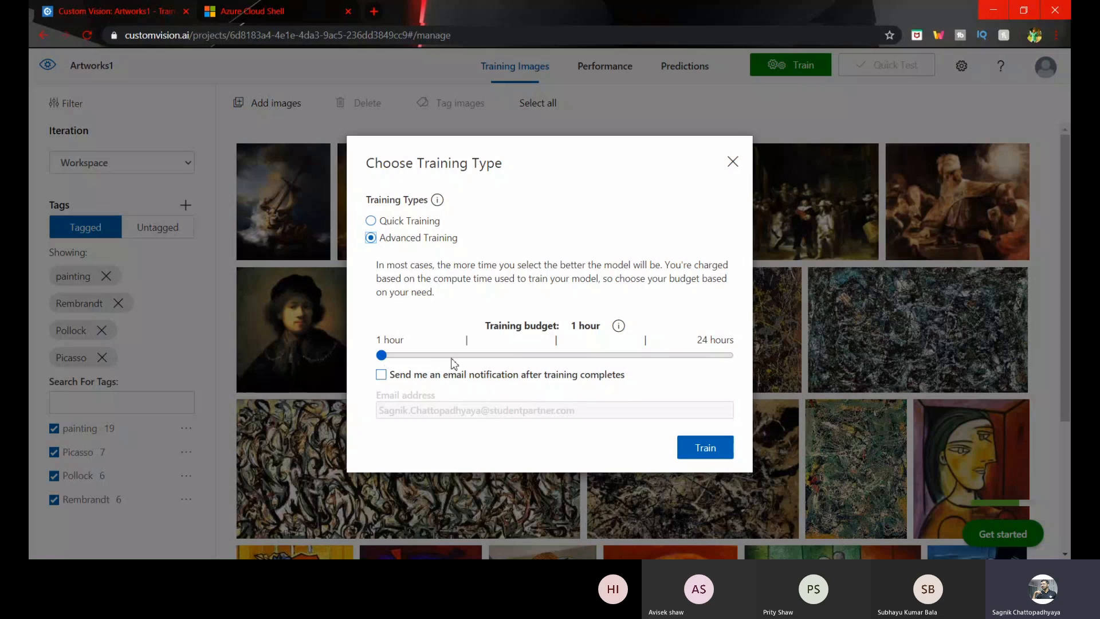
pyautogui.click(730, 359)
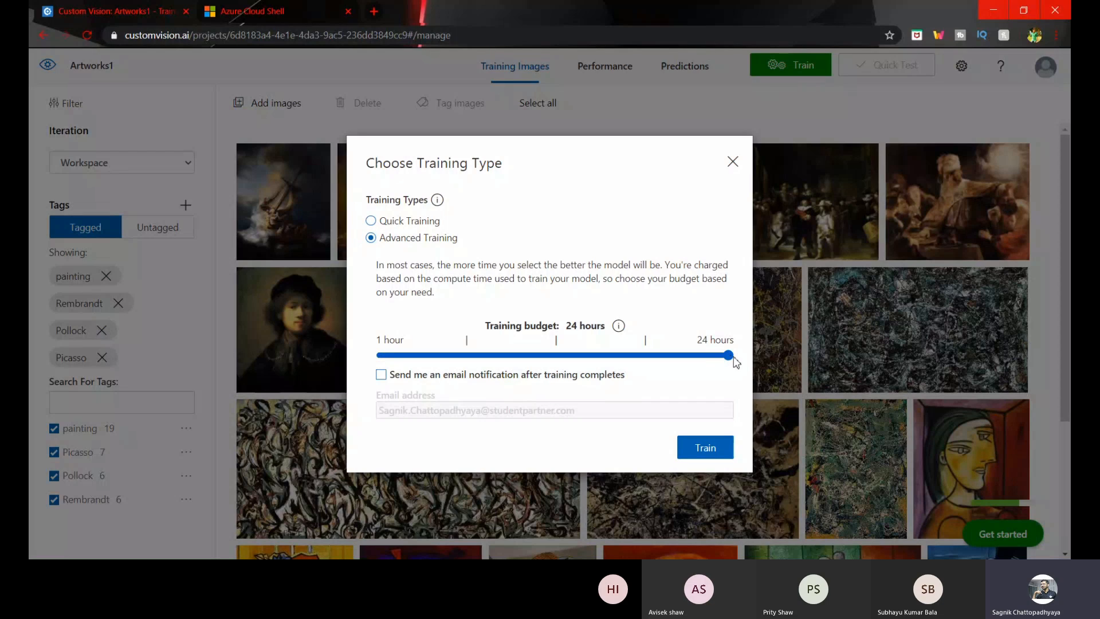
pyautogui.click(381, 356)
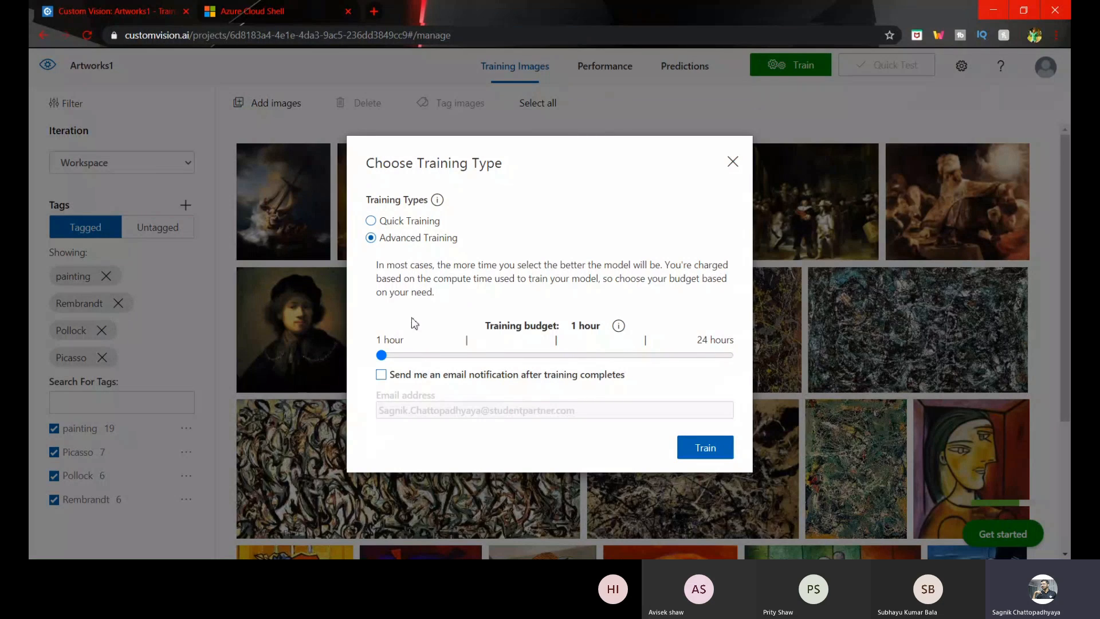
# Step: Train the model on the tagged images with Quick Training
pyautogui.click(418, 222)
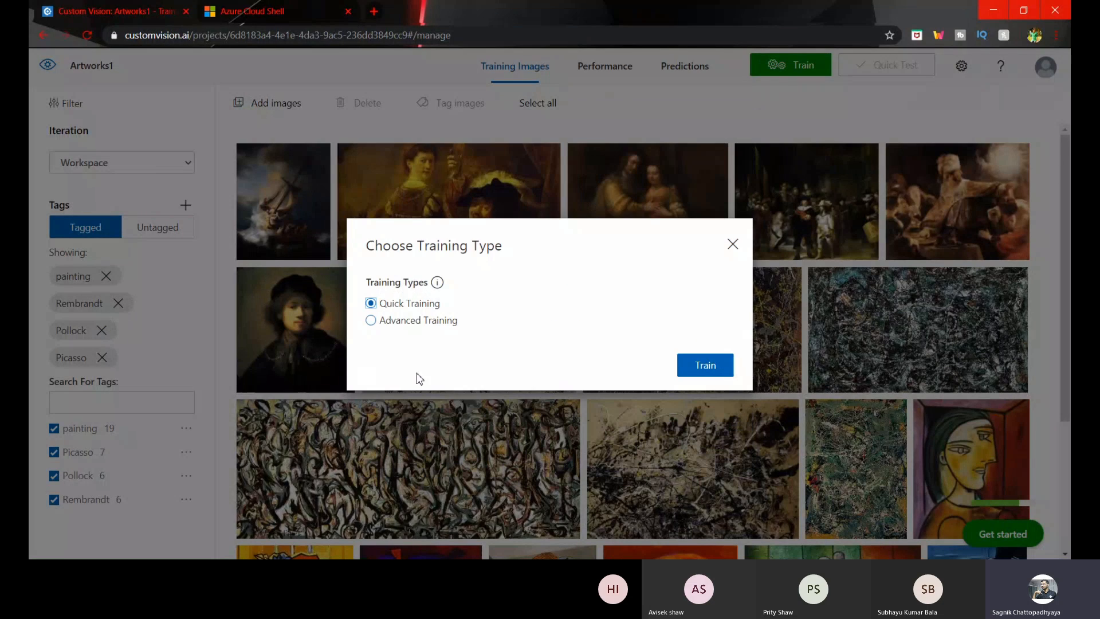
pyautogui.click(709, 366)
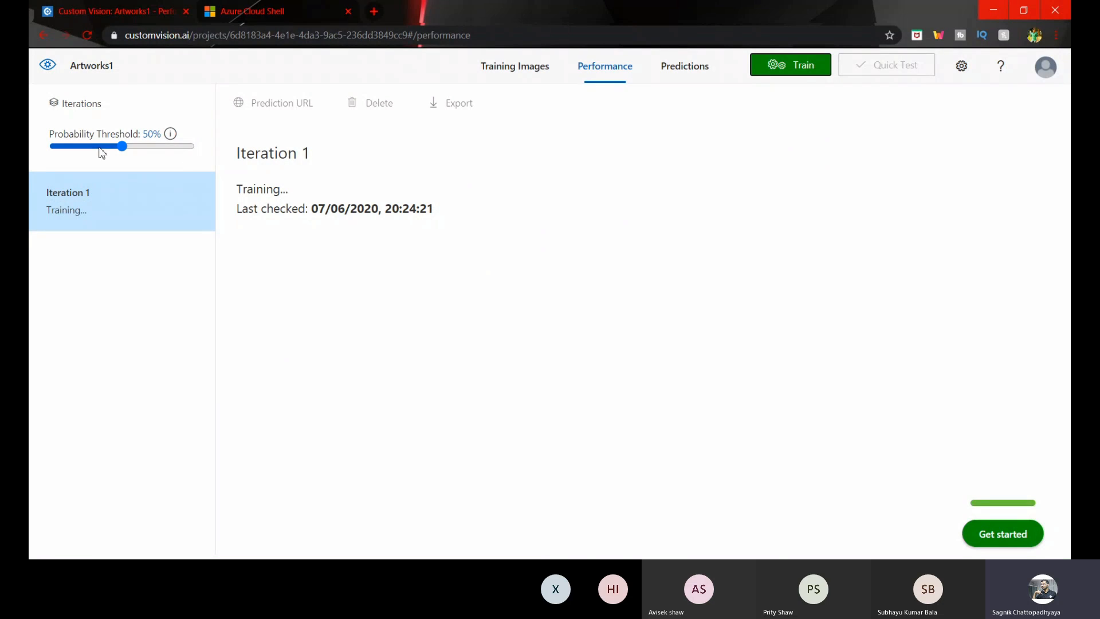
# Step: Set the probability threshold to 30% and review the precision, recall and per-tag performance of Iteration 1
pyautogui.moveTo(126, 148); pyautogui.dragTo(97, 155)
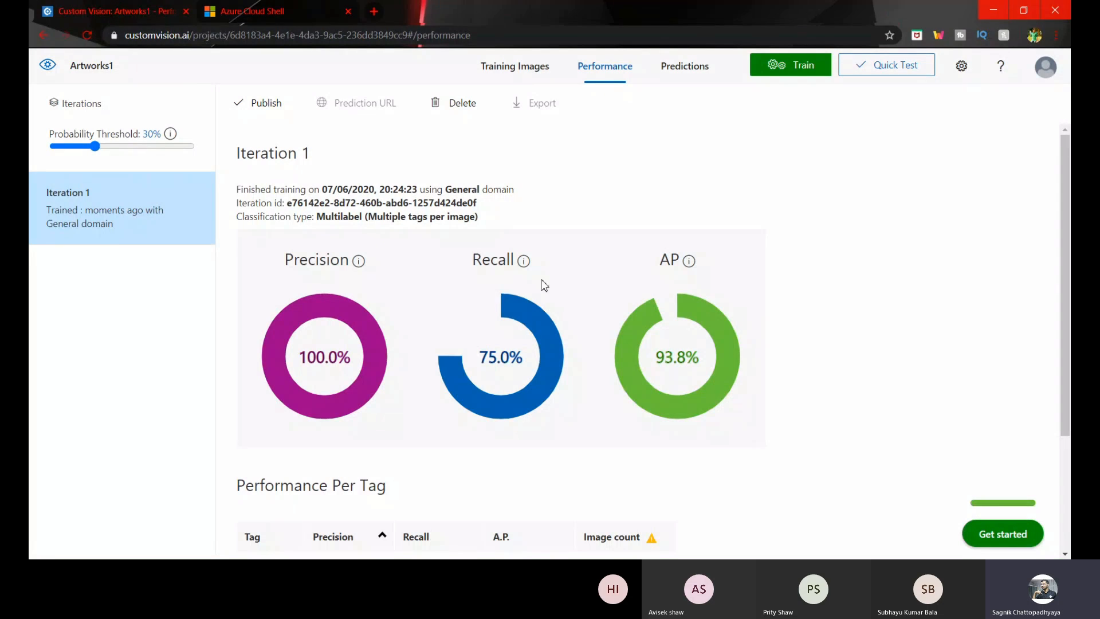
pyautogui.moveTo(523, 260)
pyautogui.scroll(-2, 478, 304)
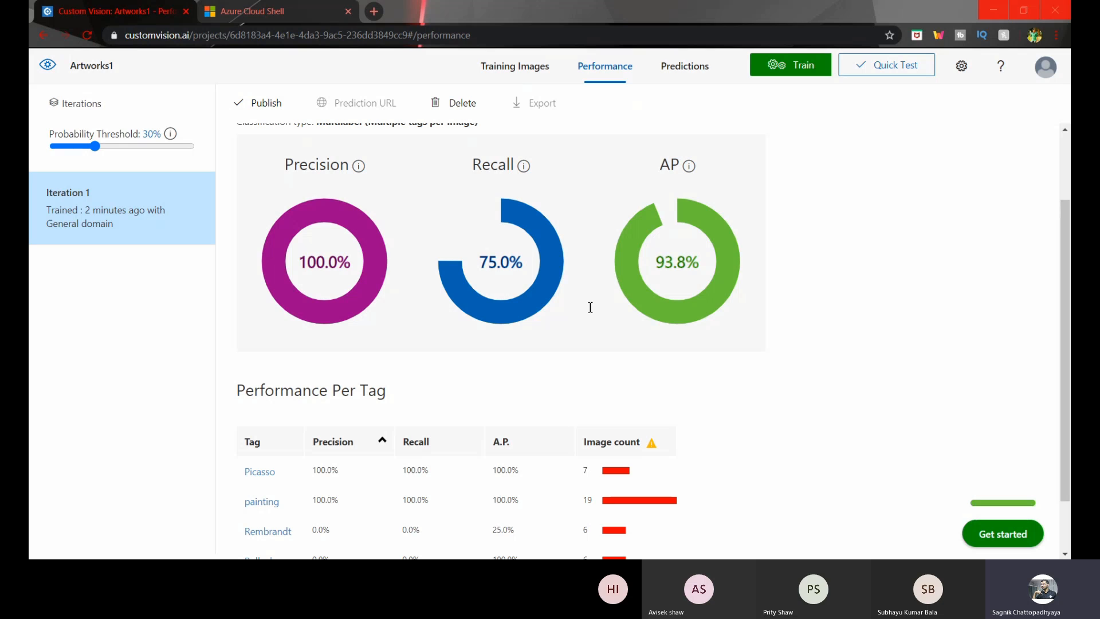
pyautogui.hotkey('alt', 'Tab')
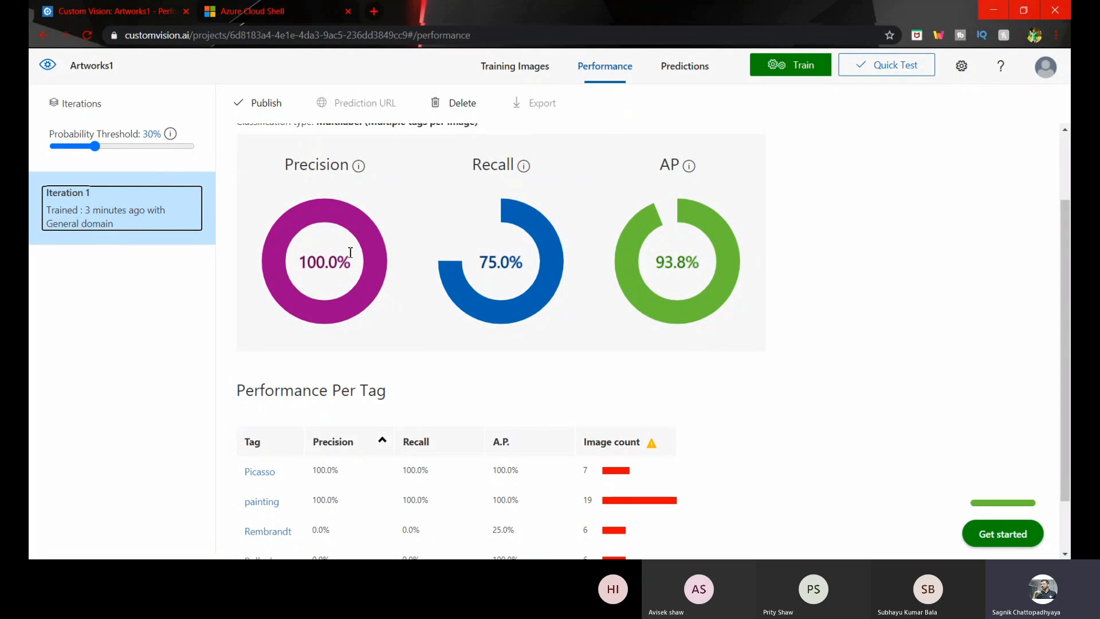
# Step: Try probability thresholds of 0% and 100% to compare their effect on precision and recall
pyautogui.moveTo(94, 146); pyautogui.dragTo(52, 155)
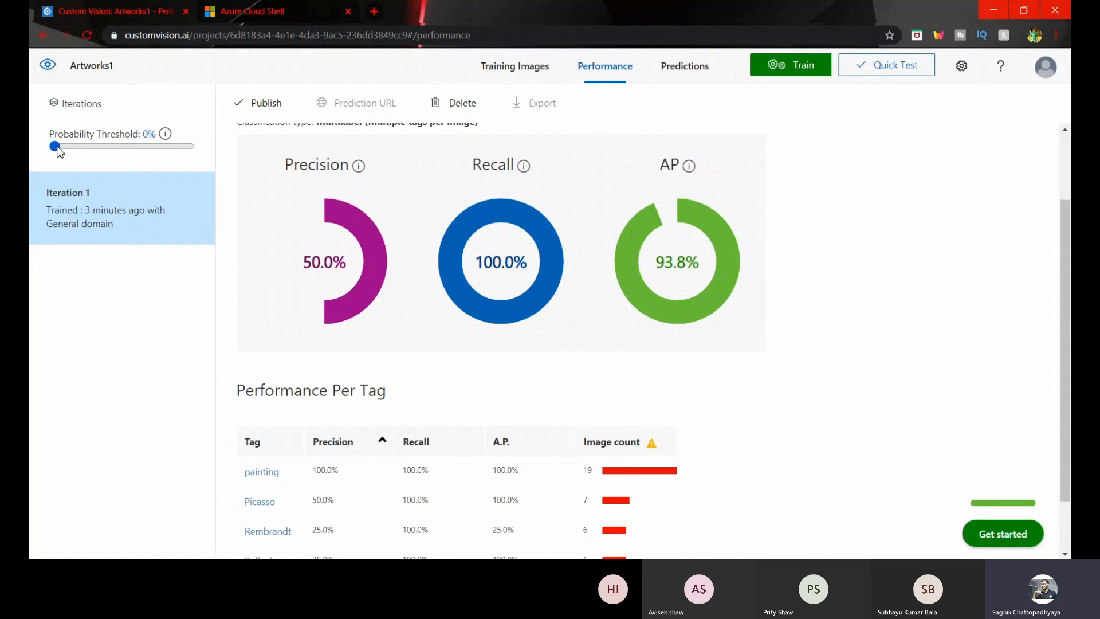
pyautogui.moveTo(57, 151); pyautogui.dragTo(194, 153)
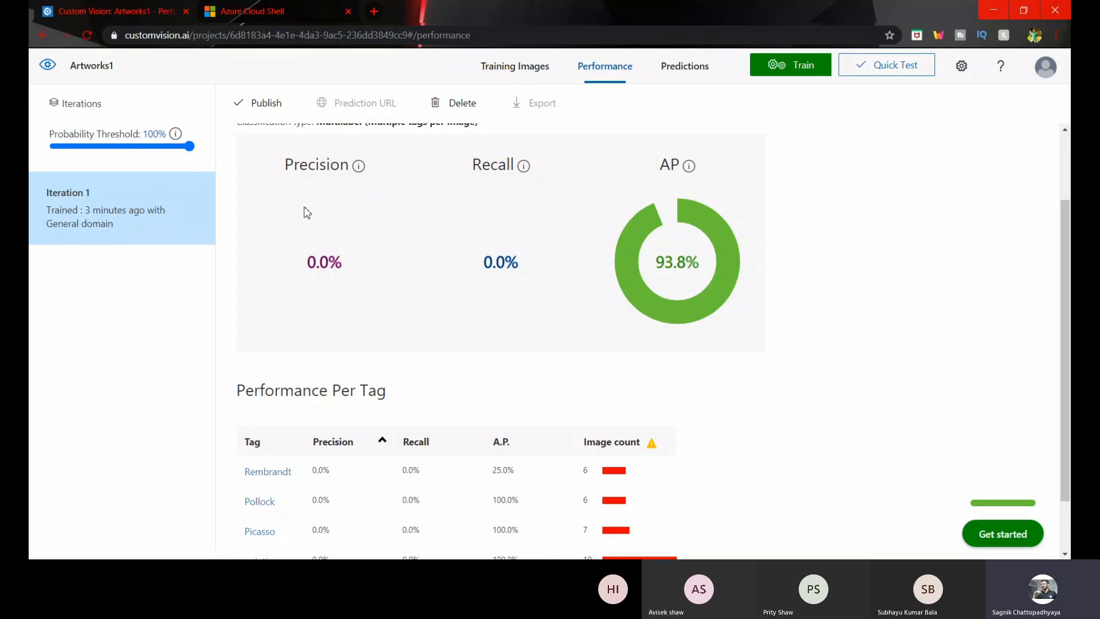
# Step: Set the probability threshold to 28%
pyautogui.click(170, 147)
pyautogui.moveTo(170, 150); pyautogui.dragTo(78, 148)
pyautogui.click(93, 151)
# Step: Review the performance per tag and the training details of Iteration 1
pyautogui.scroll(-1, 284, 215)
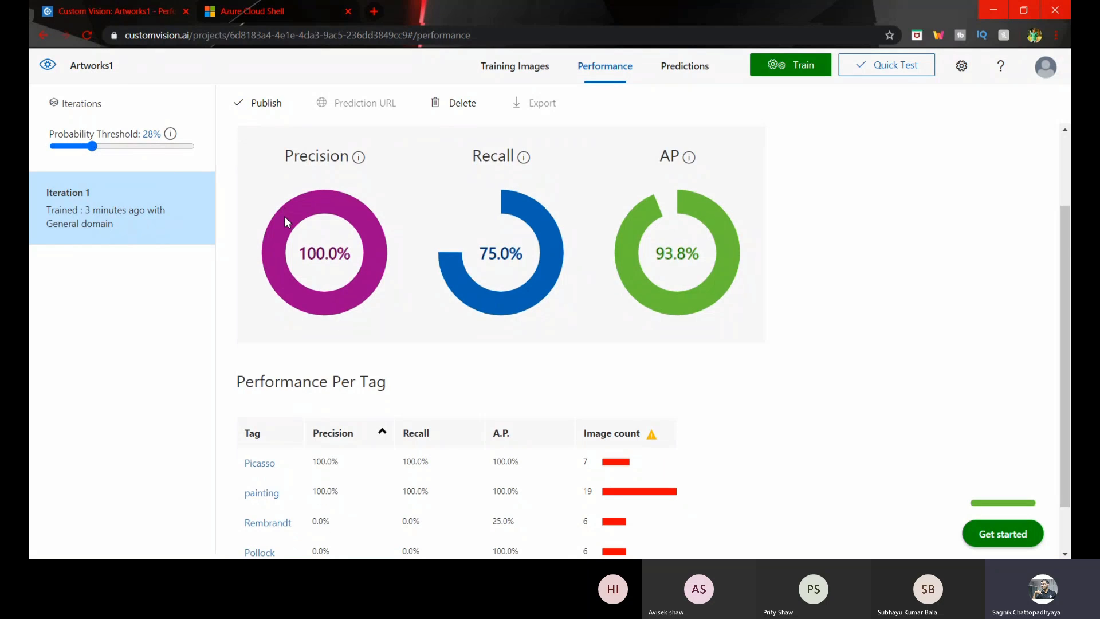
pyautogui.scroll(-1, 285, 221)
pyautogui.scroll(3, 285, 221)
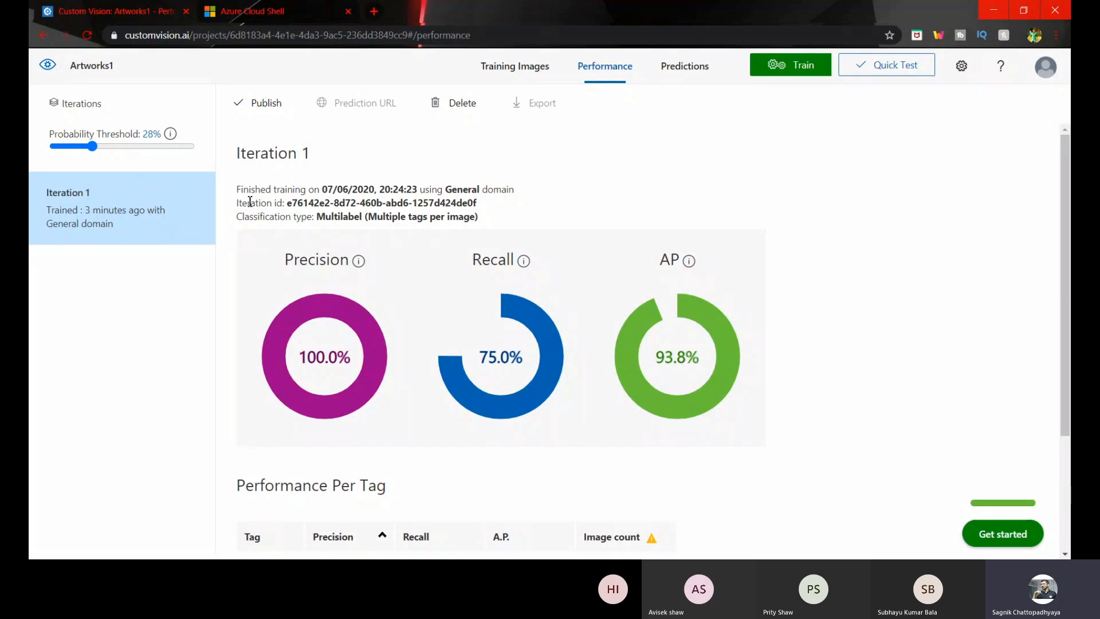
pyautogui.moveTo(237, 189); pyautogui.dragTo(310, 187)
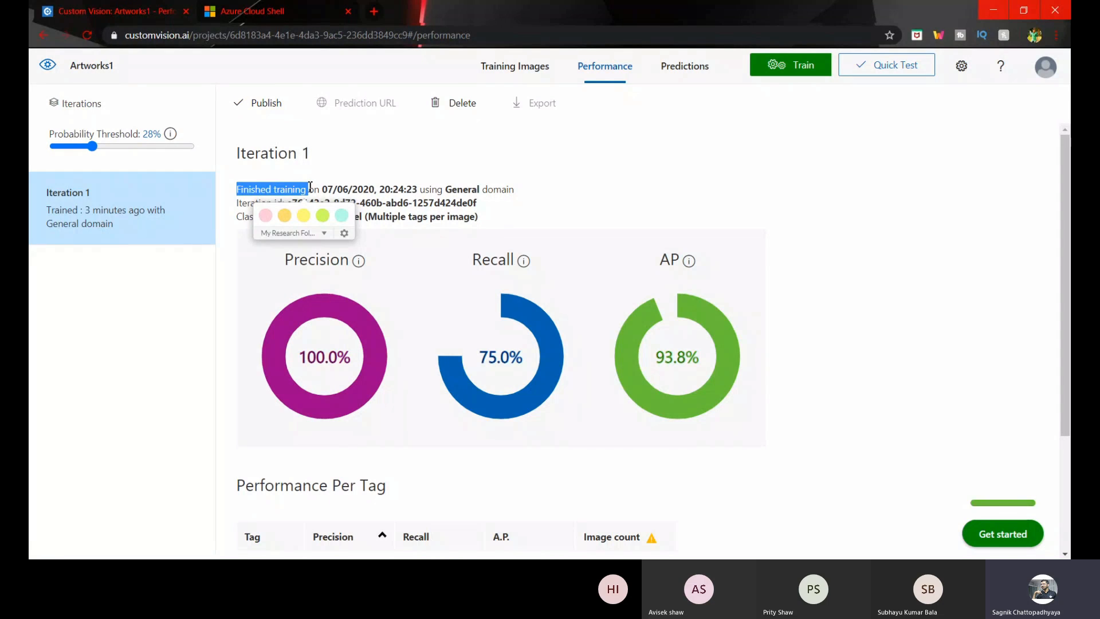
pyautogui.click(615, 175)
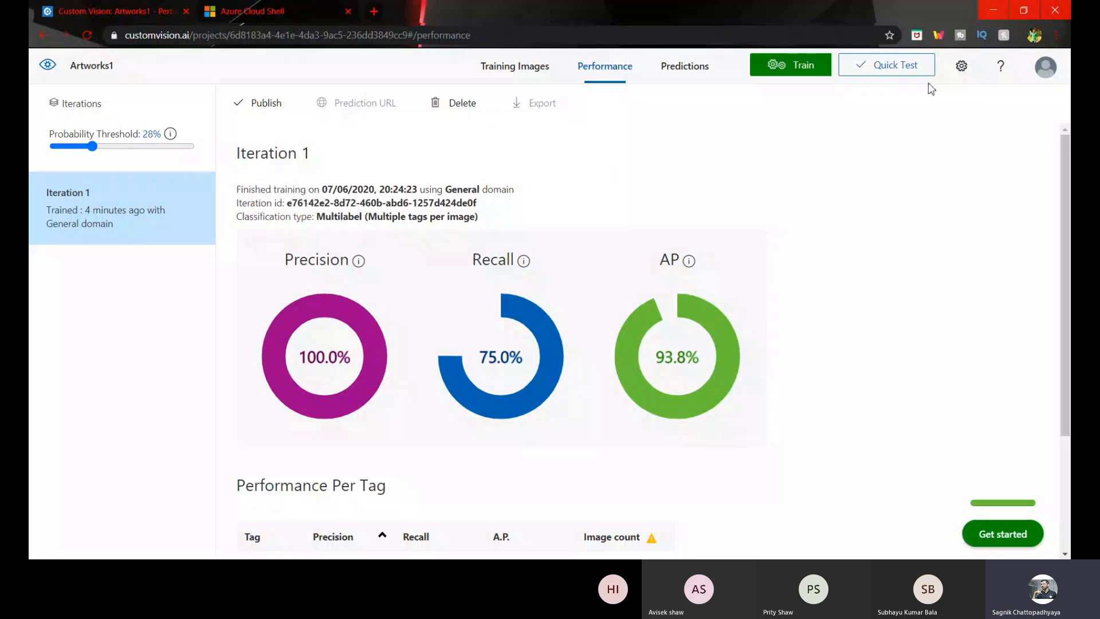
# Step: Run a quick test of Iteration 1 on PicassoTest_02.jpg from the Quick Tests folder and check its tag predictions
pyautogui.click(898, 67)
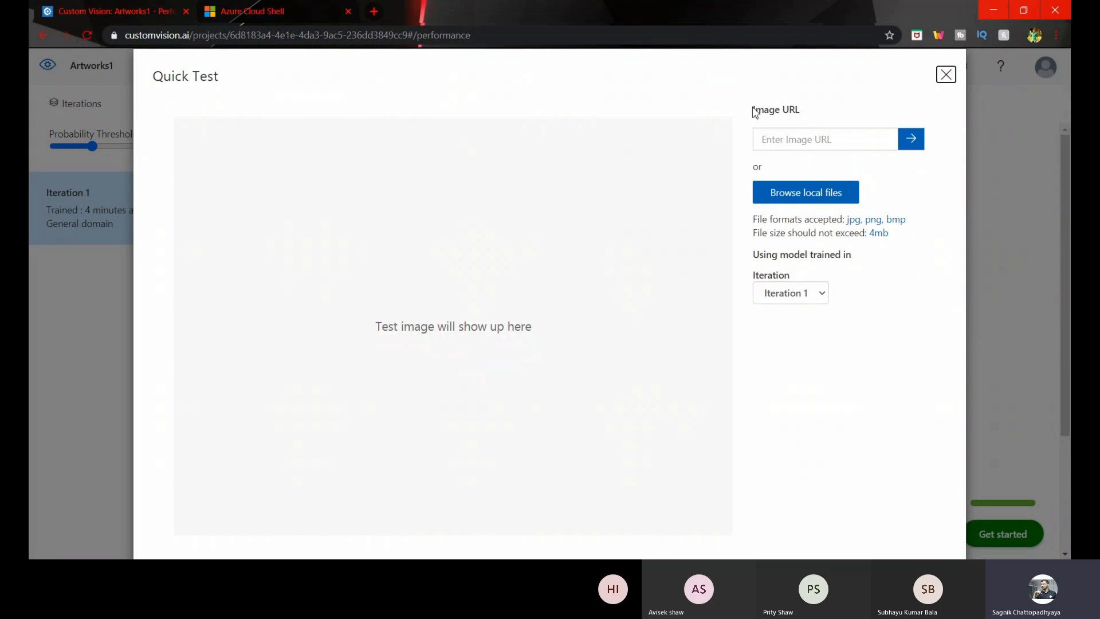
pyautogui.click(833, 189)
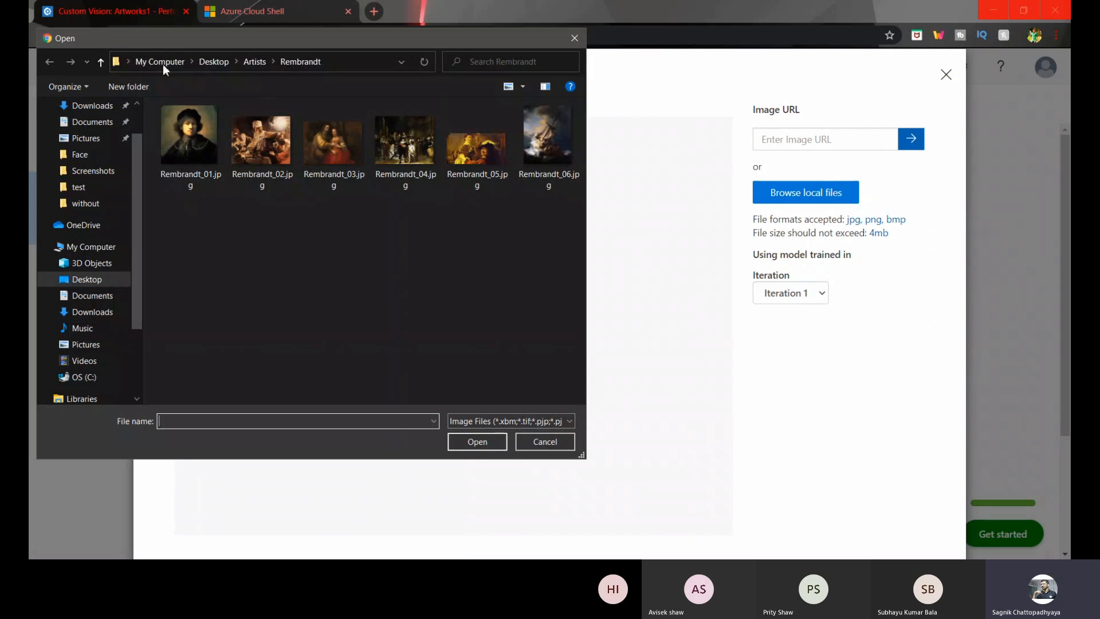
pyautogui.click(102, 62)
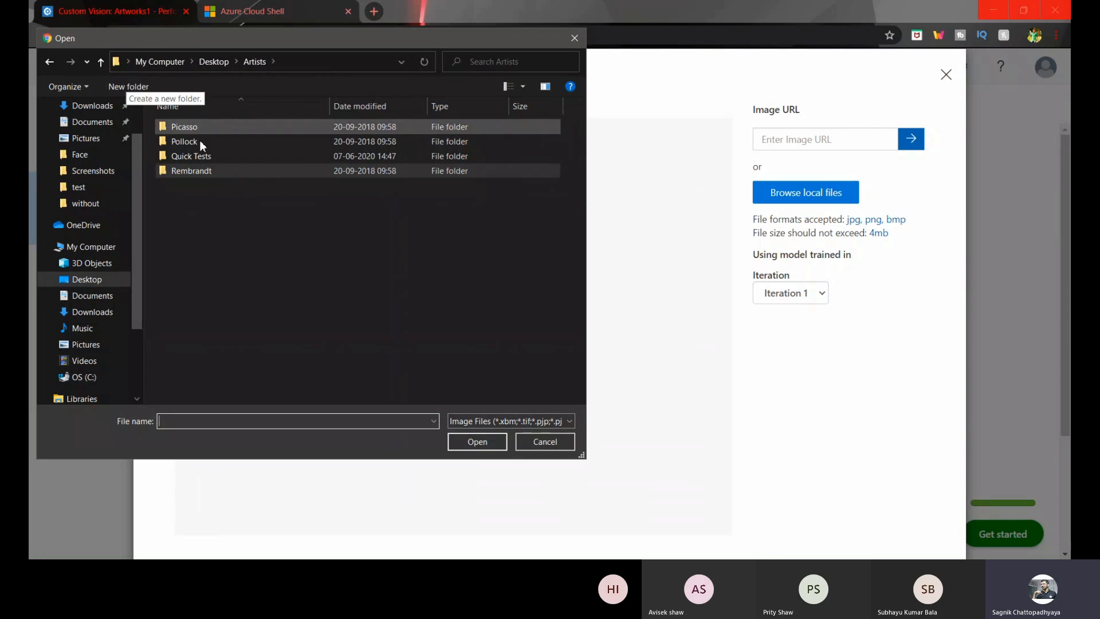
pyautogui.doubleClick(207, 156)
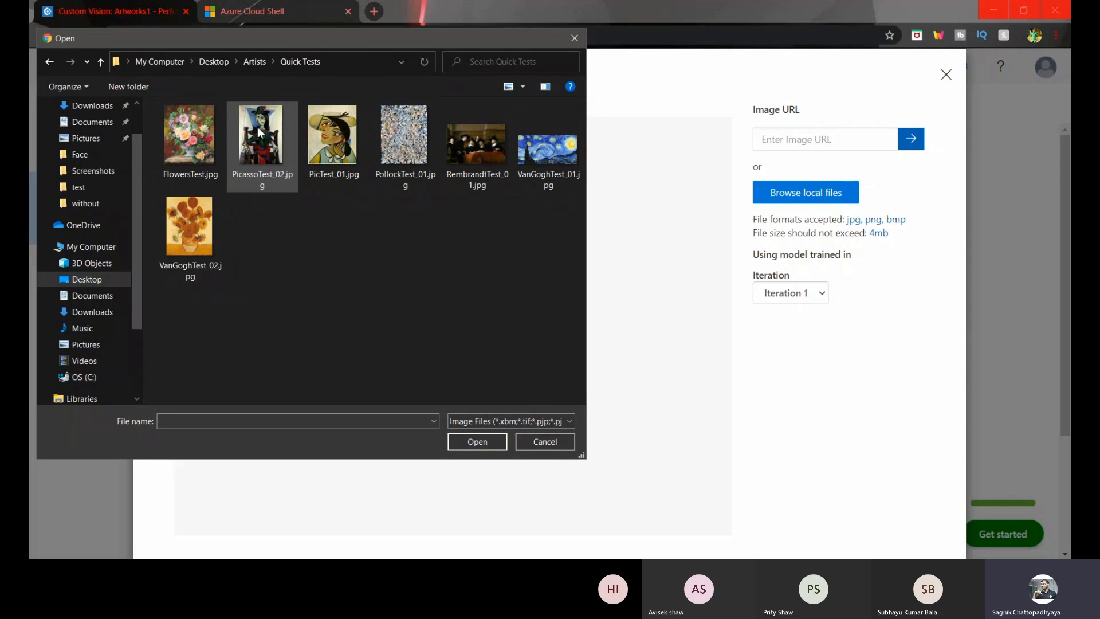
pyautogui.click(332, 140)
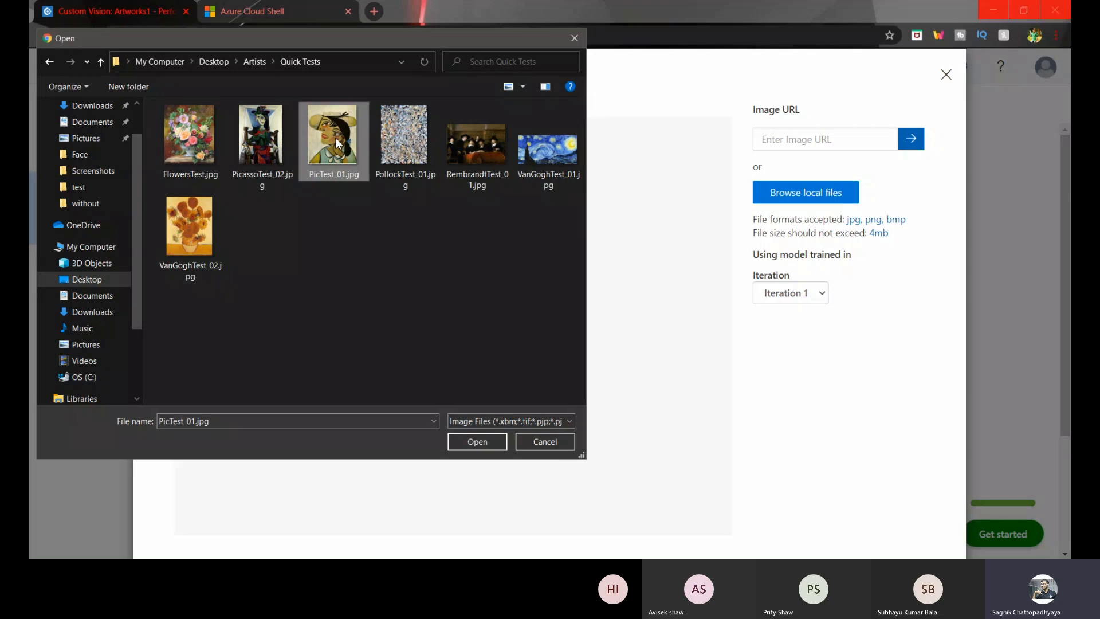
pyautogui.click(259, 177)
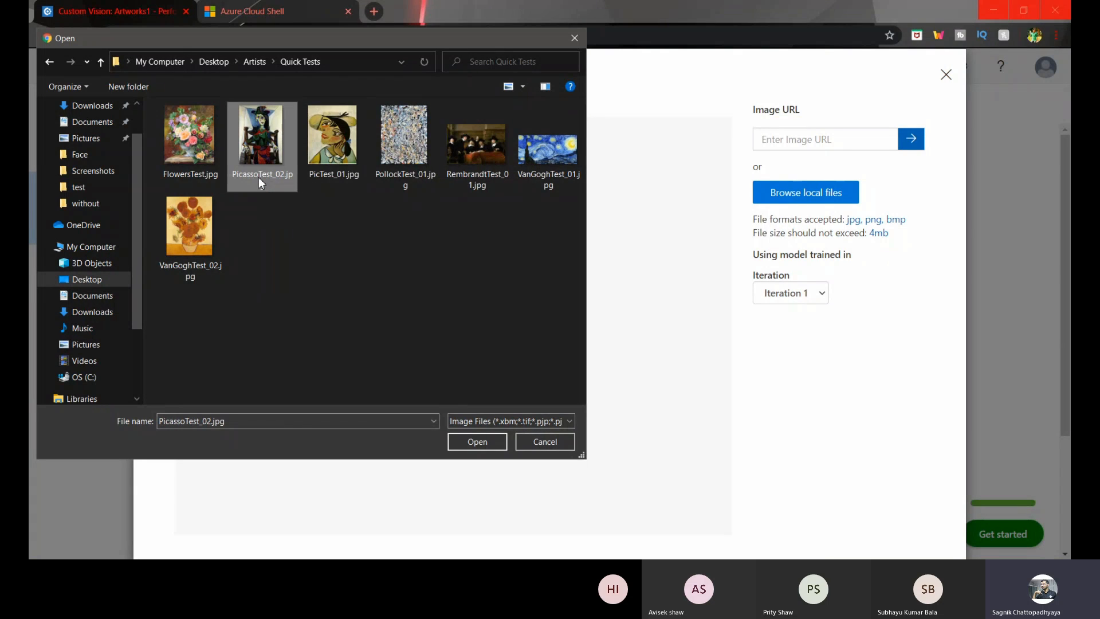
pyautogui.click(475, 442)
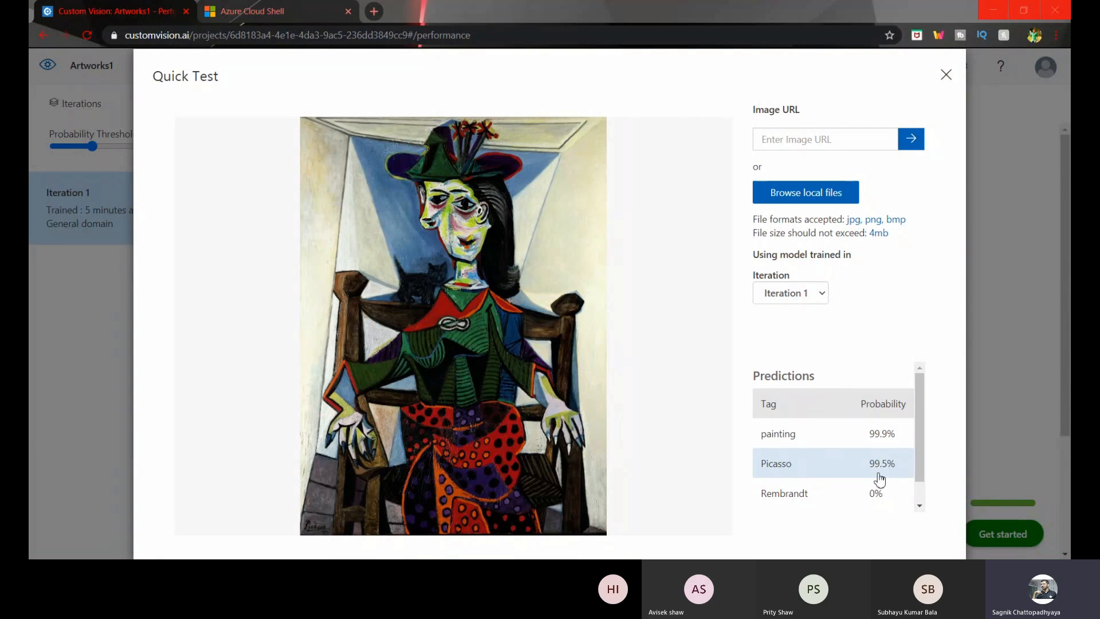
pyautogui.scroll(-2, 911, 453)
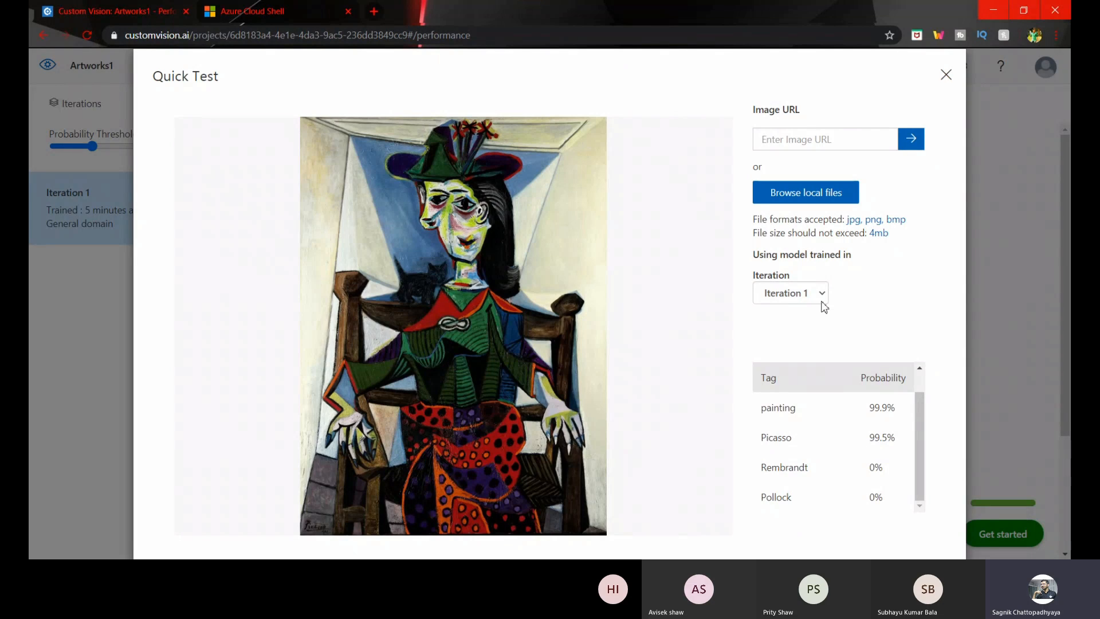
# Step: Run a quick test of Iteration 1 on PicTest_01.jpg and check the predicted probabilities of all tags
pyautogui.click(817, 196)
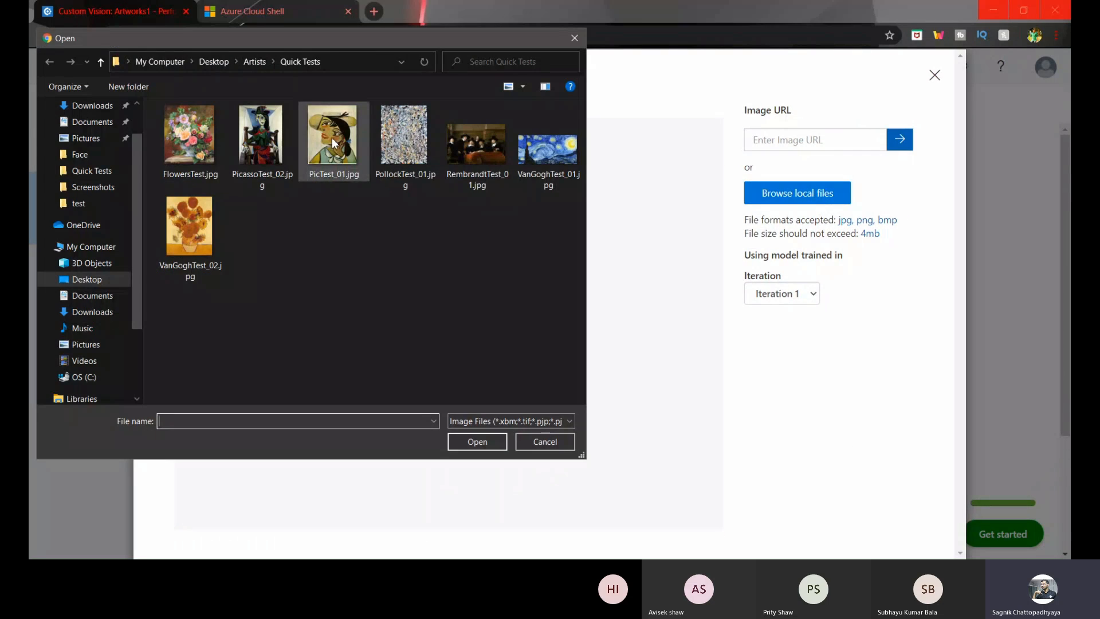
pyautogui.doubleClick(332, 140)
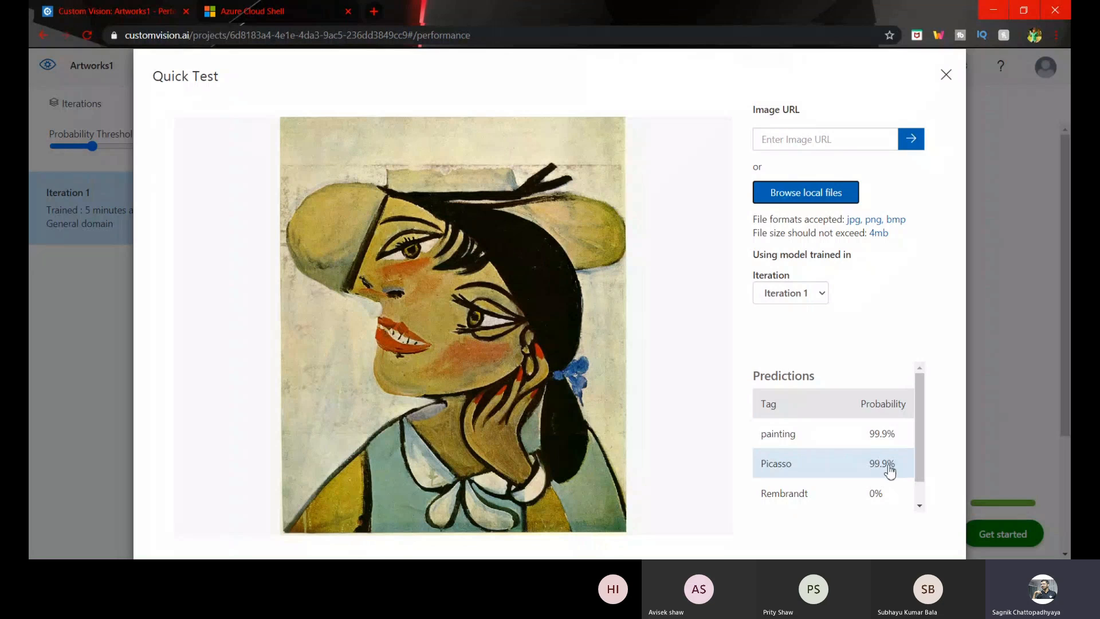
pyautogui.scroll(-1, 894, 473)
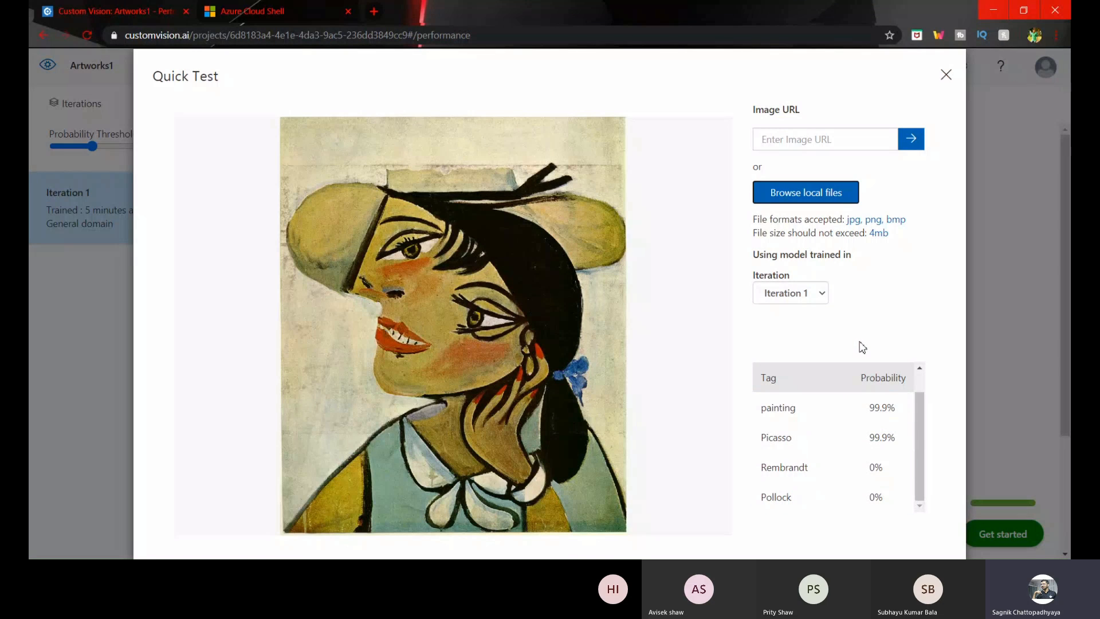
# Step: Run a quick test of Iteration 1 on FlowersTest.jpg and examine its tag predictions
pyautogui.click(804, 196)
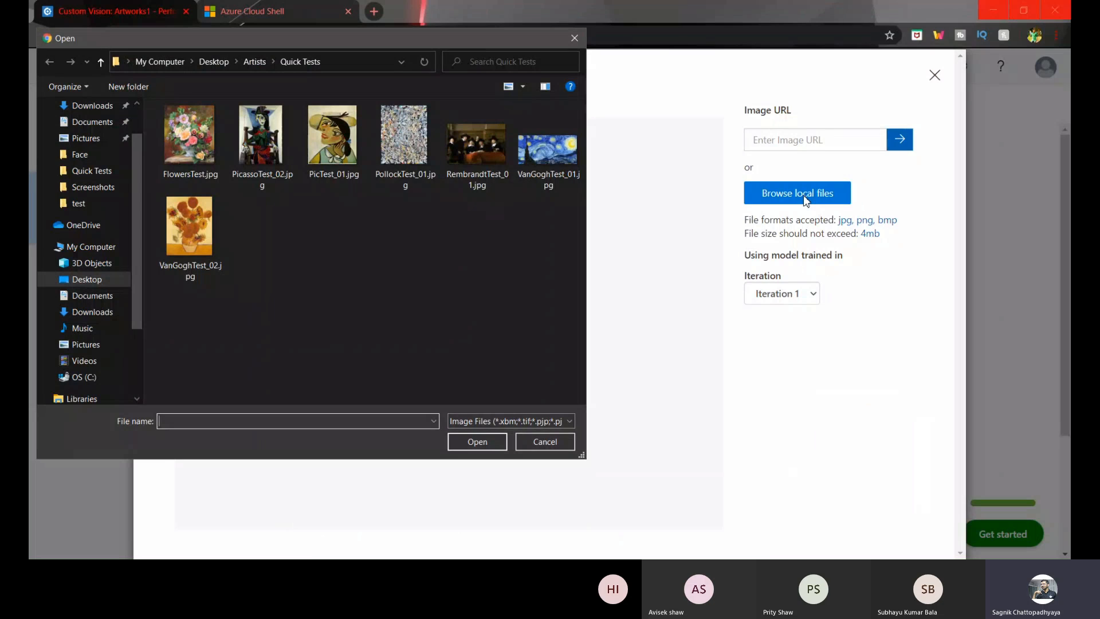
pyautogui.doubleClick(183, 136)
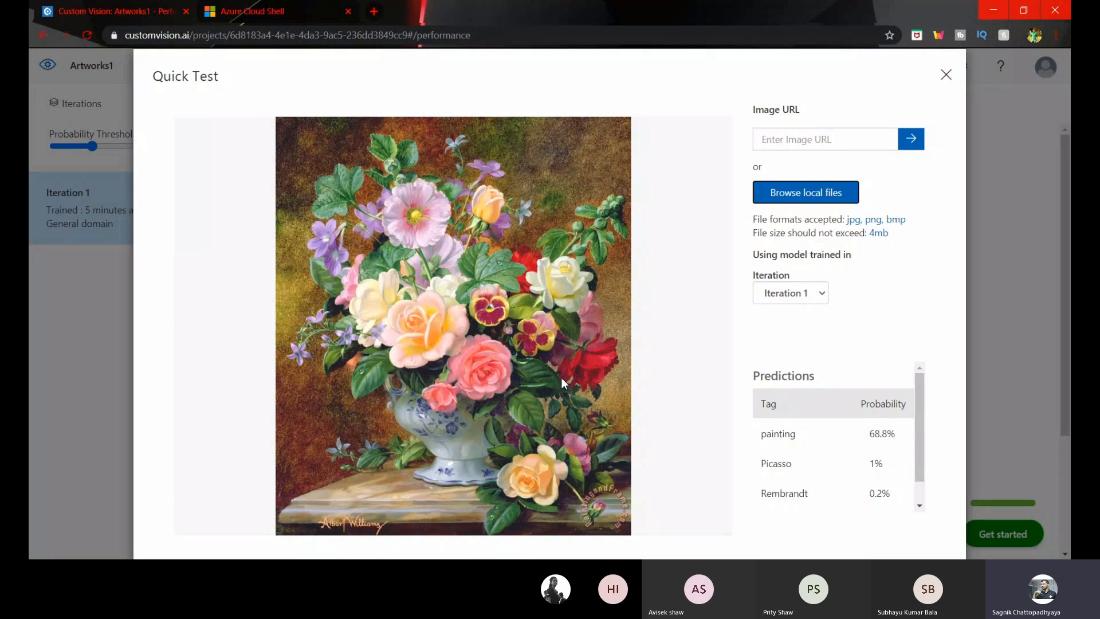
pyautogui.scroll(-1, 470, 354)
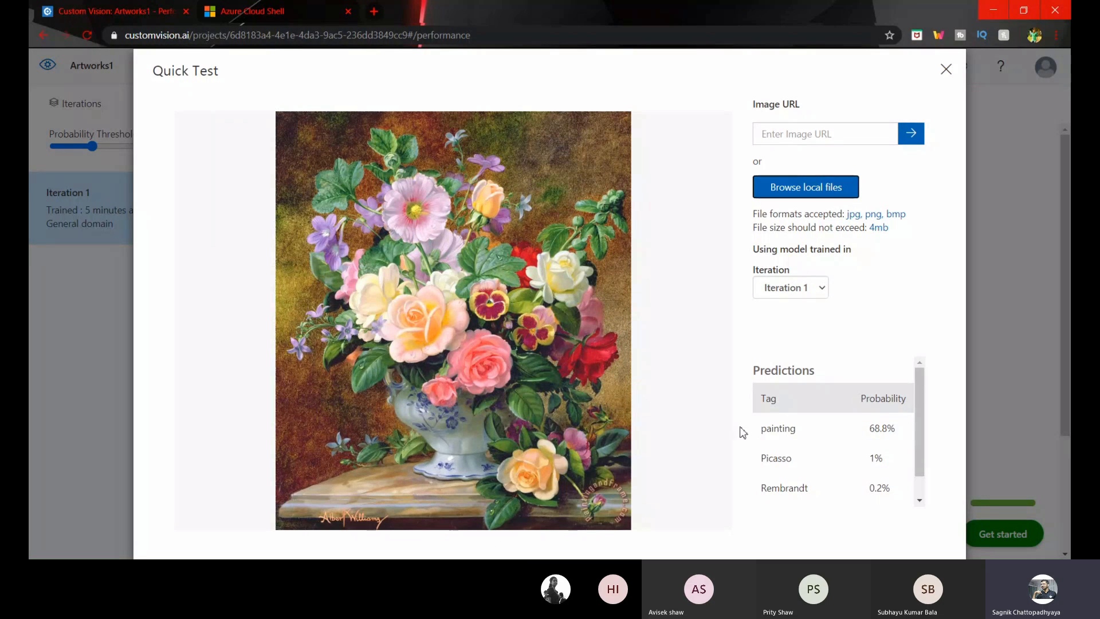
pyautogui.scroll(-1, 798, 443)
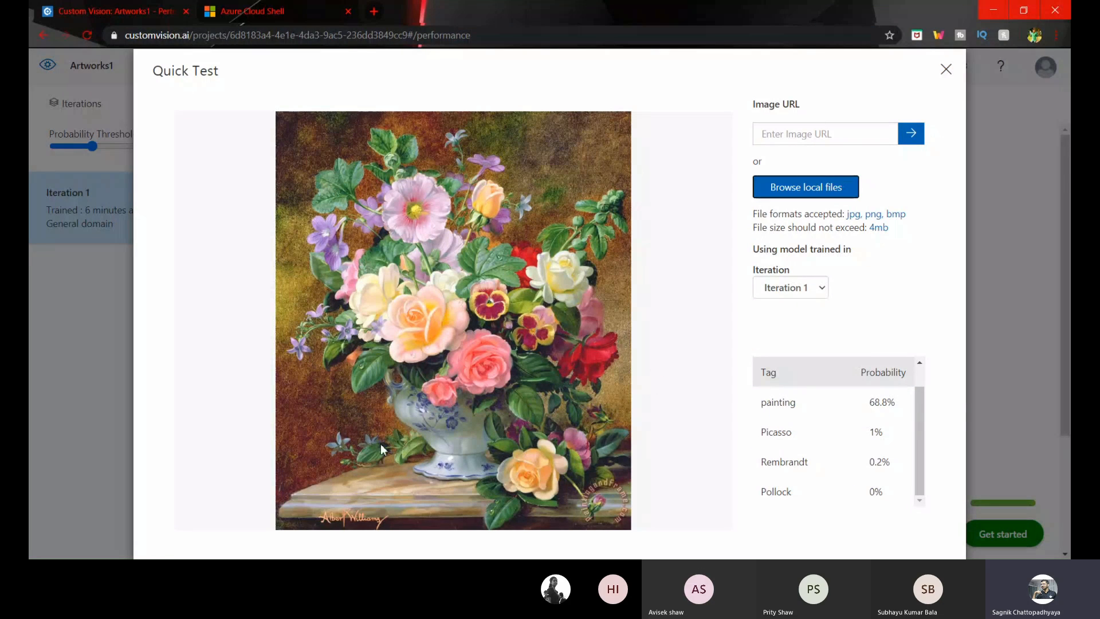
pyautogui.click(318, 522)
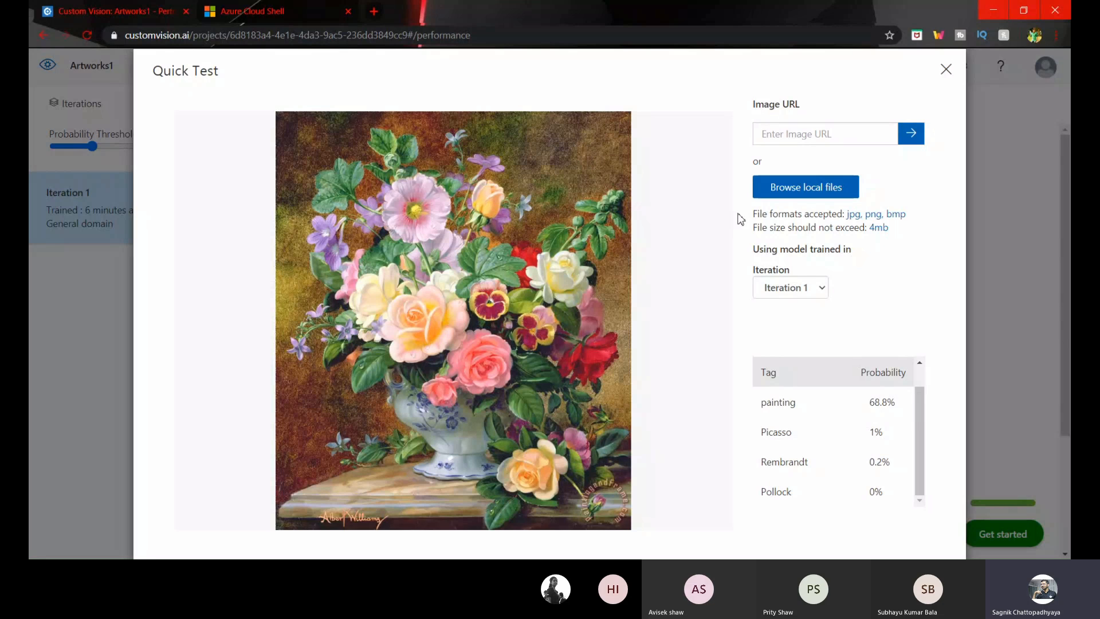
# Step: Run a quick test on VanGoghTest_01.jpg, check its tag predictions, and close the quick test
pyautogui.click(783, 184)
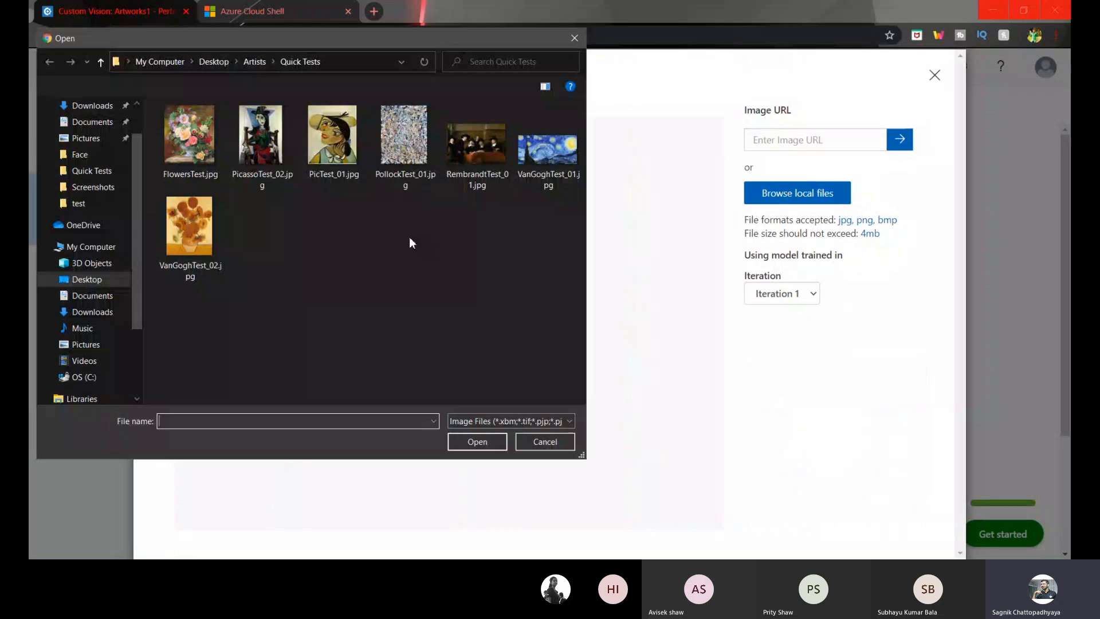
pyautogui.doubleClick(548, 159)
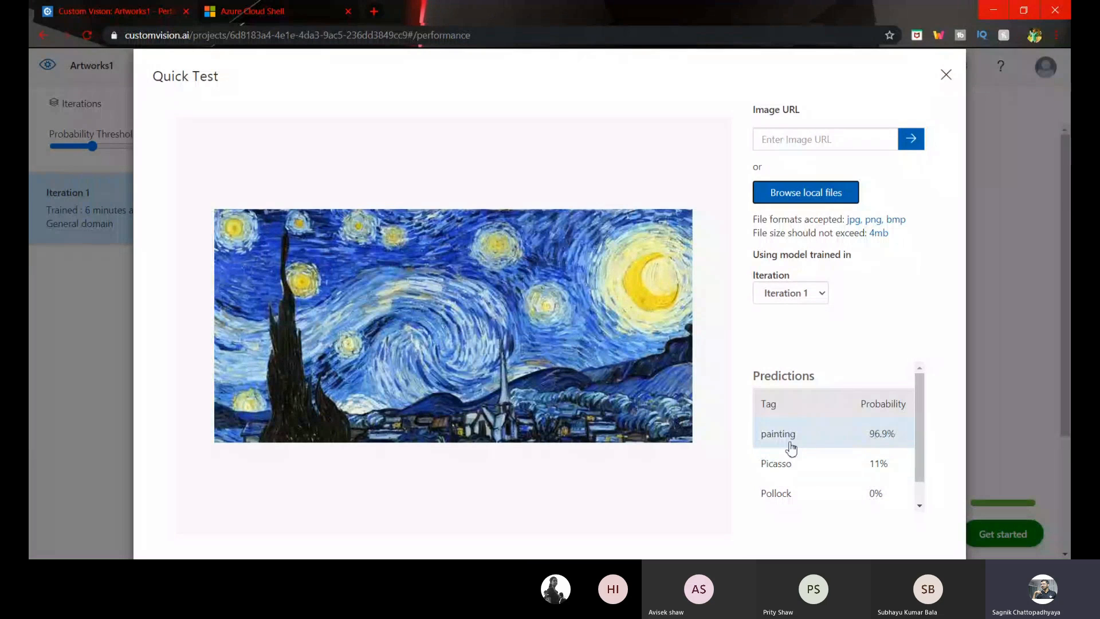
pyautogui.scroll(-1, 801, 435)
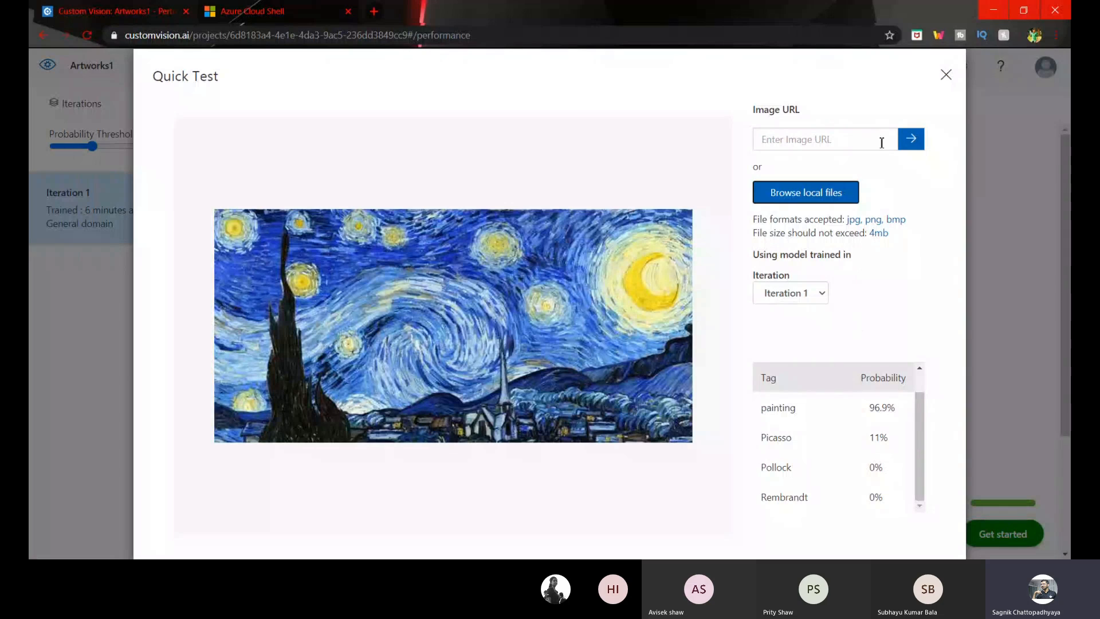
pyautogui.scroll(-1, 853, 401)
pyautogui.click(945, 70)
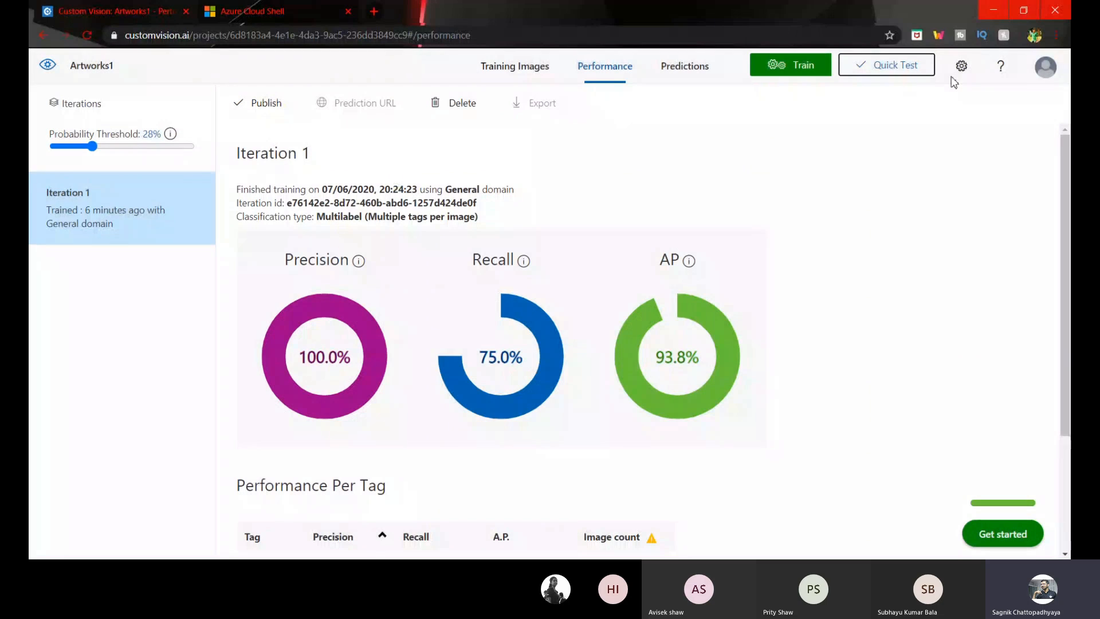
# Step: Among the stored predictions, tag the Picasso portrait of the woman in a yellow hat as Picasso and painting, and save it
pyautogui.click(684, 66)
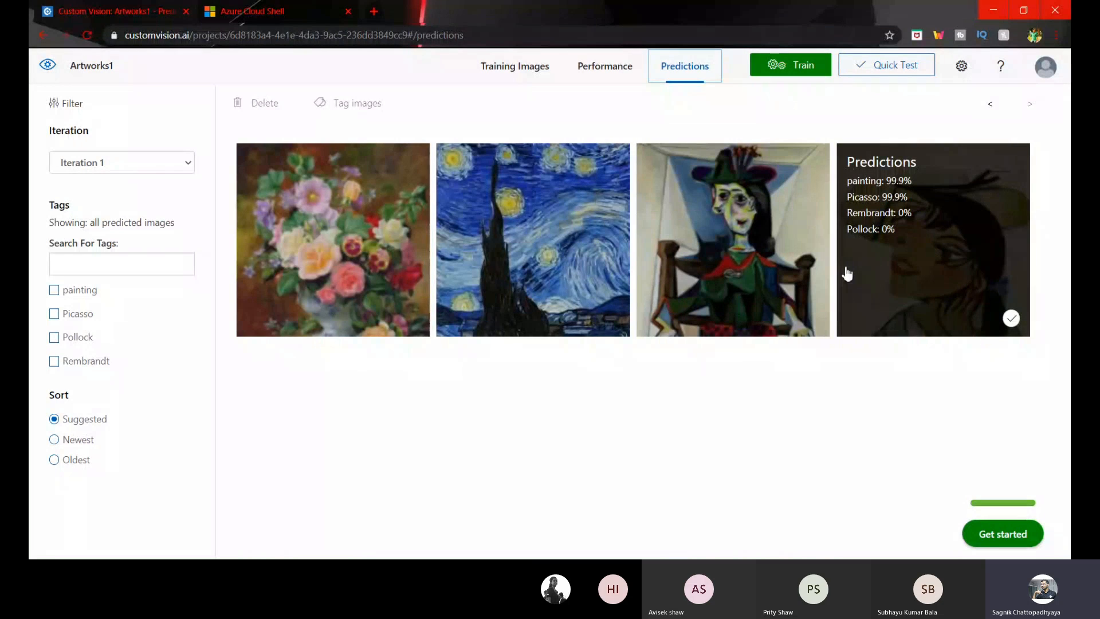
pyautogui.click(940, 275)
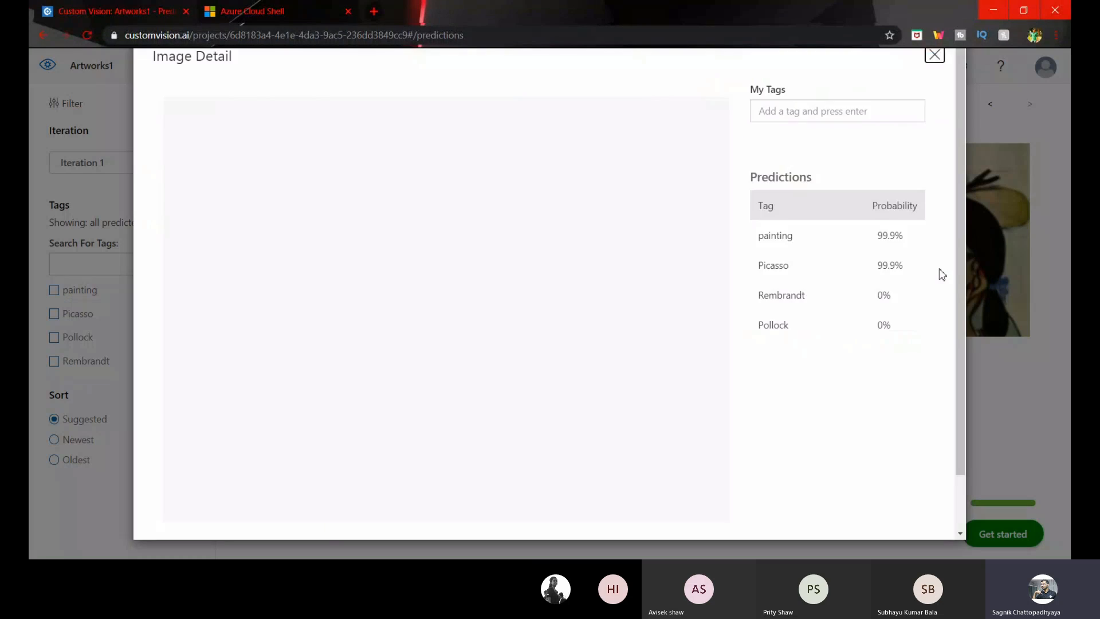
pyautogui.click(865, 133)
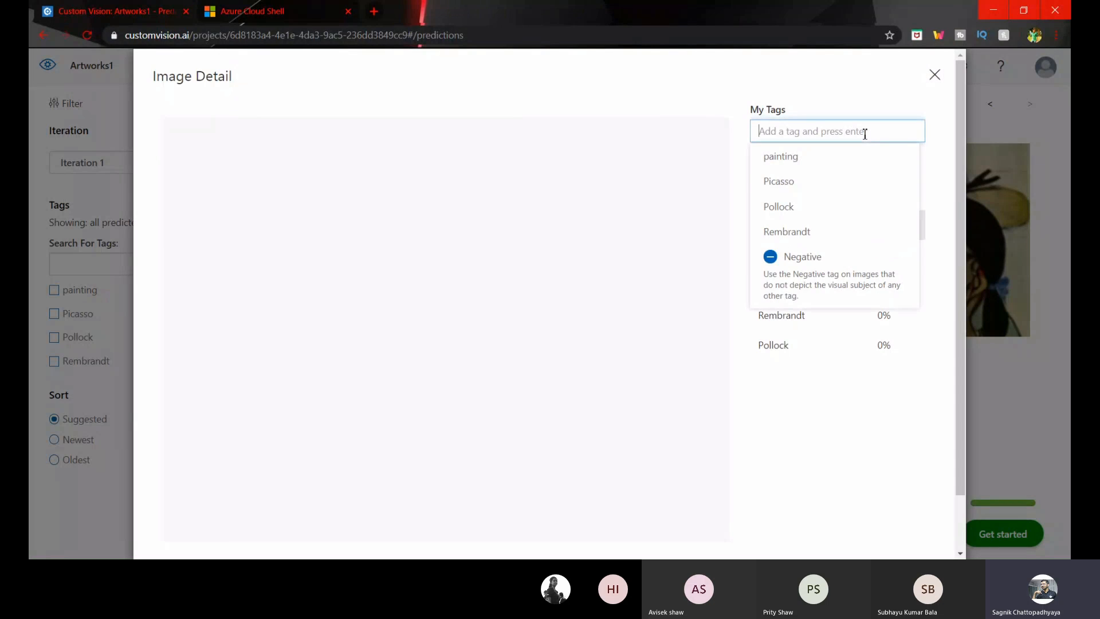
pyautogui.click(838, 196)
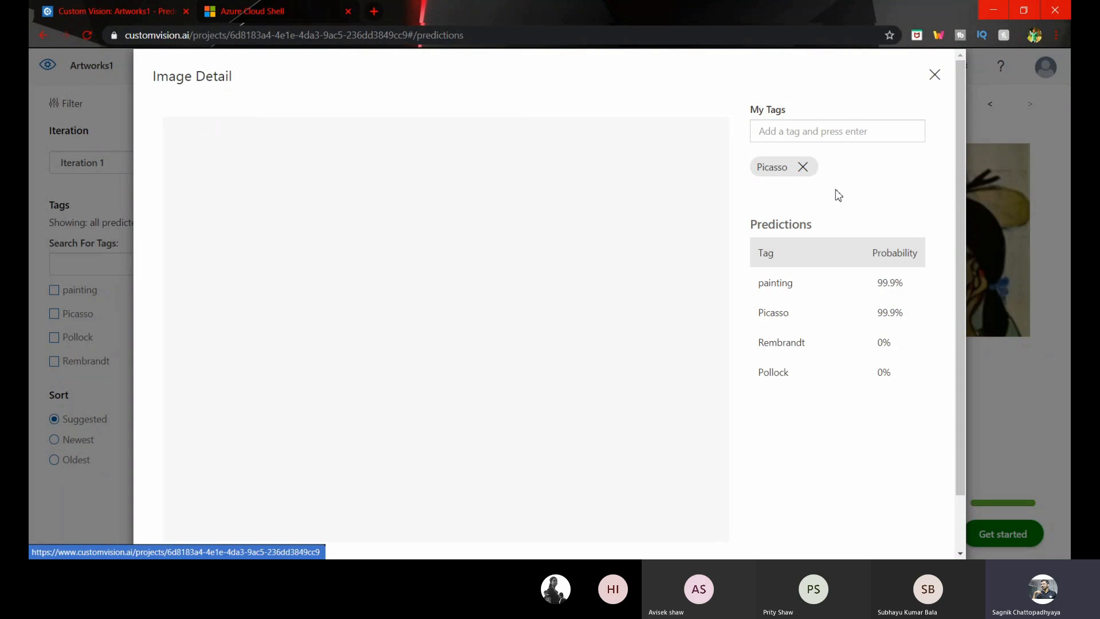
pyautogui.click(852, 130)
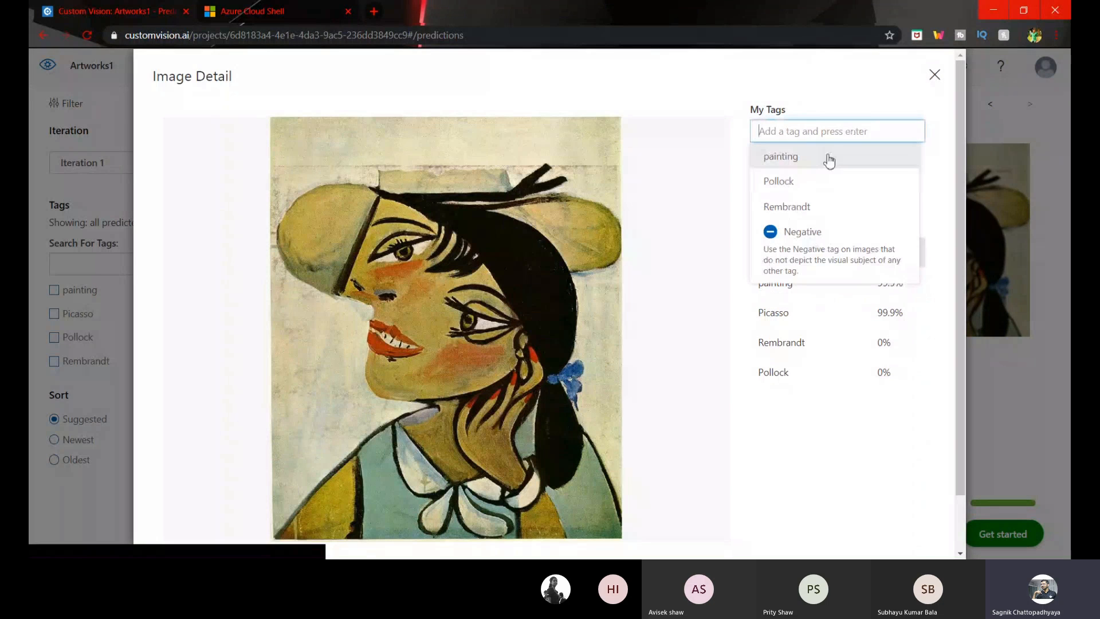
pyautogui.click(827, 161)
pyautogui.scroll(-2, 825, 342)
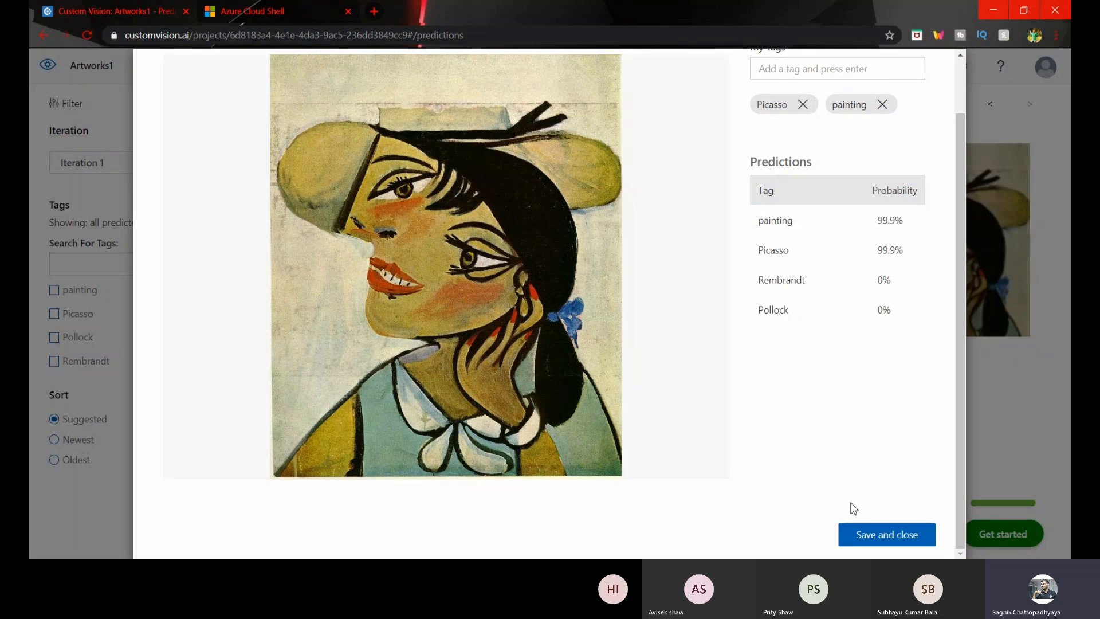
pyautogui.click(895, 541)
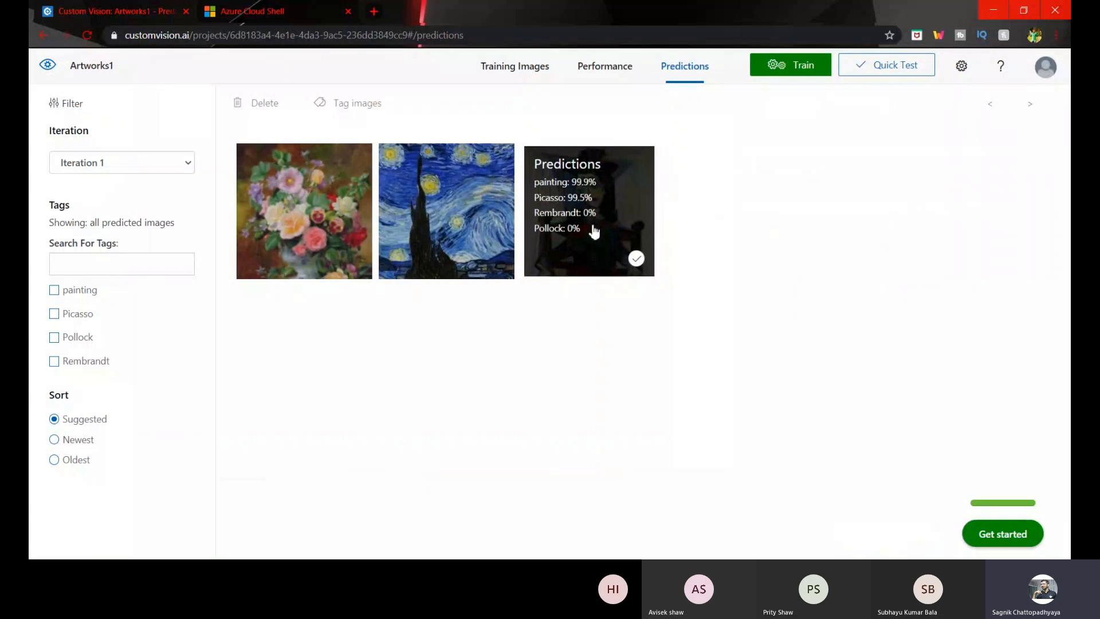
# Step: Tag the predicted image of the seated woman in a chair as painting and Picasso, and save it
pyautogui.click(593, 230)
pyautogui.click(850, 129)
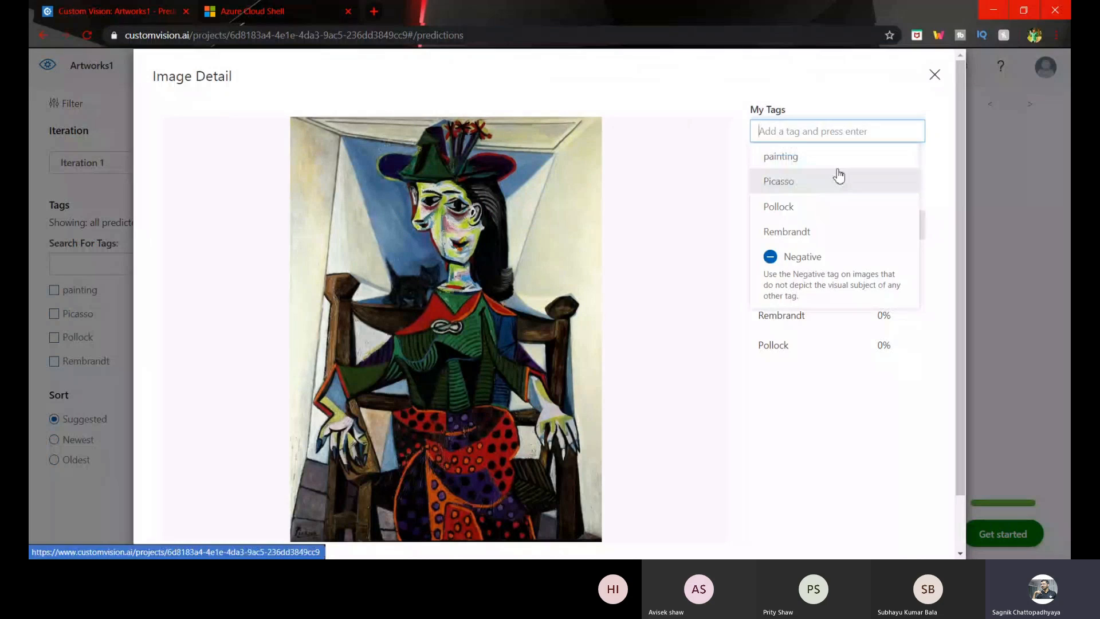
pyautogui.click(837, 156)
pyautogui.click(842, 131)
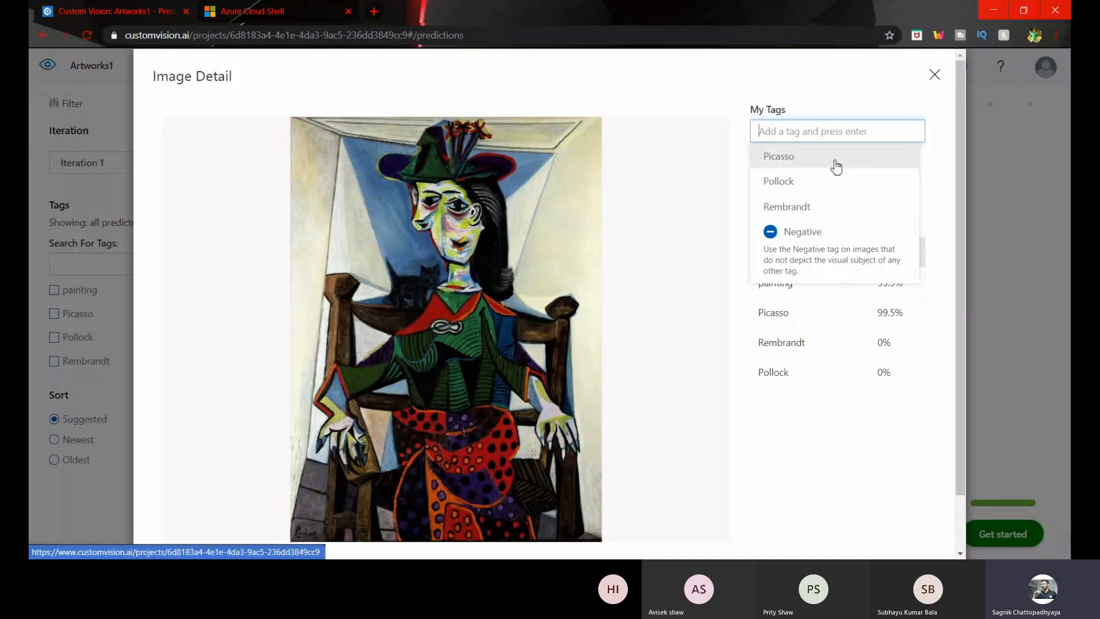
pyautogui.click(836, 158)
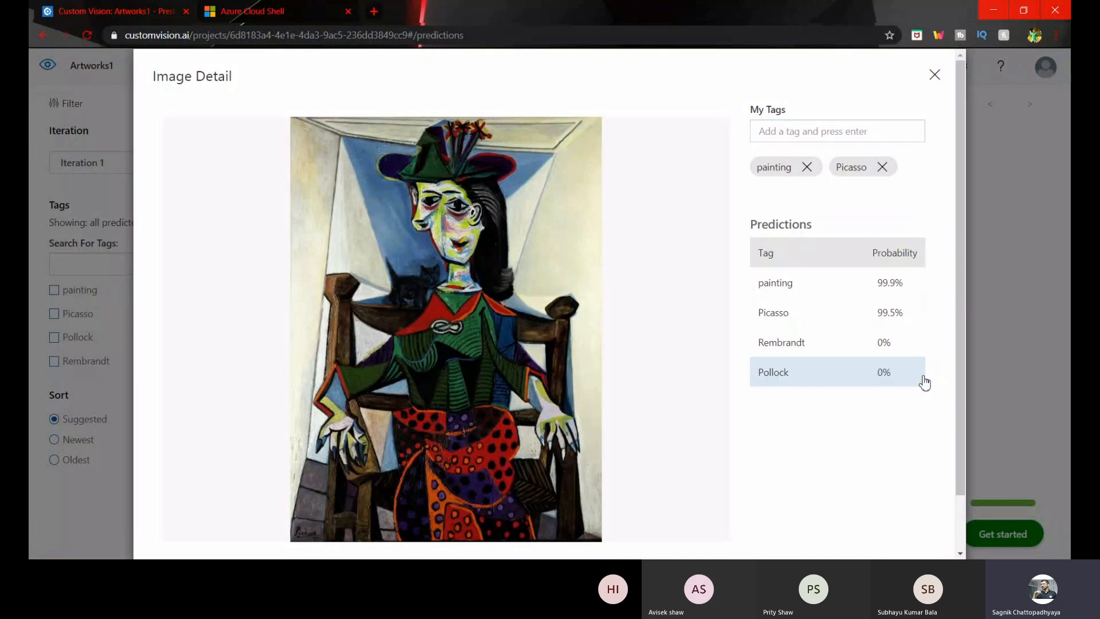
pyautogui.scroll(-1, 911, 502)
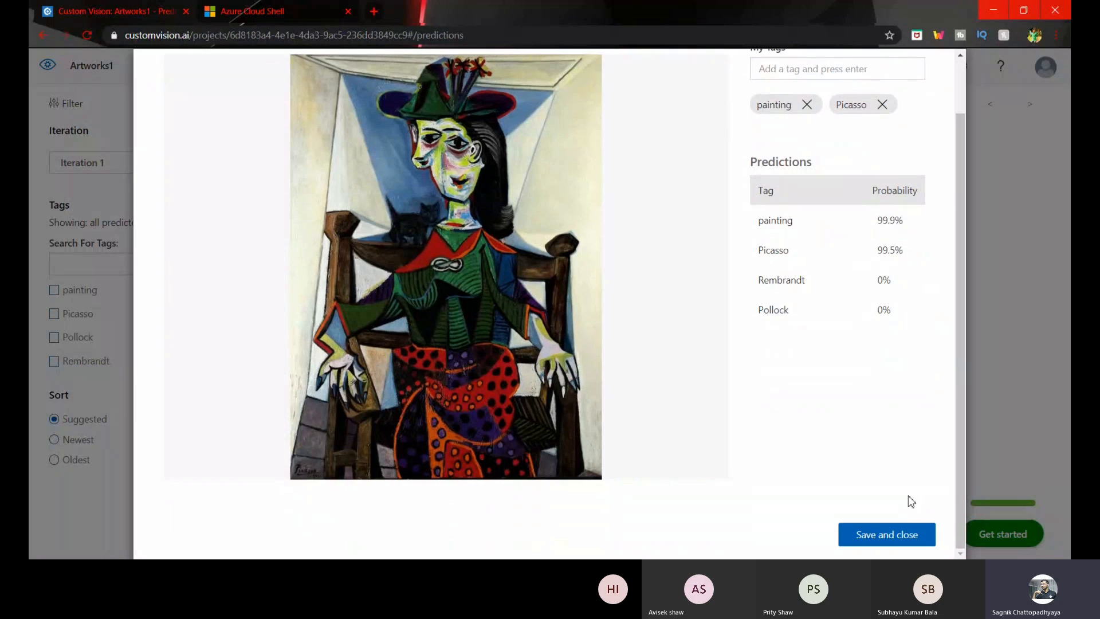
pyautogui.click(892, 545)
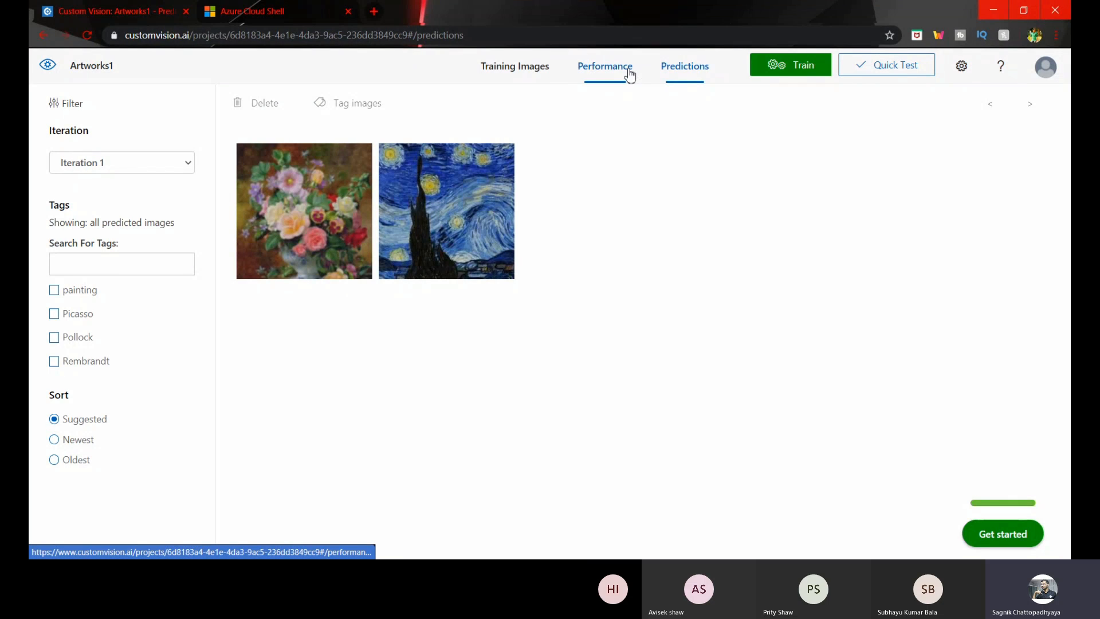
# Step: Publish Iteration 1 under the model name Iteration1 to the prediction resource custom-vision-res
pyautogui.click(630, 71)
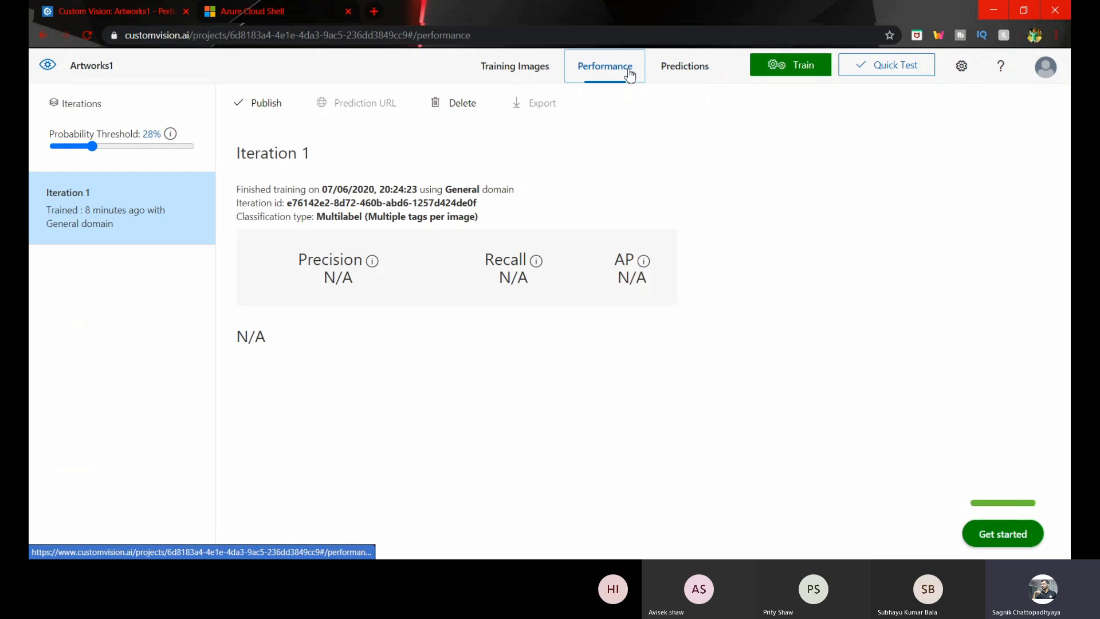
pyautogui.click(265, 101)
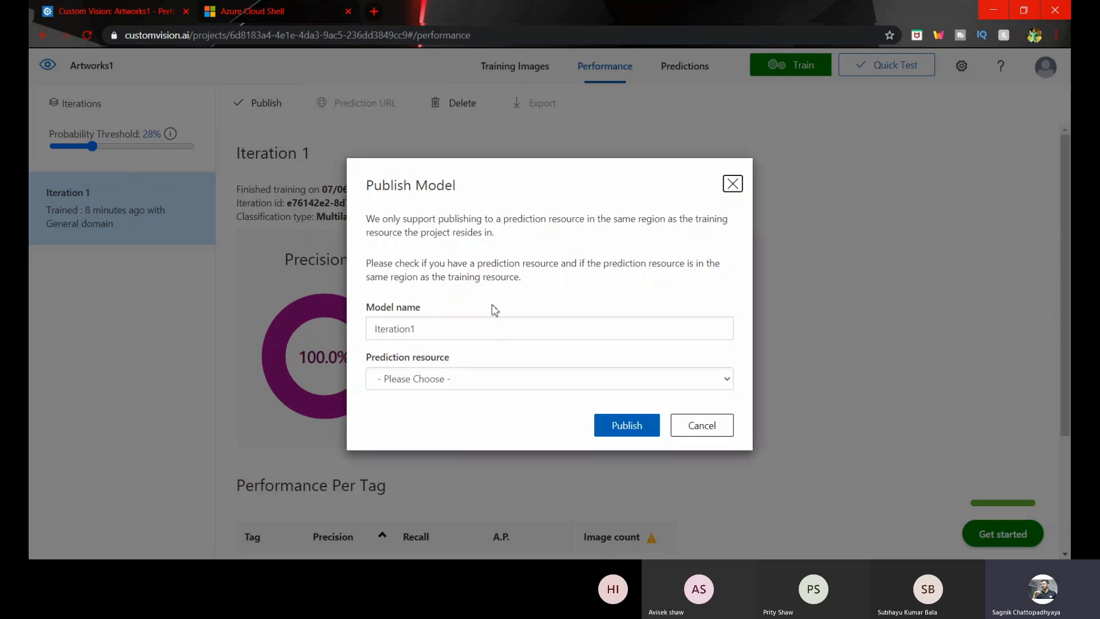
pyautogui.click(427, 329)
pyautogui.click(451, 384)
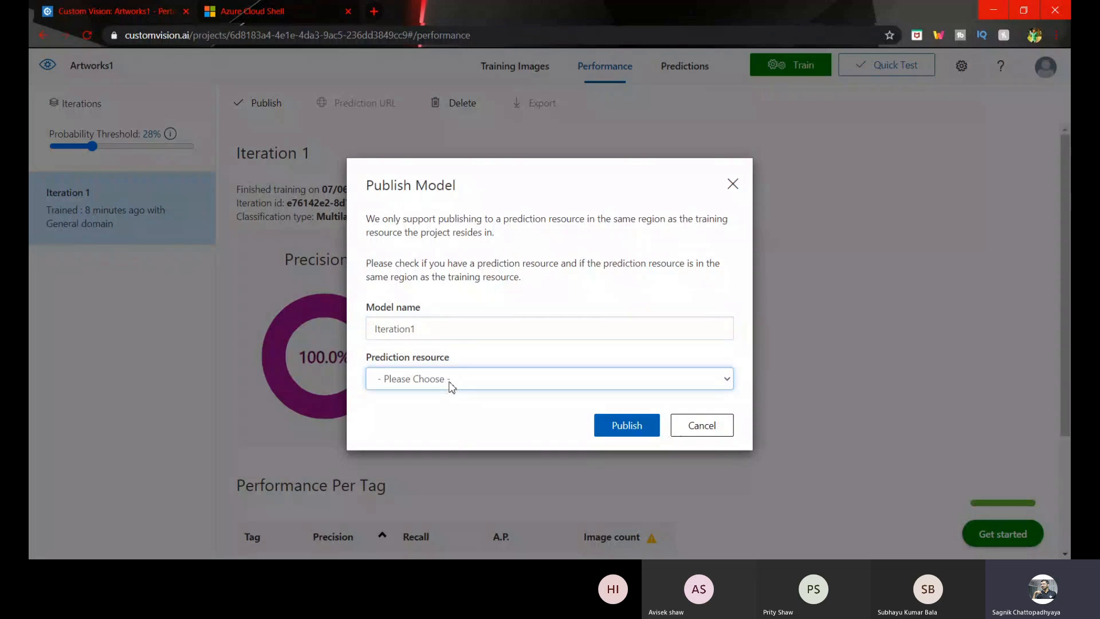
pyautogui.click(441, 424)
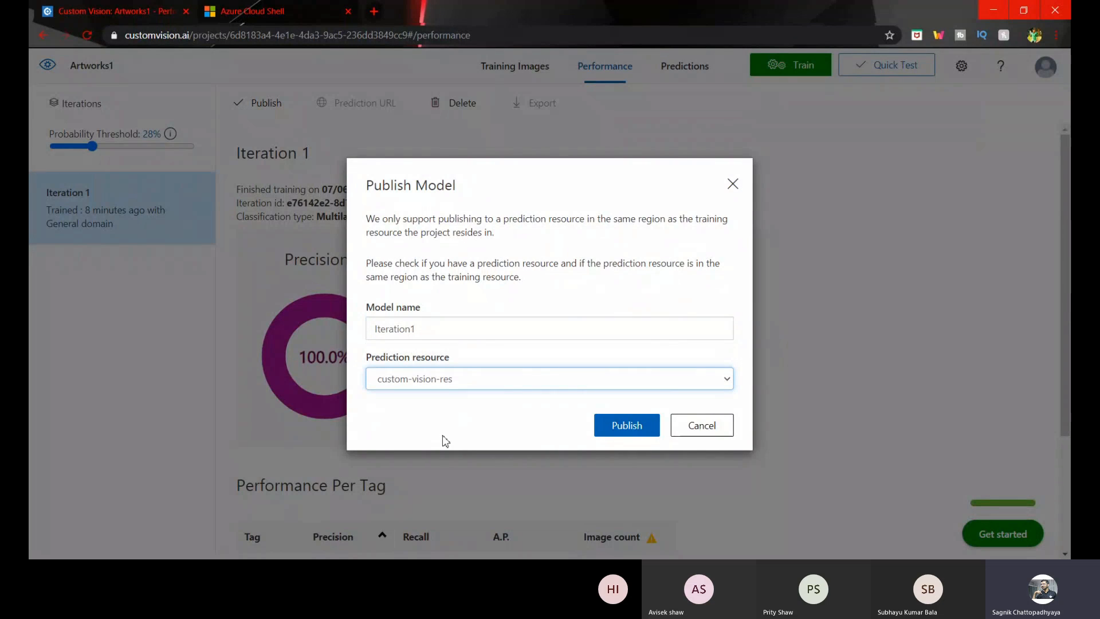
pyautogui.click(631, 433)
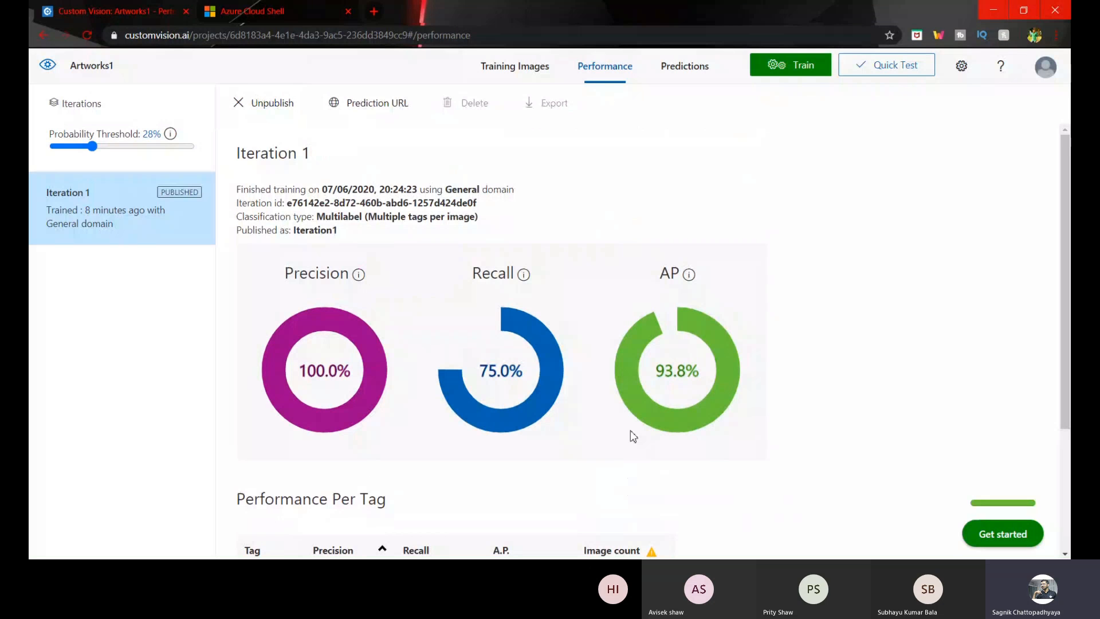
# Step: Examine the published model's Prediction API details, including the endpoints, headers and request bodies for image URLs and image files
pyautogui.click(375, 115)
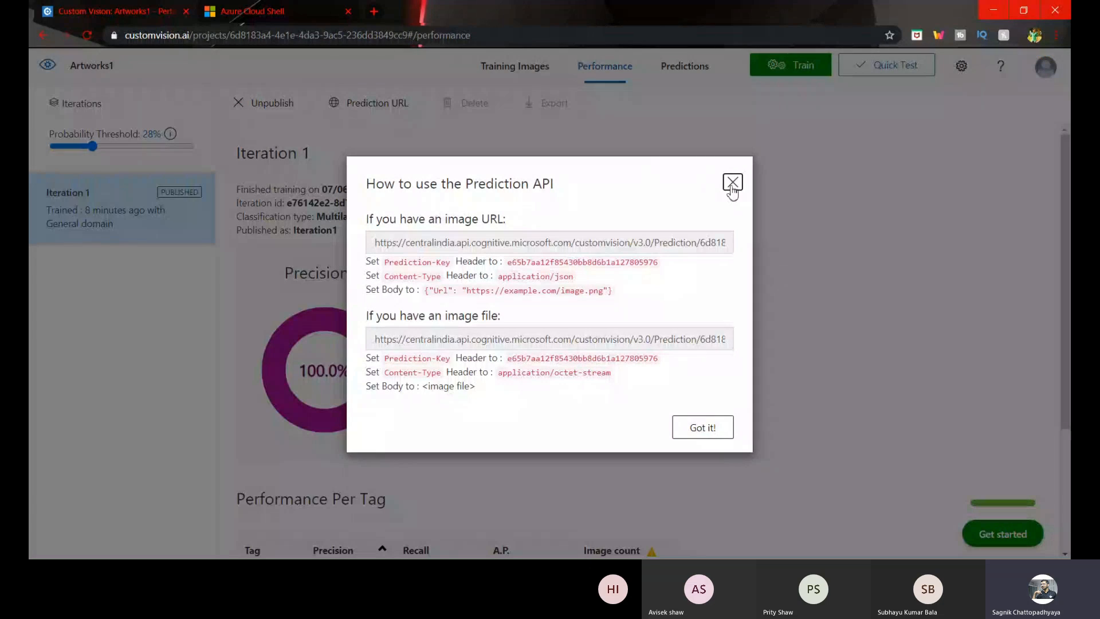
pyautogui.click(733, 189)
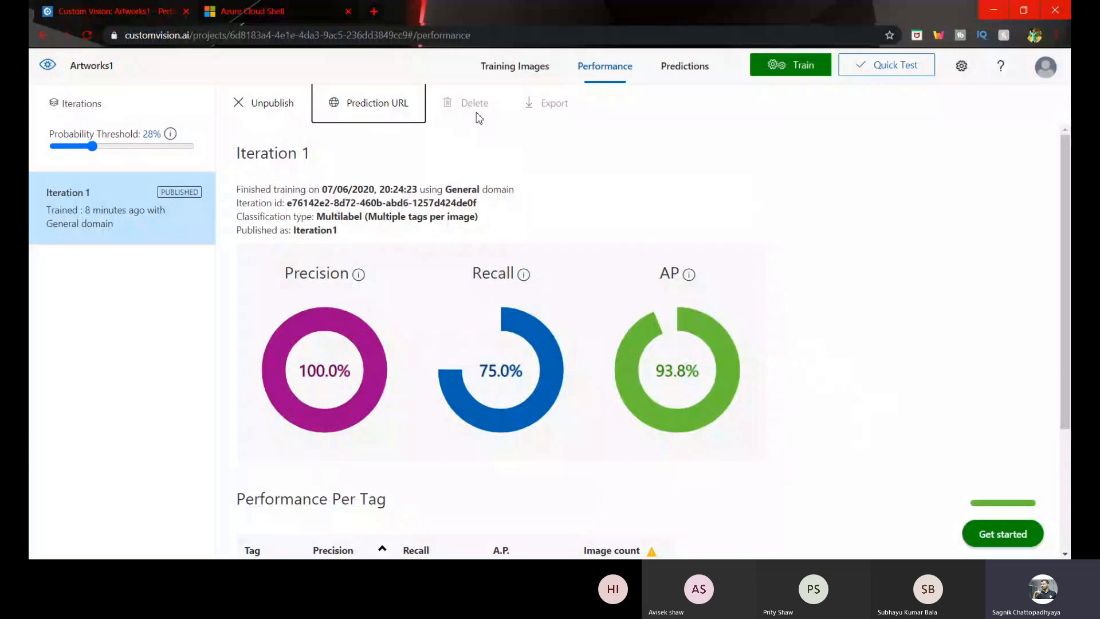
pyautogui.click(365, 109)
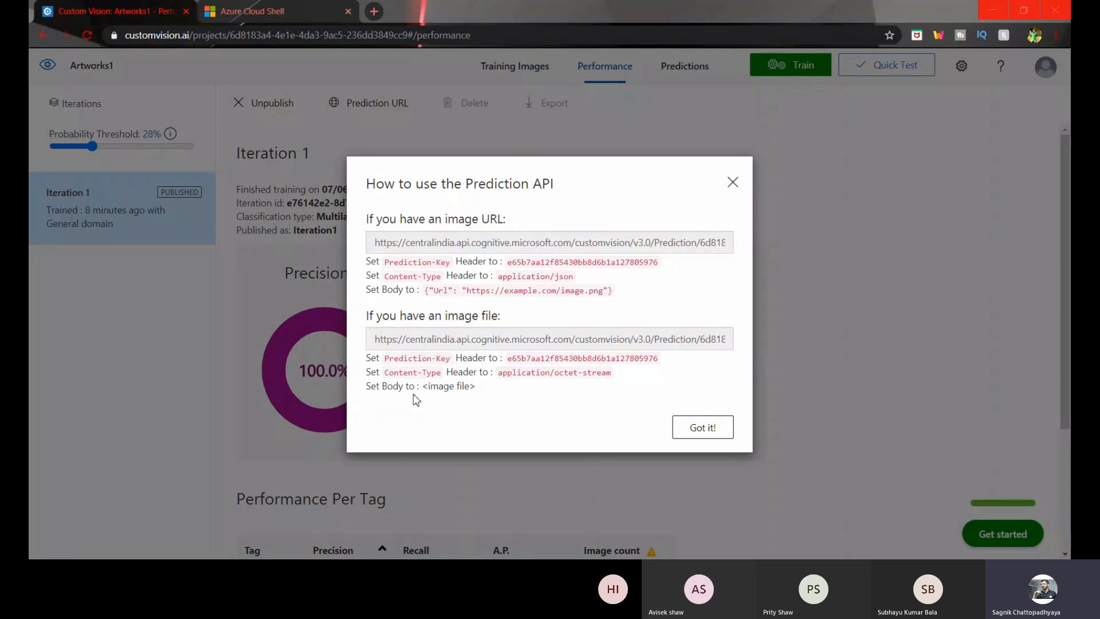
pyautogui.click(458, 315)
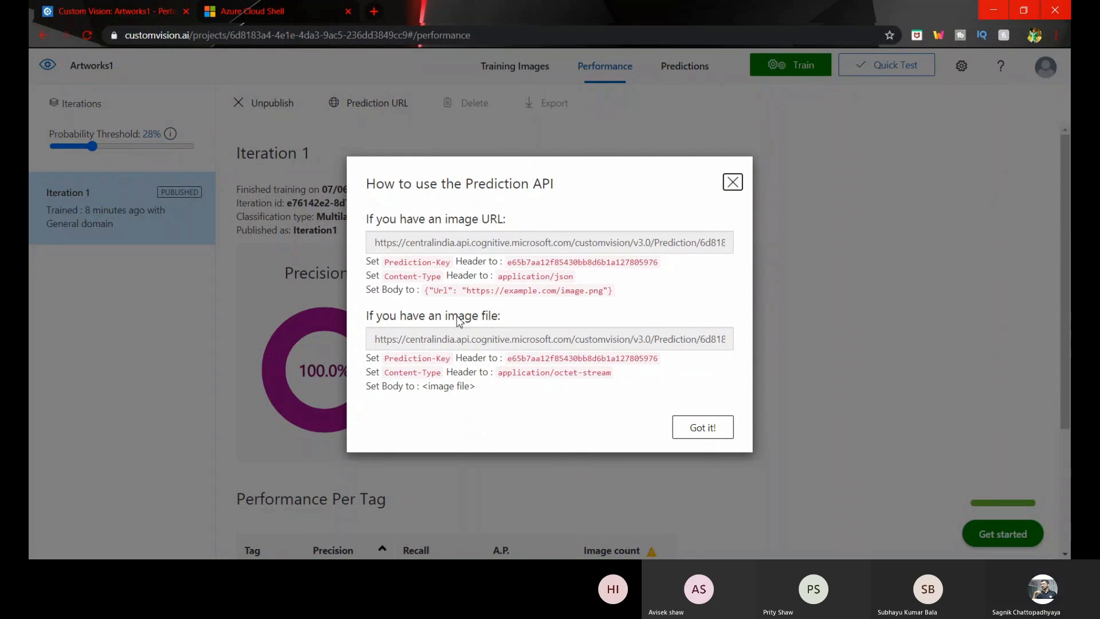
pyautogui.moveTo(371, 223); pyautogui.dragTo(497, 219)
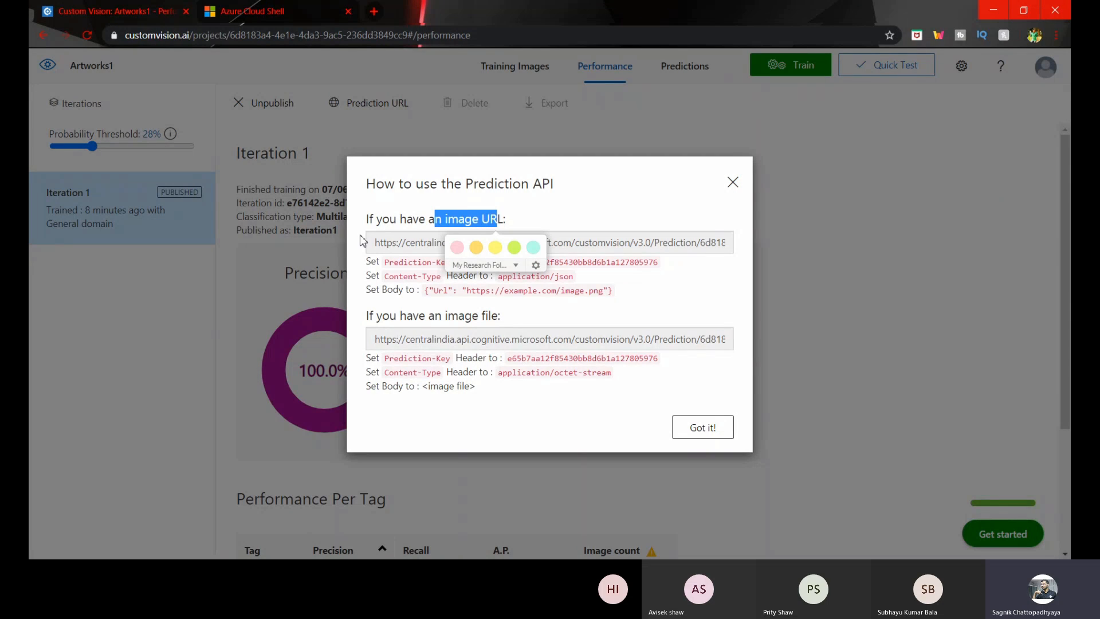
pyautogui.click(371, 242)
pyautogui.click(439, 297)
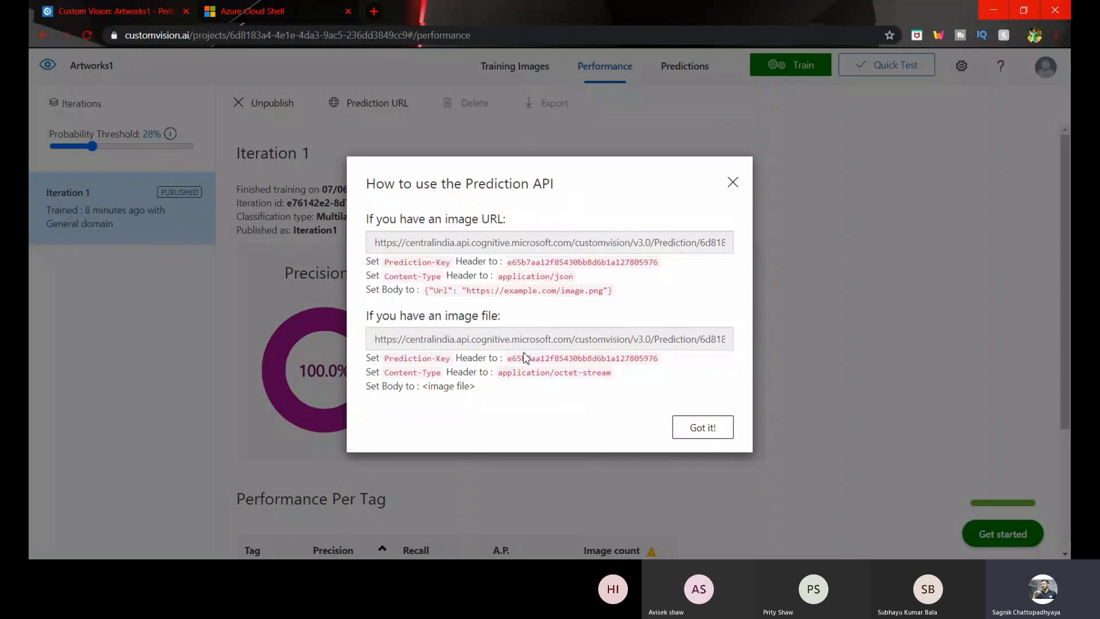
# Step: Compare the image file and image URL instructions for the Prediction API, and examine the image URL endpoint and prediction key
pyautogui.moveTo(435, 315); pyautogui.dragTo(458, 369)
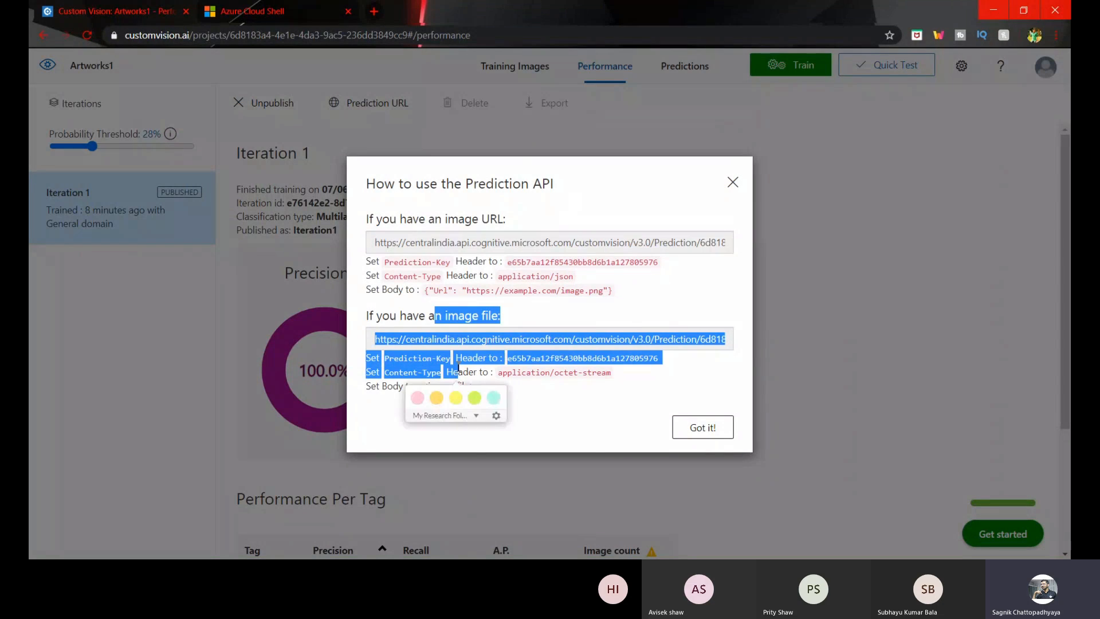
pyautogui.click(539, 370)
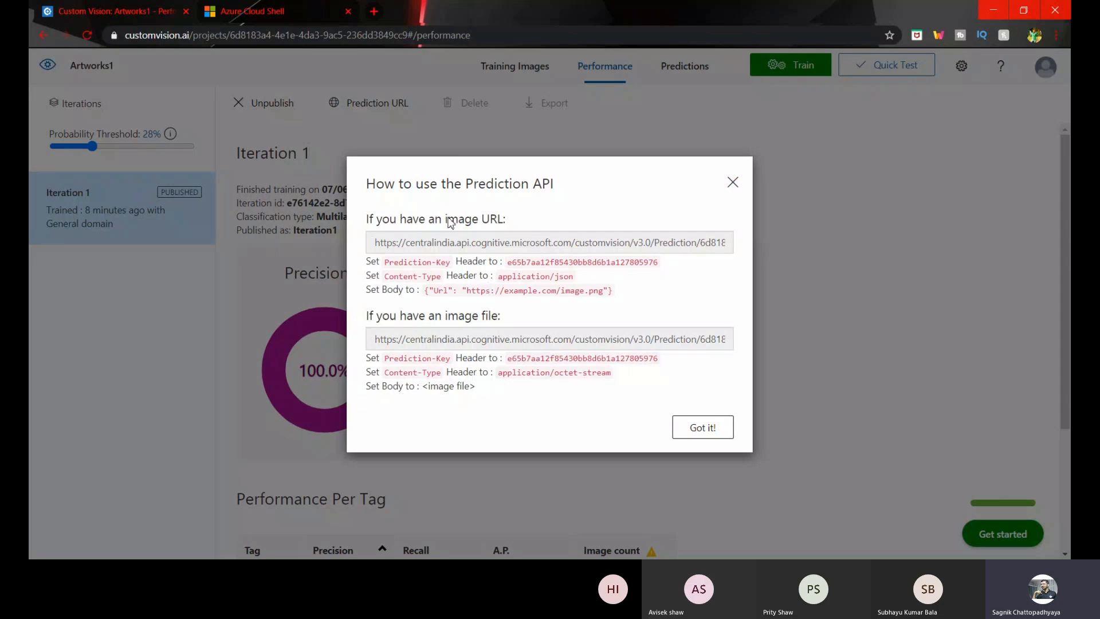
pyautogui.moveTo(427, 220)
pyautogui.mouseDown()
pyautogui.moveTo(527, 226)
pyautogui.moveTo(505, 263)
pyautogui.moveTo(567, 291)
pyautogui.moveTo(539, 293)
pyautogui.mouseUp()
pyautogui.click(633, 295)
pyautogui.moveTo(377, 243); pyautogui.dragTo(720, 245)
pyautogui.click(652, 285)
pyautogui.moveTo(509, 270); pyautogui.dragTo(591, 265)
pyautogui.click(523, 265)
pyautogui.moveTo(512, 263); pyautogui.dragTo(714, 273)
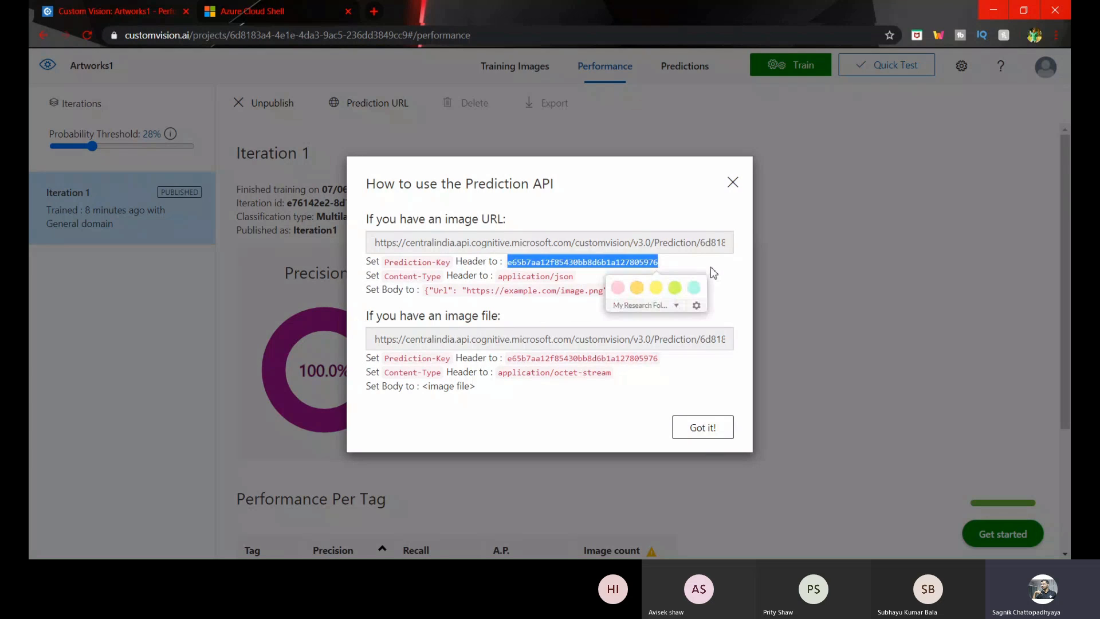
pyautogui.click(721, 273)
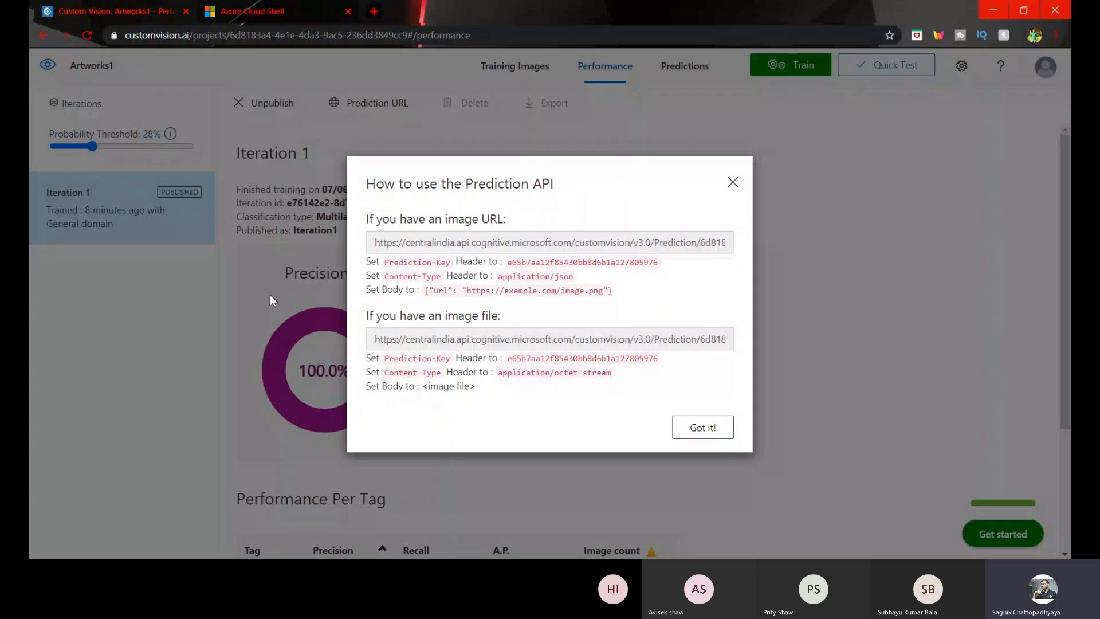
# Step: Examine the parts of the image URL endpoint, including the region, API version, project ID and published iteration name
pyautogui.moveTo(374, 243); pyautogui.dragTo(706, 245)
pyautogui.click(672, 250)
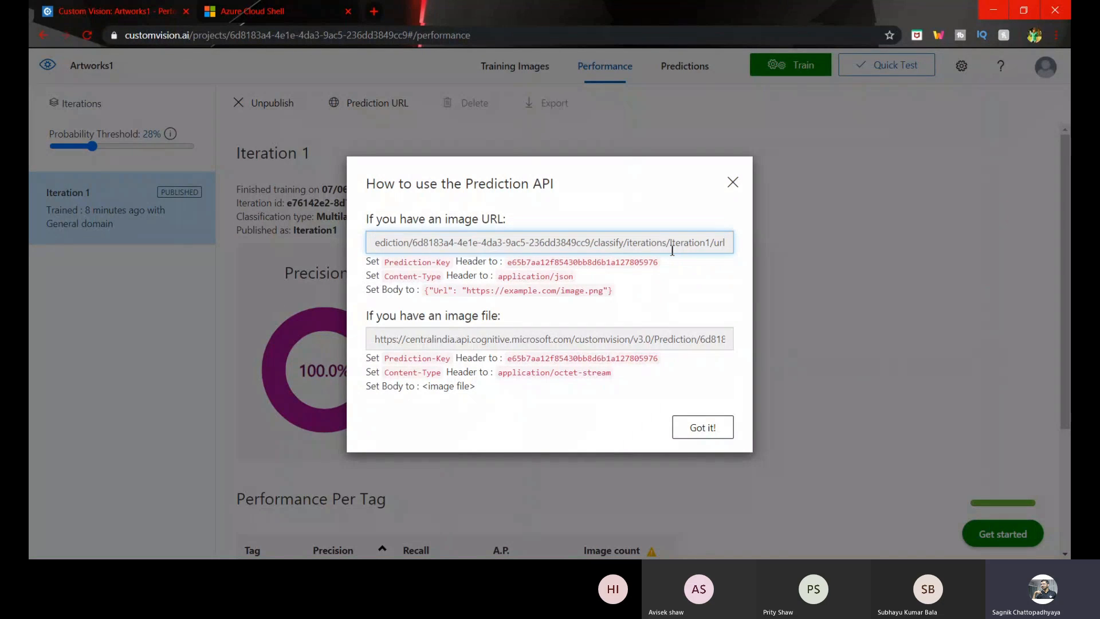
pyautogui.hotkey('alt', 'Tab')
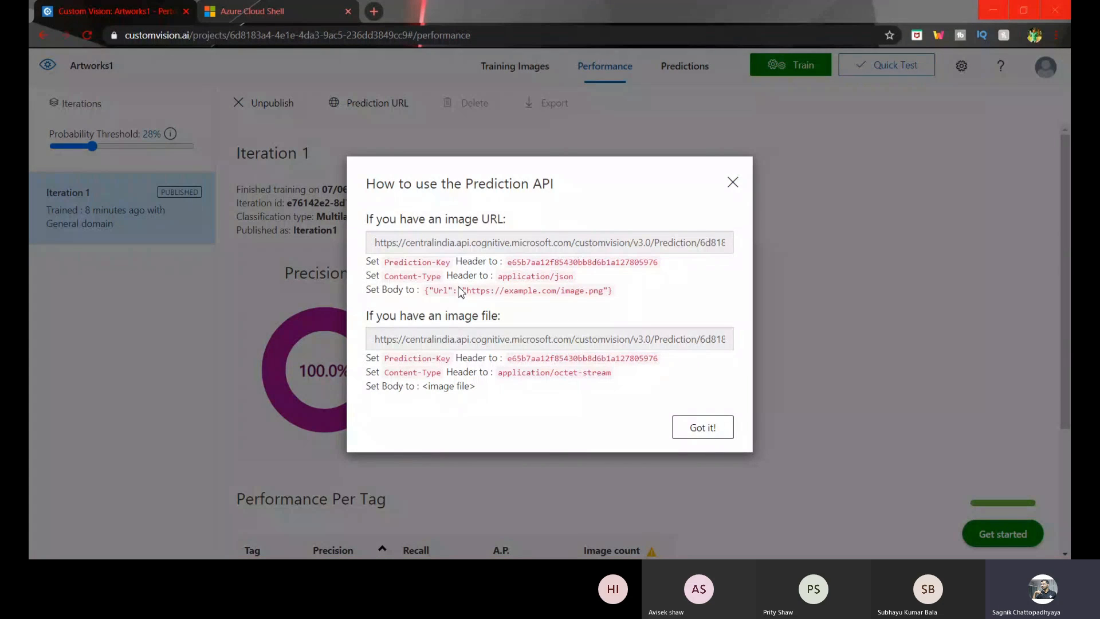
pyautogui.click(429, 248)
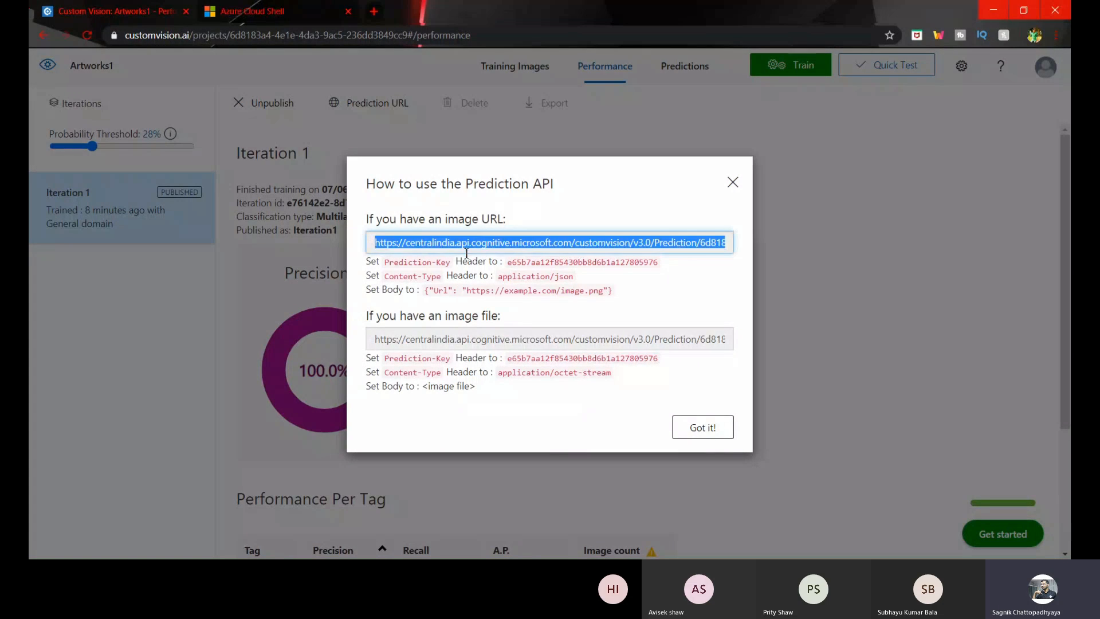
pyautogui.click(429, 247)
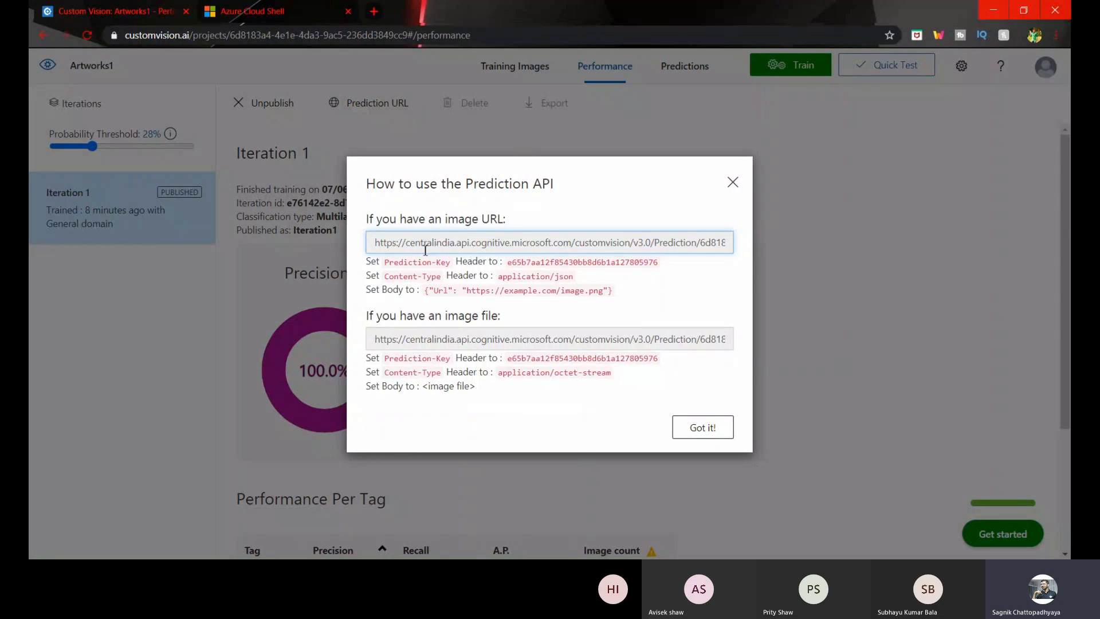
pyautogui.moveTo(406, 247); pyautogui.dragTo(457, 247)
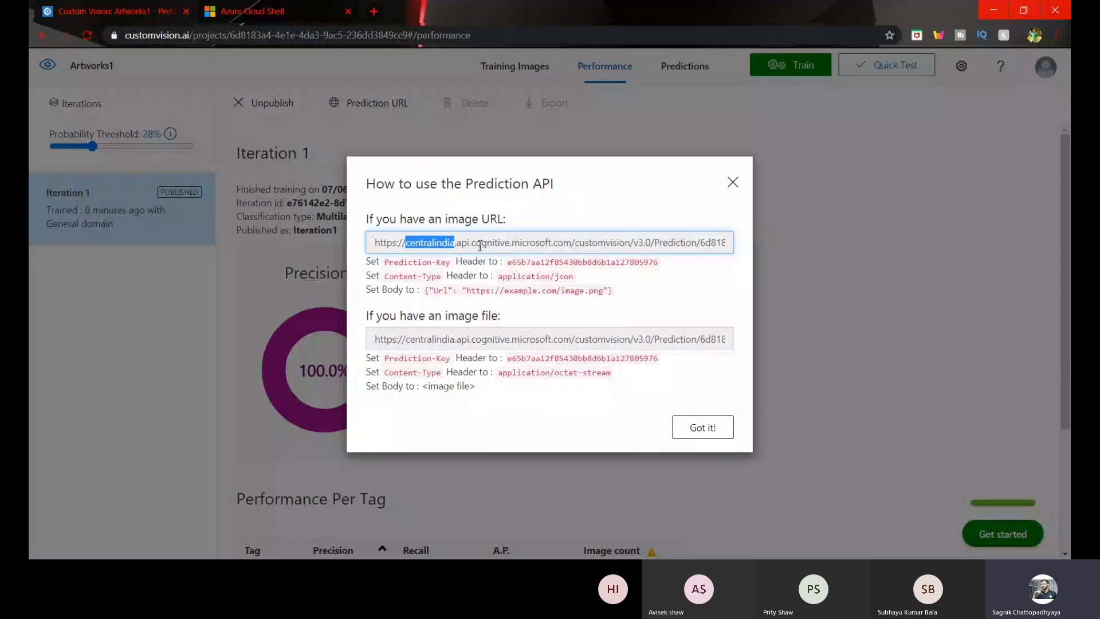
pyautogui.click(590, 247)
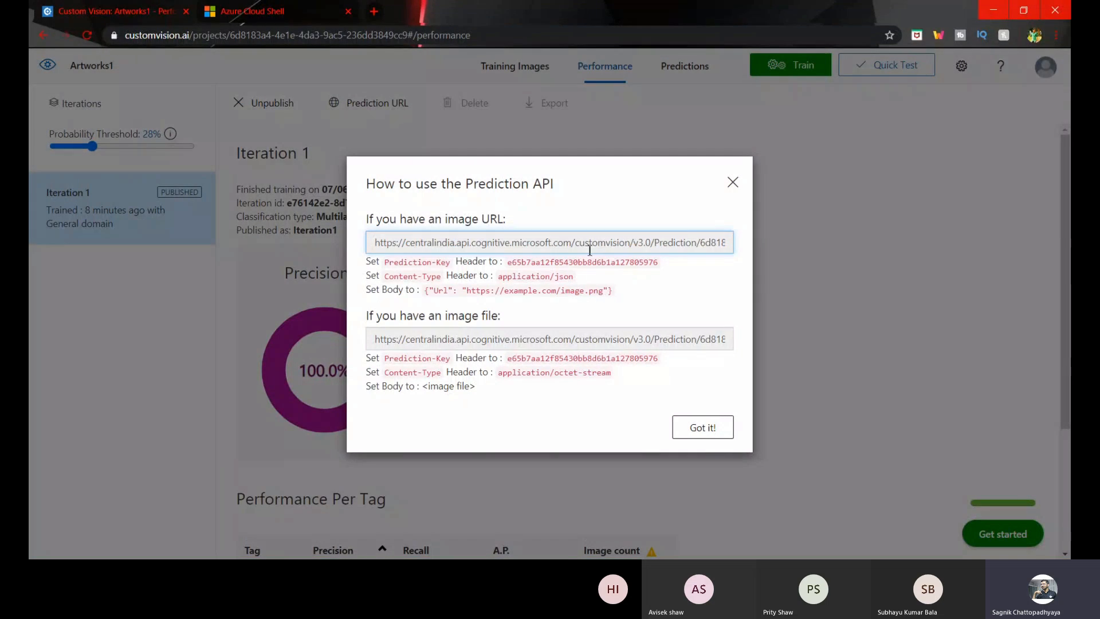
pyautogui.doubleClick(642, 243)
pyautogui.moveTo(710, 243); pyautogui.dragTo(663, 241)
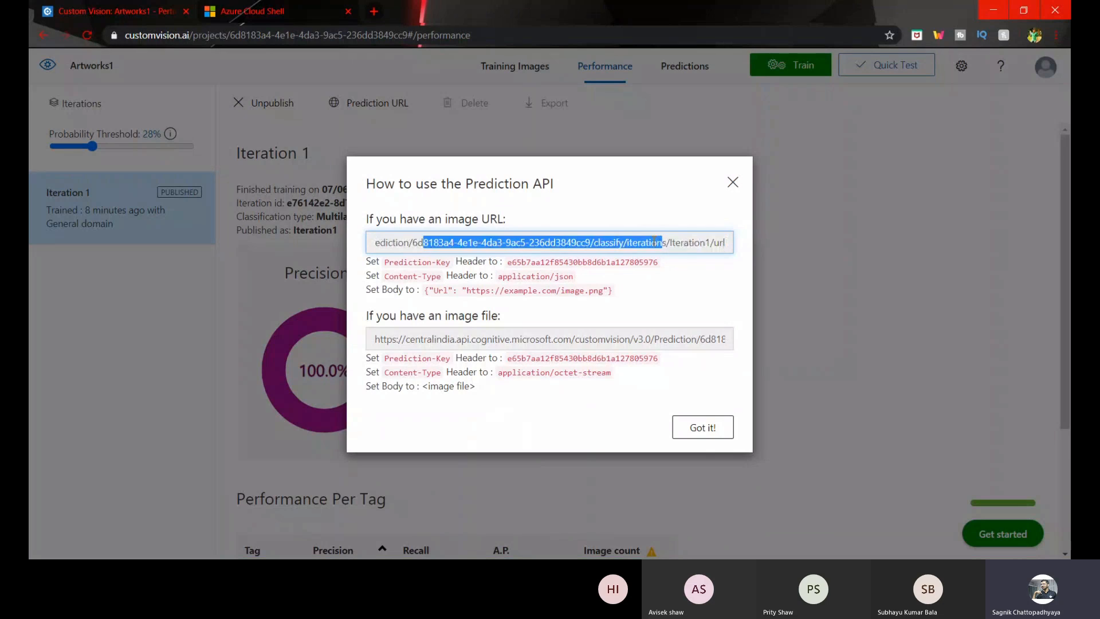
pyautogui.click(682, 242)
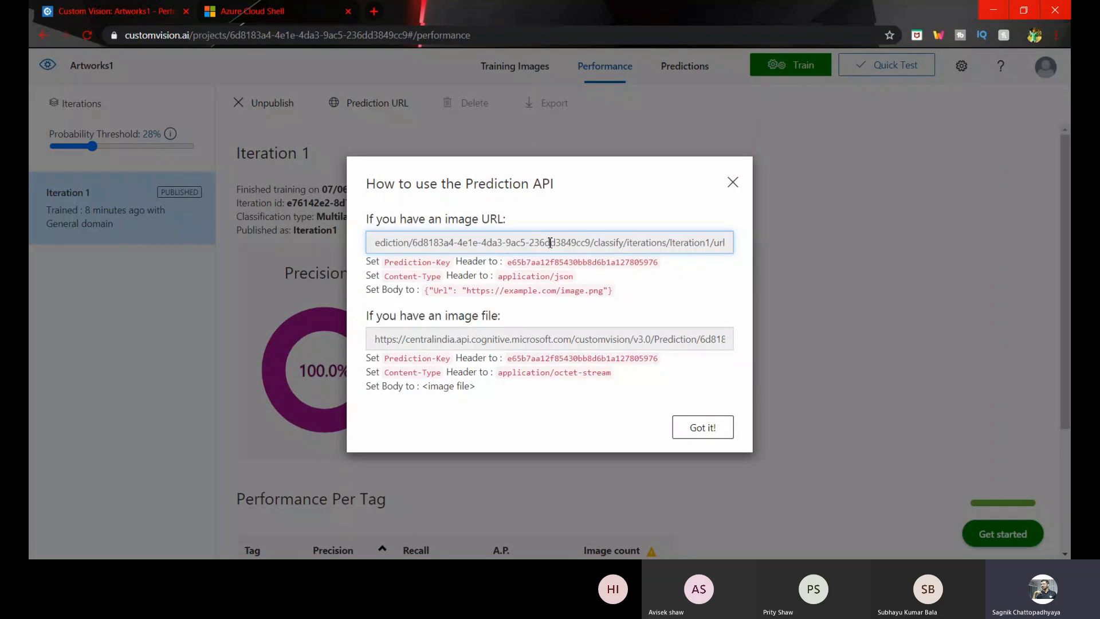
pyautogui.moveTo(412, 243); pyautogui.dragTo(594, 246)
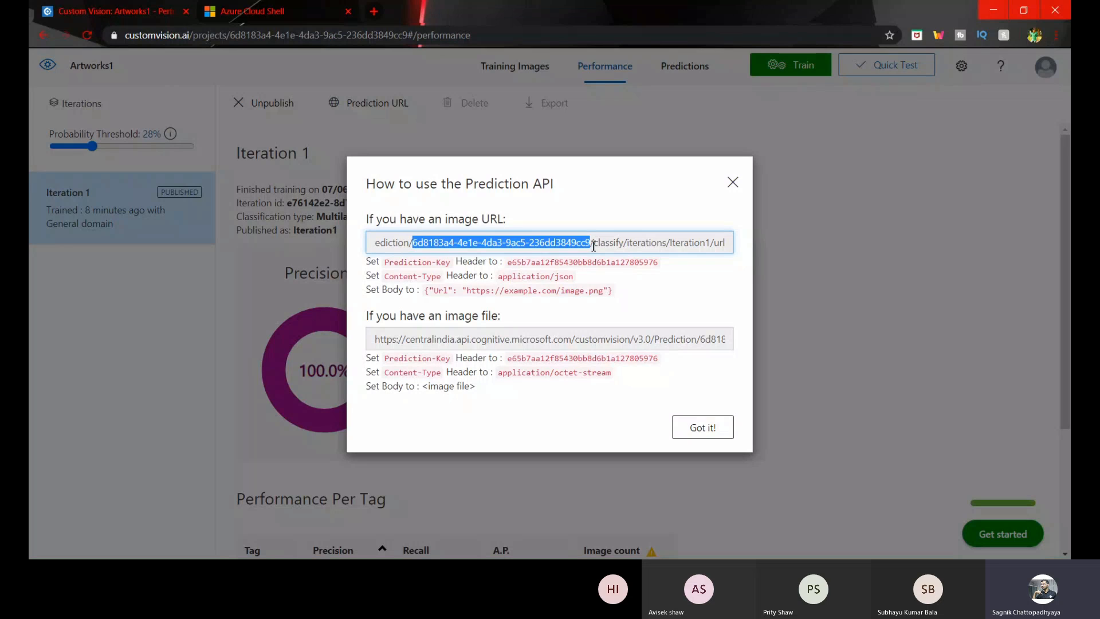
pyautogui.click(624, 246)
pyautogui.hotkey('alt', 'Tab')
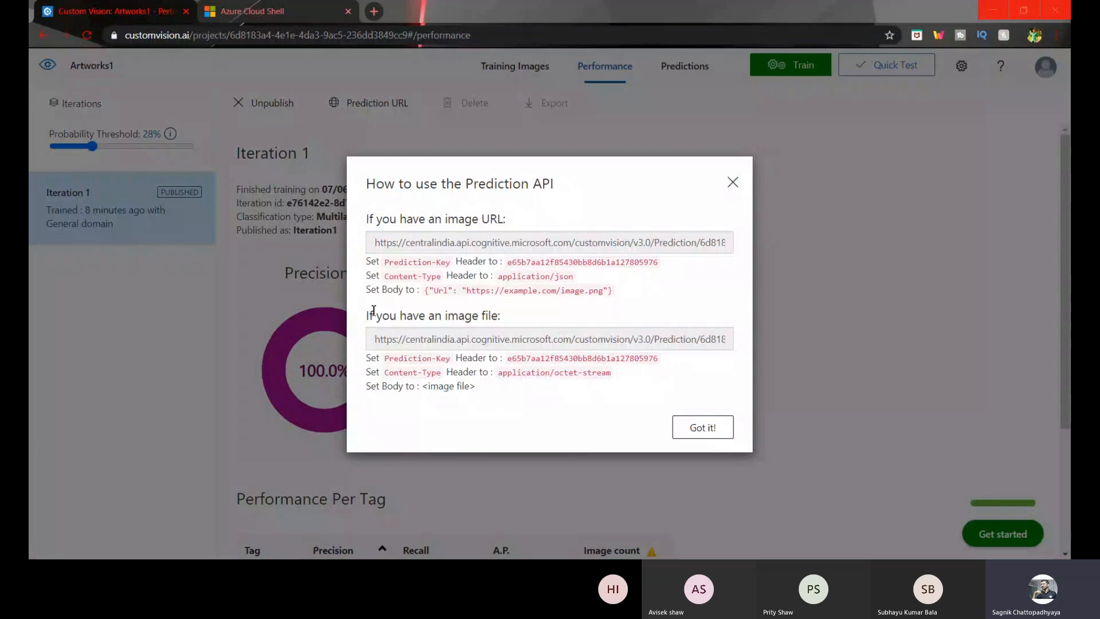
pyautogui.hotkey('alt', 'Tab')
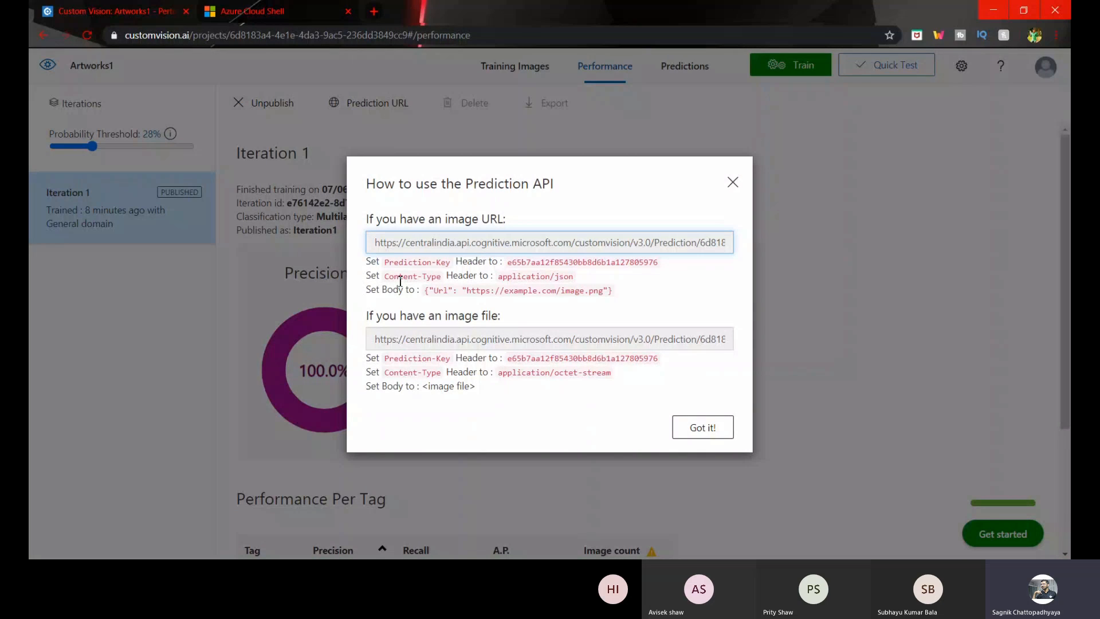
# Step: Compare the Content-Type headers for image URL and image file requests, application/json and application/octet-stream
pyautogui.moveTo(385, 278); pyautogui.dragTo(427, 278)
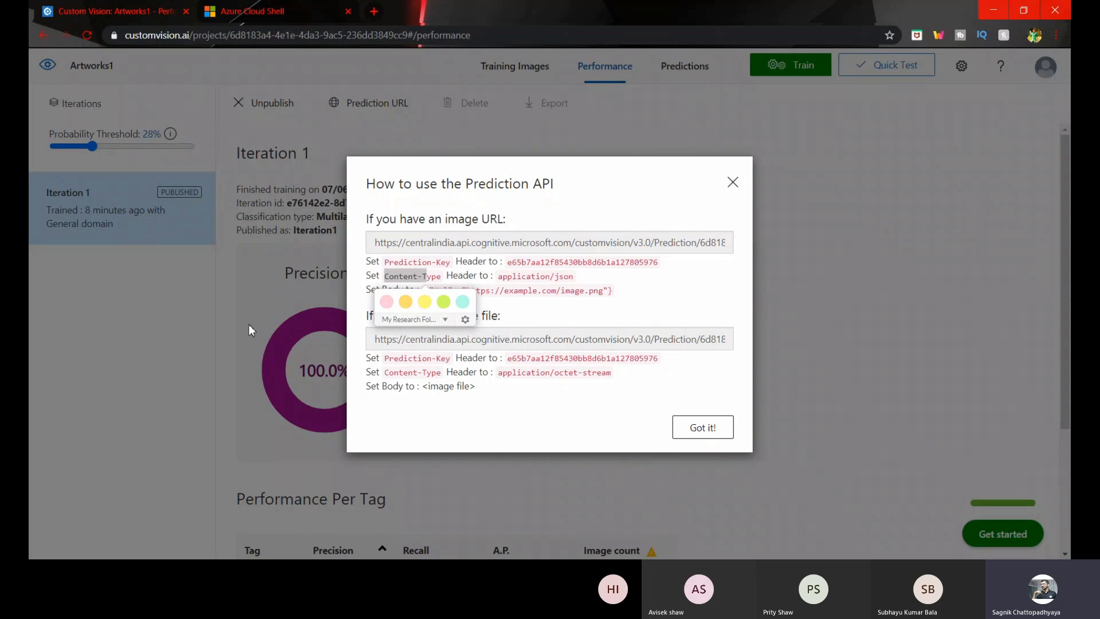
pyautogui.click(516, 276)
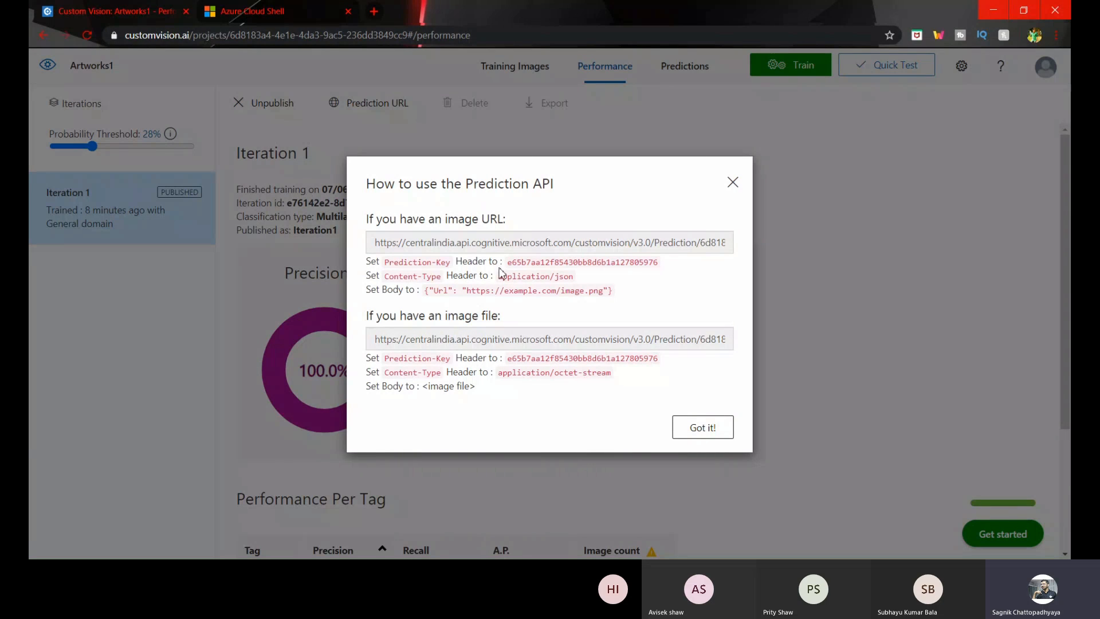
pyautogui.moveTo(365, 276); pyautogui.dragTo(606, 286)
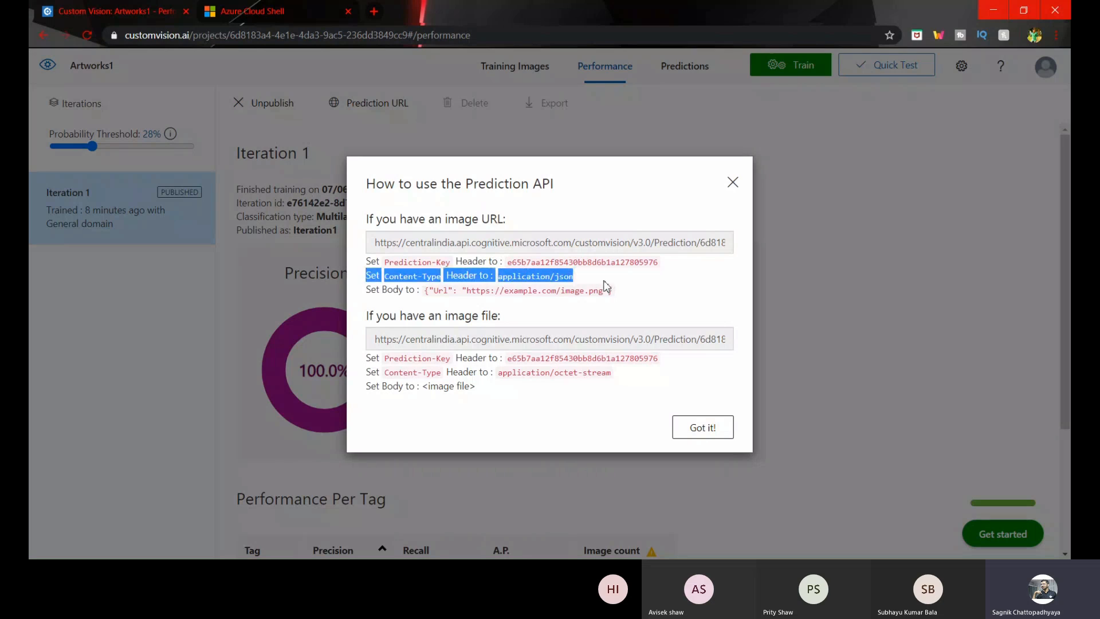
pyautogui.click(532, 355)
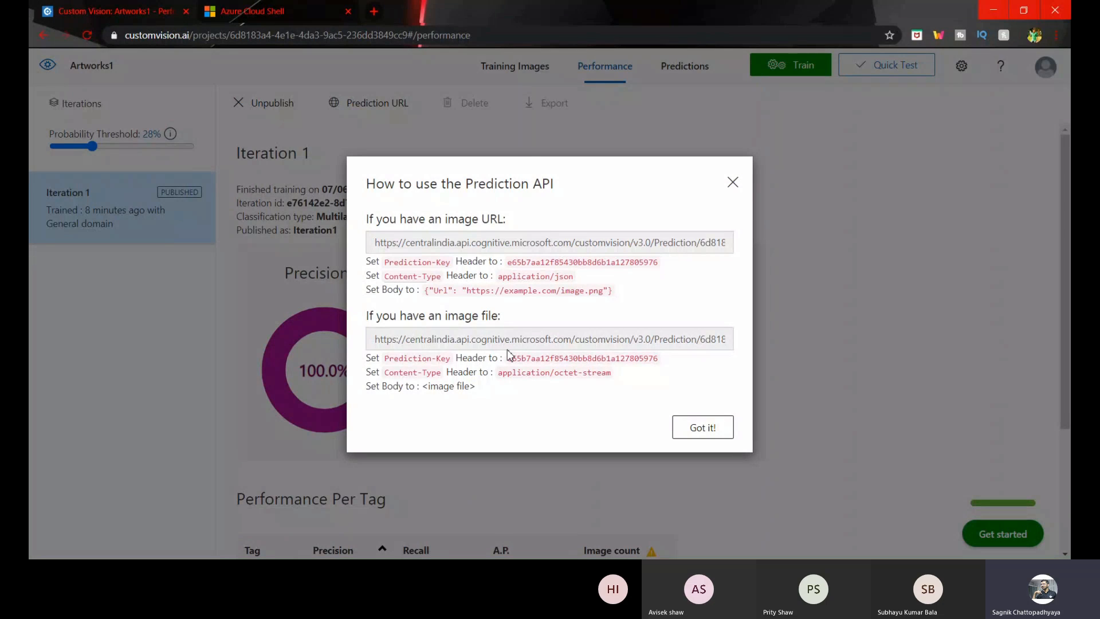
pyautogui.moveTo(497, 373); pyautogui.dragTo(635, 372)
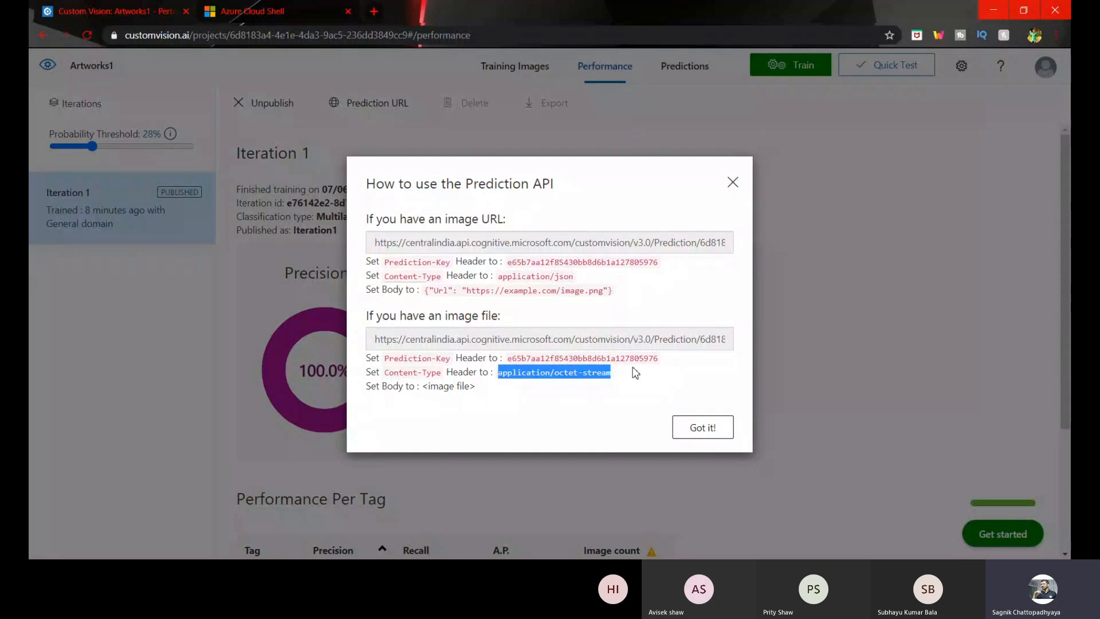
pyautogui.click(664, 379)
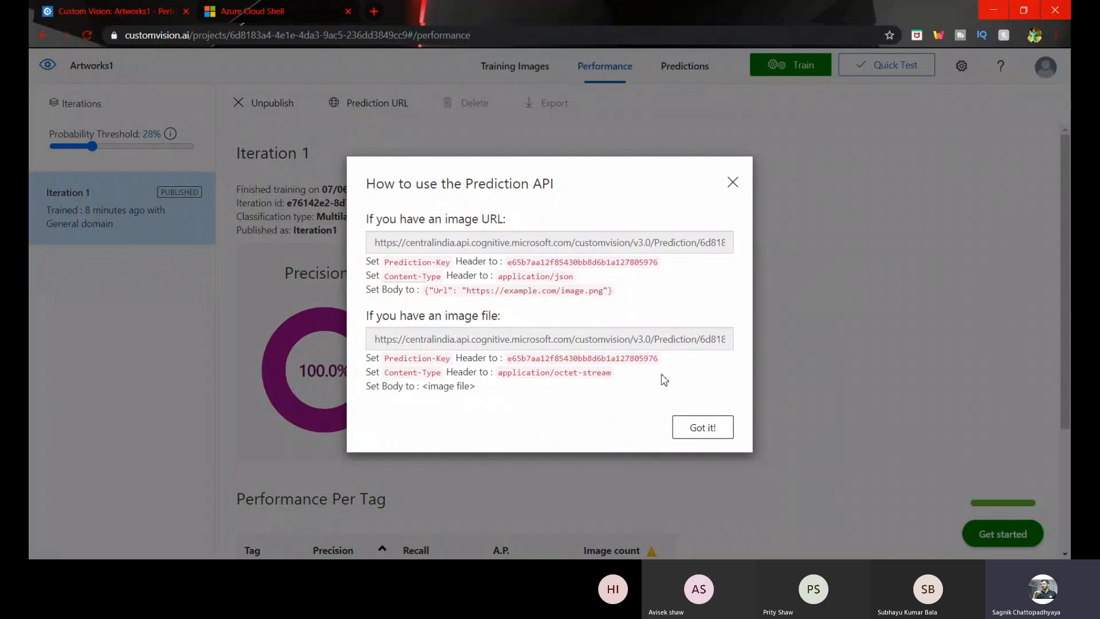
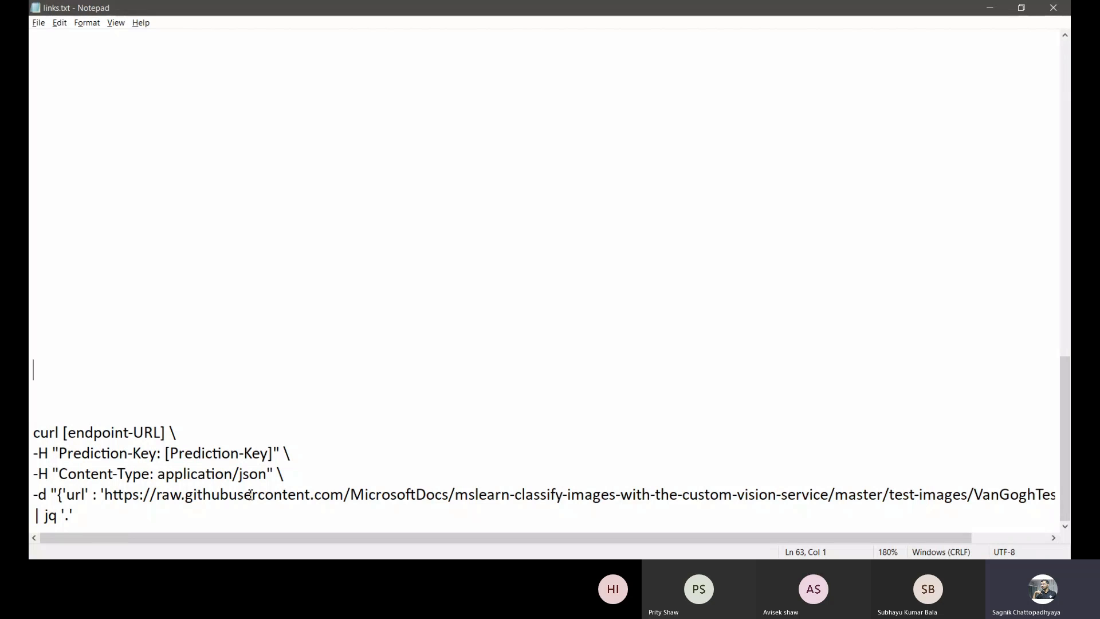
# Step: In the curl command in links.txt, replace the [endpoint-URL] placeholder with the image URL endpoint copied from the Custom Vision Prediction API details
pyautogui.click(220, 496)
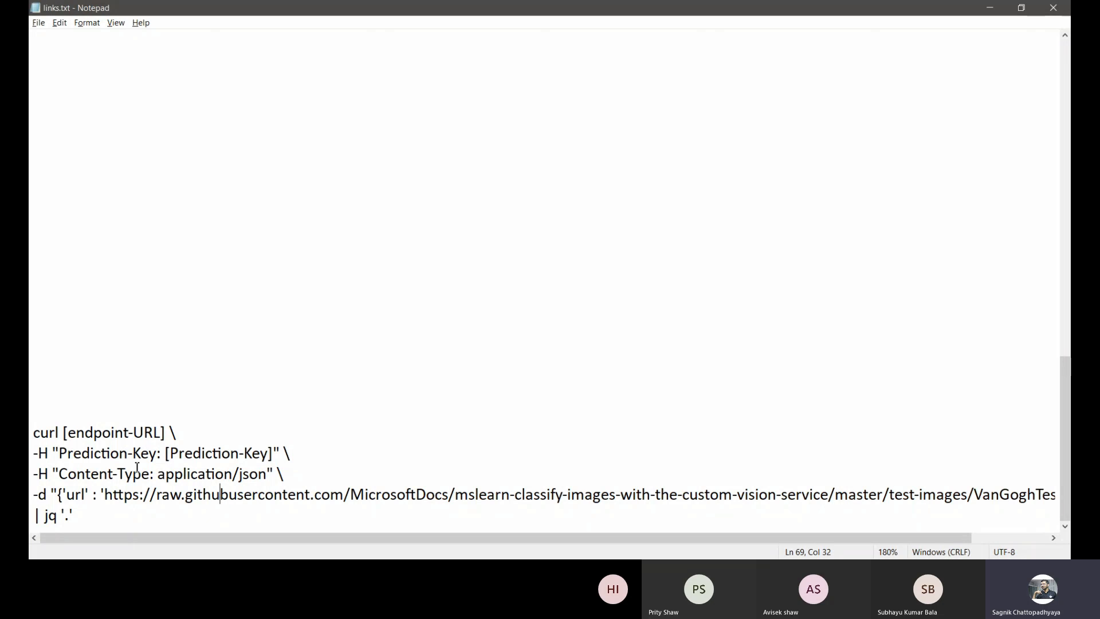
pyautogui.moveTo(65, 432); pyautogui.dragTo(169, 431)
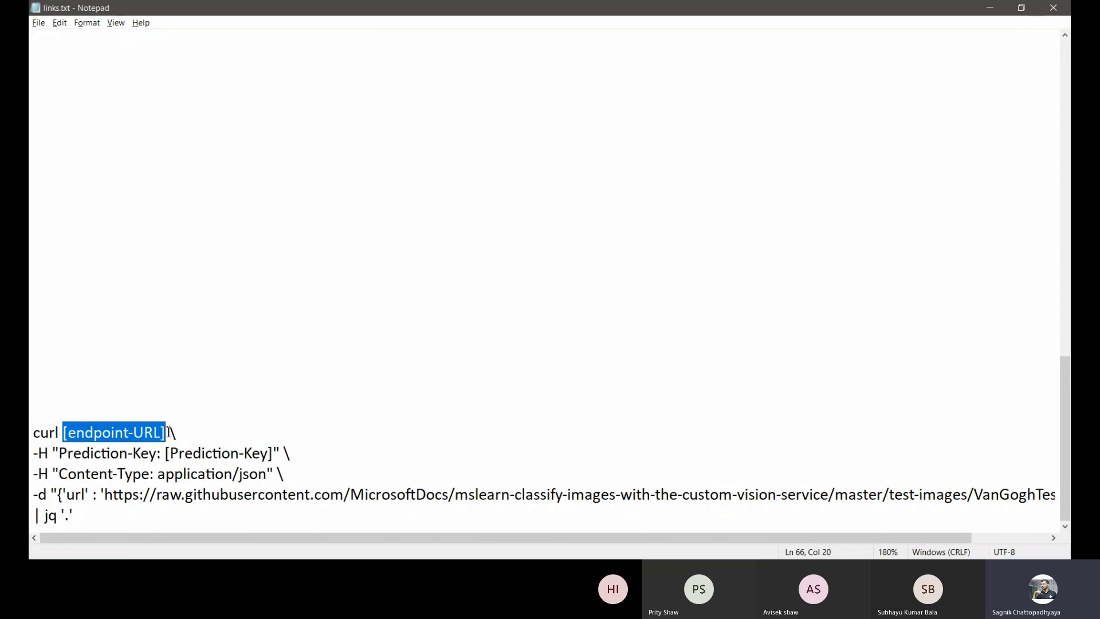
pyautogui.hotkey('alt', 'Tab')
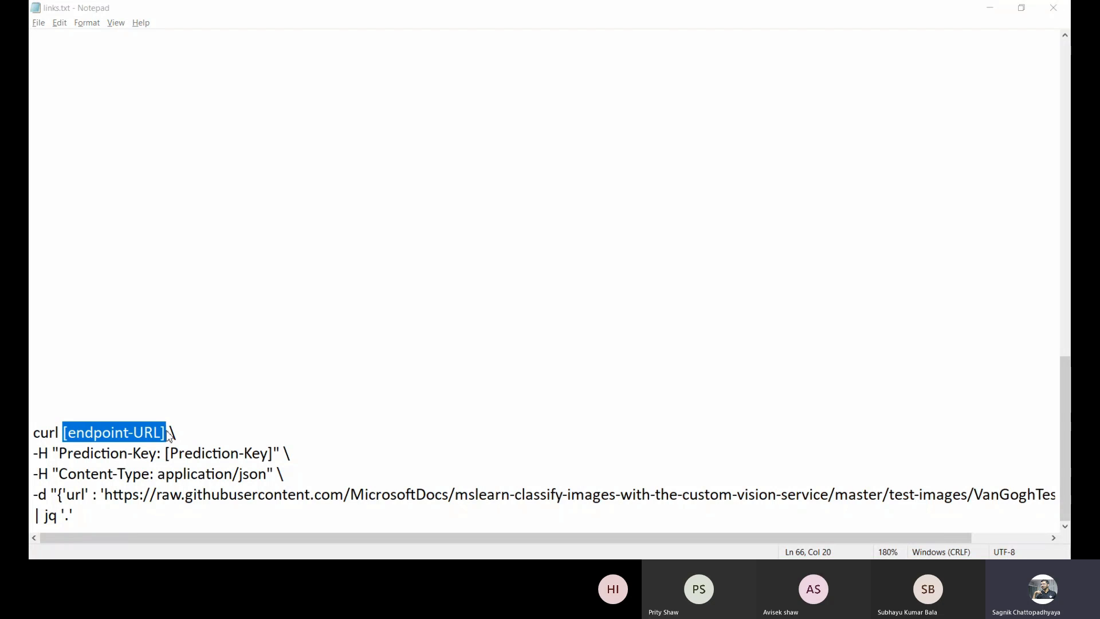
pyautogui.hotkey('alt', 'Tab')
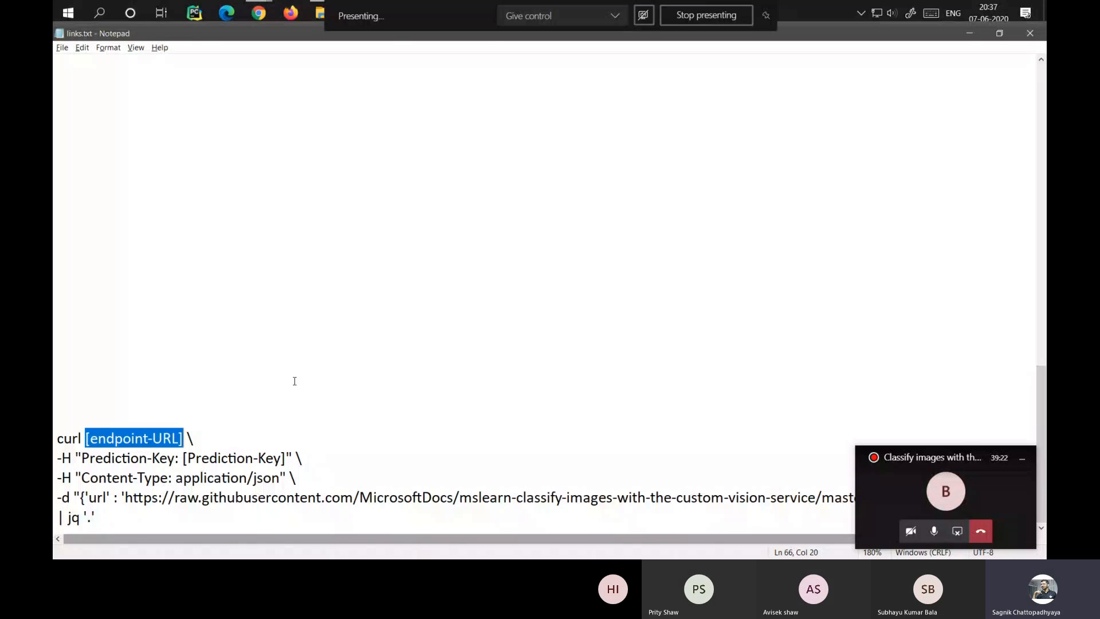
pyautogui.hotkey('alt', 'Tab')
pyautogui.press('Tab')
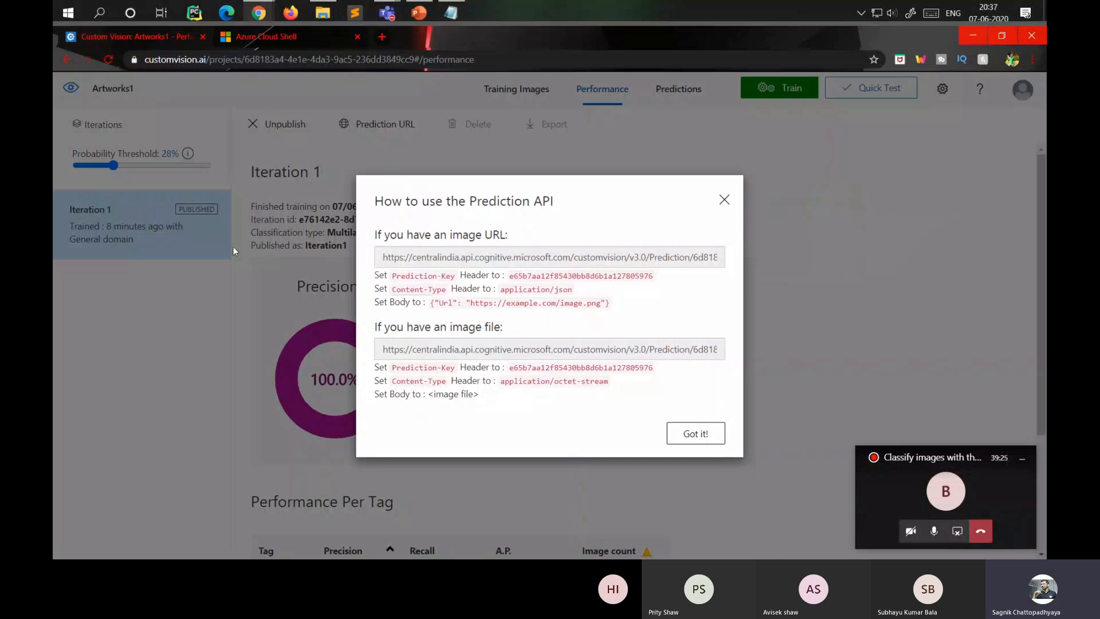
pyautogui.moveTo(383, 257); pyautogui.dragTo(719, 258)
pyautogui.moveTo(408, 298); pyautogui.dragTo(731, 262)
pyautogui.hotkey('ctrl', 'c')
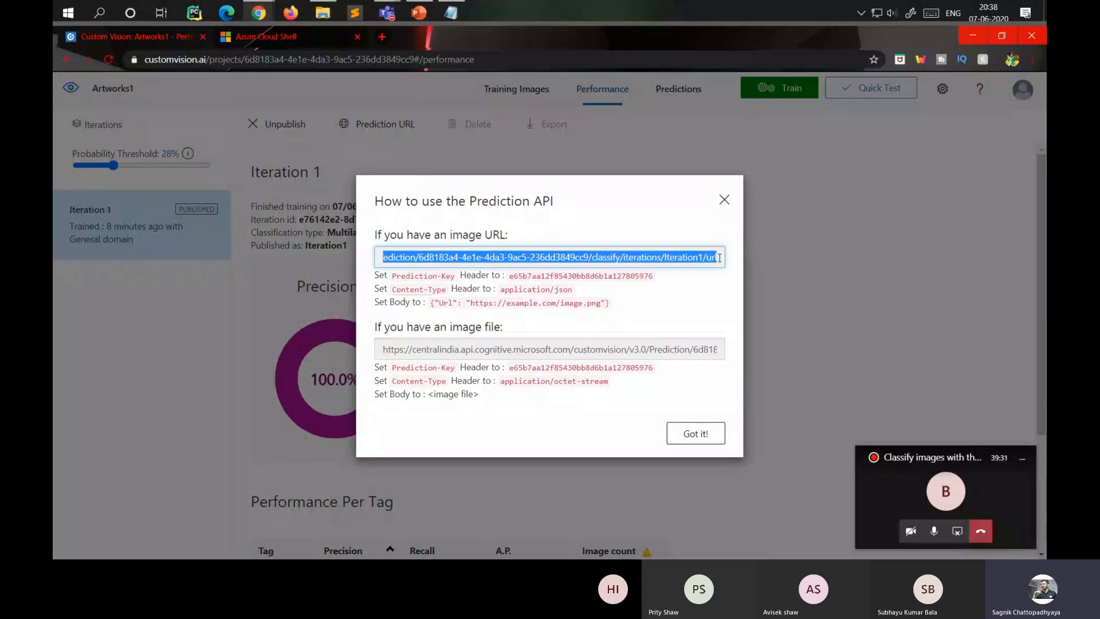
pyautogui.hotkey('alt', 'Tab')
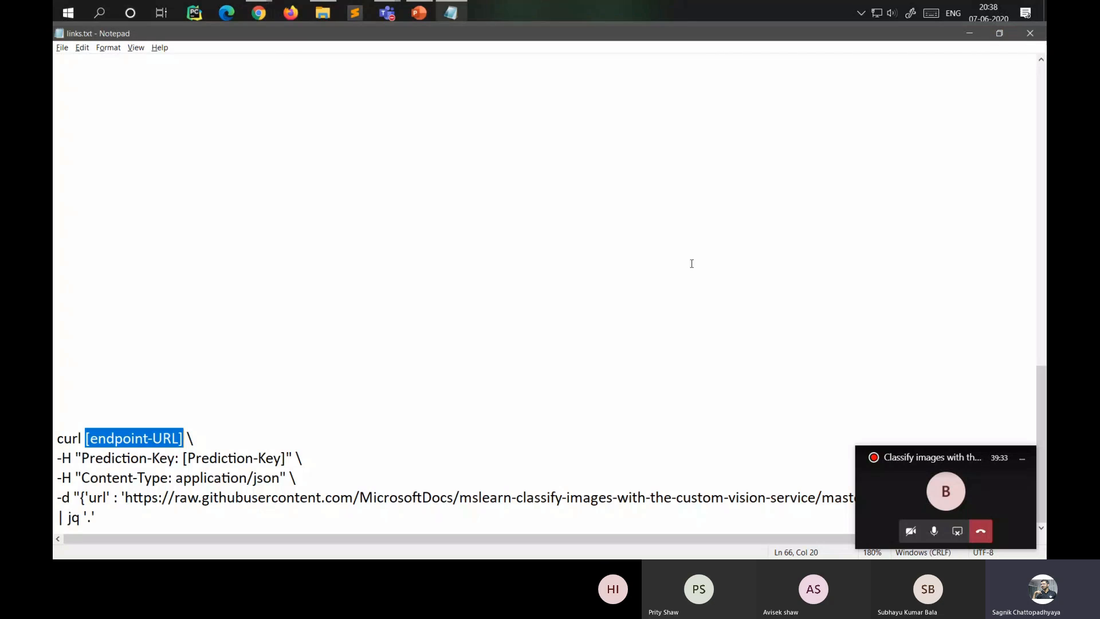
pyautogui.hotkey('ctrl', 'v')
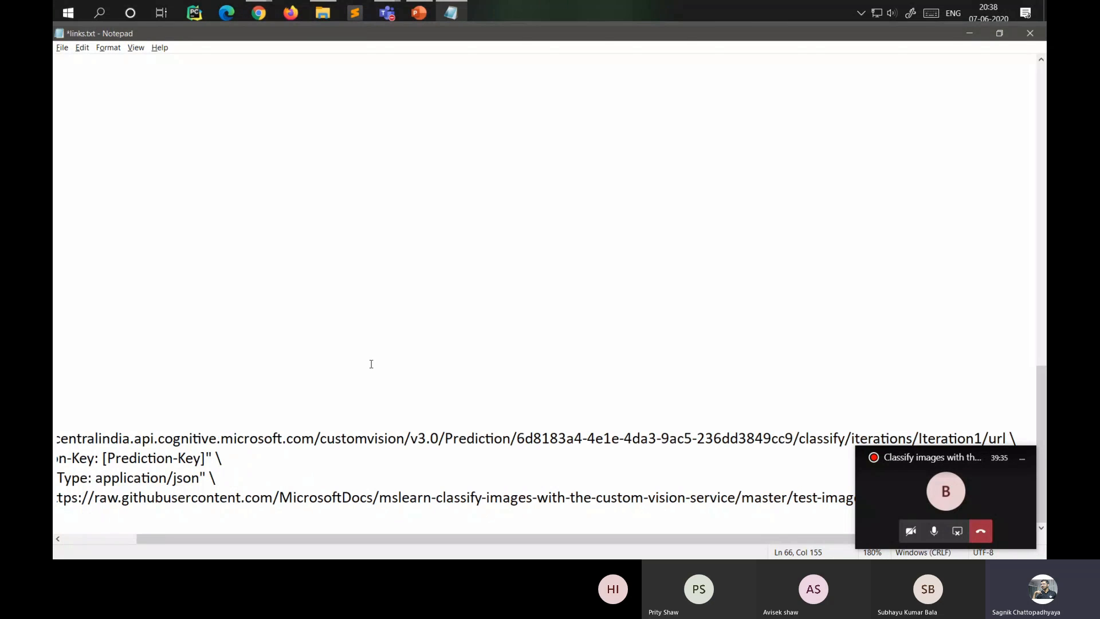
pyautogui.press('Right')
pyautogui.press('Right')
pyautogui.press('Right')
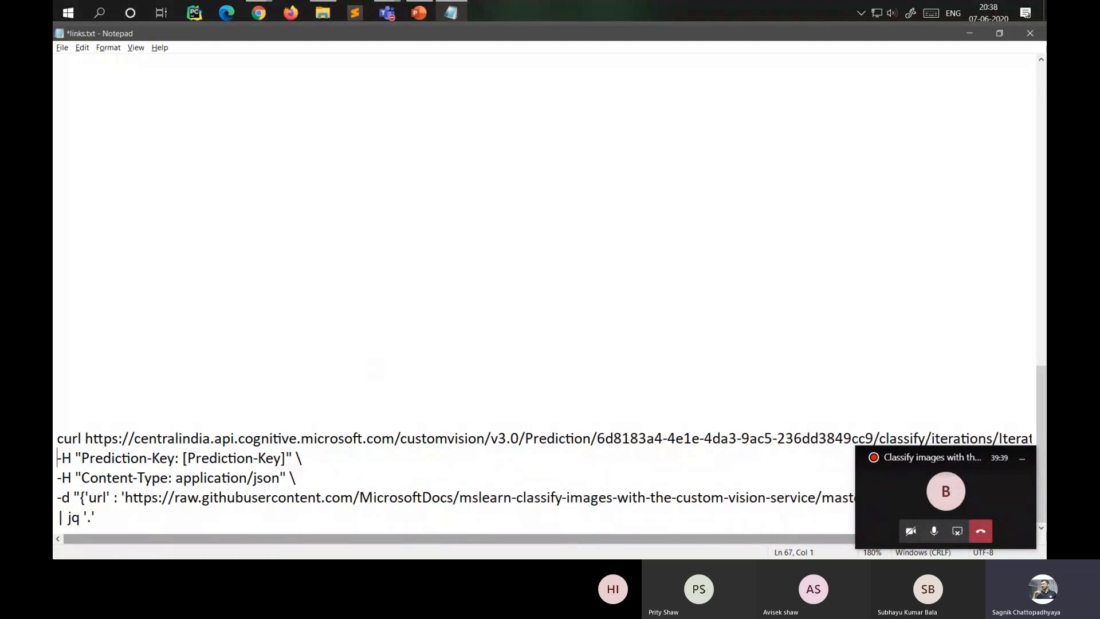
# Step: In the curl command in links.txt, replace the [Prediction-Key] placeholder with the prediction key copied from the Custom Vision Prediction API details
pyautogui.moveTo(182, 457); pyautogui.dragTo(286, 458)
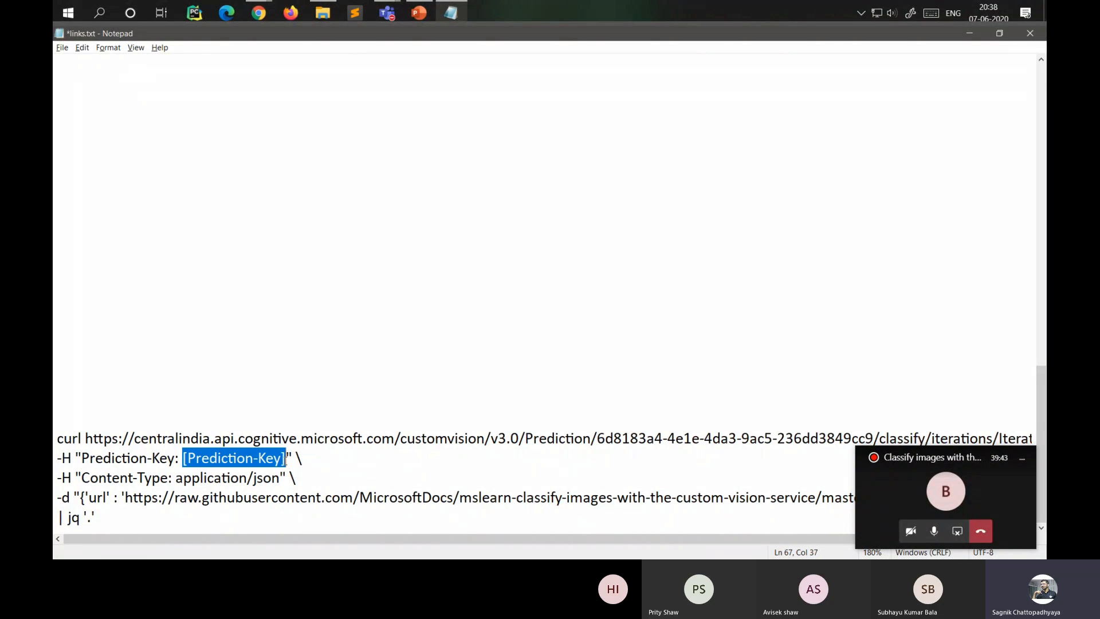
pyautogui.hotkey('alt', 'Tab')
pyautogui.click(512, 339)
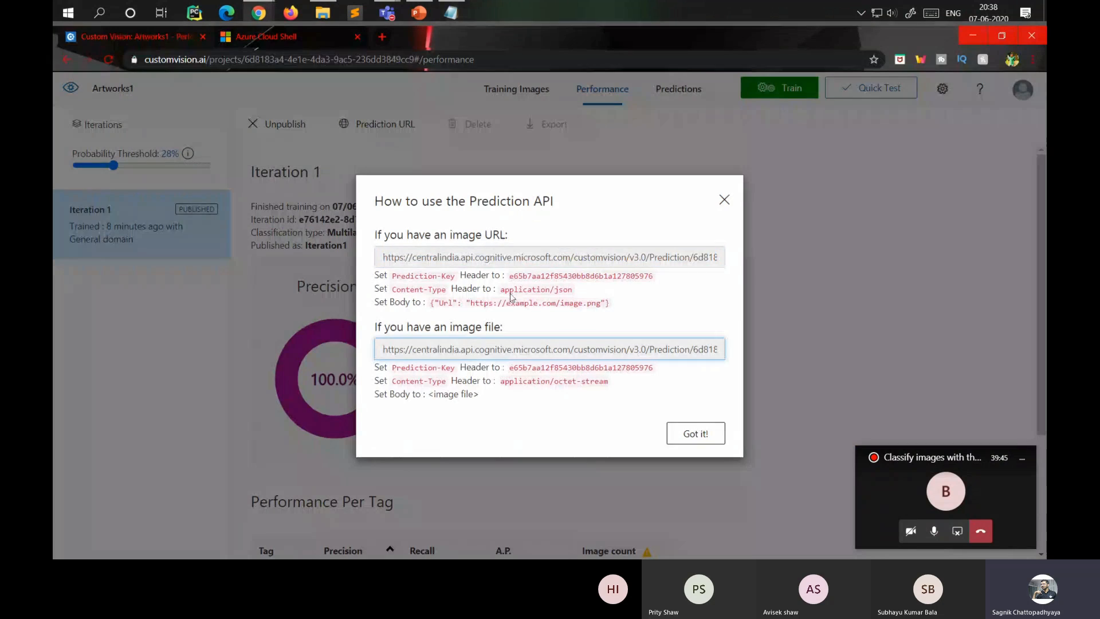
pyautogui.moveTo(509, 278); pyautogui.dragTo(690, 277)
pyautogui.click(683, 277)
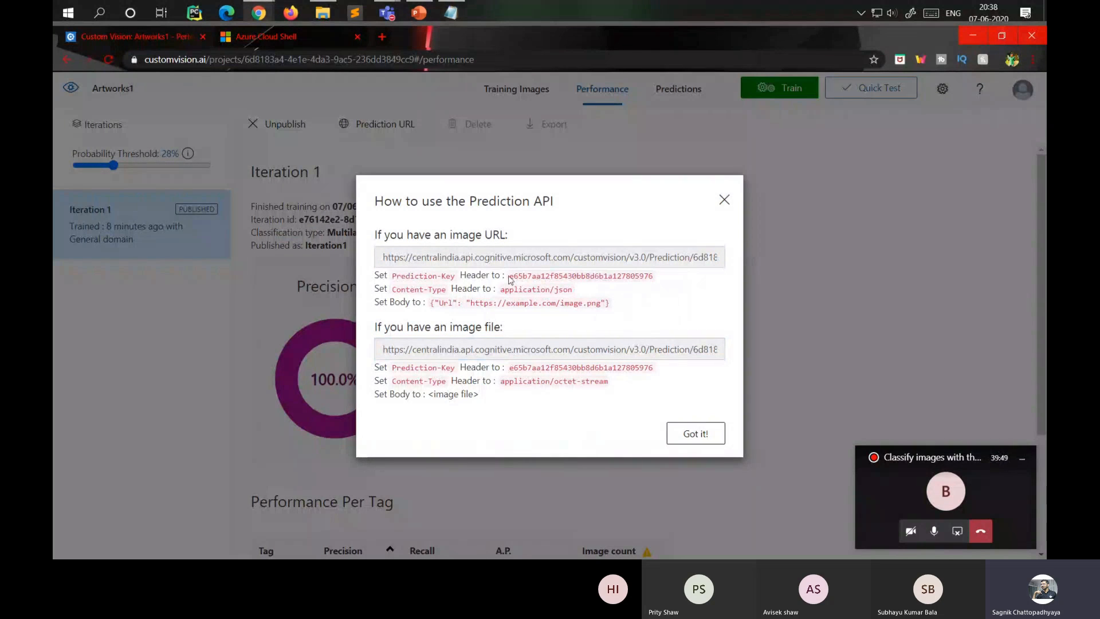
pyautogui.moveTo(509, 276)
pyautogui.mouseDown()
pyautogui.moveTo(680, 289)
pyautogui.moveTo(661, 280)
pyautogui.mouseUp()
pyautogui.hotkey('ctrl', 'c')
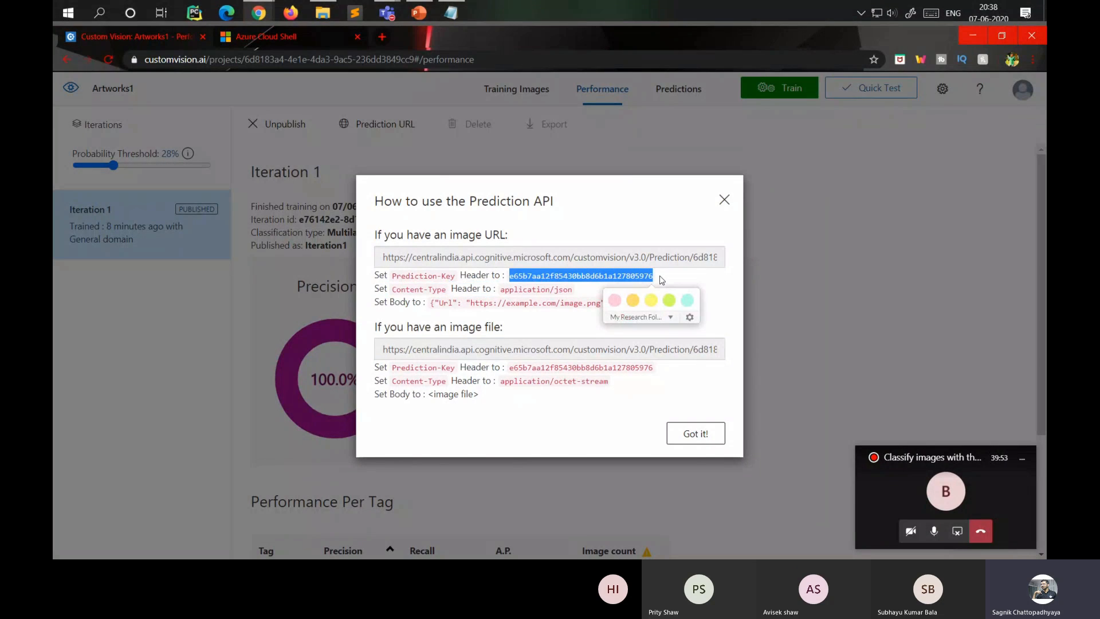
pyautogui.hotkey('alt', 'Tab')
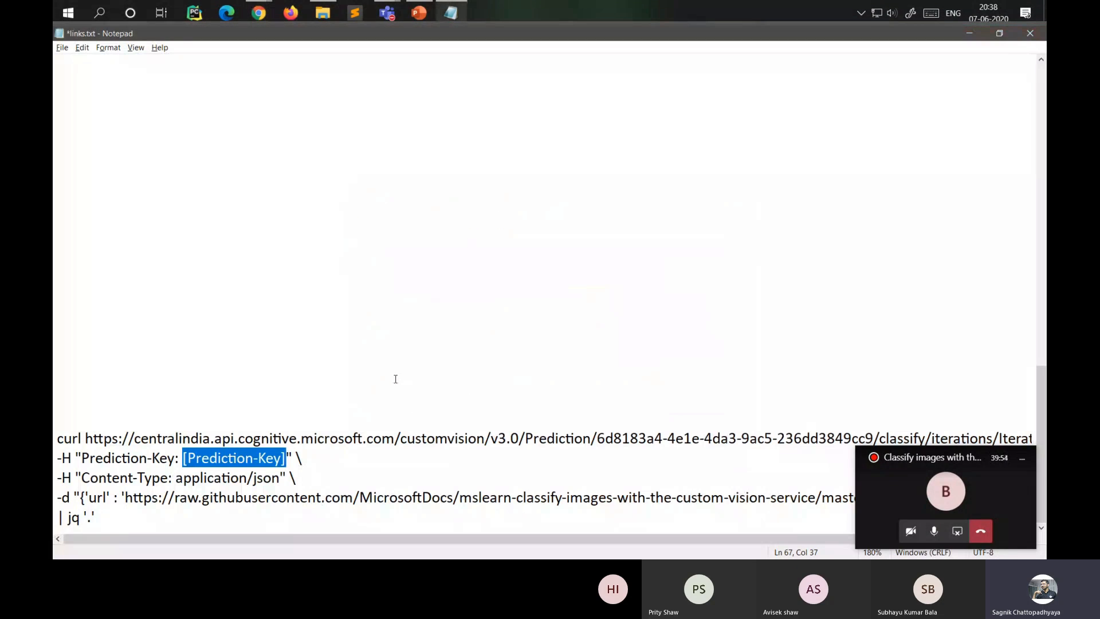
pyautogui.hotkey('ctrl', 'v')
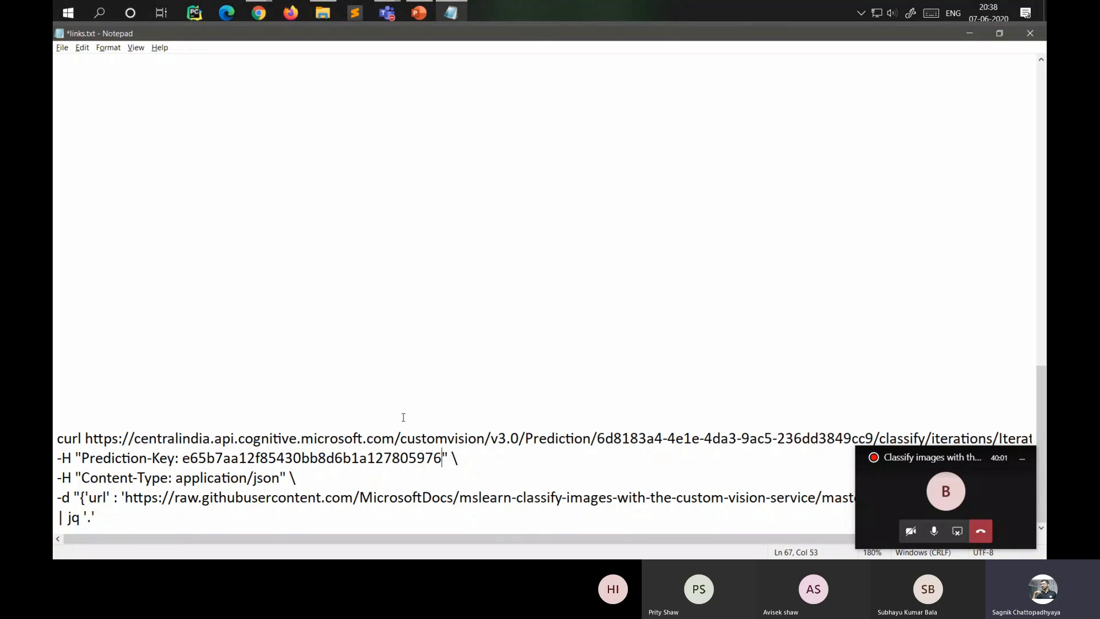
# Step: Examine the curl keyword, endpoint and header lines of the command, moving the meeting window clear of the text
pyautogui.moveTo(81, 439); pyautogui.dragTo(59, 440)
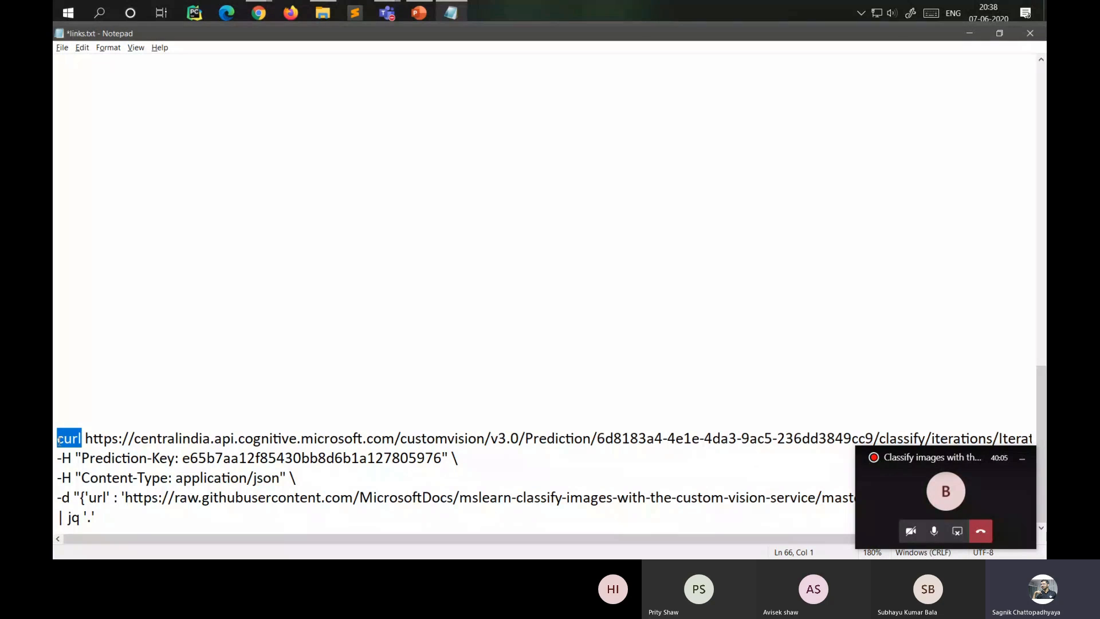
pyautogui.click(157, 438)
pyautogui.moveTo(104, 458); pyautogui.dragTo(129, 477)
pyautogui.click(247, 457)
pyautogui.moveTo(951, 459); pyautogui.dragTo(944, 203)
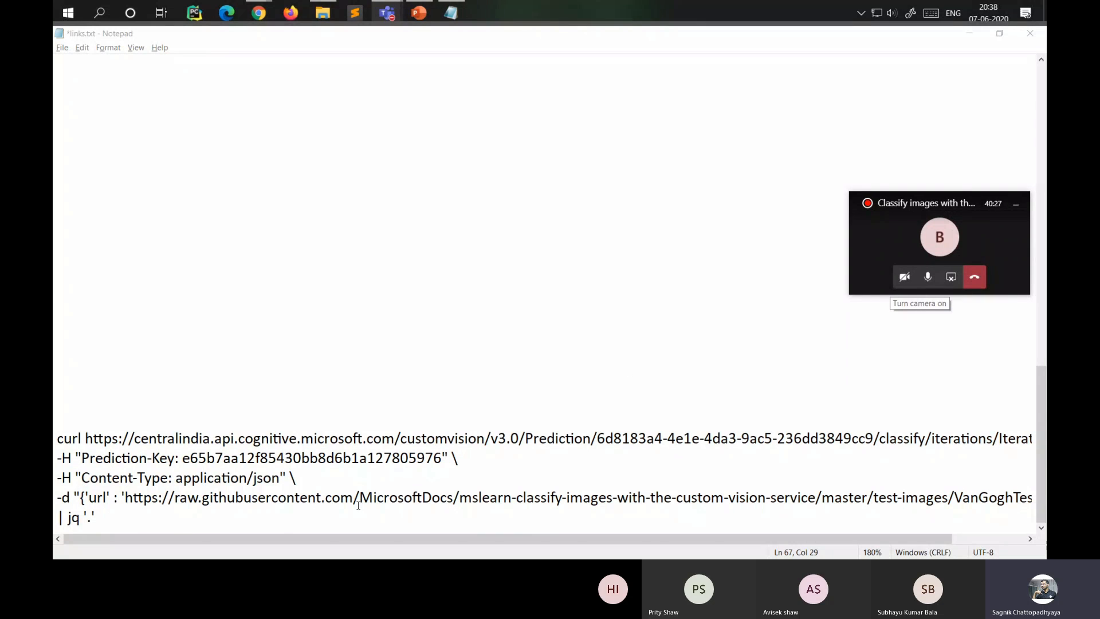
# Step: Reduce the text zoom to 150% and add eight blank lines below the curl command in links.txt
pyautogui.moveTo(59, 439); pyautogui.dragTo(120, 519)
pyautogui.hotkey('ctrl', '-')
pyautogui.hotkey('ctrl', '-')
pyautogui.hotkey('ctrl', '-')
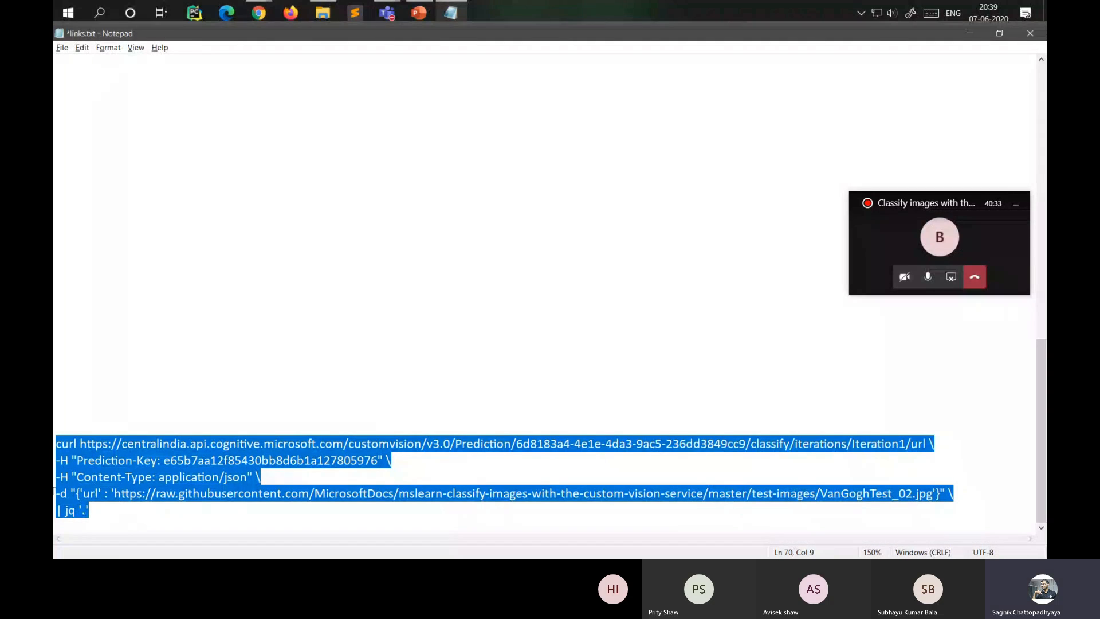
pyautogui.click(69, 461)
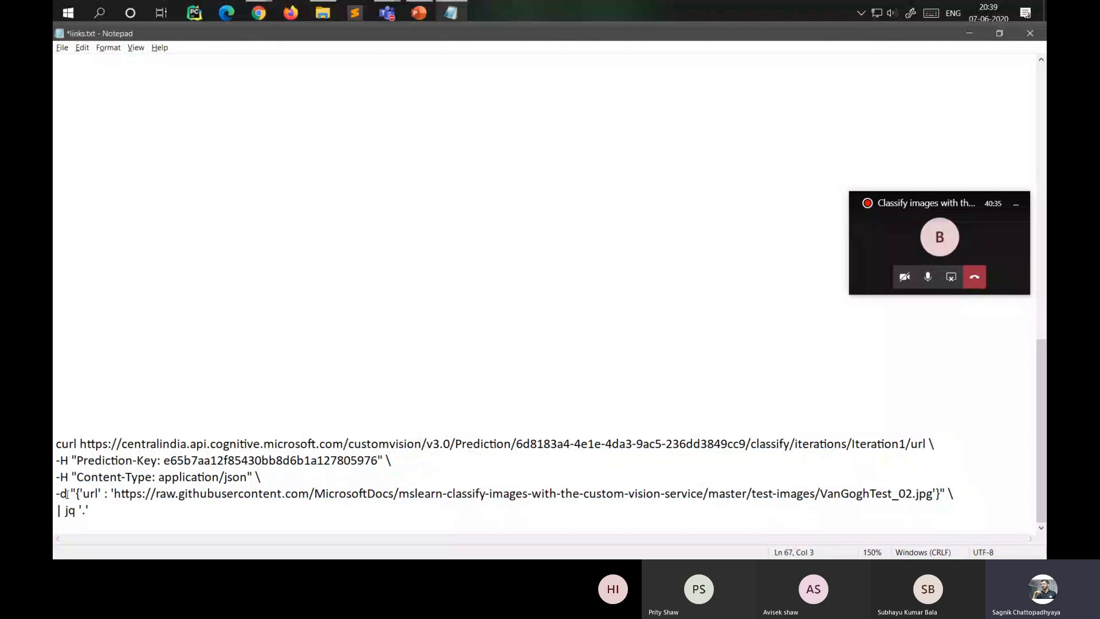
pyautogui.click(106, 511)
pyautogui.press('Return')
pyautogui.press('Return')
pyautogui.press('Return')
pyautogui.press('Return')
pyautogui.press('Return')
pyautogui.press('Return')
pyautogui.press('Return')
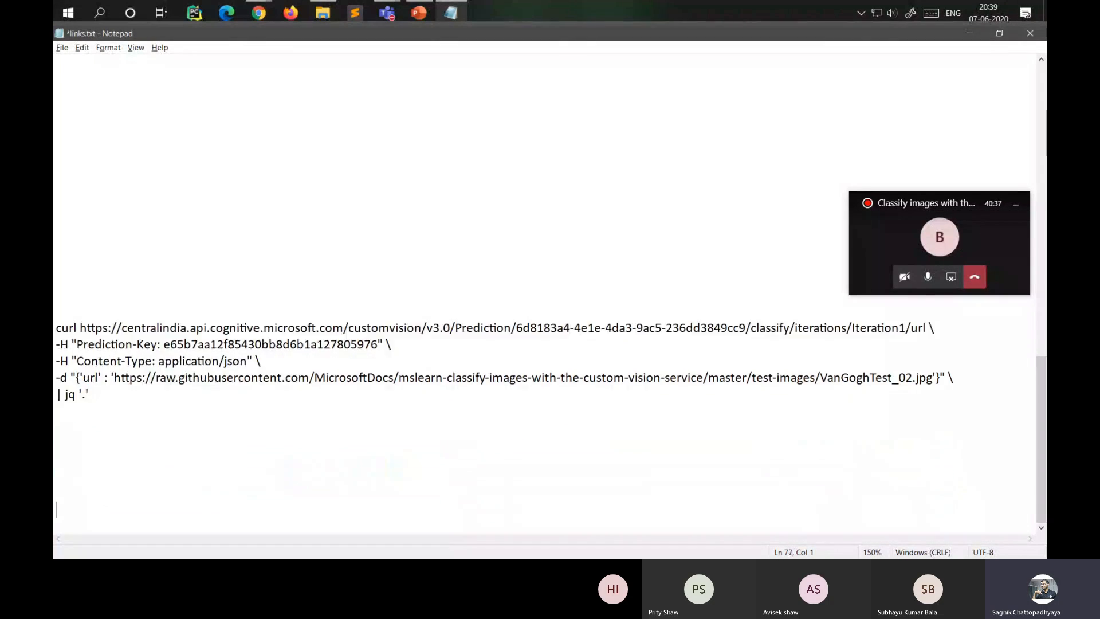
pyautogui.press('Return')
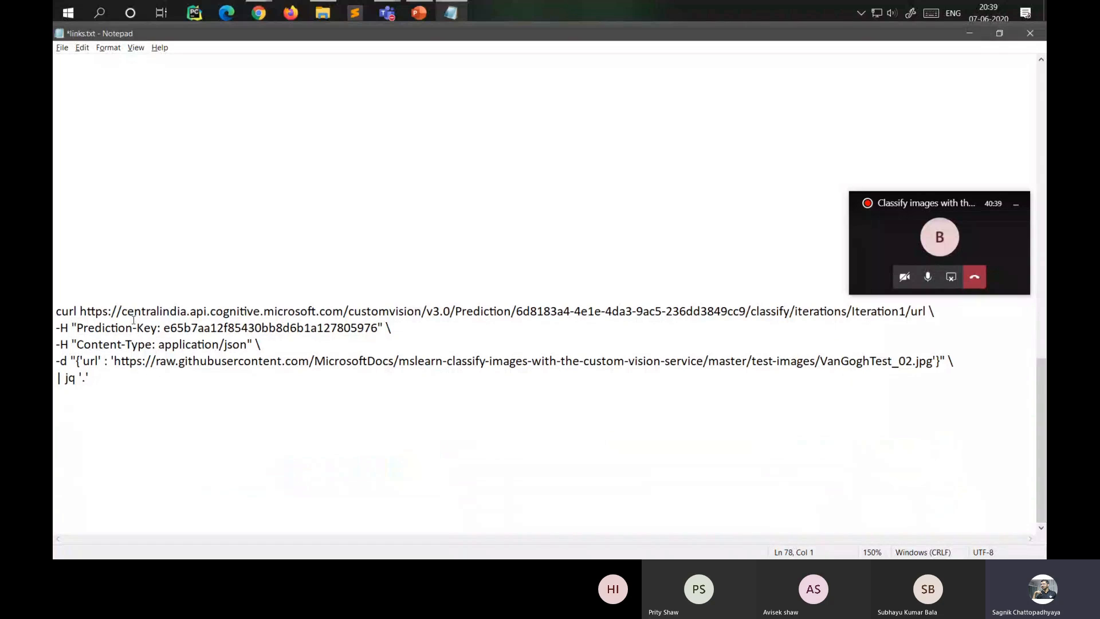
# Step: Examine the test image URL in the command's body, including the test-images folder and the file name VanGoghTest_02
pyautogui.click(114, 361)
pyautogui.moveTo(114, 361); pyautogui.dragTo(933, 365)
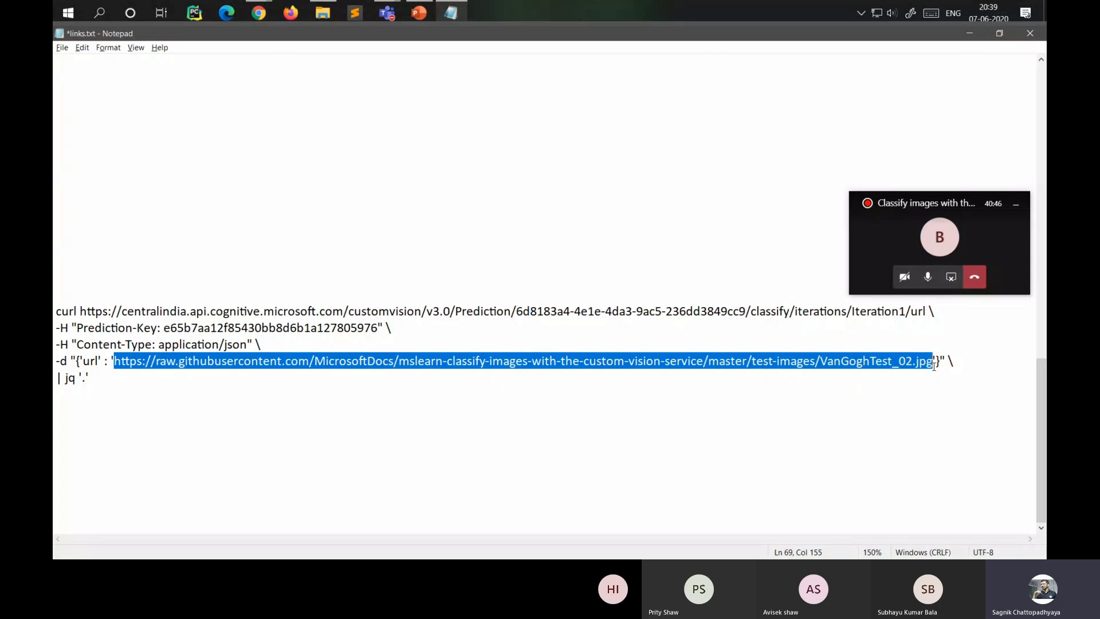
pyautogui.click(889, 362)
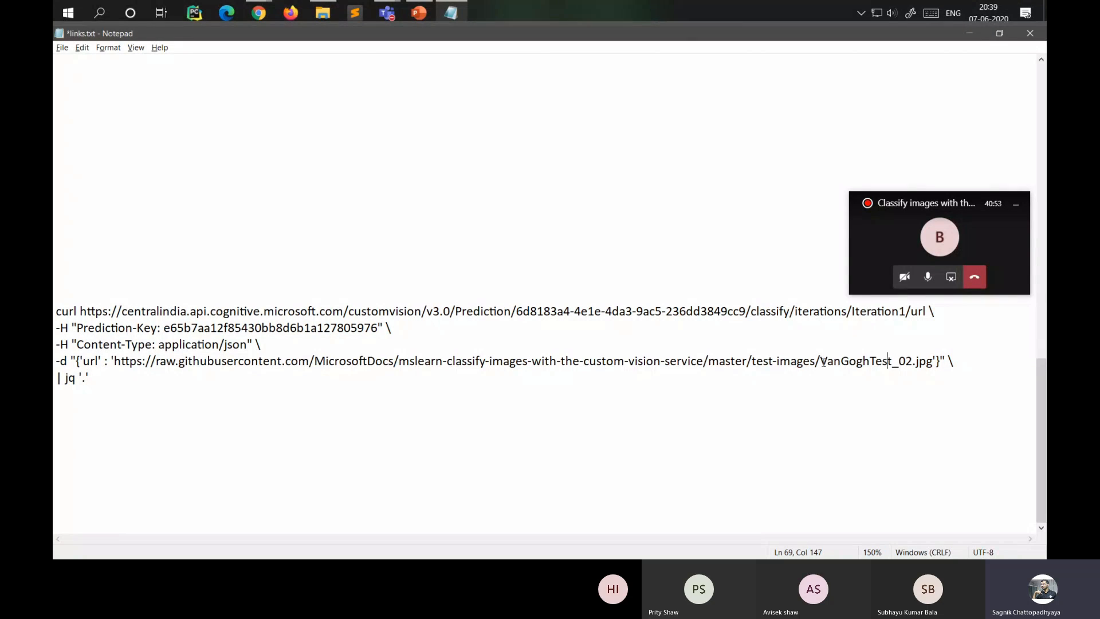
pyautogui.moveTo(821, 363); pyautogui.dragTo(912, 355)
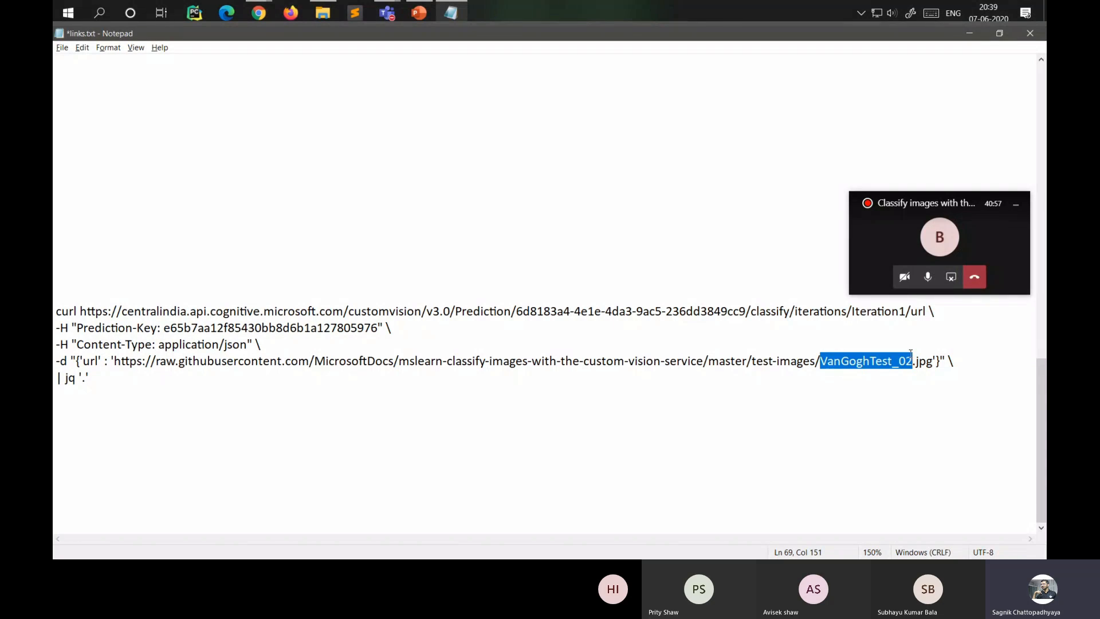
pyautogui.moveTo(753, 361); pyautogui.dragTo(815, 361)
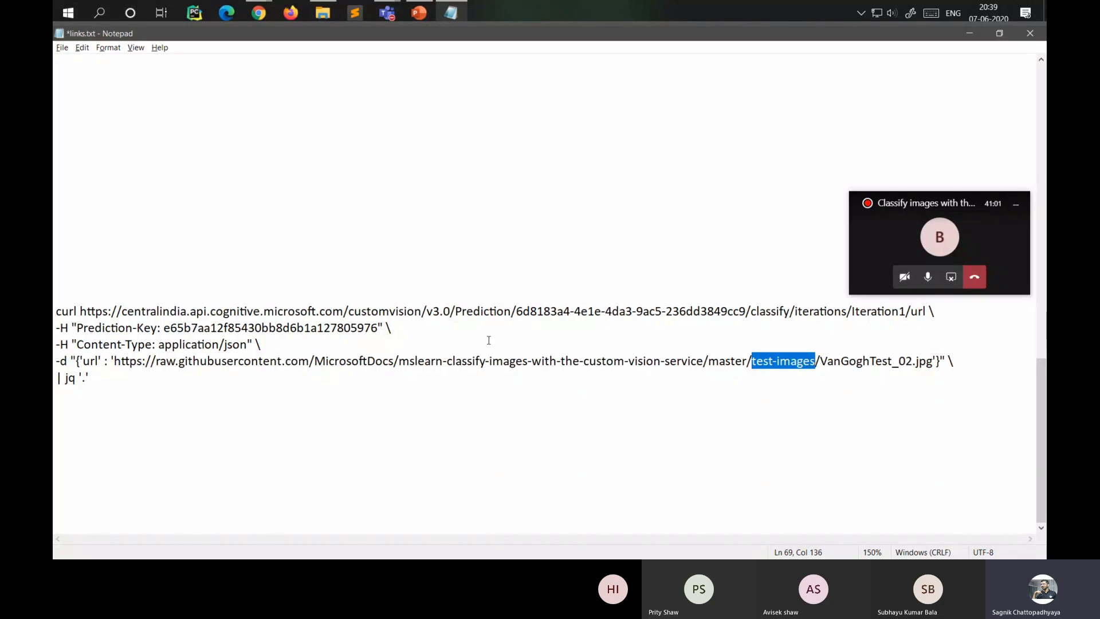
pyautogui.moveTo(57, 312); pyautogui.dragTo(99, 377)
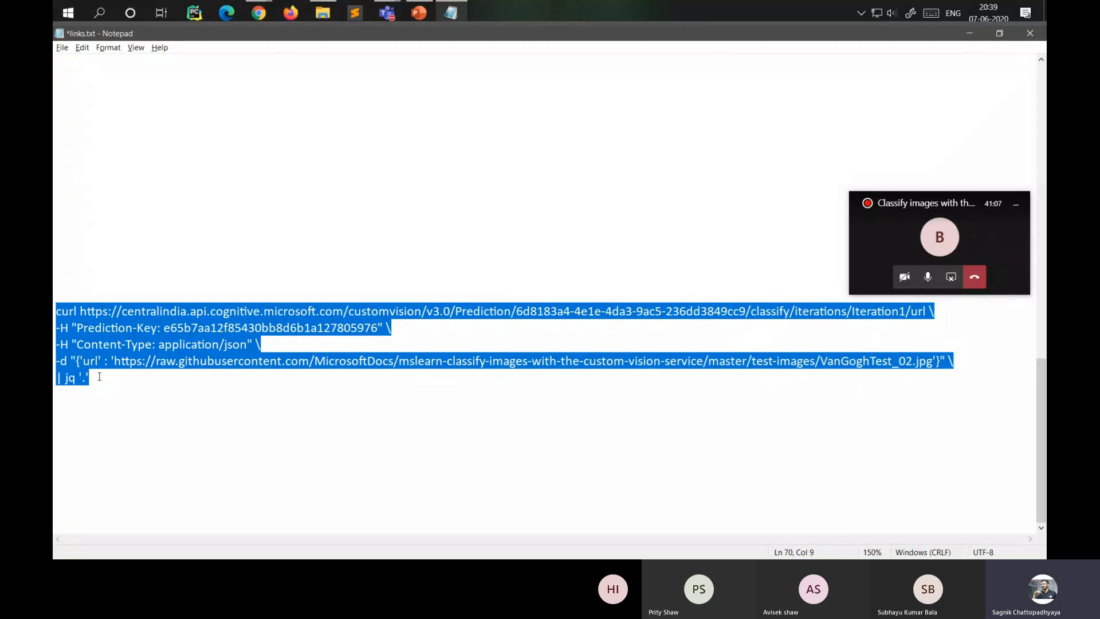
pyautogui.click(197, 329)
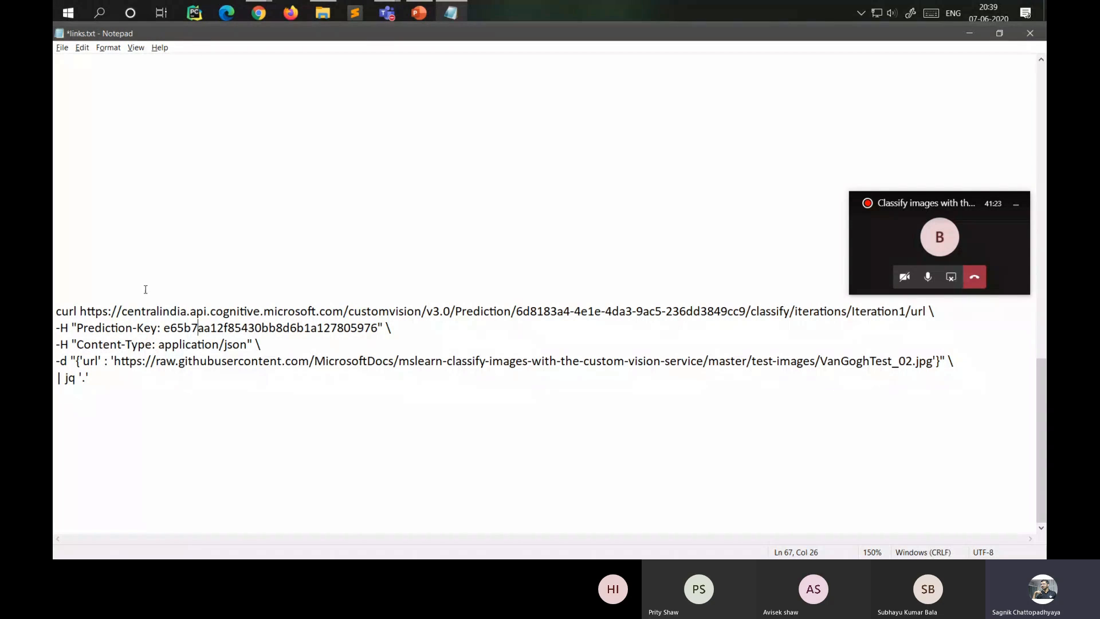
# Step: Copy the complete curl command from links.txt, switch to Azure Cloud Shell in Chrome and reconnect the timed-out session
pyautogui.moveTo(58, 311); pyautogui.dragTo(121, 378)
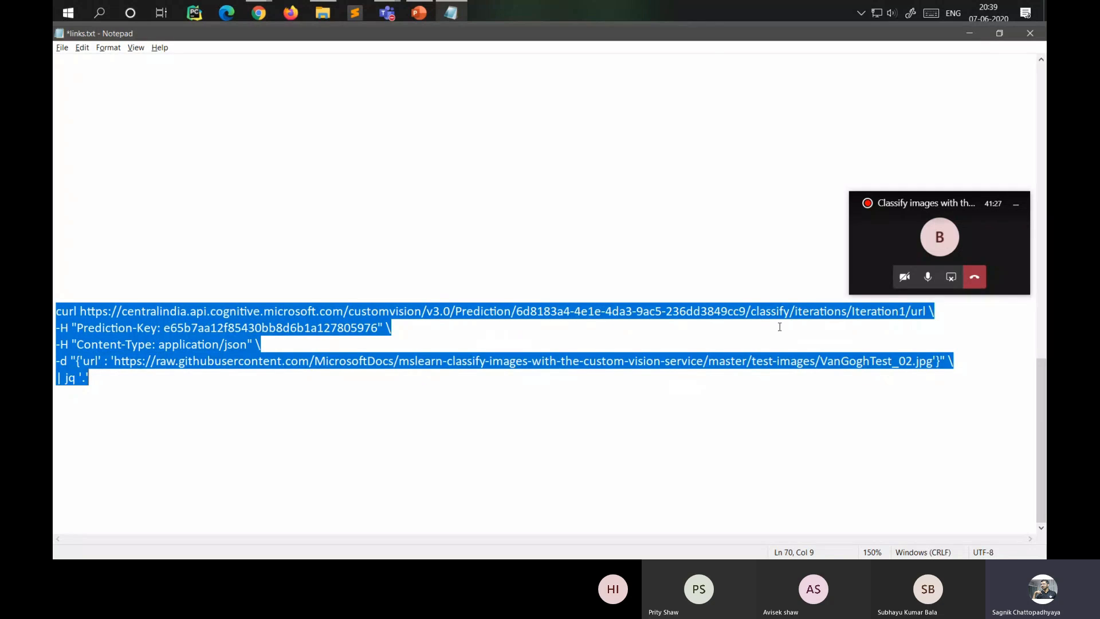
pyautogui.hotkey('alt', 'Tab')
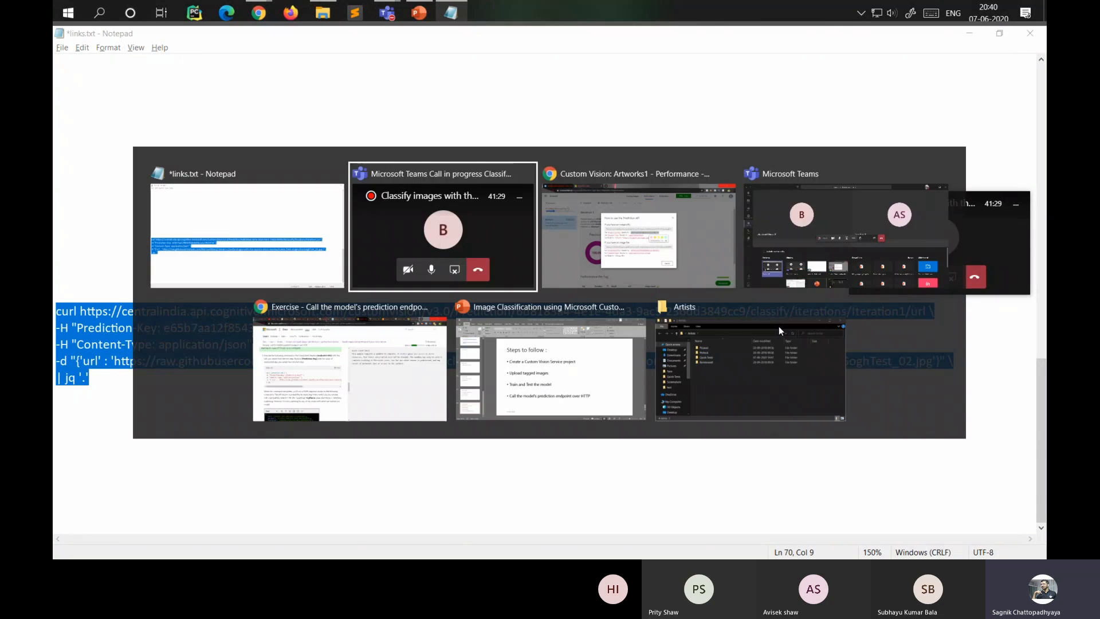
pyautogui.hotkey('alt', 'Tab')
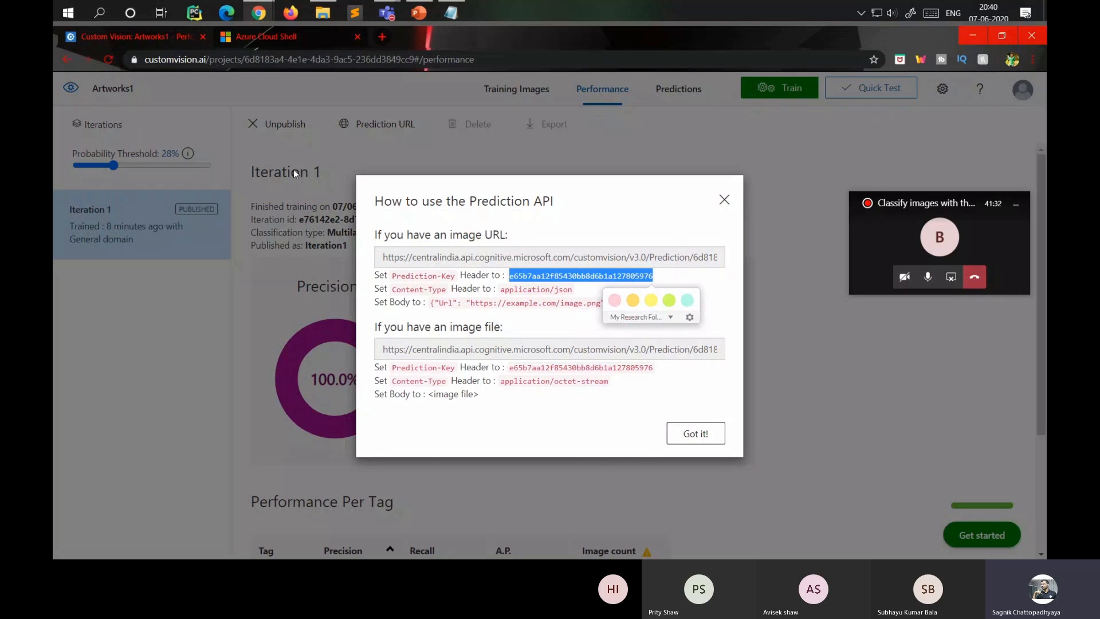
pyautogui.click(287, 36)
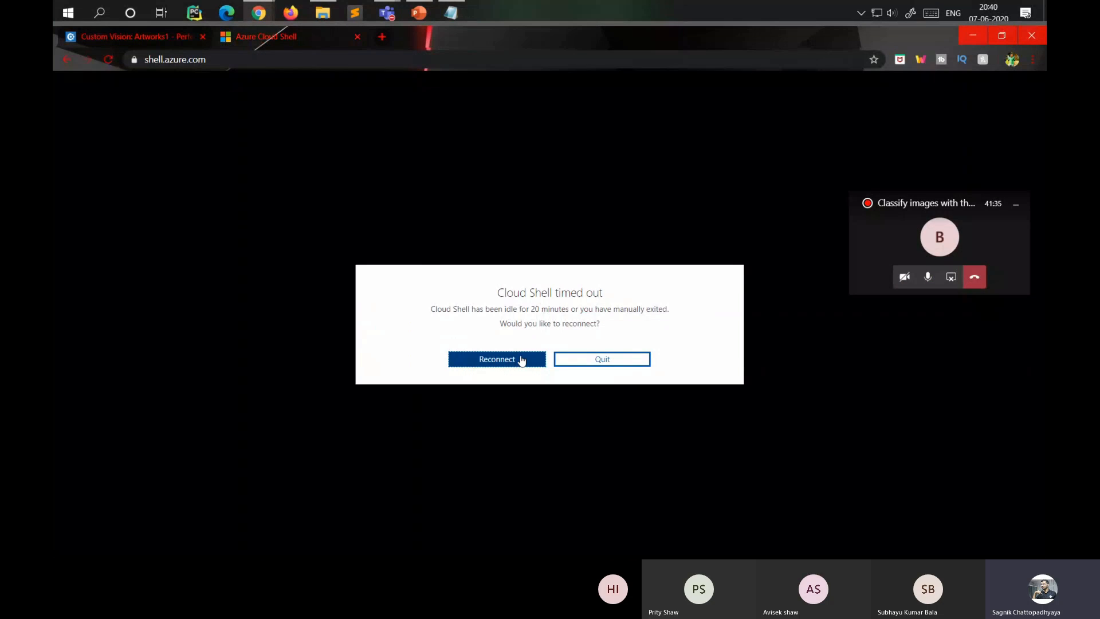
pyautogui.click(516, 359)
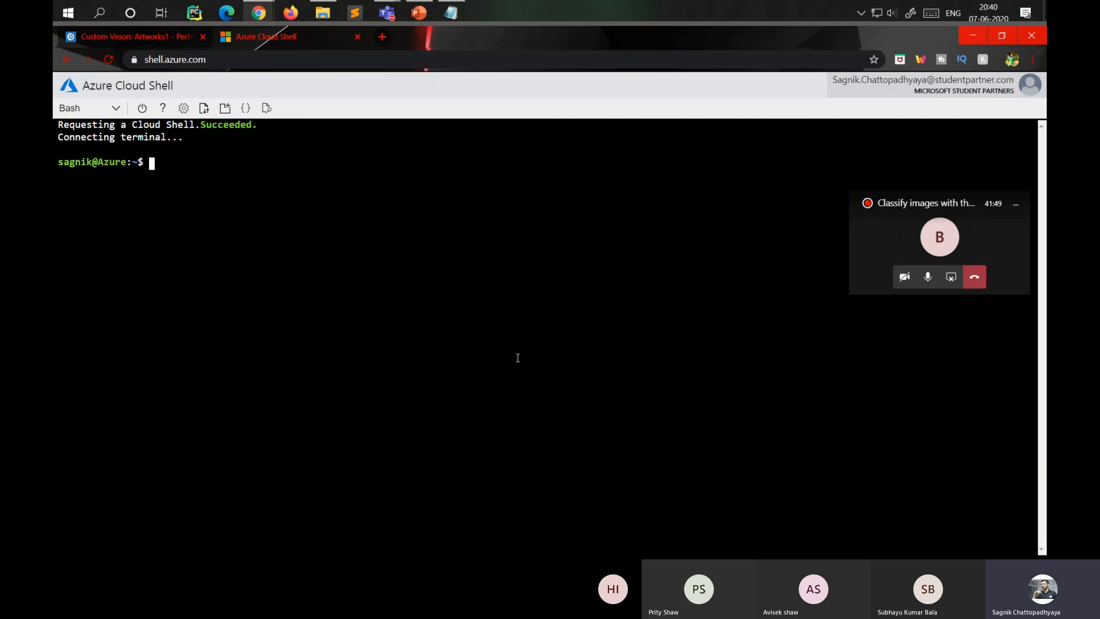
# Step: Paste the curl command, including its prediction key, at the Bash prompt and run it
pyautogui.rightClick(158, 164)
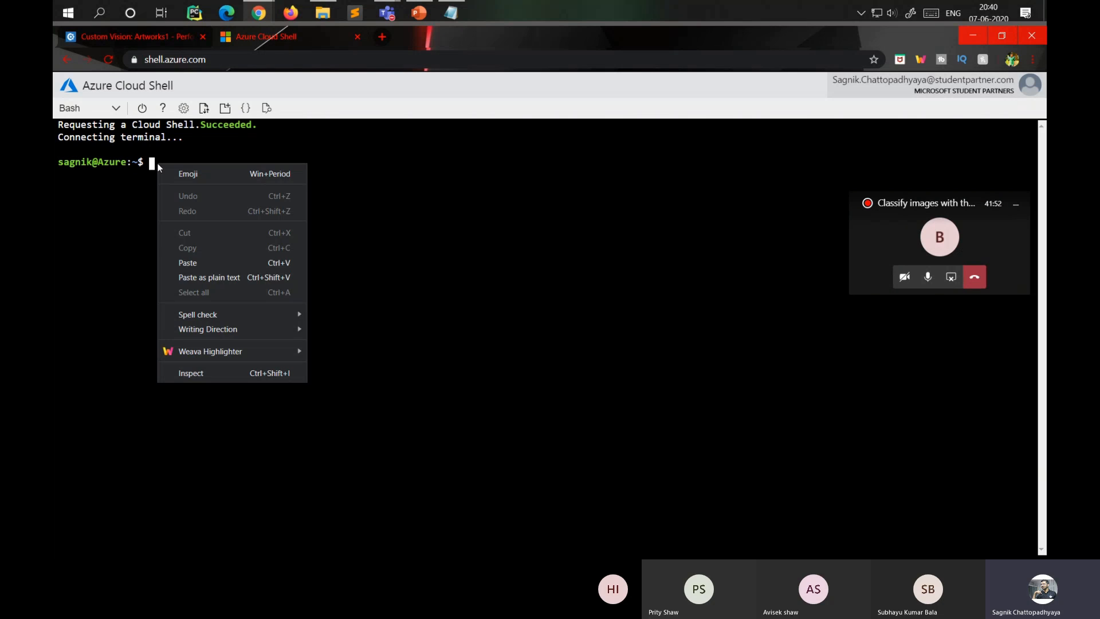
pyautogui.click(198, 263)
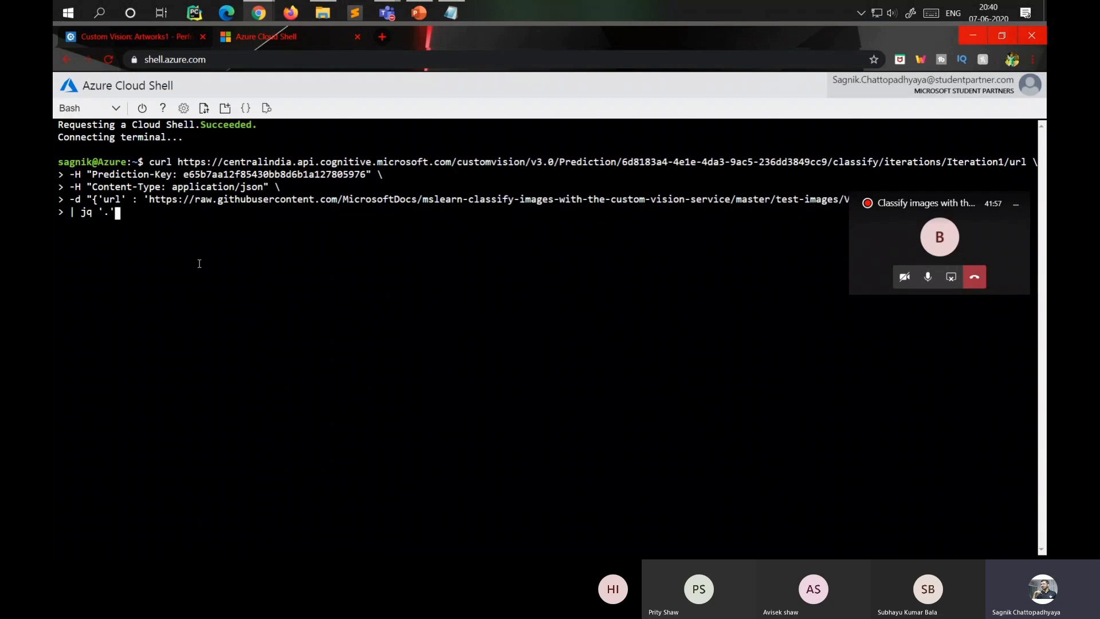
pyautogui.press('Return')
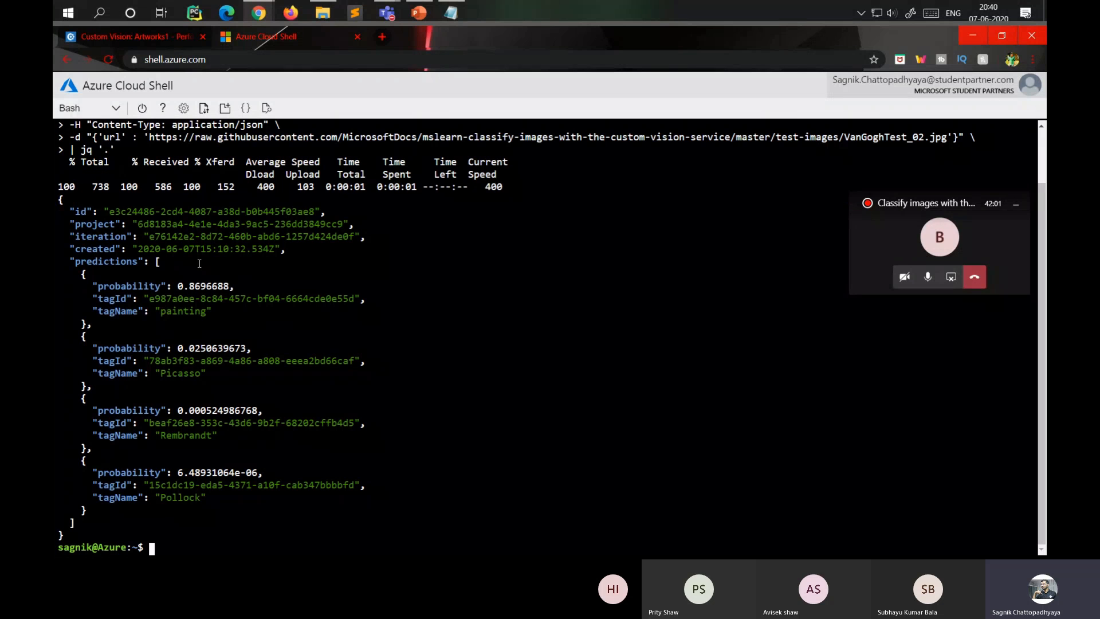
# Step: Examine the returned JSON predictions, comparing the probability for each tag name: painting, Picasso, Rembrandt and Pollock
pyautogui.scroll(2, 199, 264)
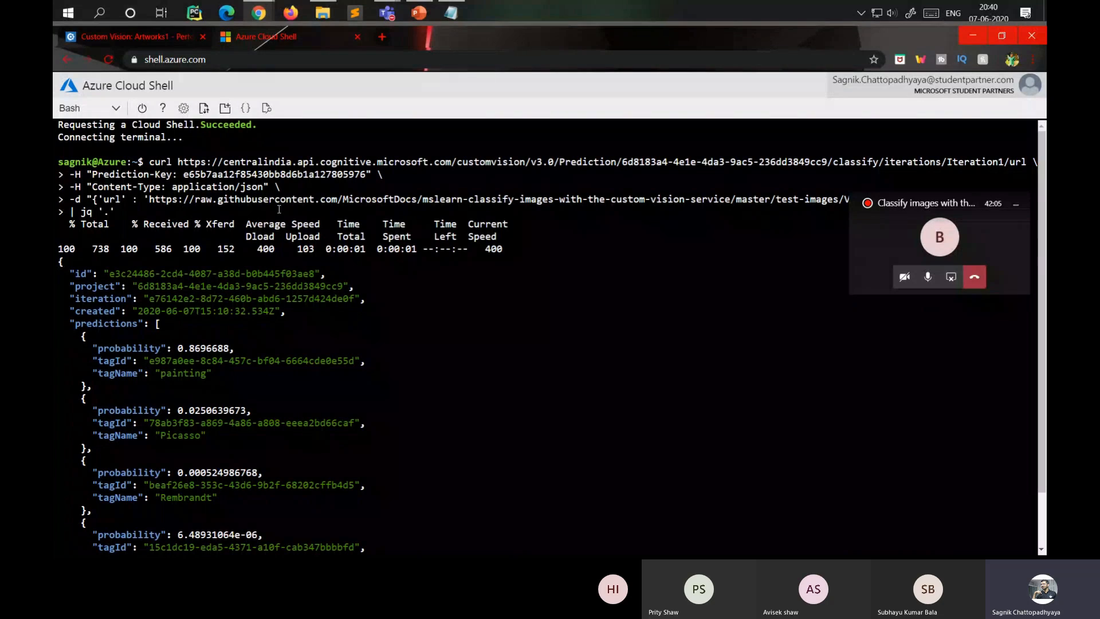
pyautogui.scroll(-2, 279, 209)
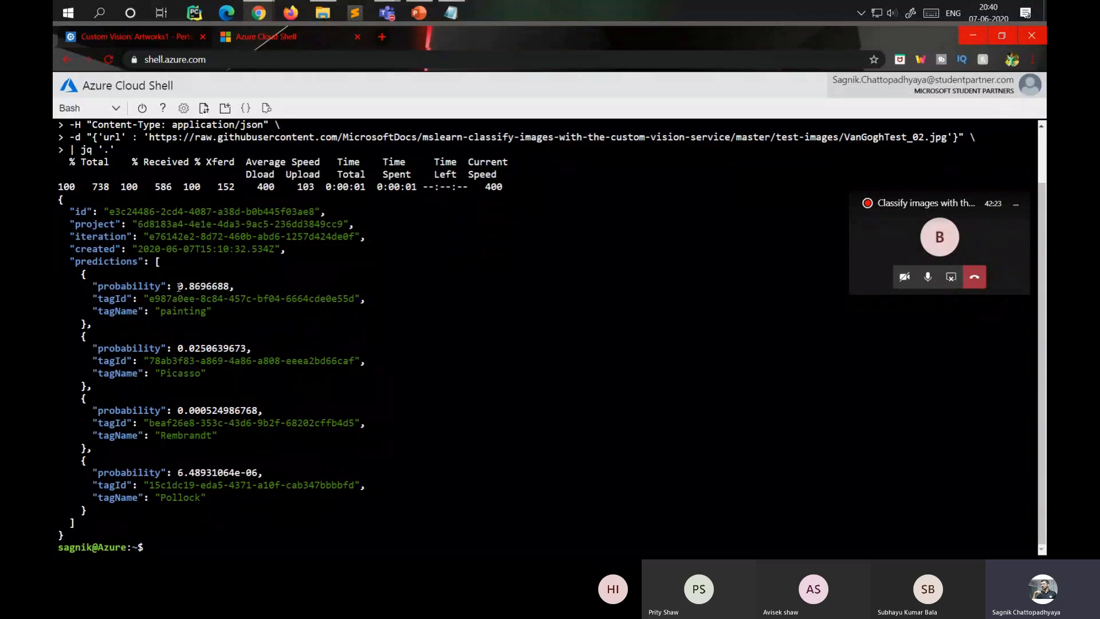
pyautogui.doubleClick(179, 286)
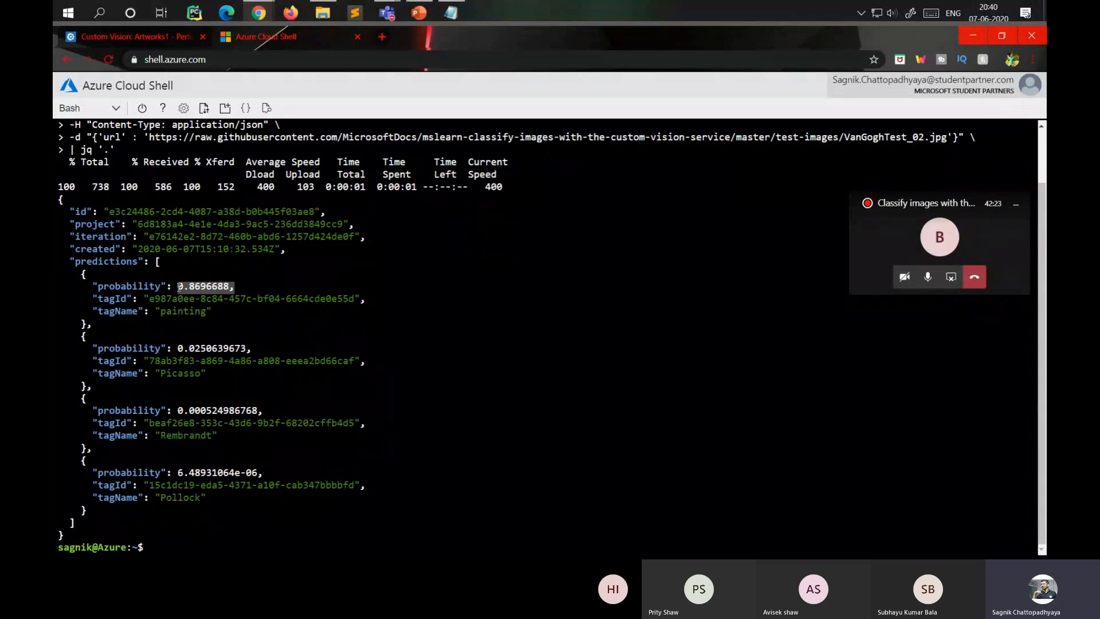
pyautogui.tripleClick(169, 312)
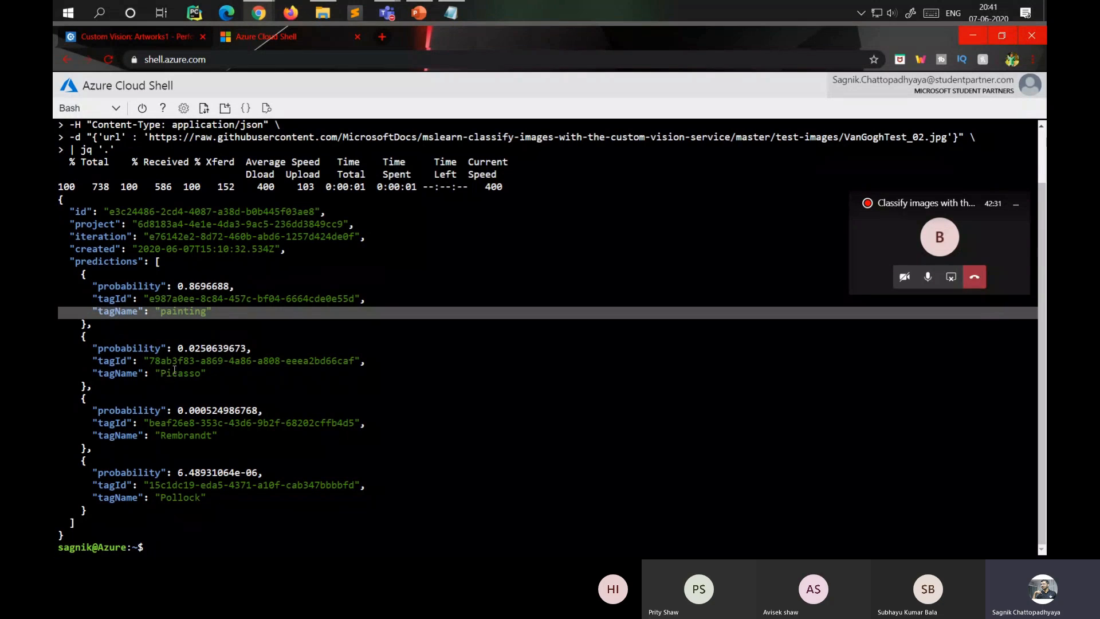
pyautogui.doubleClick(175, 372)
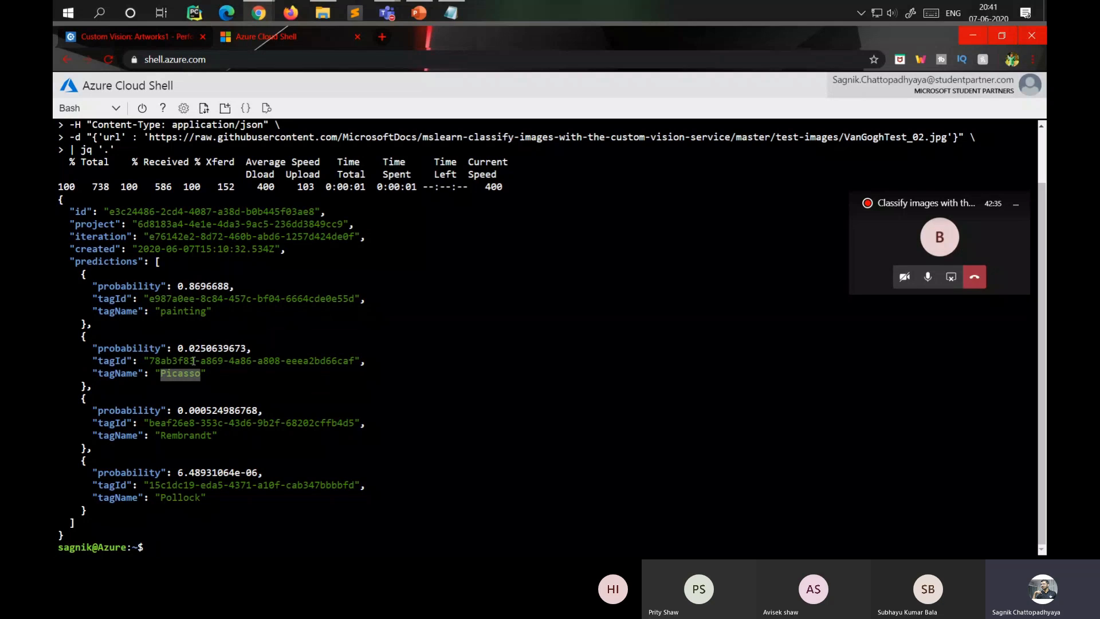
pyautogui.doubleClick(180, 435)
pyautogui.doubleClick(198, 410)
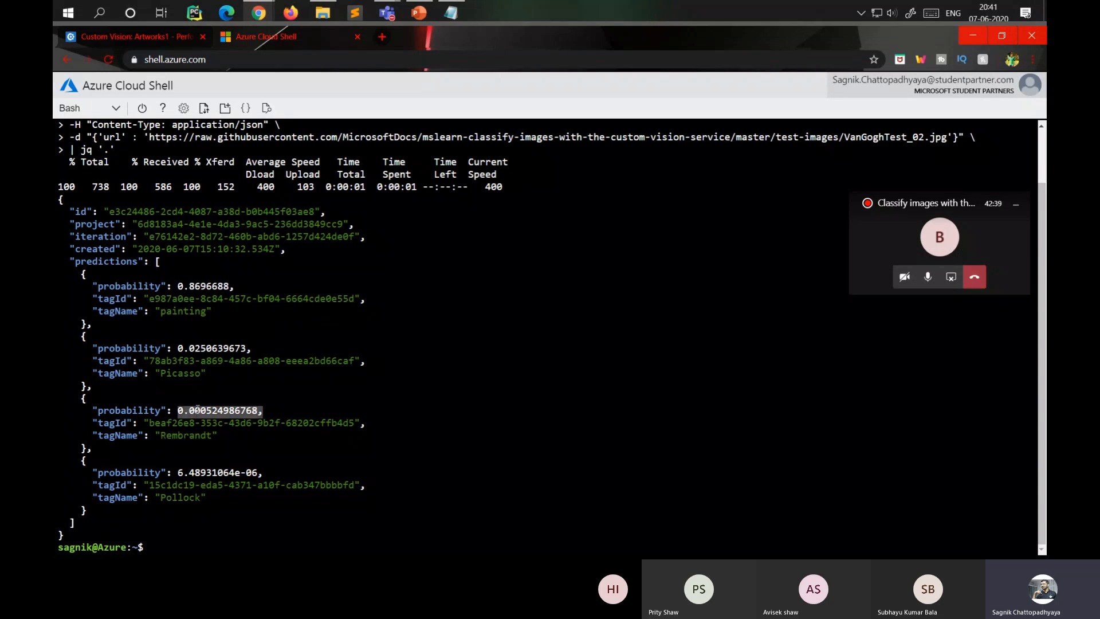
pyautogui.click(198, 409)
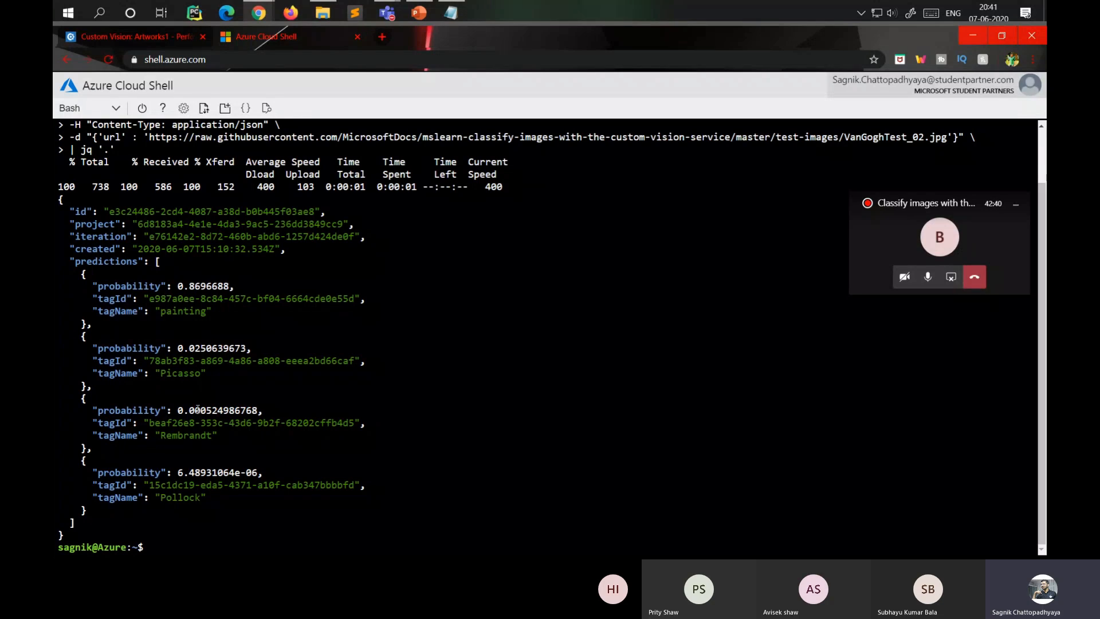
pyautogui.doubleClick(190, 498)
pyautogui.click(250, 464)
pyautogui.click(951, 279)
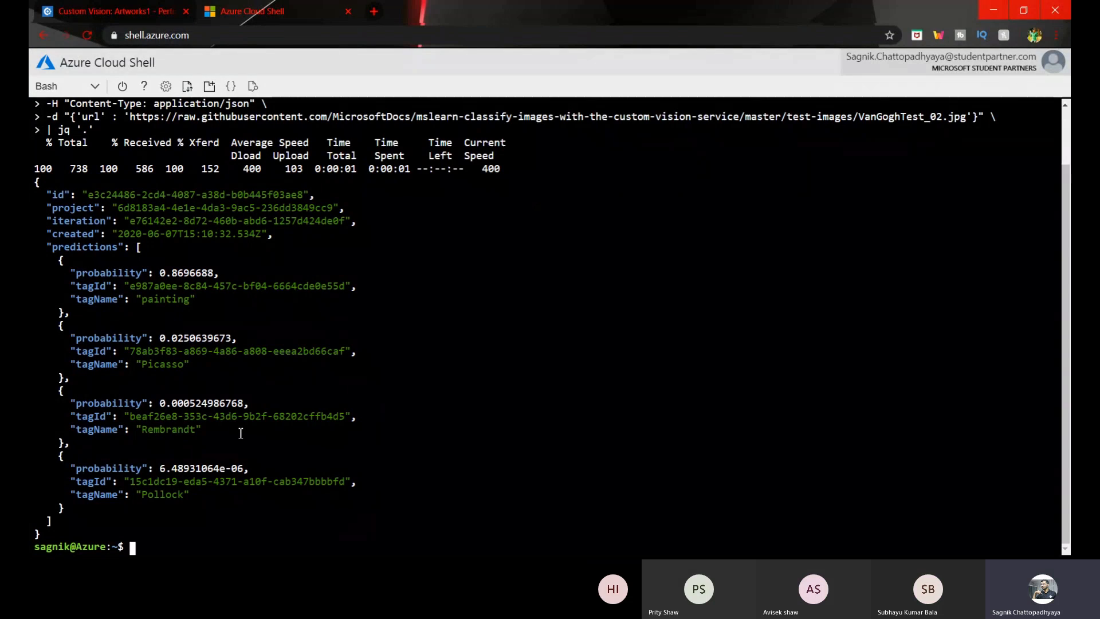
pyautogui.scroll(2, 291, 371)
pyautogui.scroll(-2, 268, 375)
pyautogui.rightClick(263, 329)
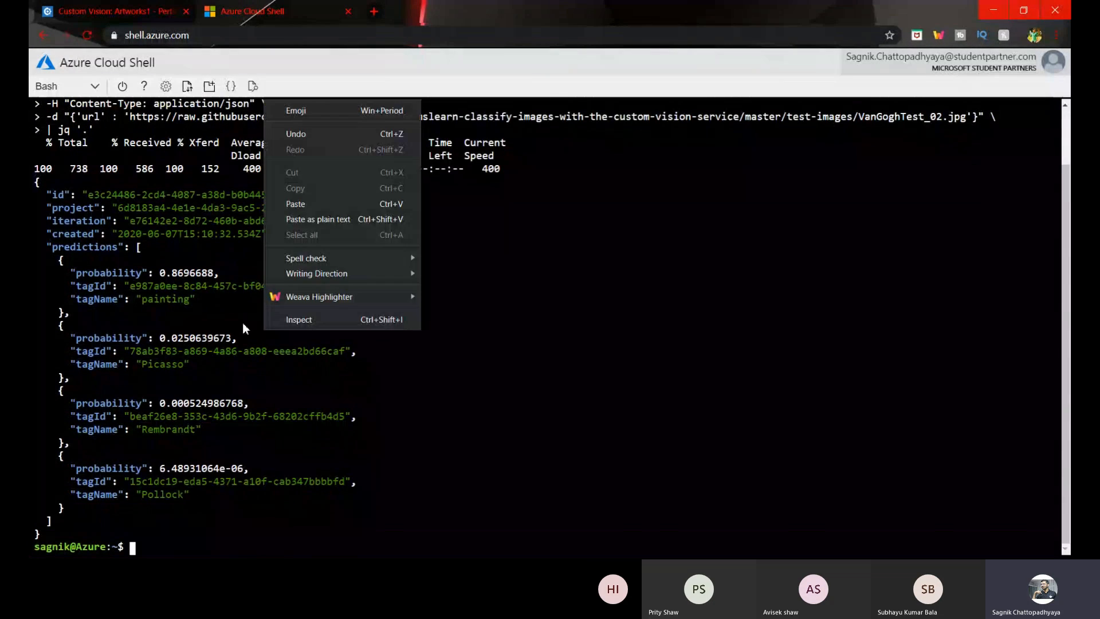
# Step: Paste the curl command for the RembrandtTest_01.jpg test image, including its prediction key, at the Bash prompt and run it
pyautogui.click(58, 196)
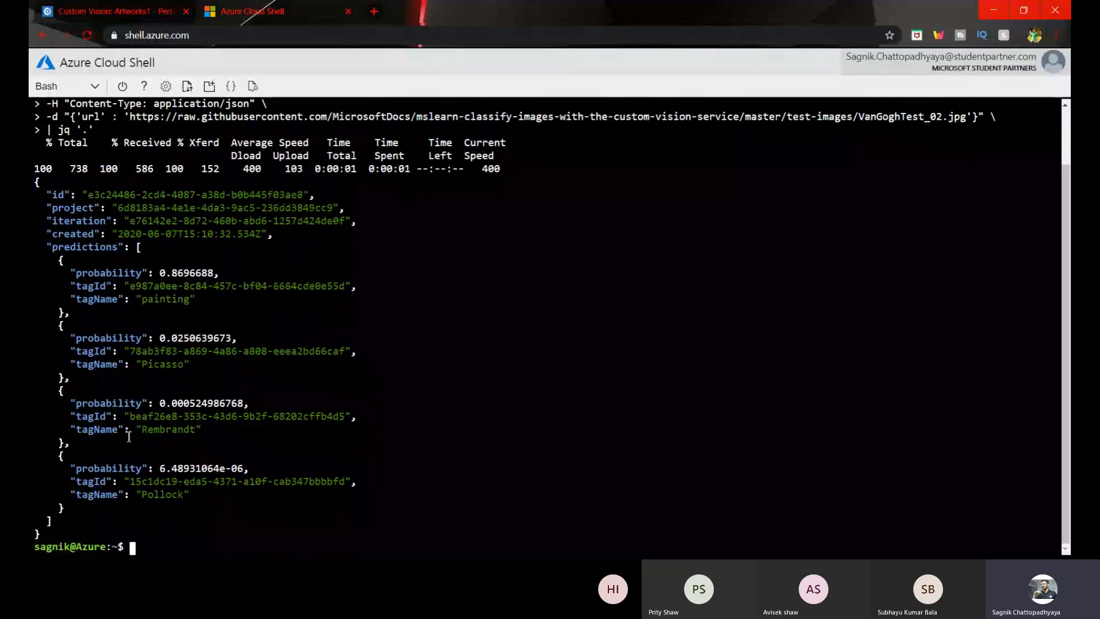
pyautogui.hotkey('alt', 'Tab')
pyautogui.rightClick(131, 543)
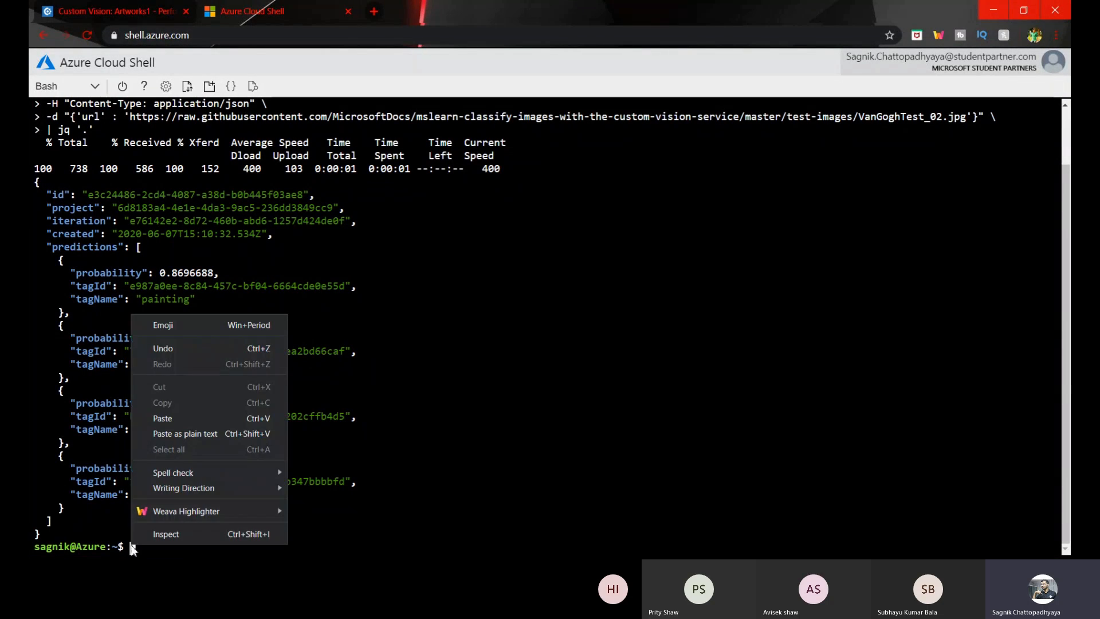
pyautogui.click(191, 422)
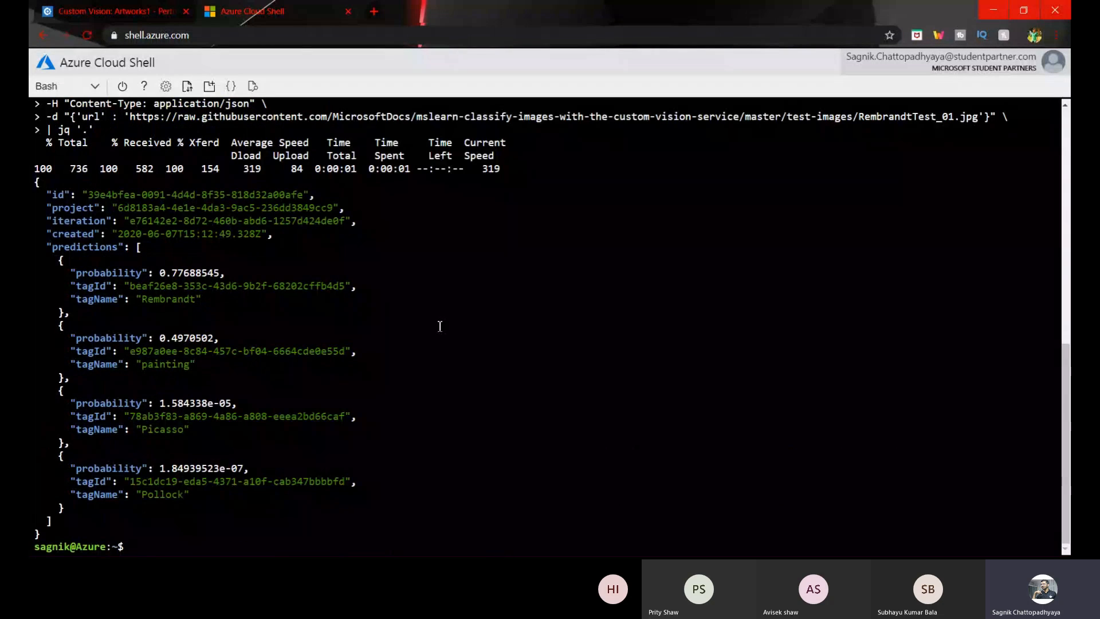
# Step: Compare the tag probabilities returned for RembrandtTest_01.jpg with those returned for VanGoghTest_02.jpg
pyautogui.scroll(9, 440, 326)
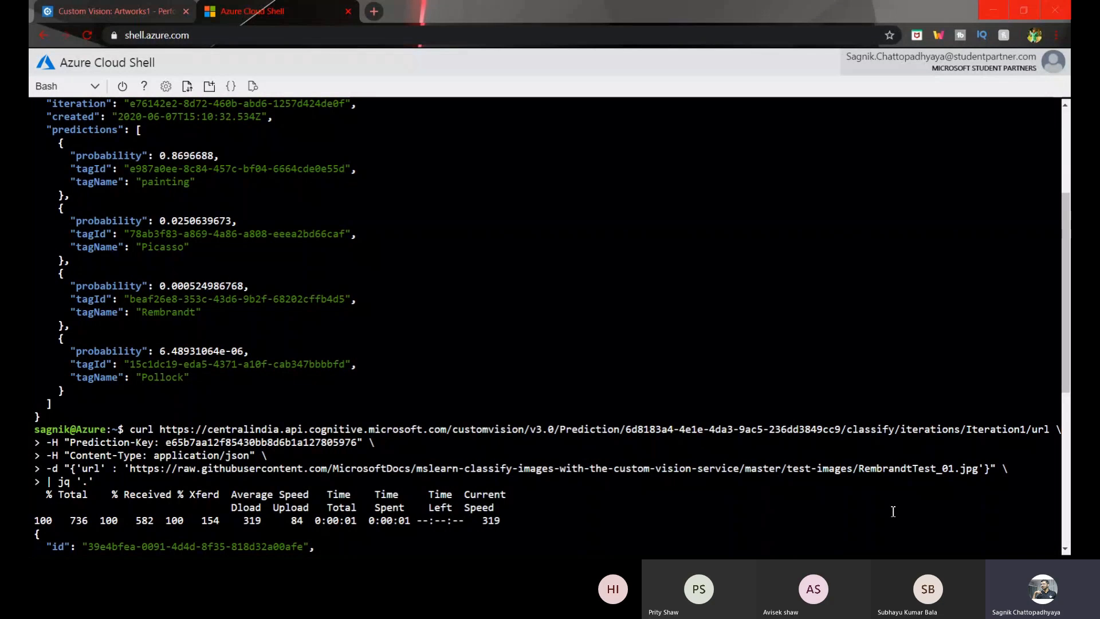
pyautogui.scroll(2, 804, 325)
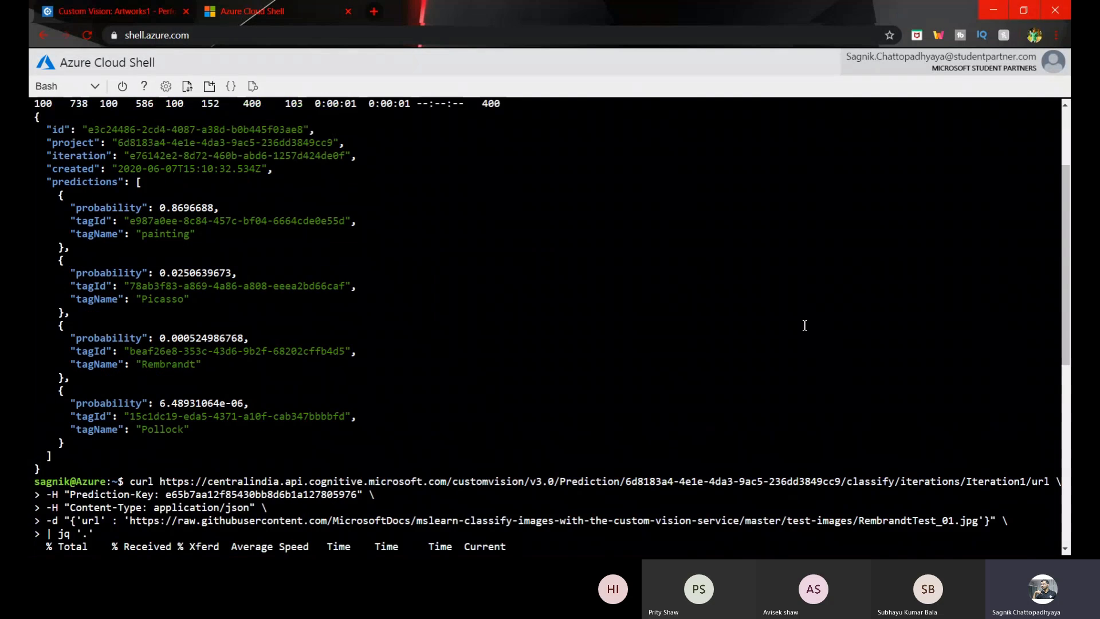
pyautogui.scroll(4, 804, 325)
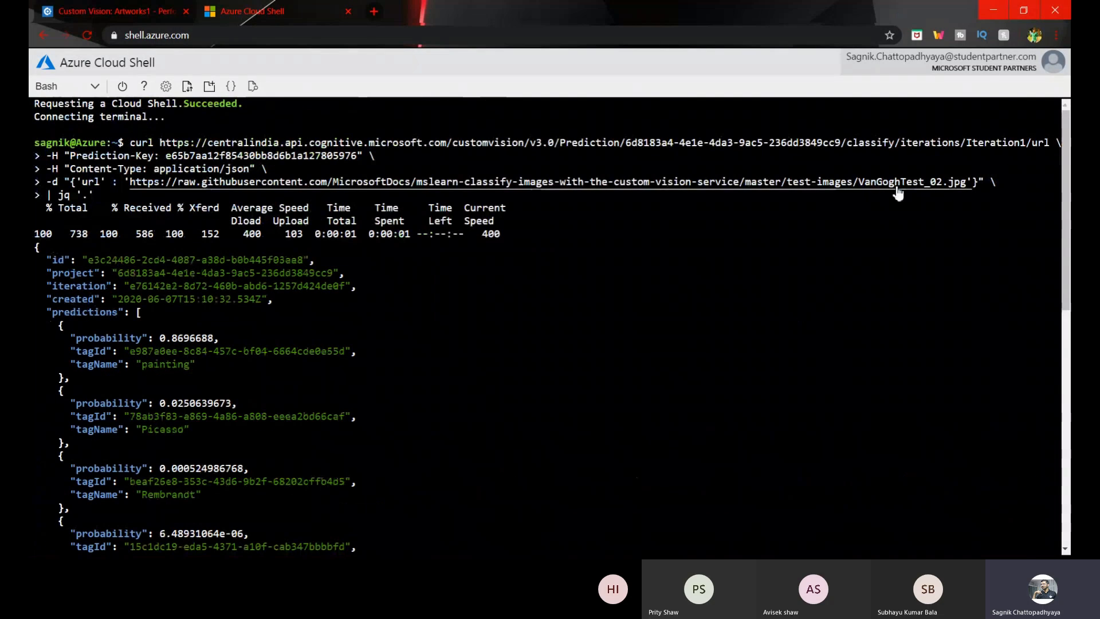
pyautogui.scroll(-6, 869, 239)
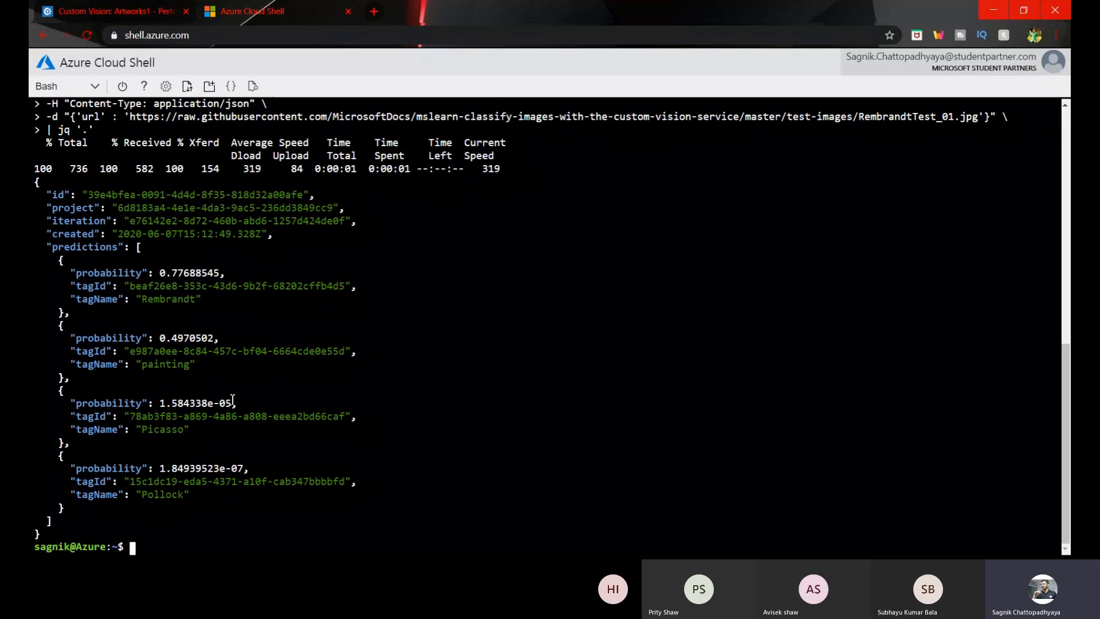
pyautogui.scroll(2, 244, 482)
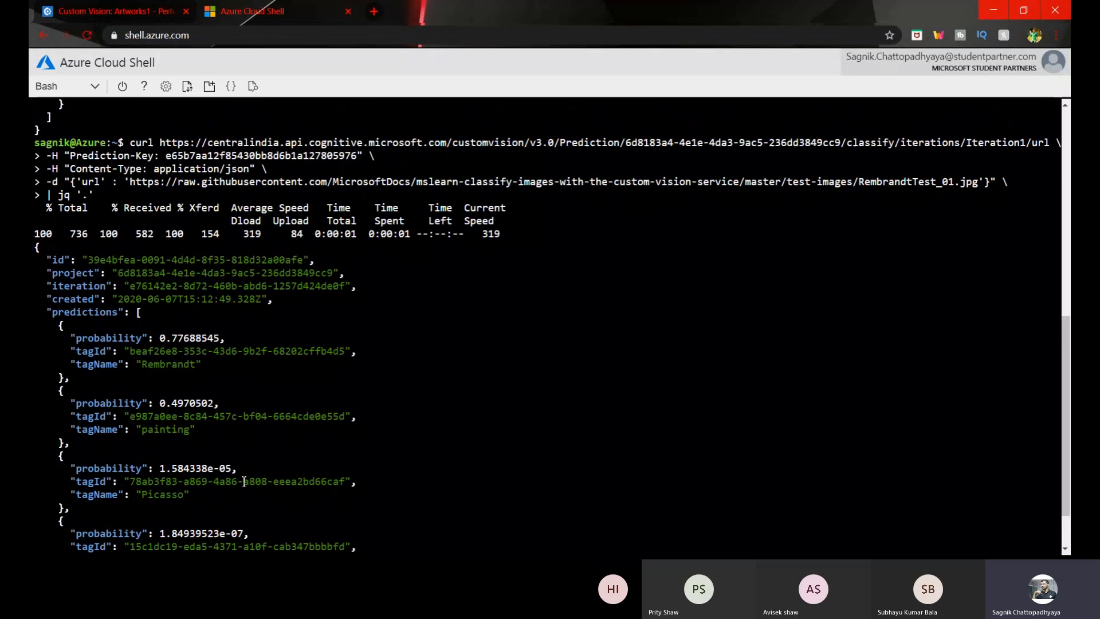
pyautogui.scroll(6, 244, 481)
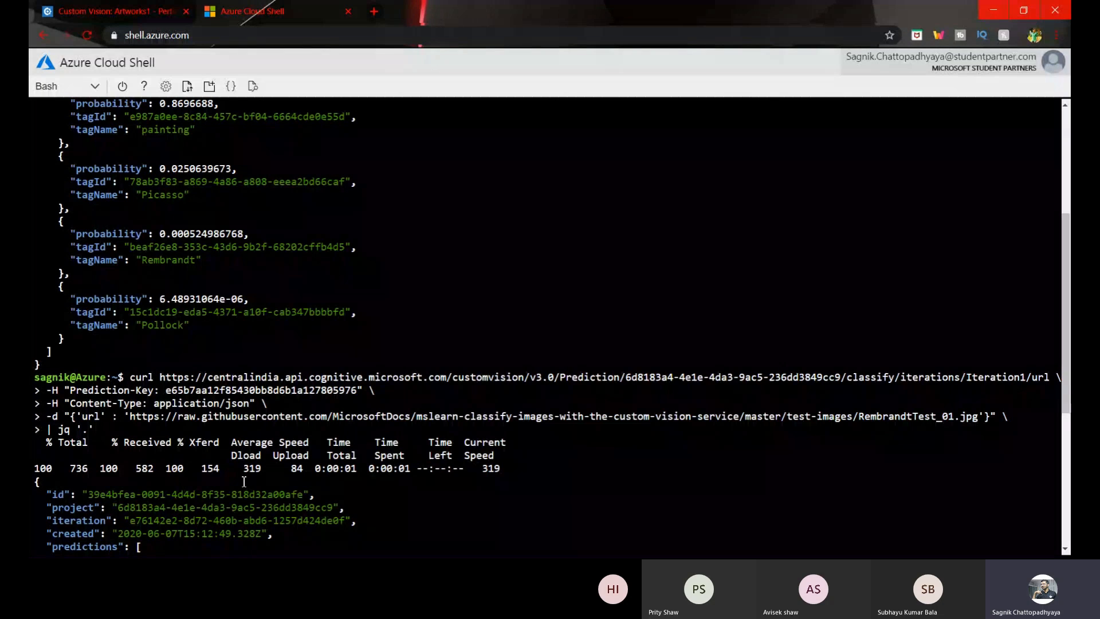
pyautogui.scroll(5, 336, 385)
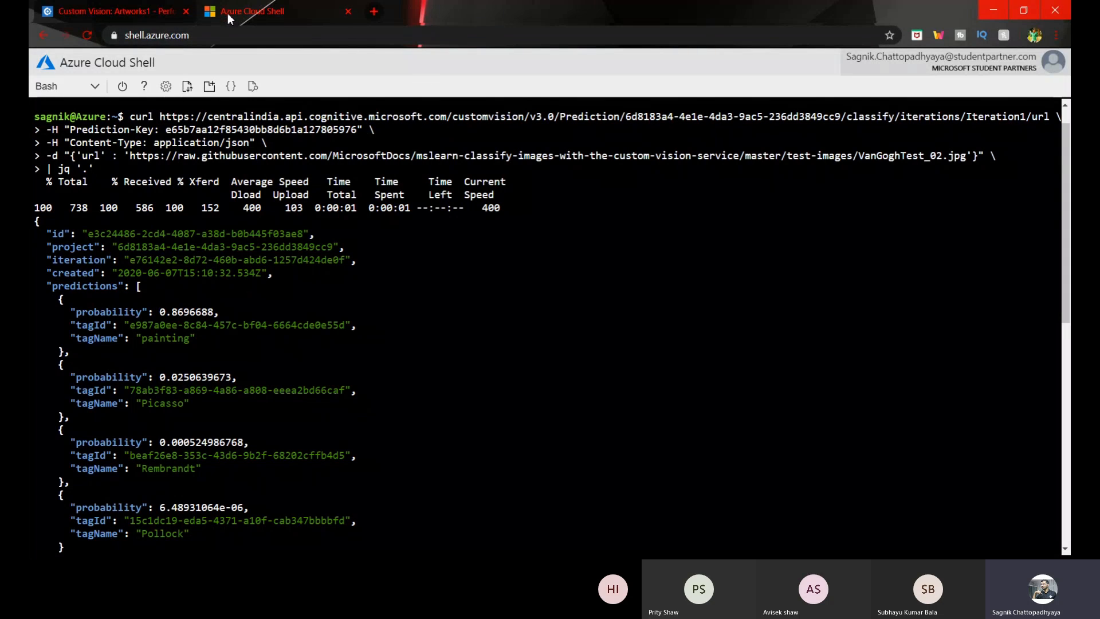
# Step: Return to Custom Vision, close the Prediction API instructions and go to the projects overview at customvision.ai/projects/
pyautogui.click(136, 13)
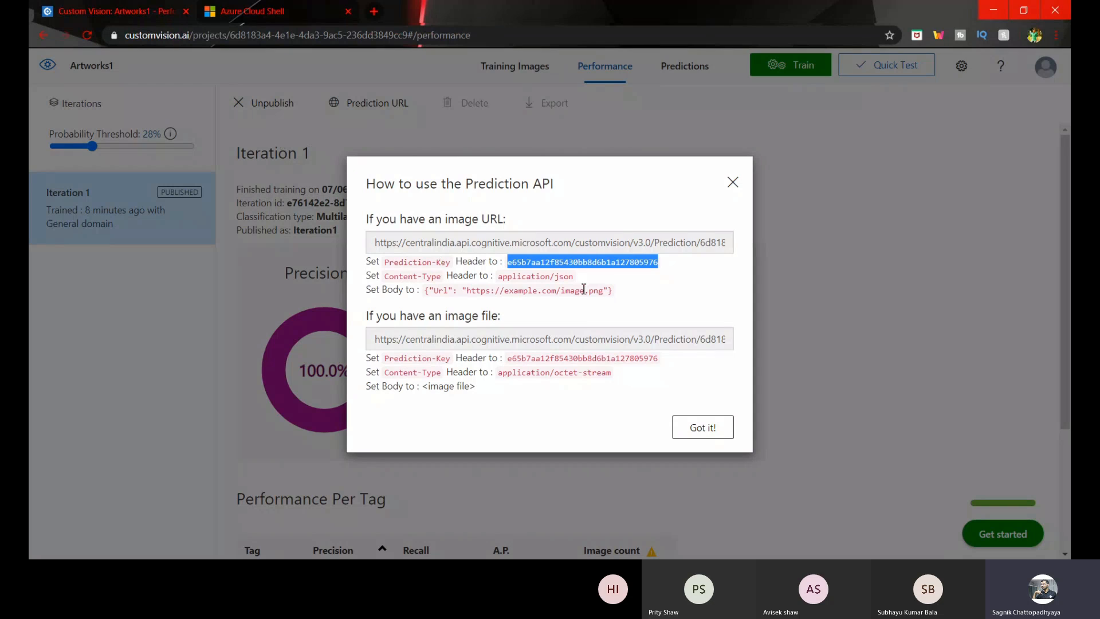
pyautogui.click(733, 183)
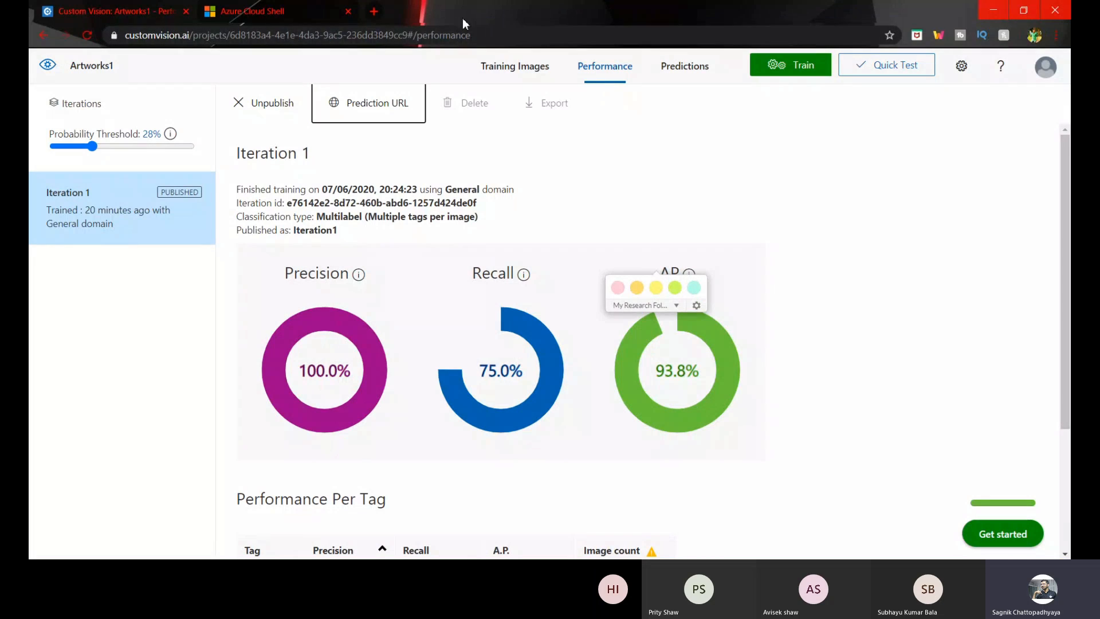
pyautogui.moveTo(471, 35); pyautogui.dragTo(227, 69)
pyautogui.click(227, 69)
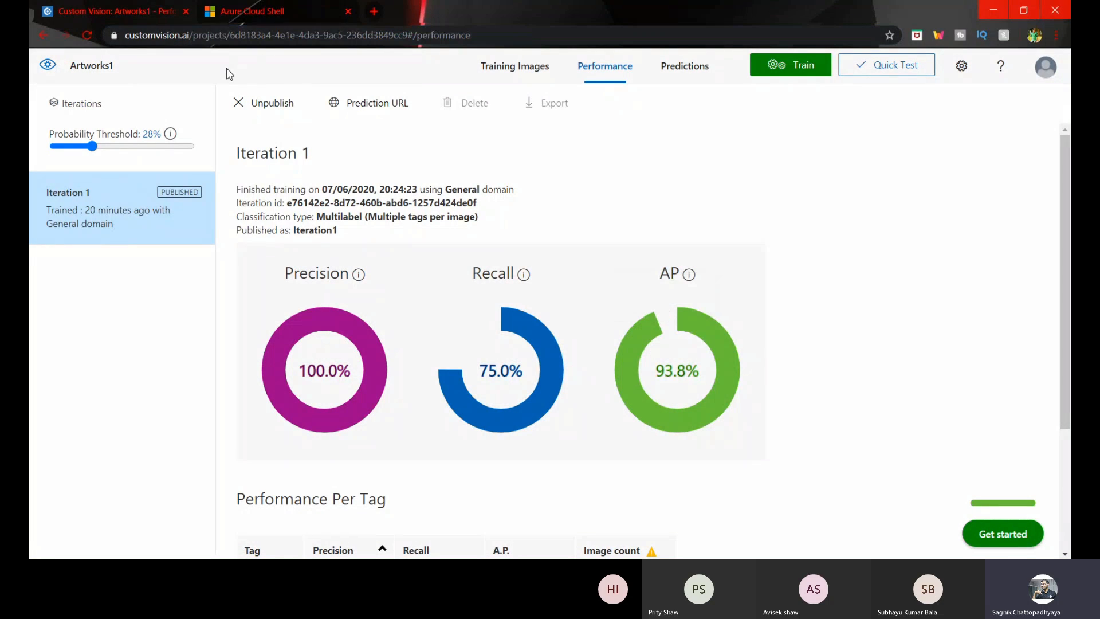
pyautogui.moveTo(471, 35); pyautogui.dragTo(235, 41)
pyautogui.press('BackSpace')
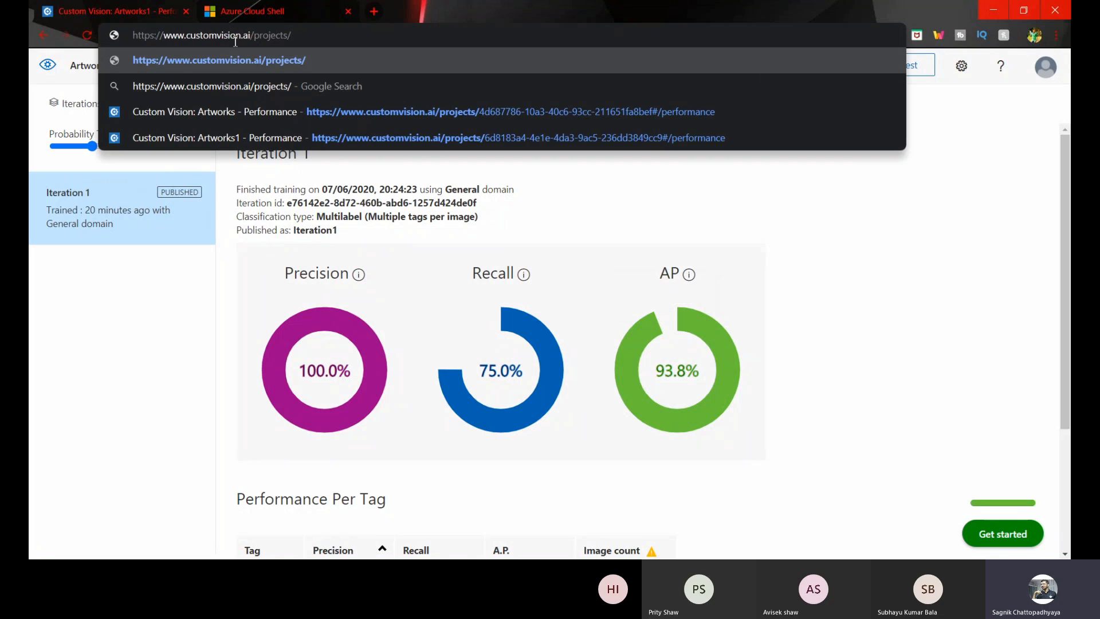
pyautogui.press('Return')
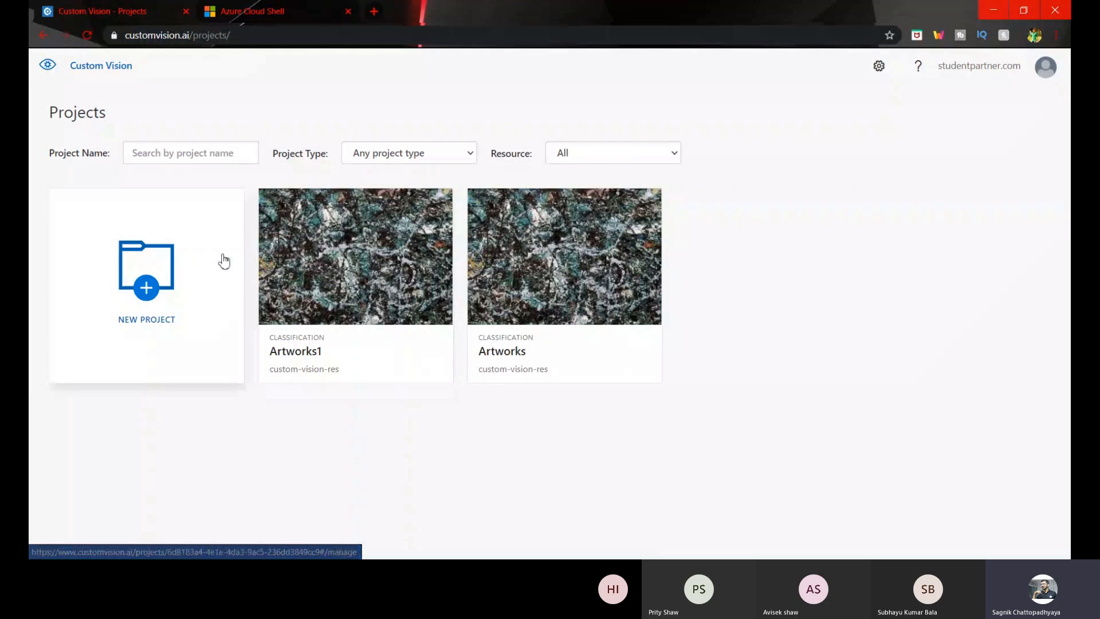
# Step: Start a new Custom Vision project named FaceMask, keeping custom-vision-res1 [S0] as its resource
pyautogui.click(223, 258)
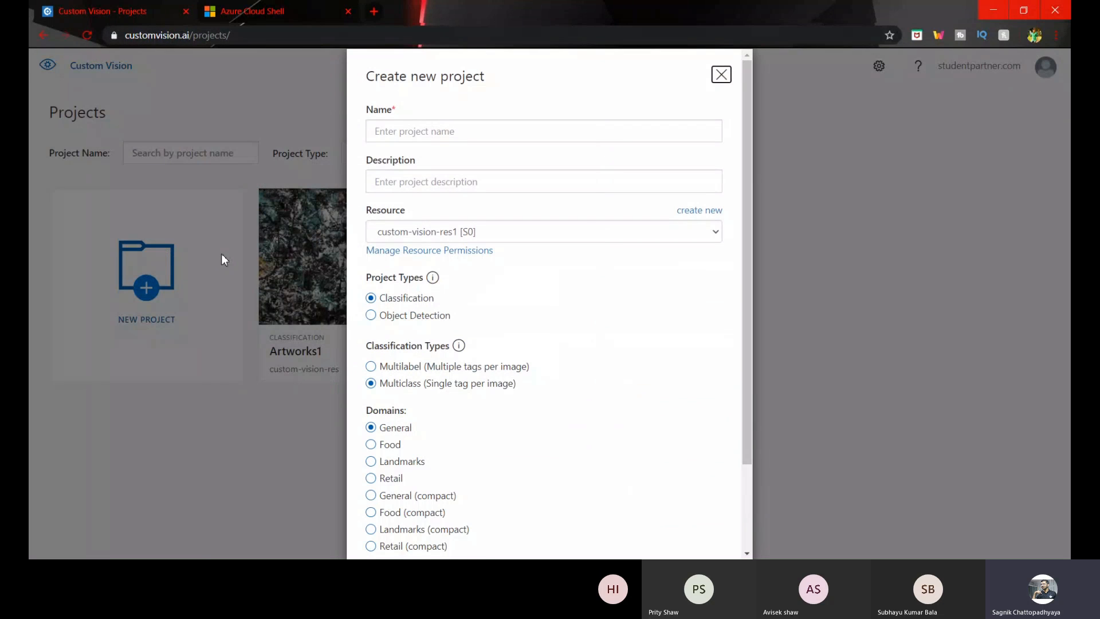
pyautogui.click(435, 135)
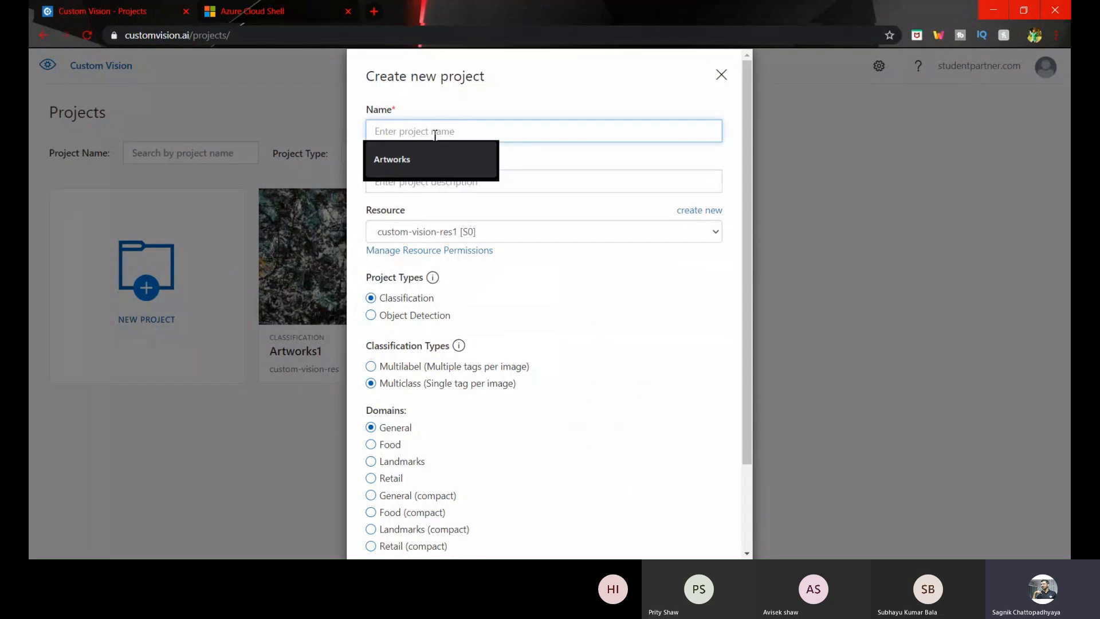
pyautogui.write('Face')
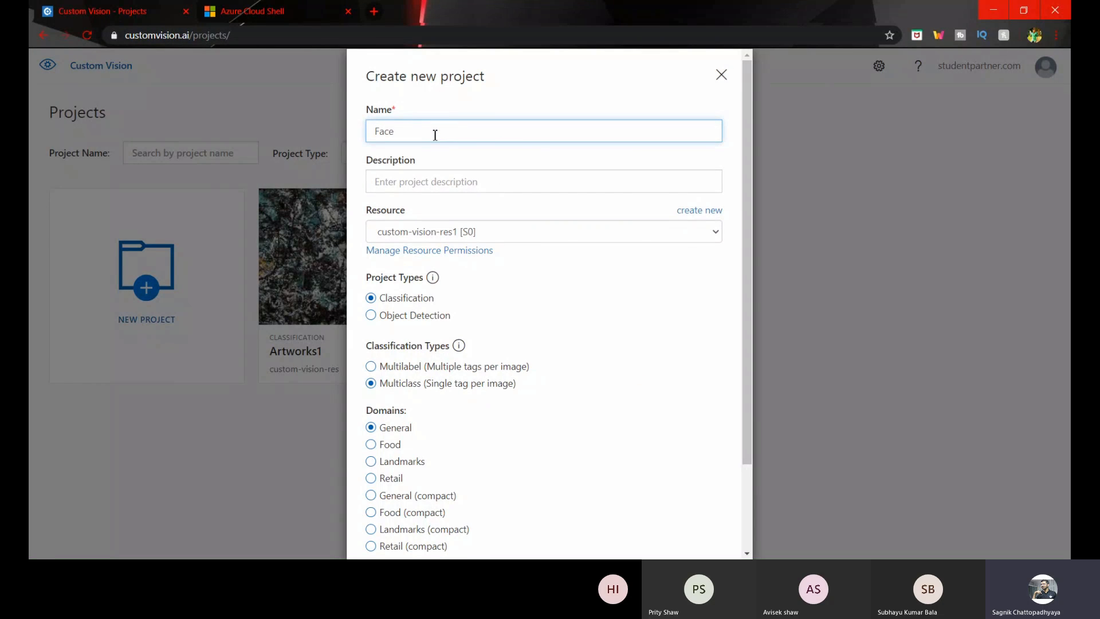
pyautogui.write('MAsk')
pyautogui.press('BackSpace')
pyautogui.write('a')
pyautogui.click(457, 236)
pyautogui.click(552, 197)
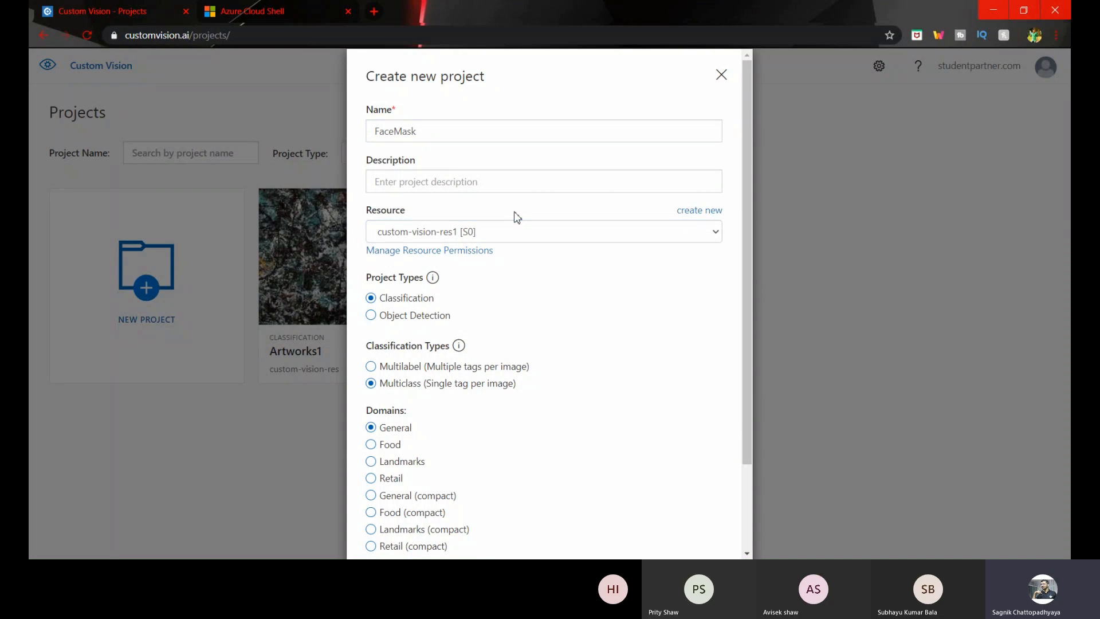
# Step: Set the classification type to Multilabel (Multiple tags per image), keep the General domain and create the project
pyautogui.scroll(-2, 441, 323)
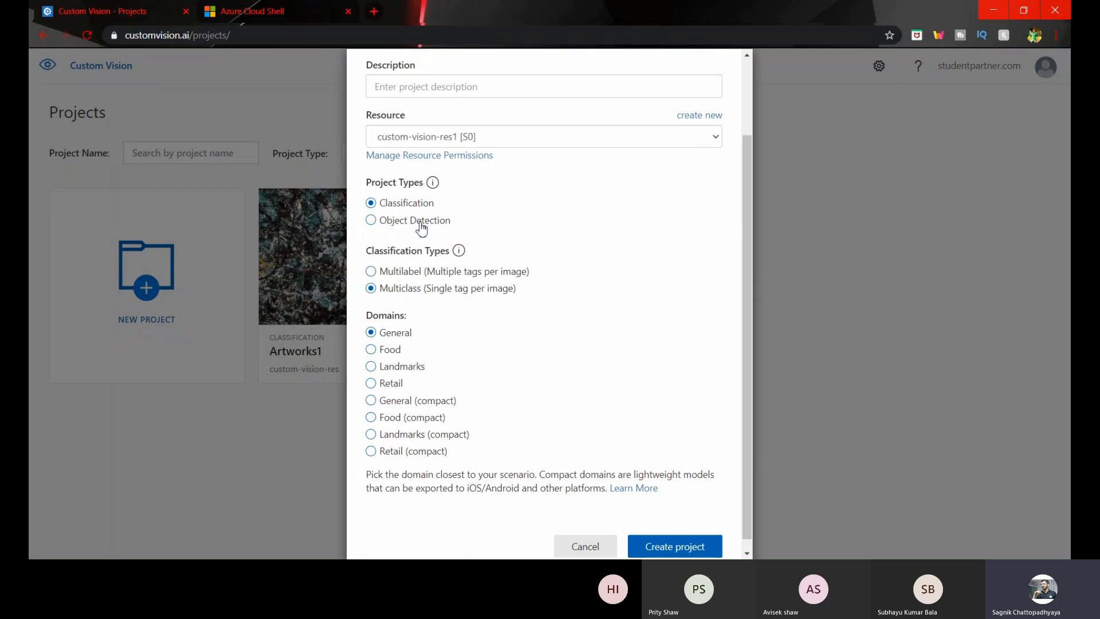
pyautogui.click(439, 273)
pyautogui.scroll(-1, 526, 341)
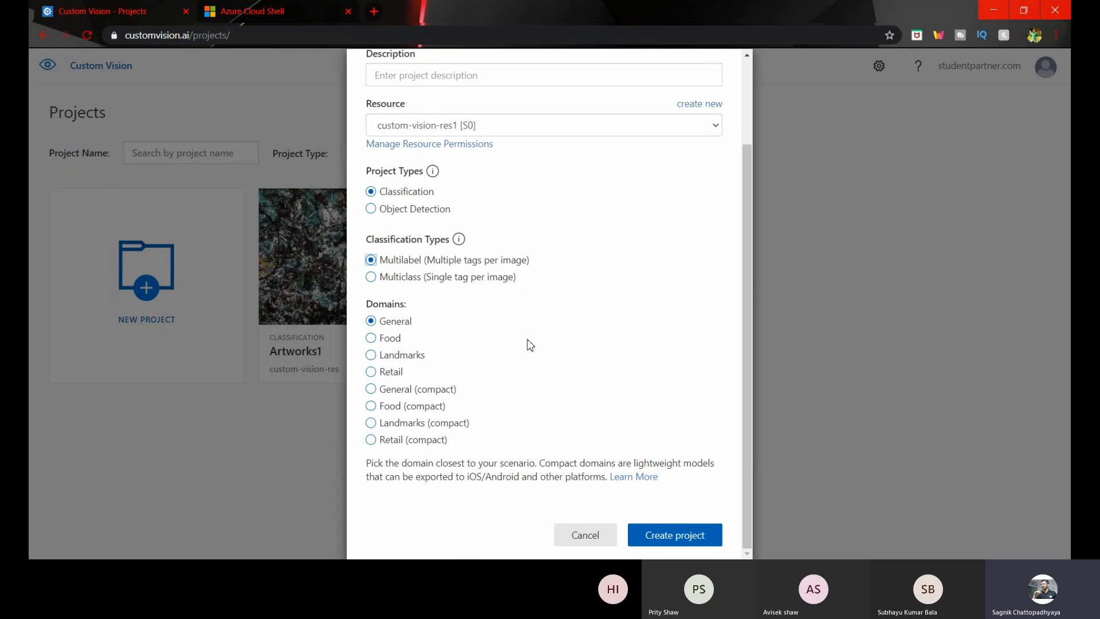
pyautogui.click(676, 544)
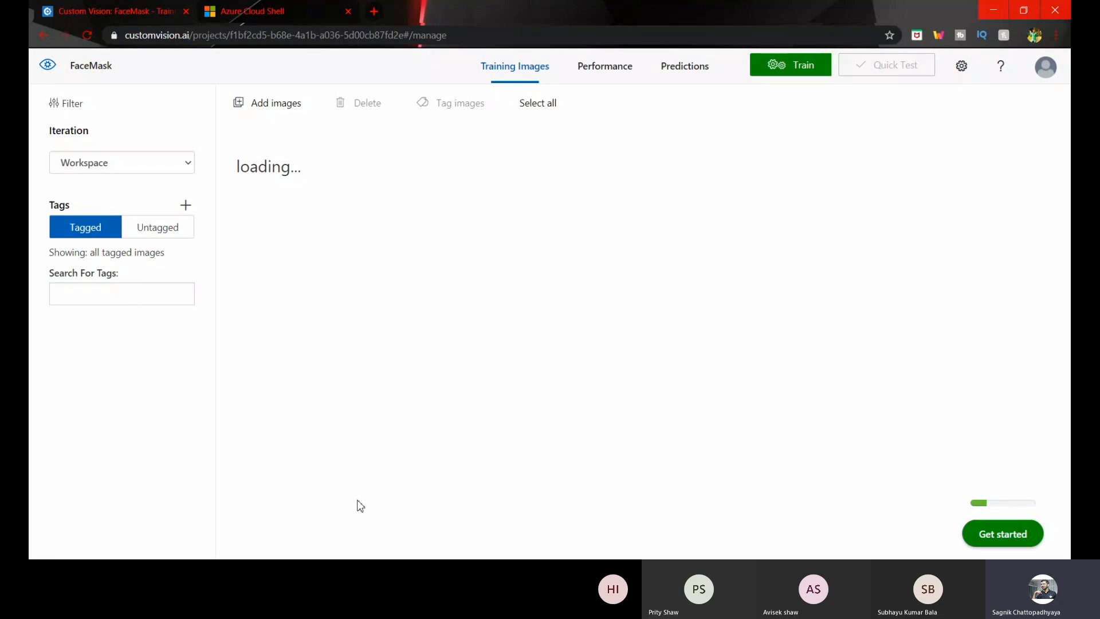
# Step: Create two tags in the FaceMask project named human and withMask
pyautogui.click(185, 207)
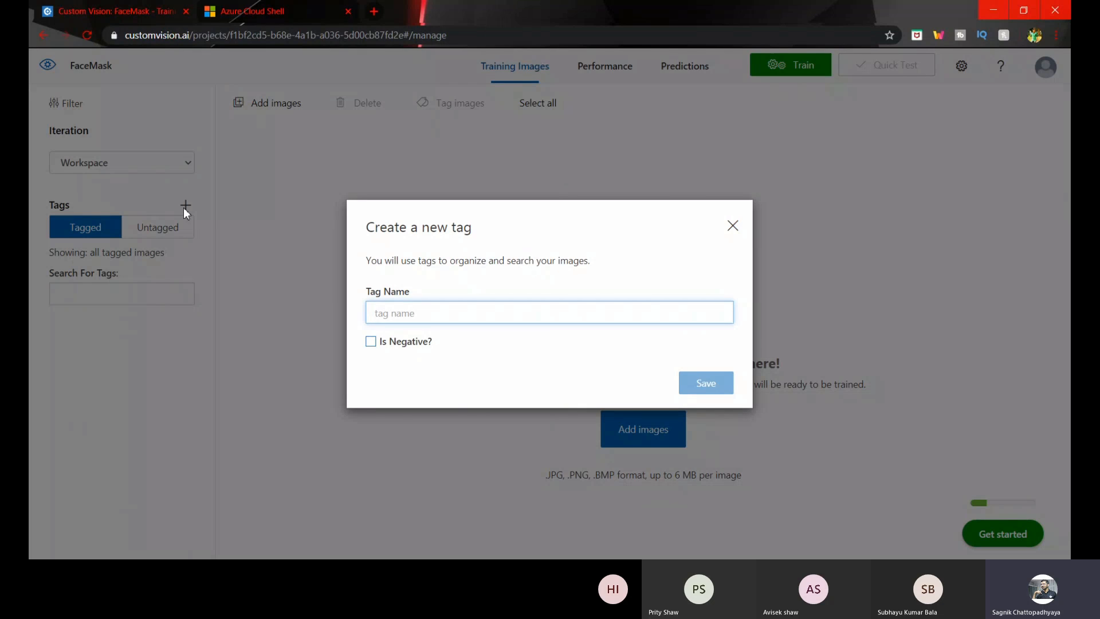
pyautogui.write('human')
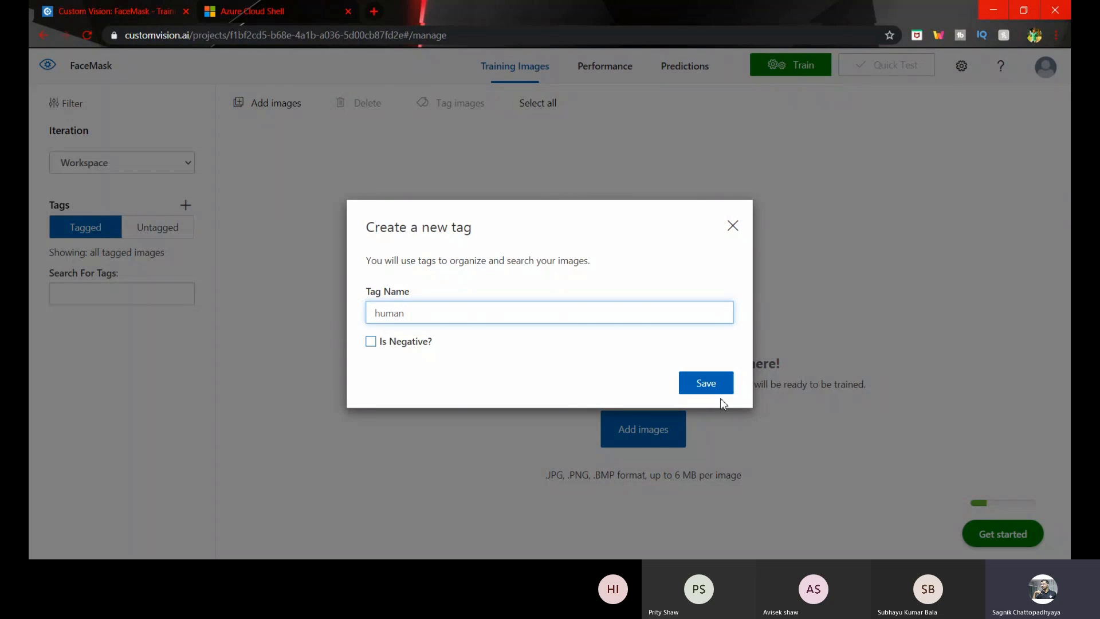
pyautogui.click(710, 384)
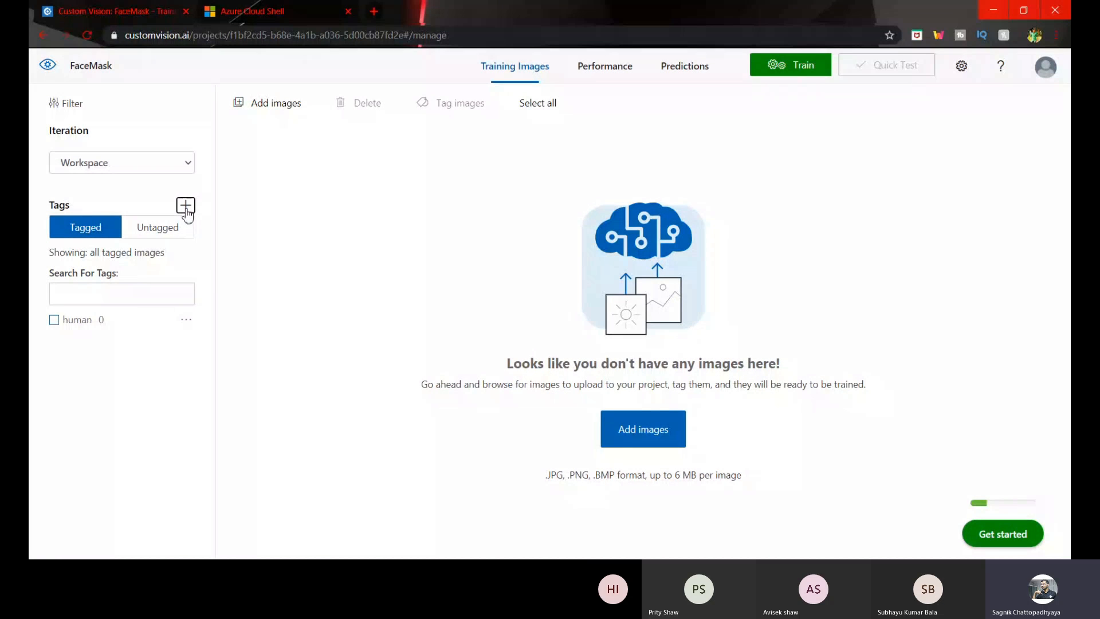
pyautogui.click(185, 206)
pyautogui.click(442, 318)
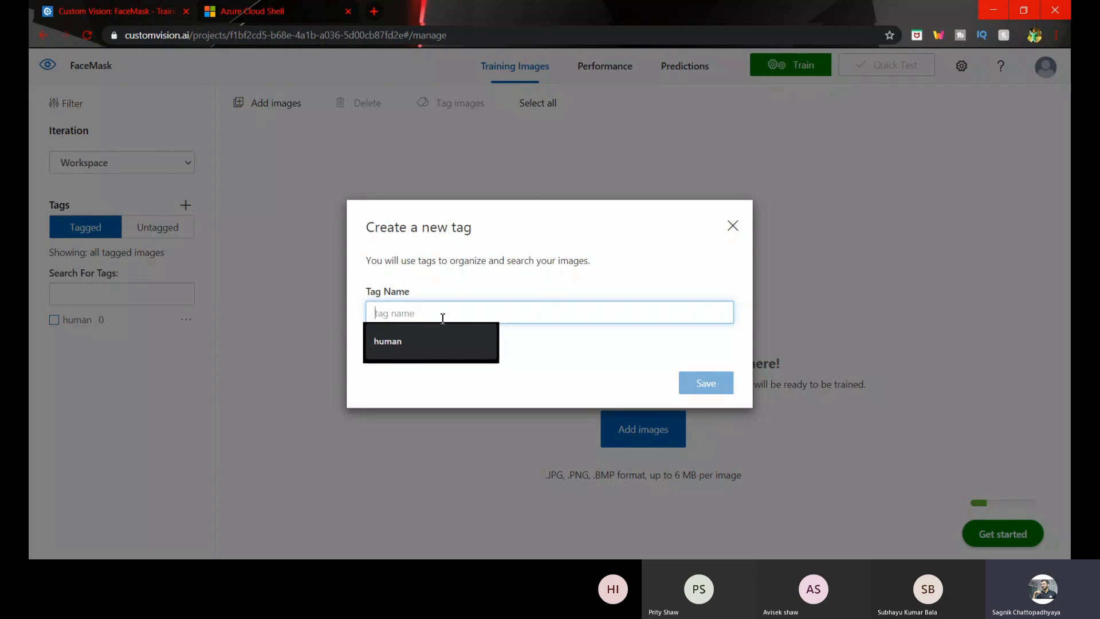
pyautogui.write('withMask')
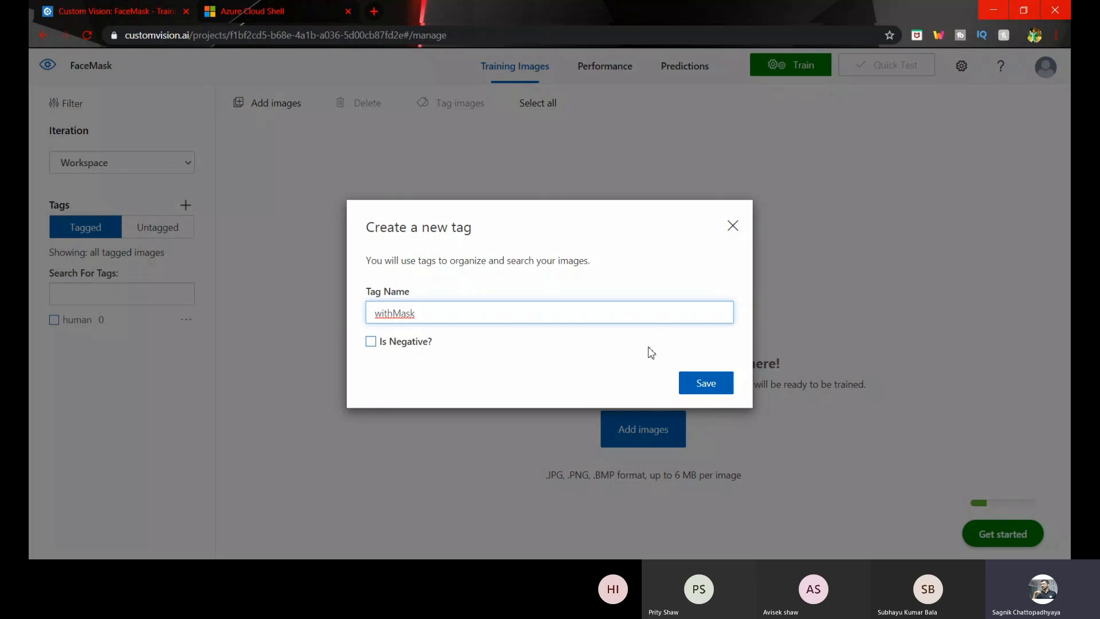
pyautogui.click(707, 387)
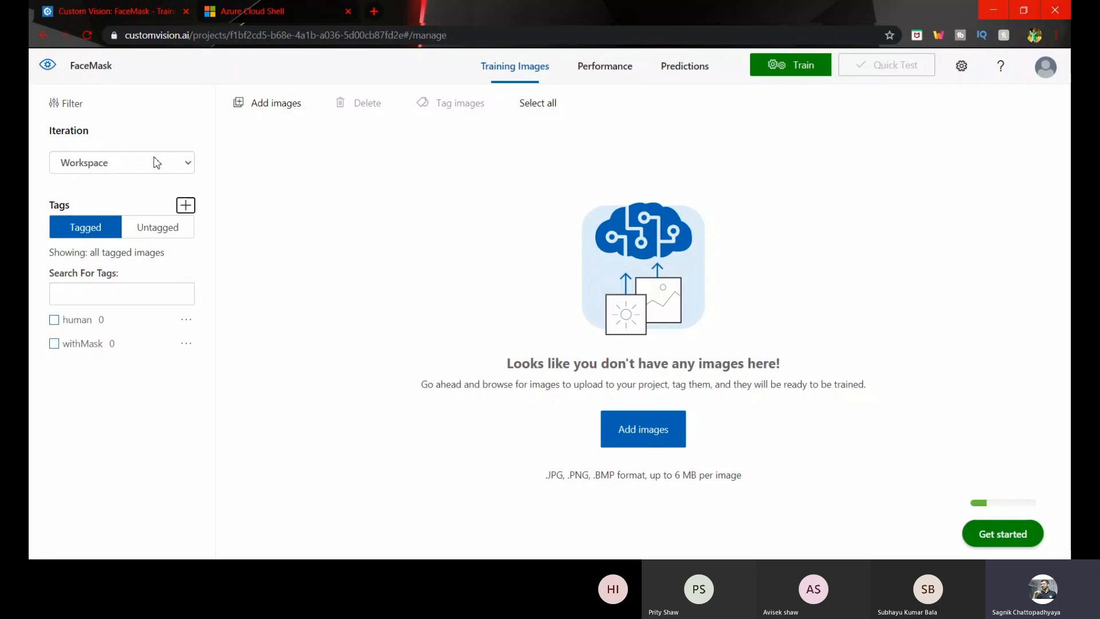
# Step: Add a third tag named withoutMask to the project
pyautogui.click(187, 205)
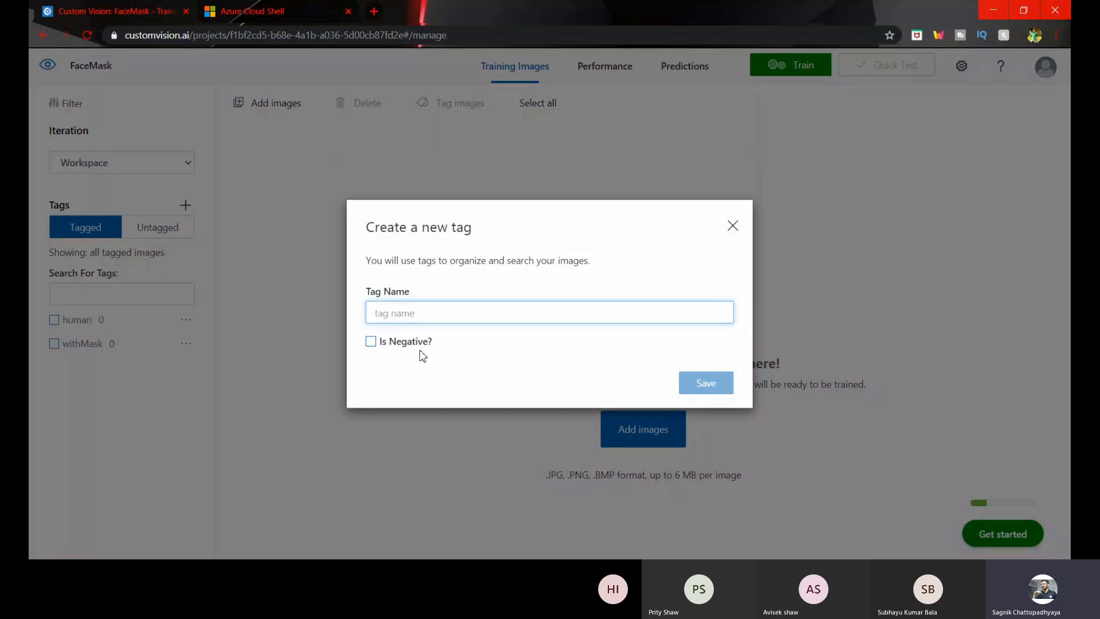
pyautogui.write('withour')
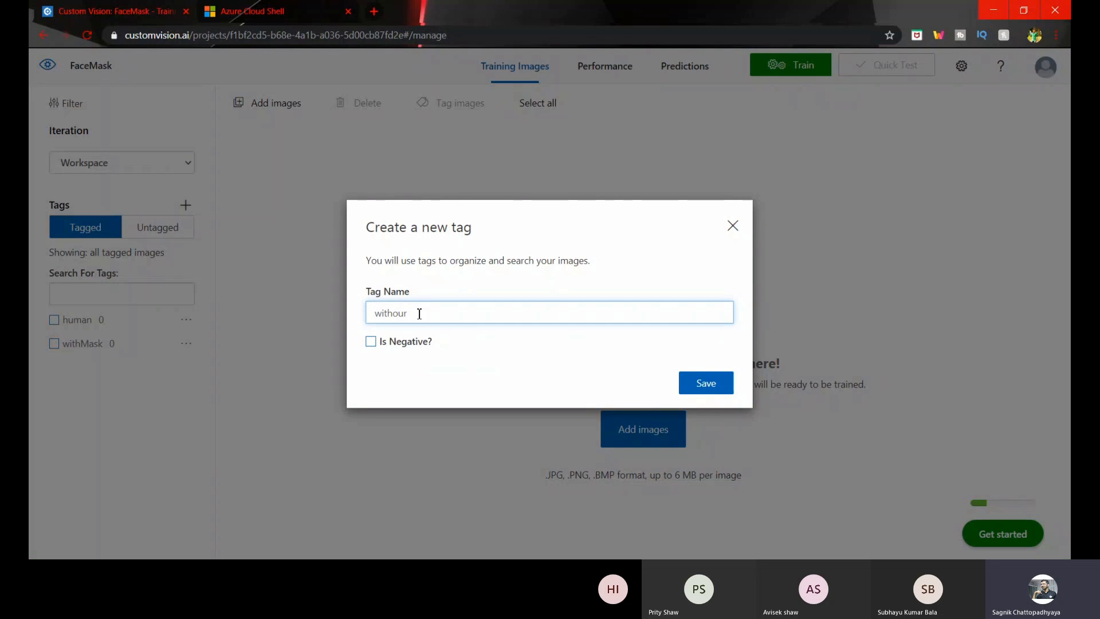
pyautogui.press('BackSpace')
pyautogui.write('tMask')
pyautogui.click(703, 389)
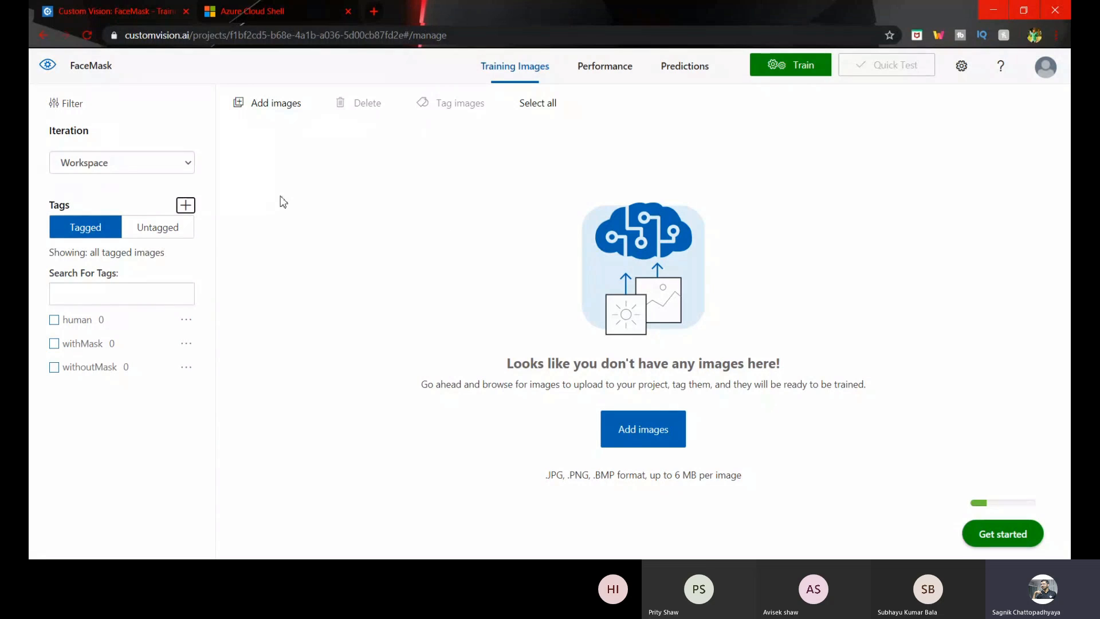
# Step: Add 12 training images from the Desktop > Face > with mask folder, leaving out the first photo in each visible row
pyautogui.click(655, 421)
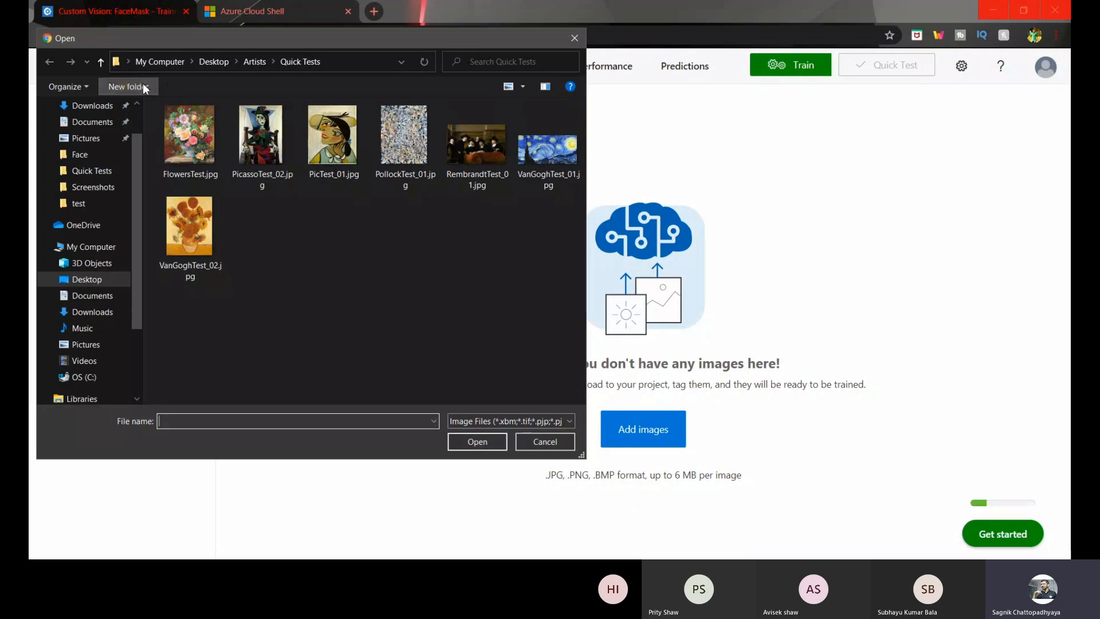
pyautogui.click(101, 61)
pyautogui.click(104, 65)
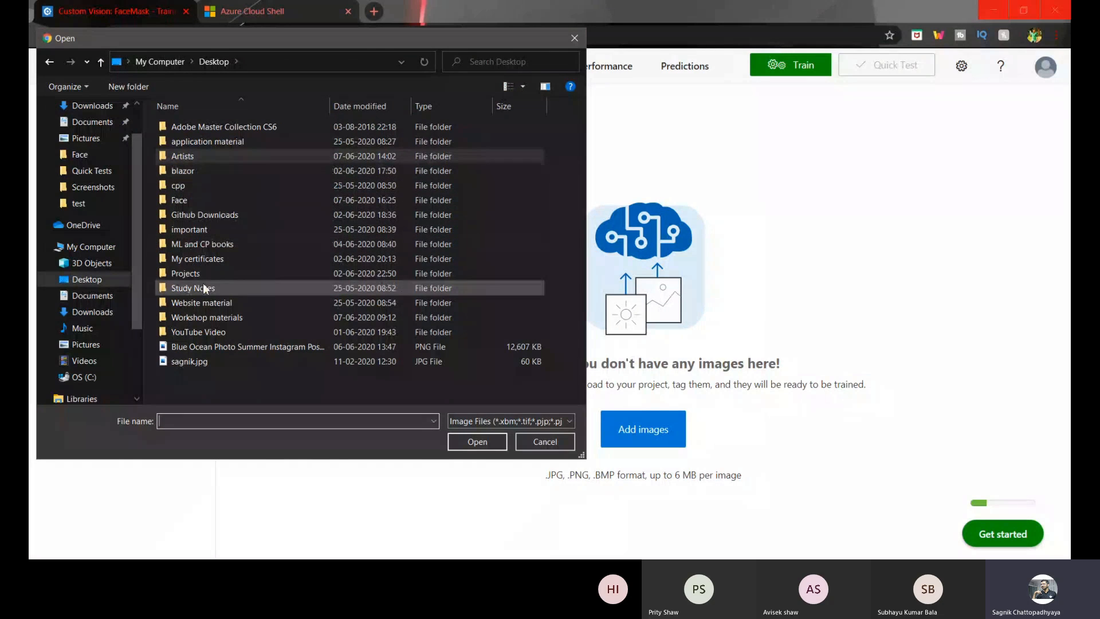
pyautogui.doubleClick(219, 196)
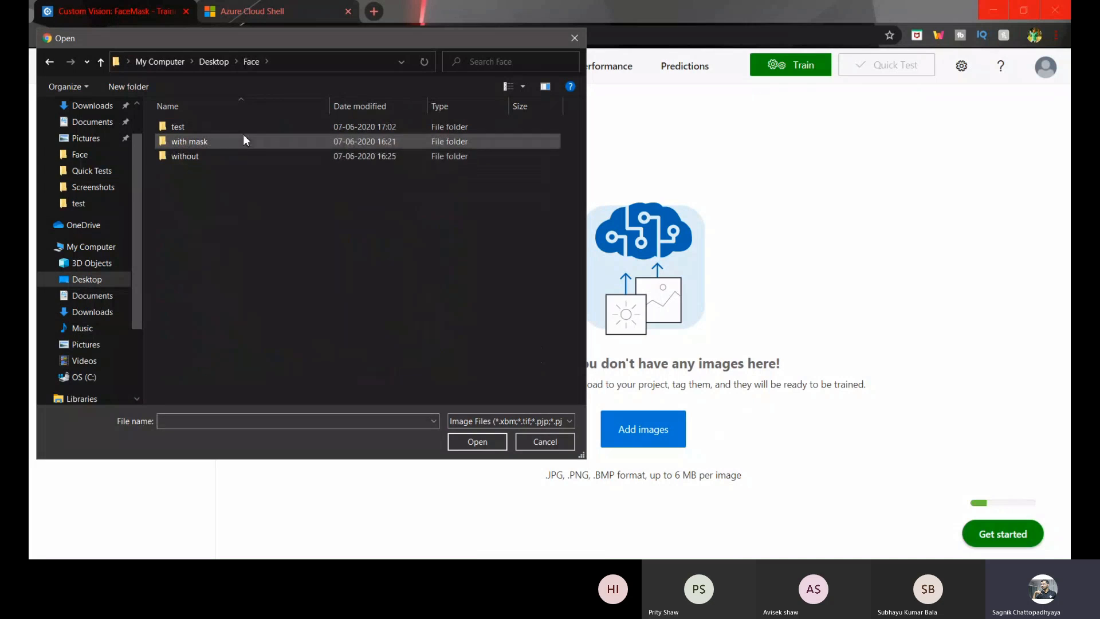
pyautogui.doubleClick(238, 142)
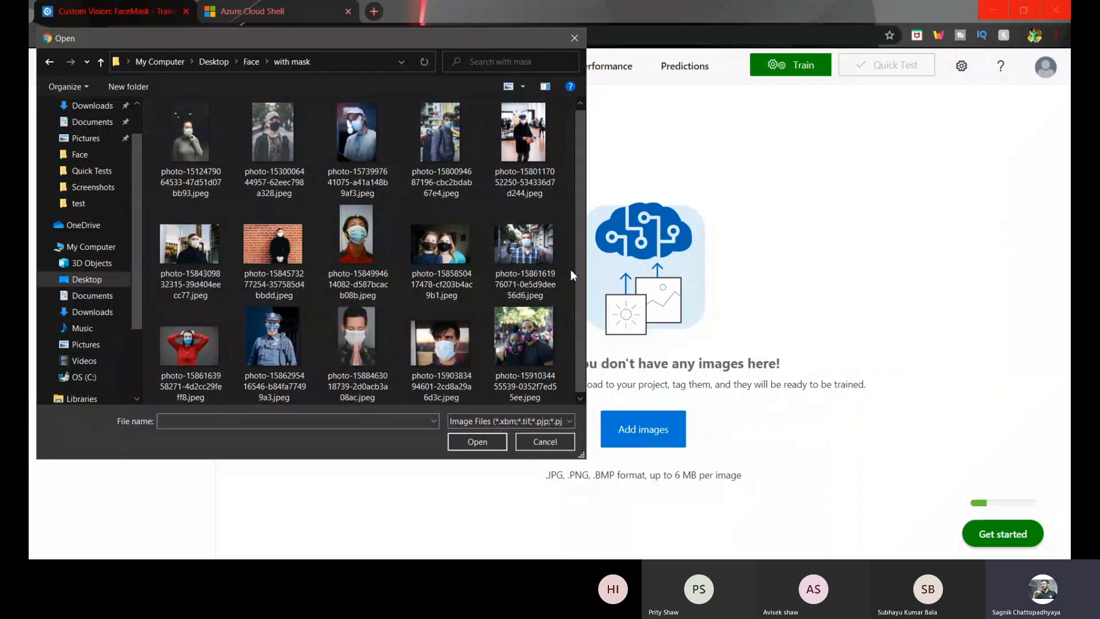
pyautogui.moveTo(569, 255); pyautogui.dragTo(487, 206)
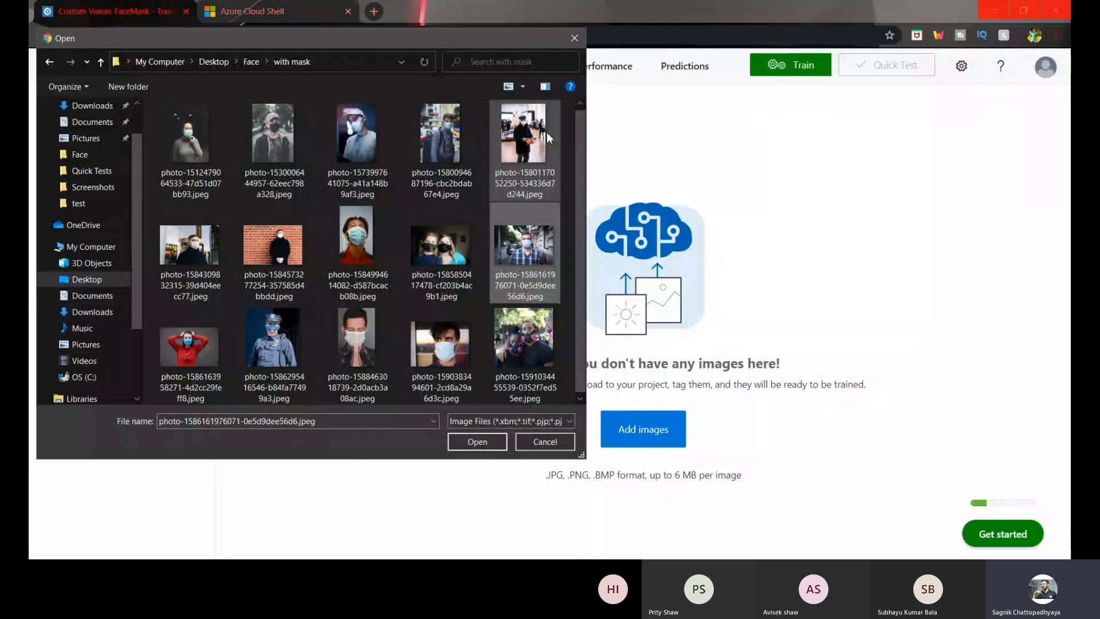
pyautogui.moveTo(559, 130); pyautogui.dragTo(306, 380)
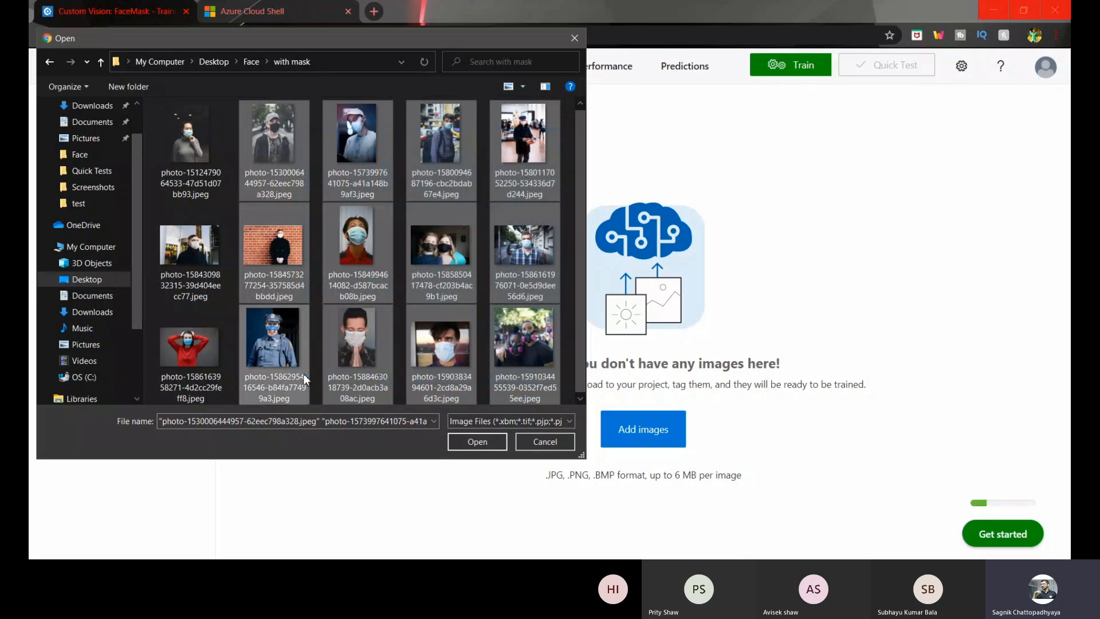
pyautogui.click(478, 442)
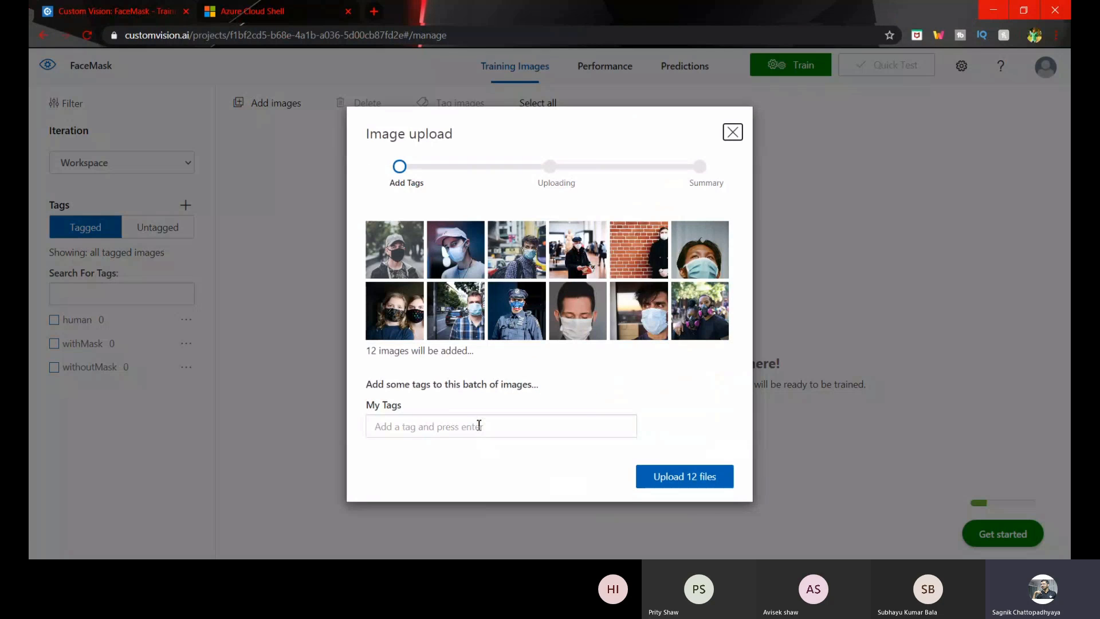
# Step: Tag the batch of masked photos with human and withMask, upload the 12 files and finish the upload
pyautogui.click(479, 425)
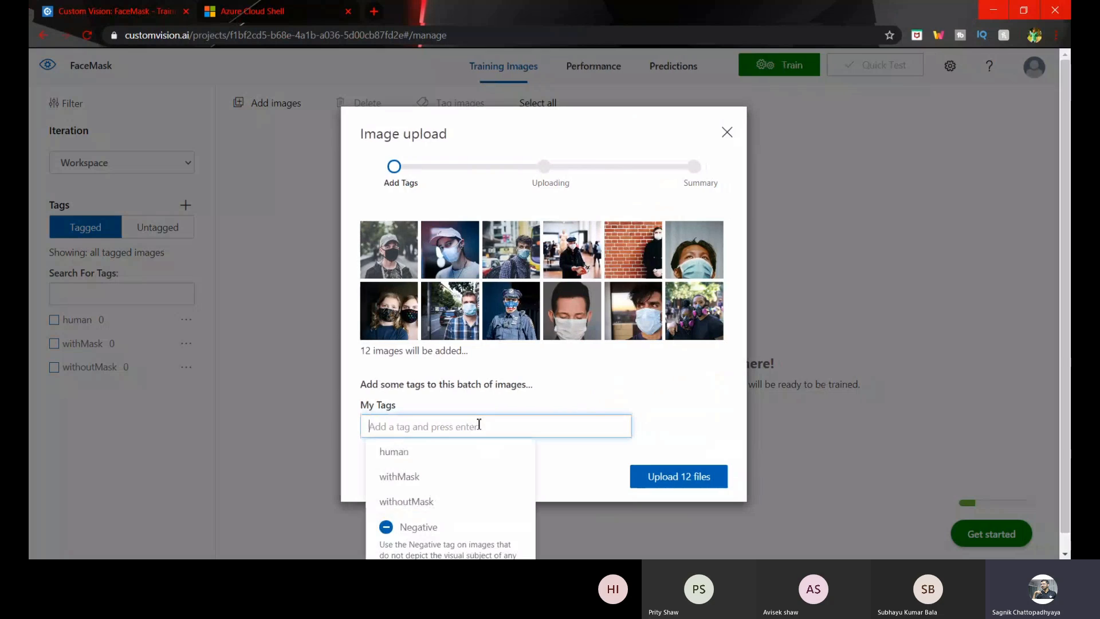
pyautogui.click(433, 459)
pyautogui.click(484, 412)
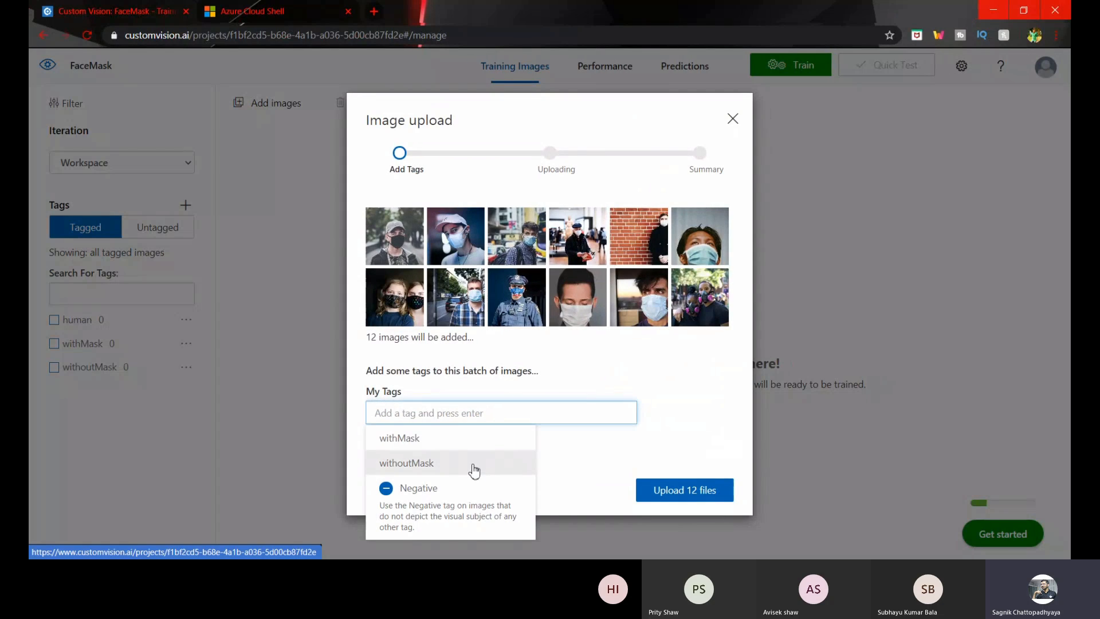
pyautogui.click(479, 445)
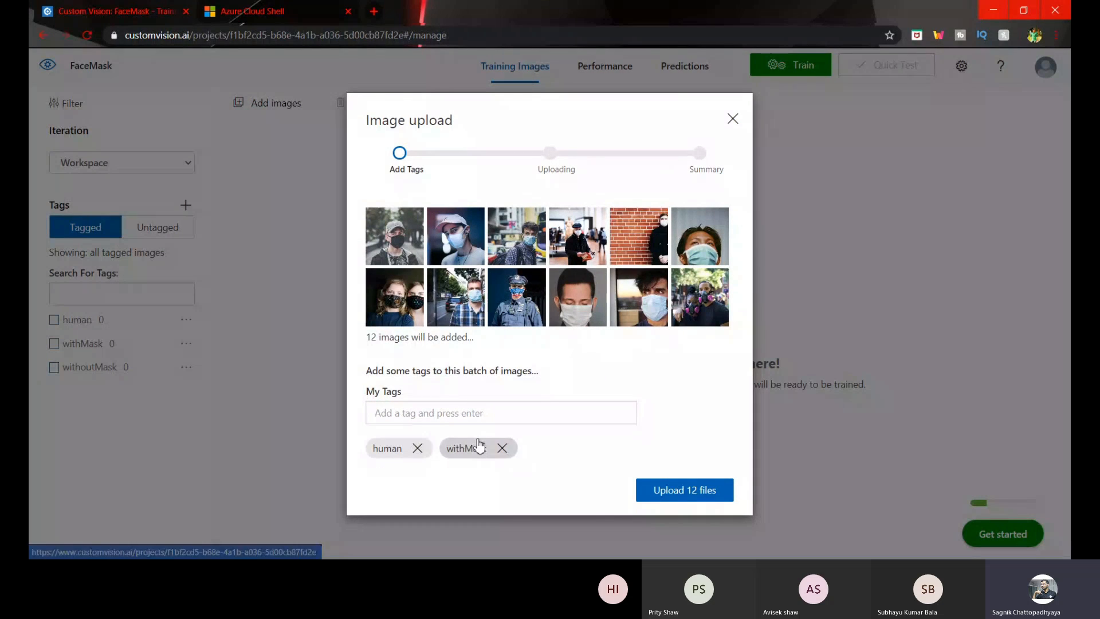
pyautogui.click(687, 491)
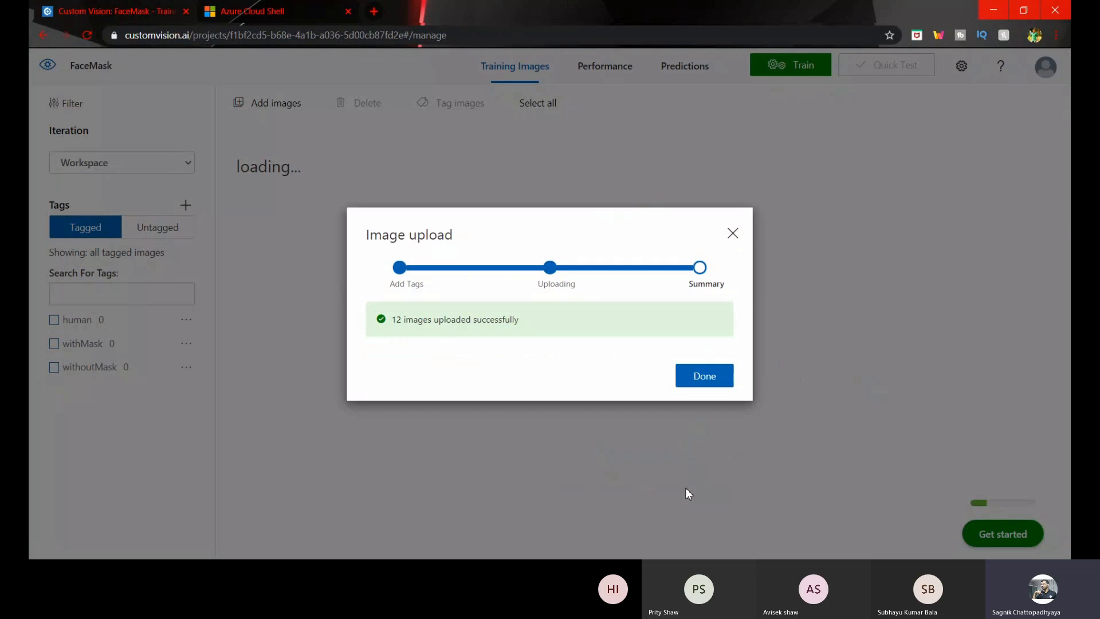
pyautogui.click(718, 378)
# Step: Add all eight images from the Desktop > Face > without folder as a new training batch
pyautogui.click(273, 104)
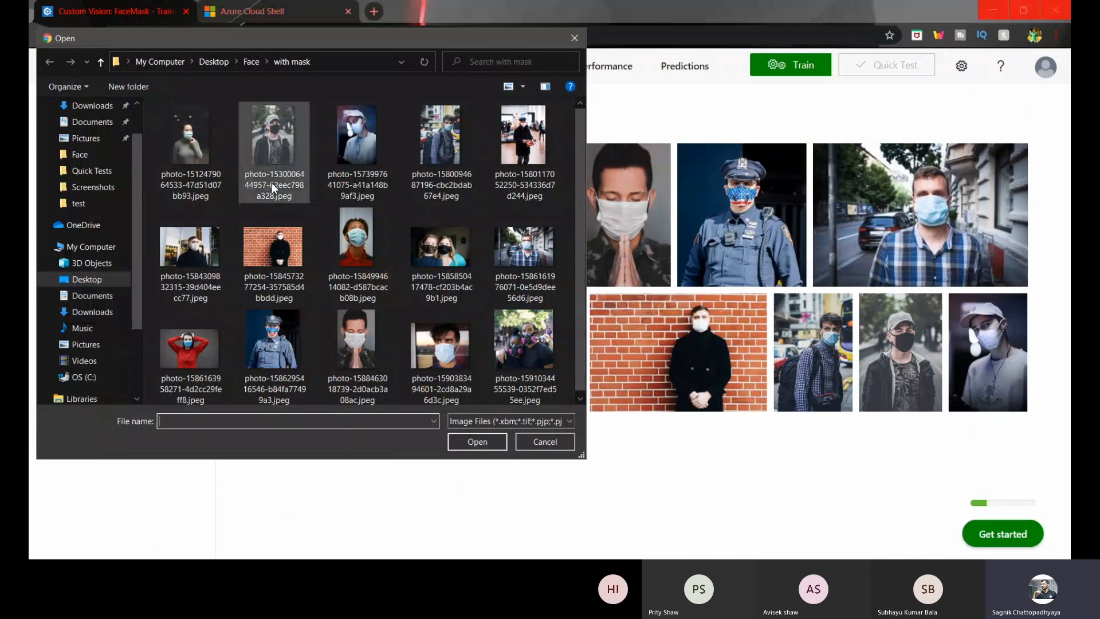
pyautogui.click(105, 66)
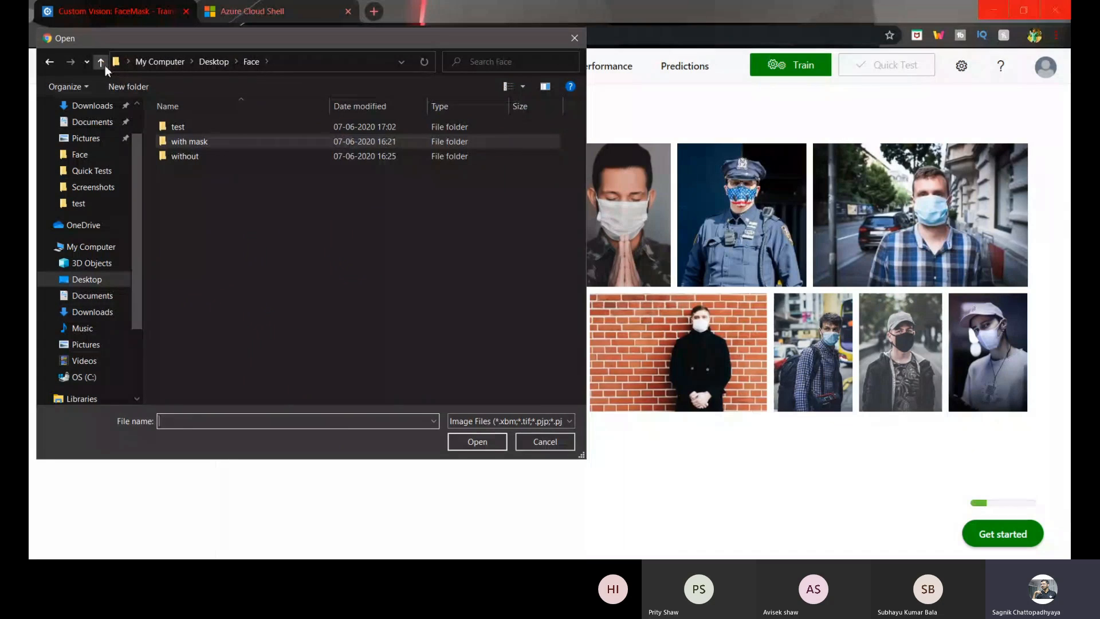
pyautogui.click(201, 155)
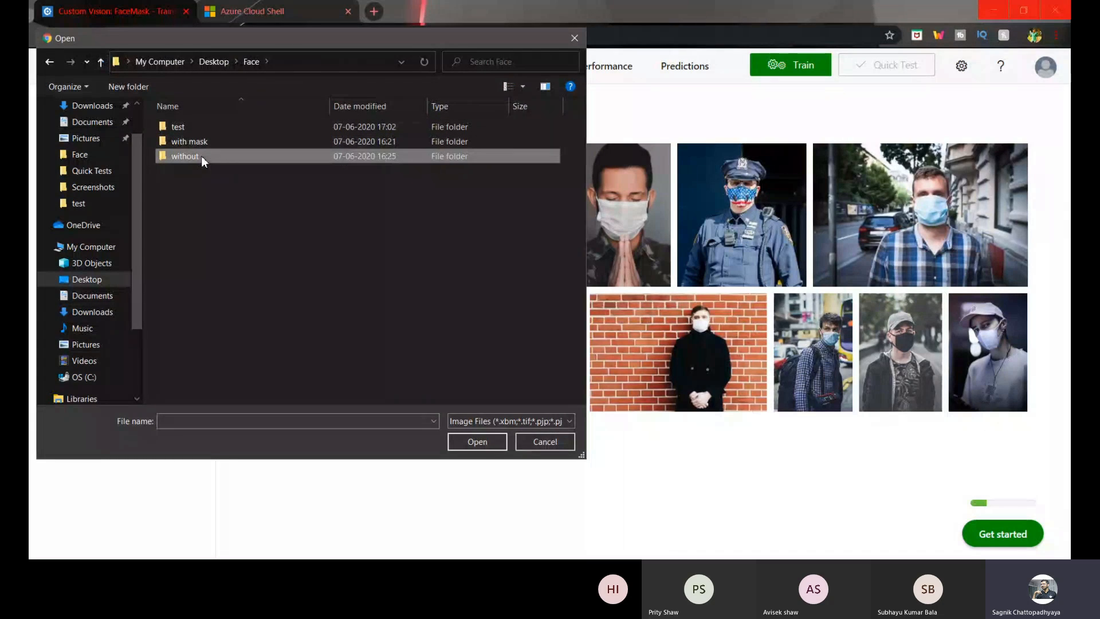
pyautogui.doubleClick(201, 156)
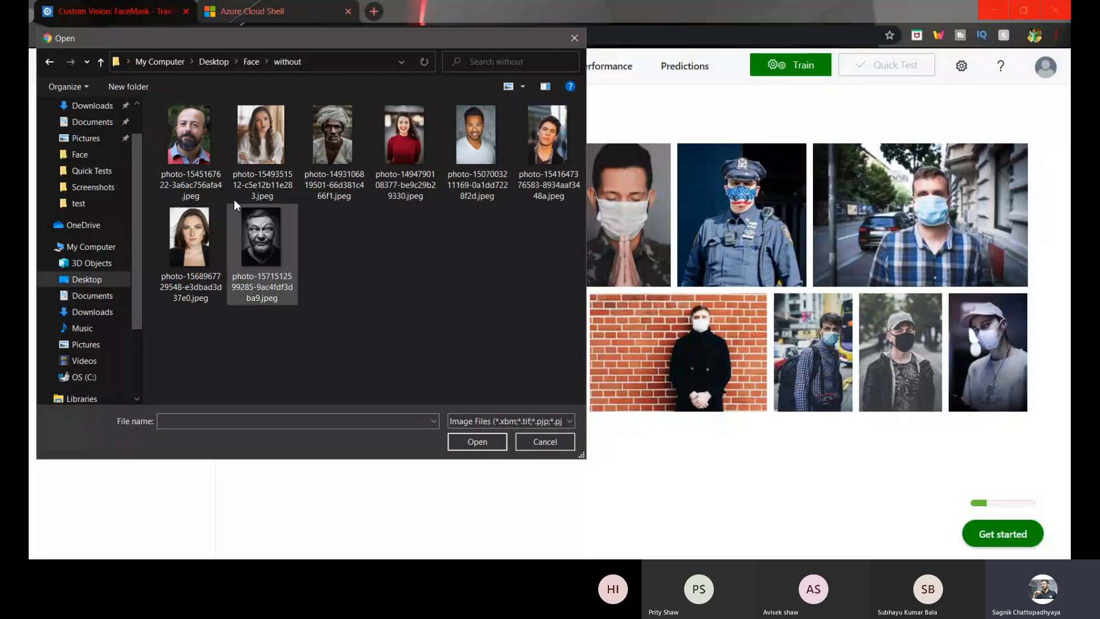
pyautogui.moveTo(149, 133); pyautogui.dragTo(556, 238)
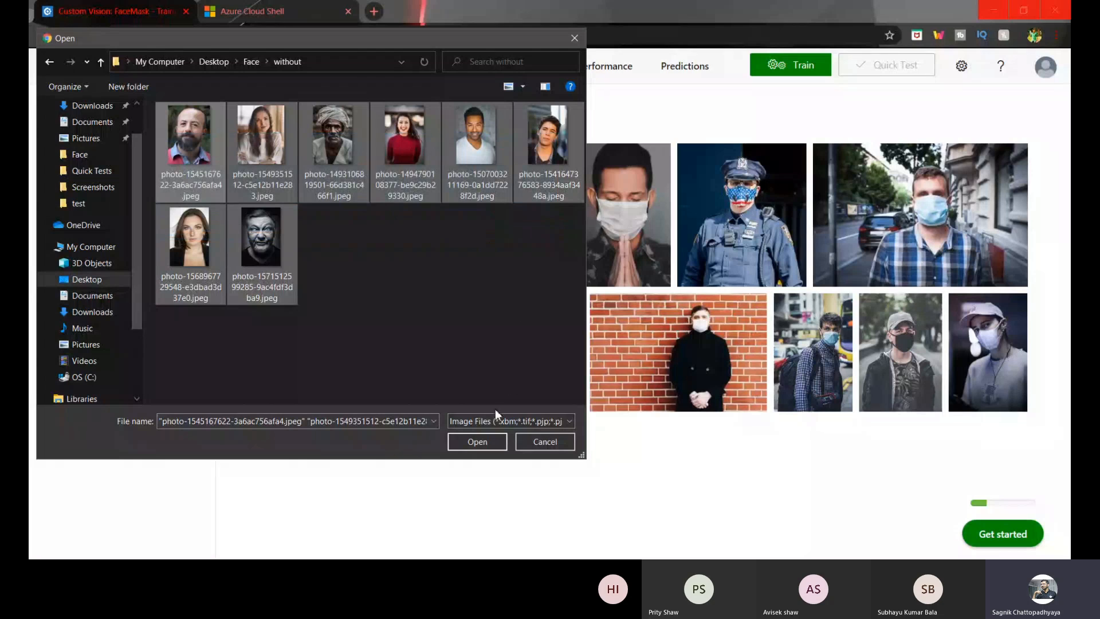
pyautogui.click(479, 442)
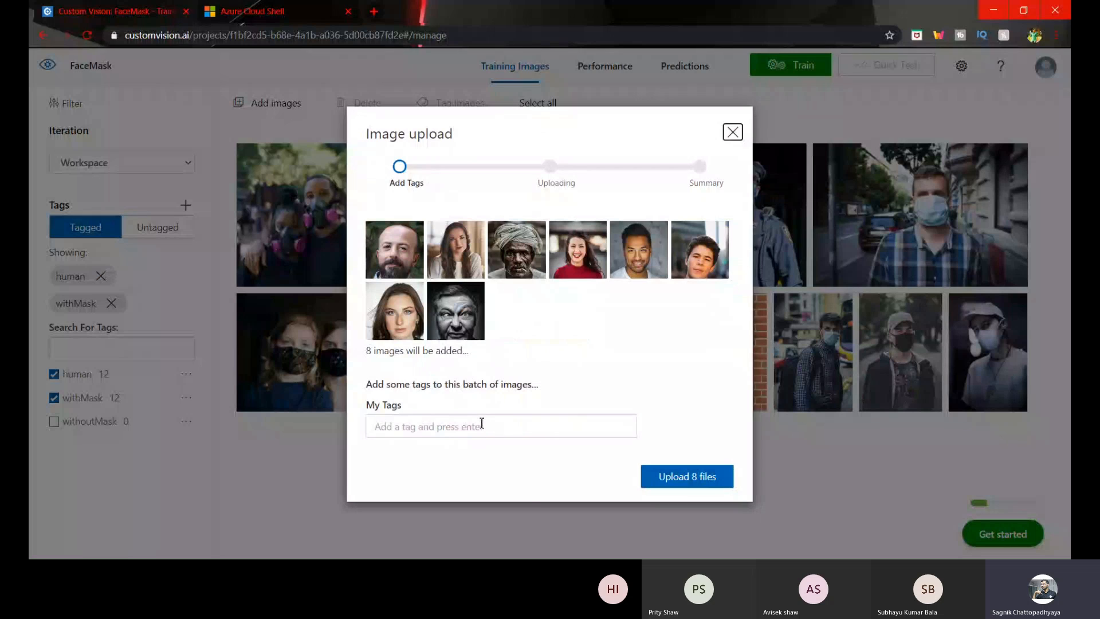
# Step: Tag the batch of unmasked photos with human and withoutMask, upload the 8 files and finish the upload
pyautogui.click(481, 427)
pyautogui.click(438, 457)
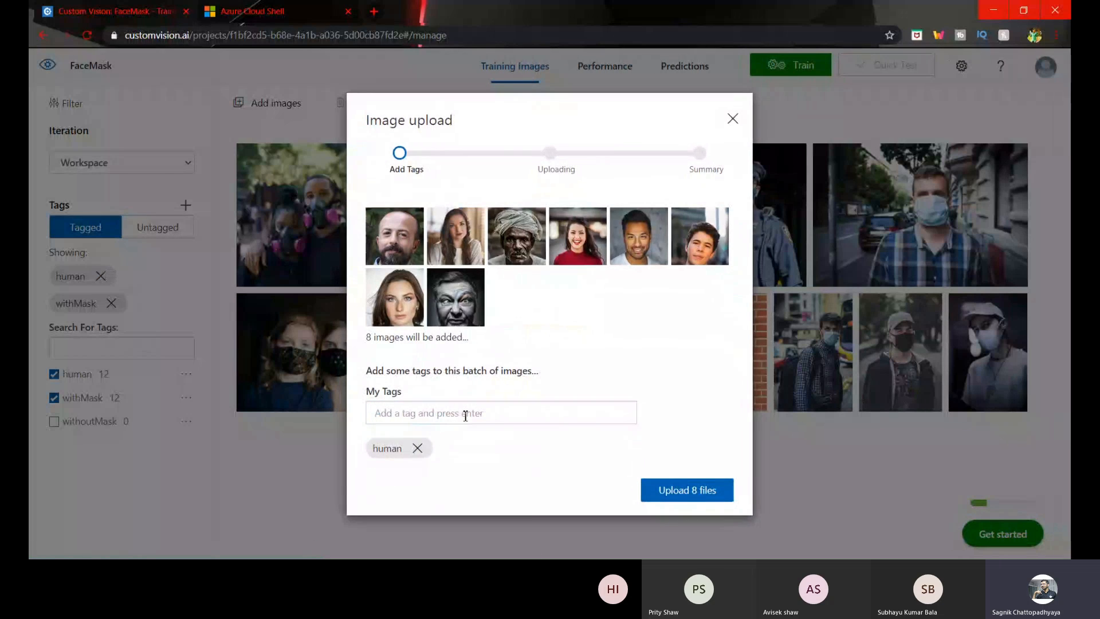
pyautogui.click(464, 415)
pyautogui.click(455, 465)
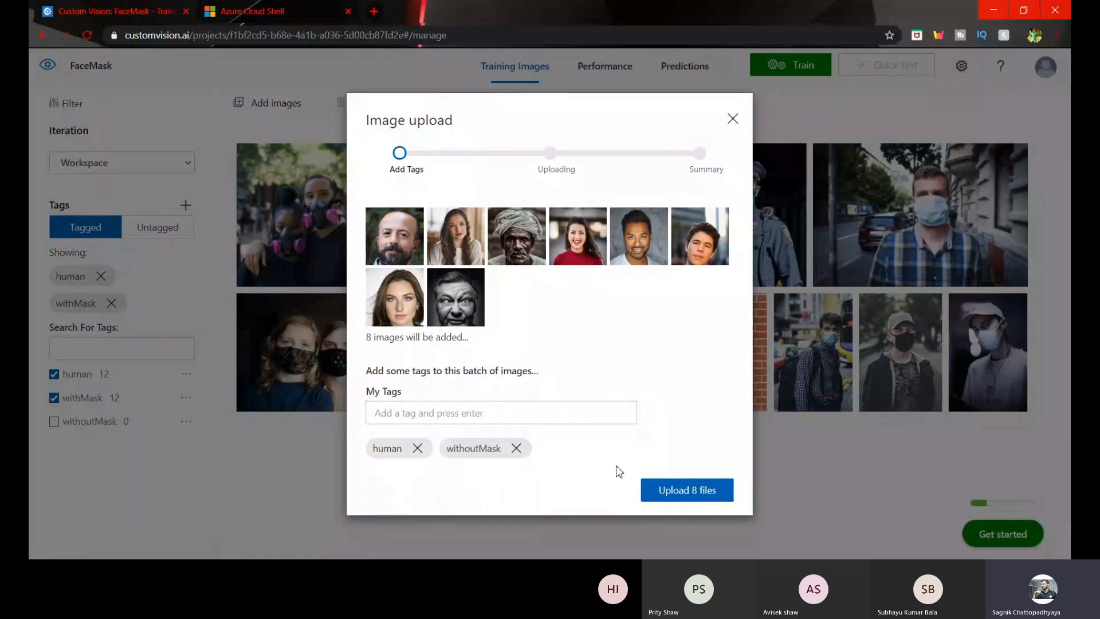
pyautogui.click(696, 491)
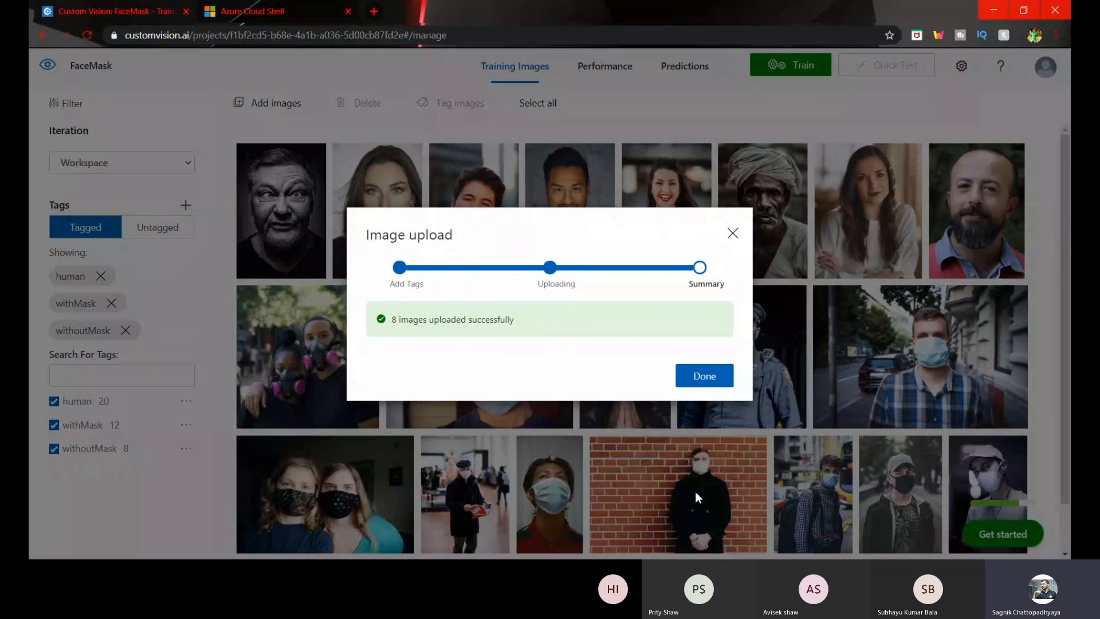
pyautogui.click(703, 376)
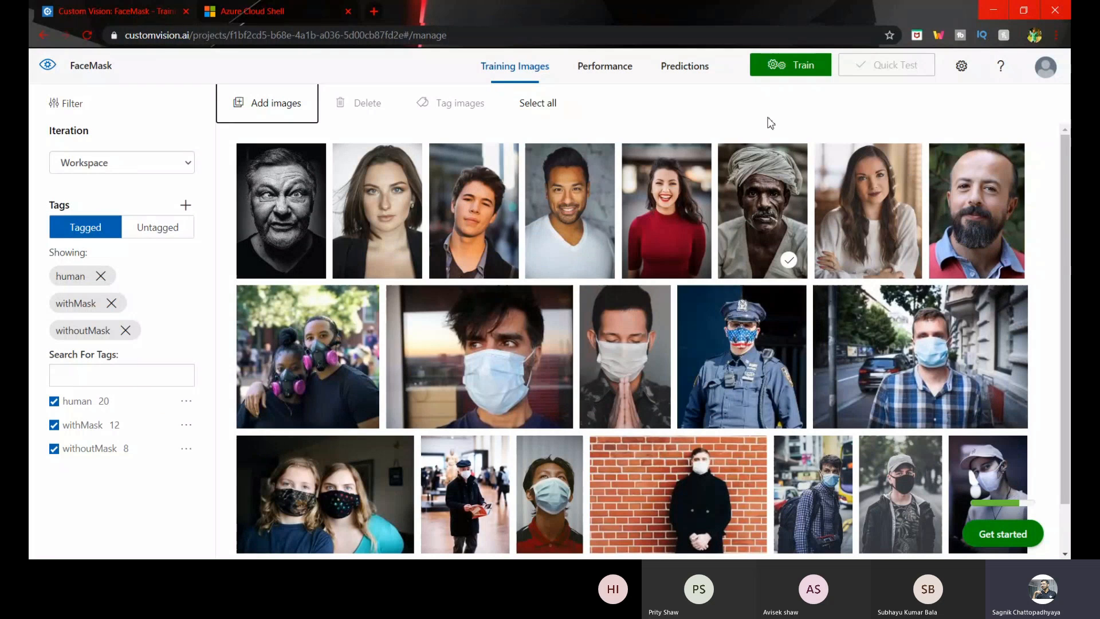
# Step: Train the FaceMask model on the tagged images using Quick Training
pyautogui.click(794, 66)
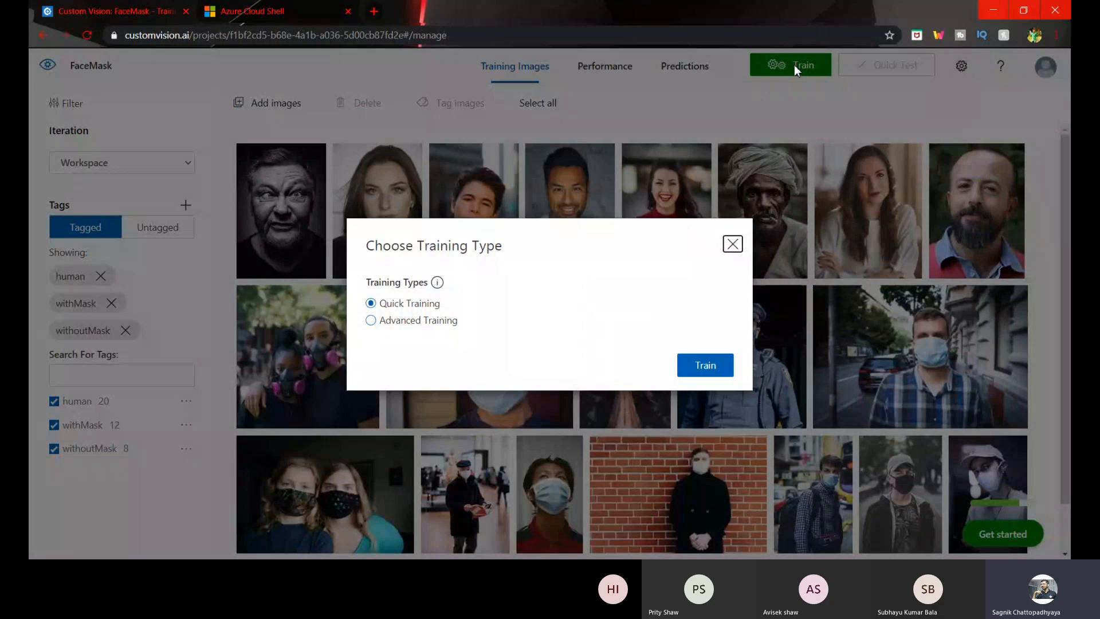
pyautogui.click(702, 368)
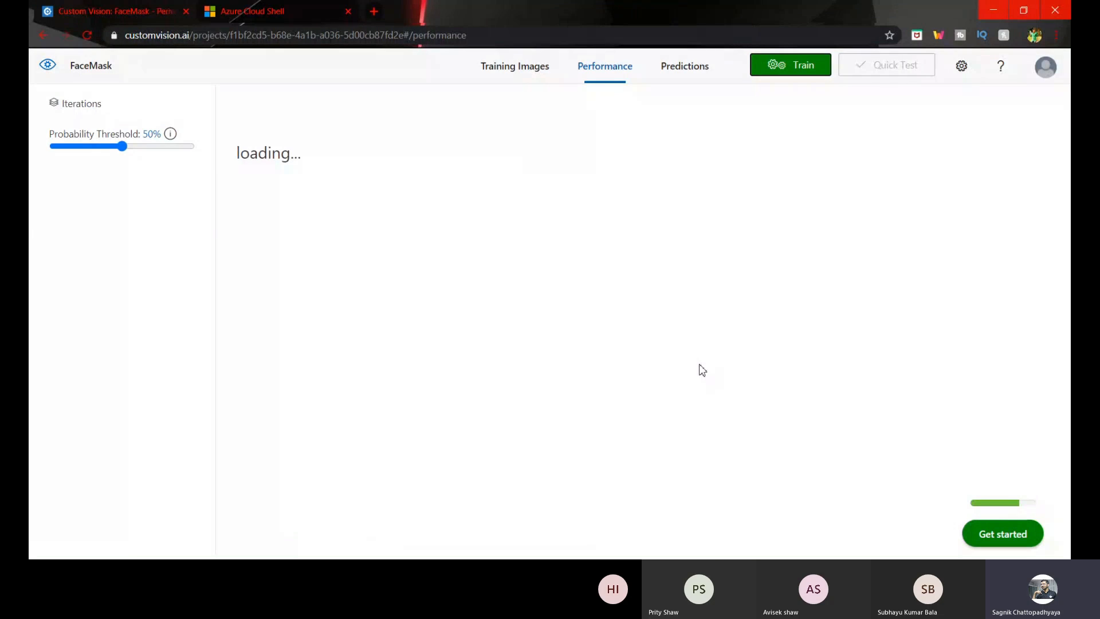
# Step: Try several probability thresholds for Iteration 1, set it to 30%, and review the overall and per-tag performance
pyautogui.moveTo(118, 151); pyautogui.dragTo(96, 153)
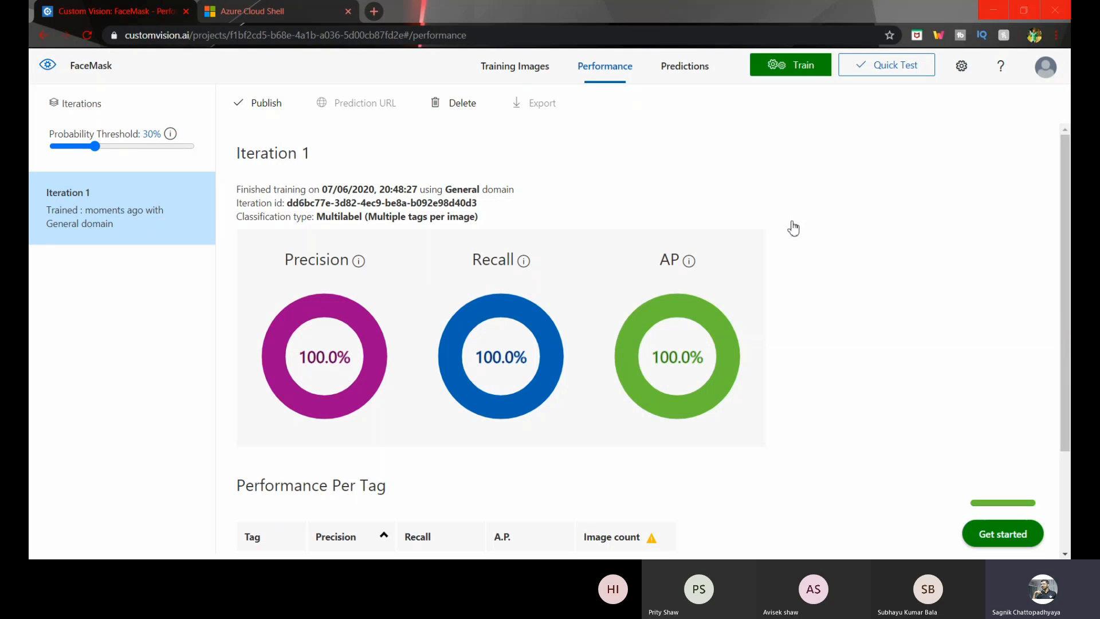
pyautogui.click(128, 149)
pyautogui.click(159, 150)
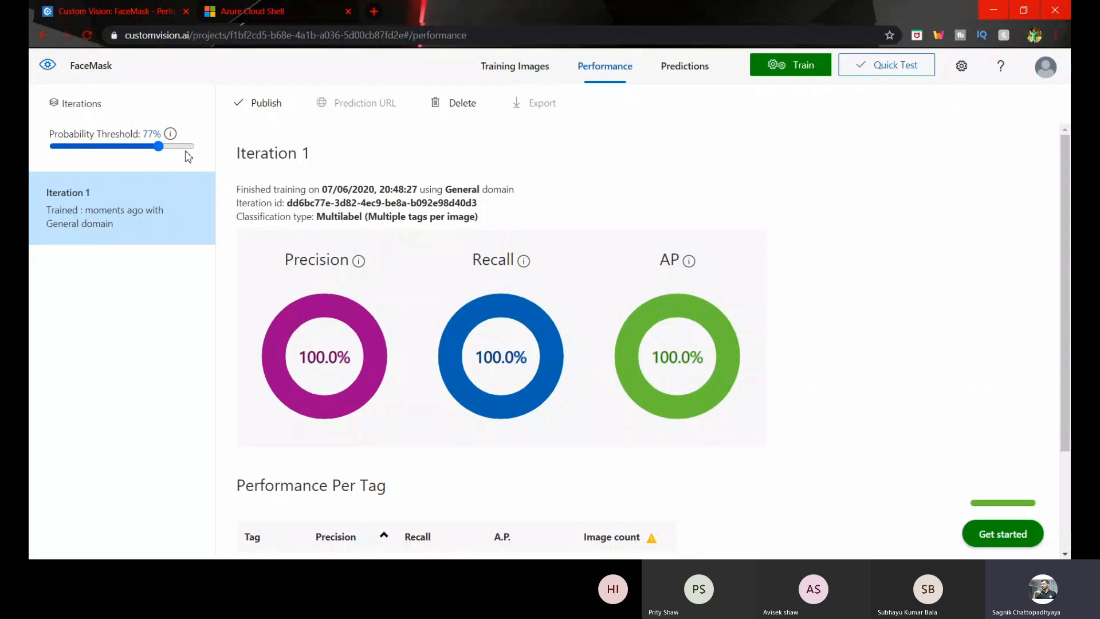
pyautogui.click(123, 147)
pyautogui.click(84, 148)
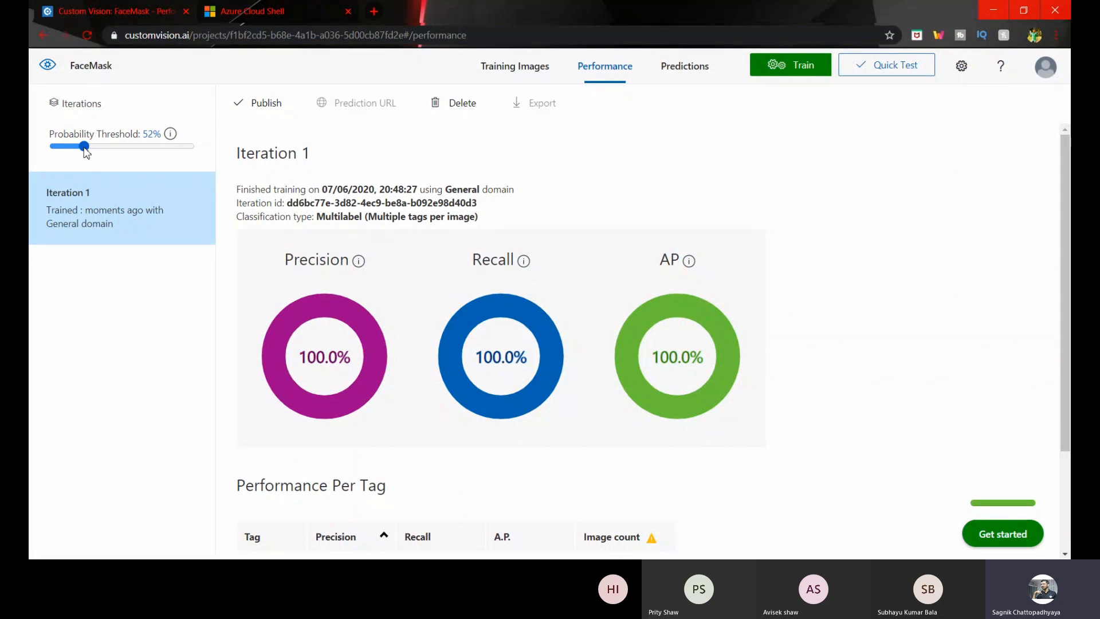
pyautogui.click(69, 147)
pyautogui.click(112, 147)
pyautogui.click(90, 147)
pyautogui.moveTo(94, 148); pyautogui.dragTo(97, 149)
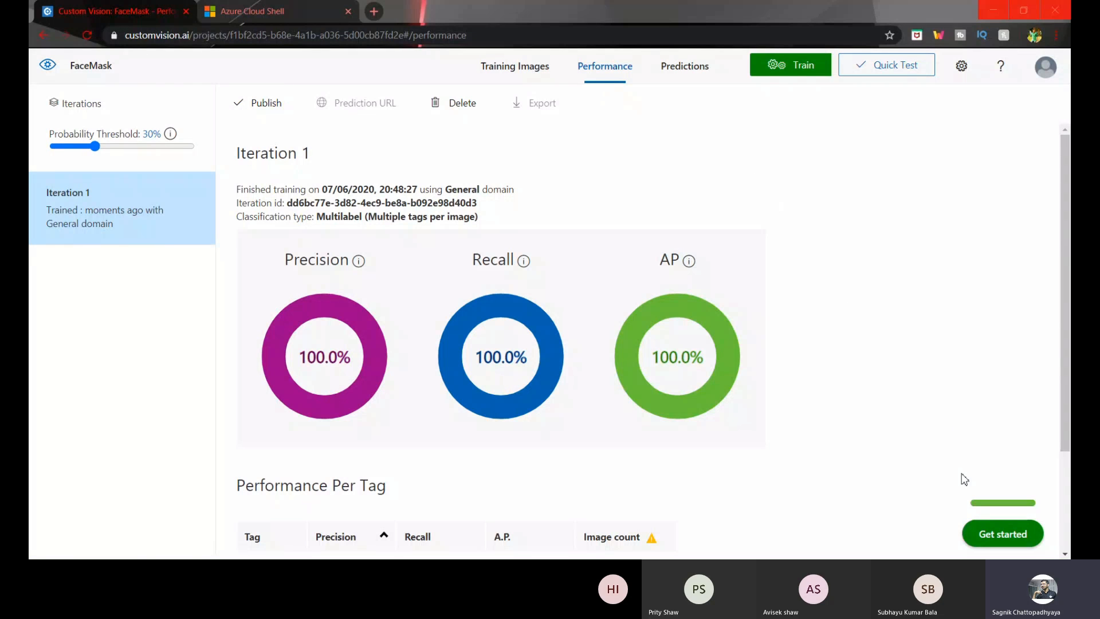
pyautogui.scroll(-2, 772, 371)
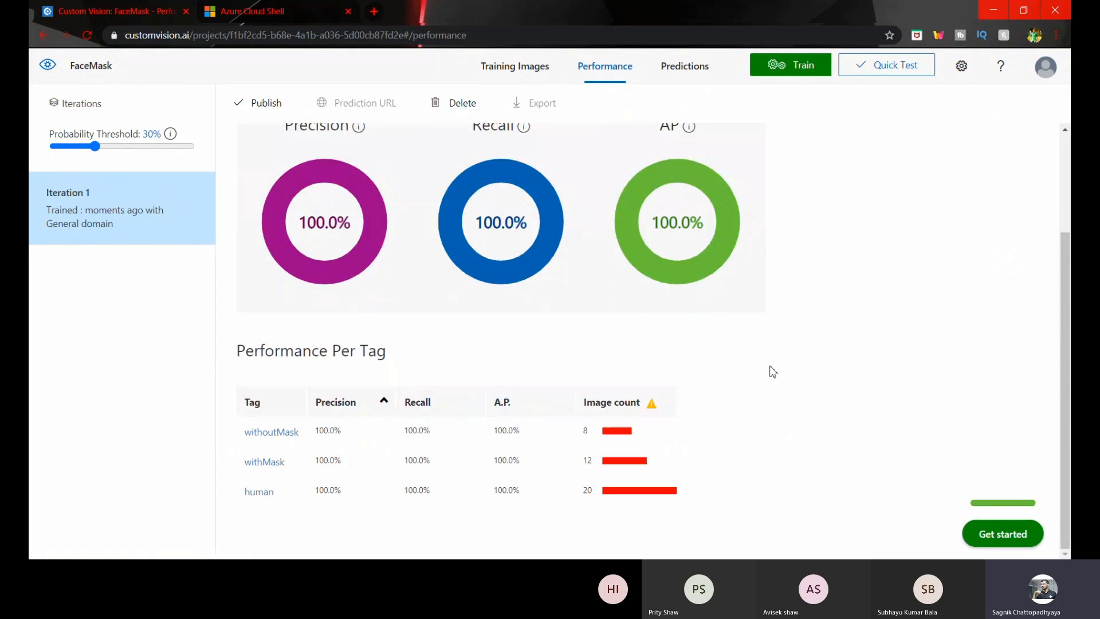
pyautogui.scroll(2, 773, 372)
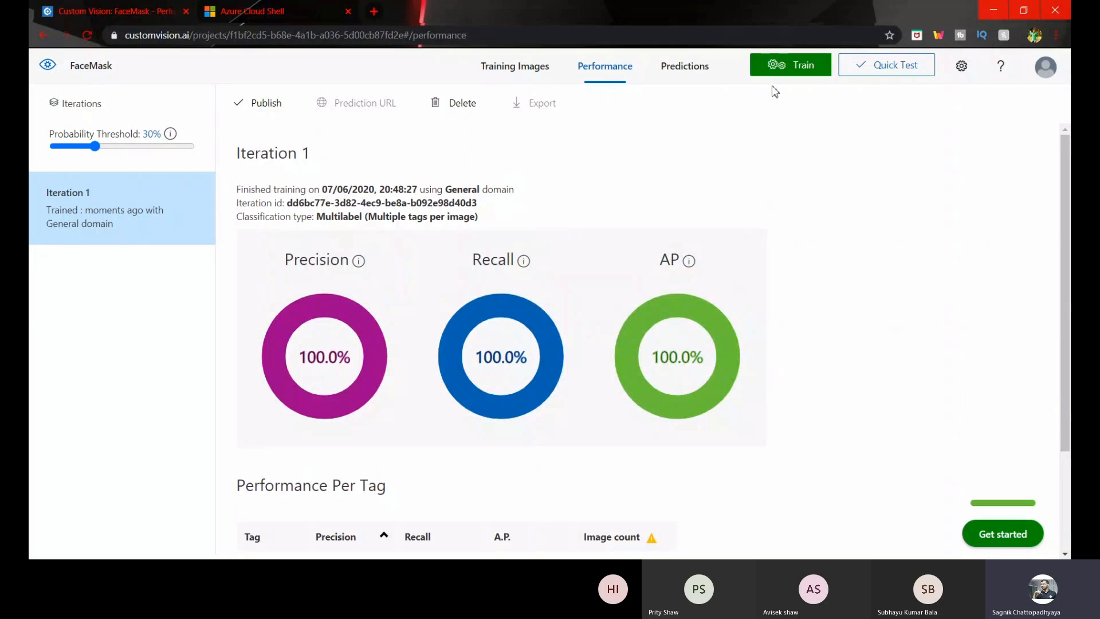
pyautogui.click(892, 68)
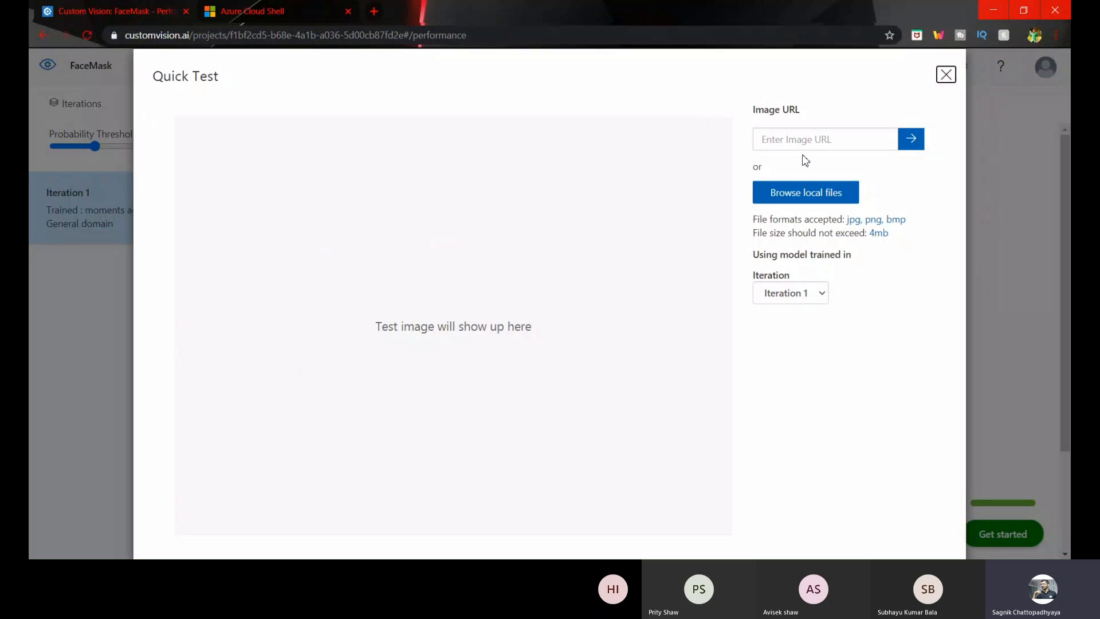
pyautogui.click(813, 192)
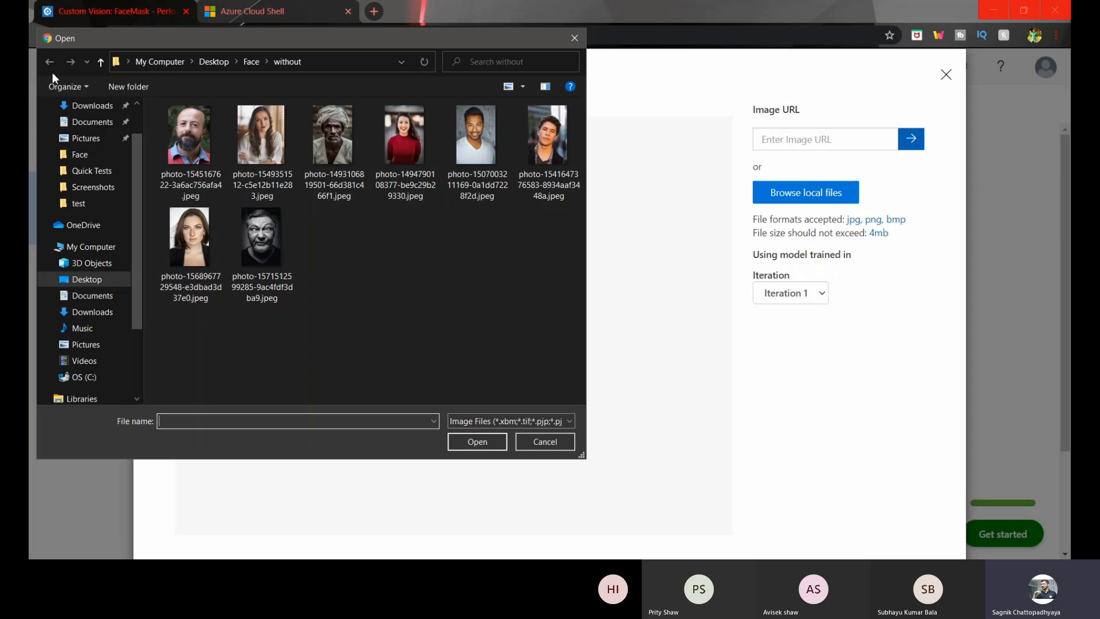
pyautogui.click(101, 61)
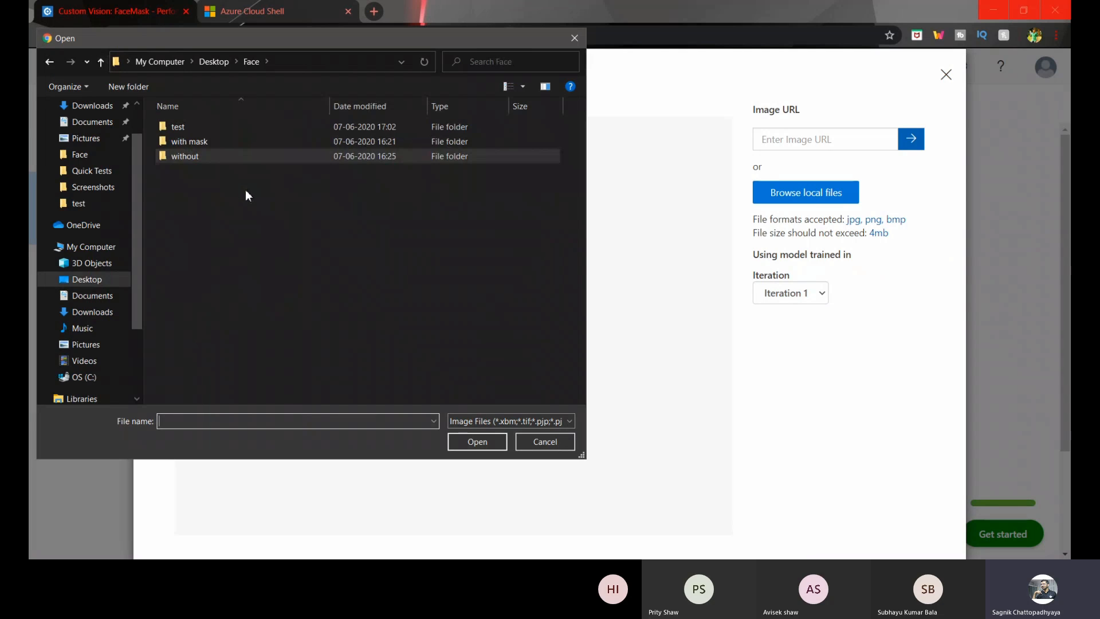
pyautogui.doubleClick(250, 142)
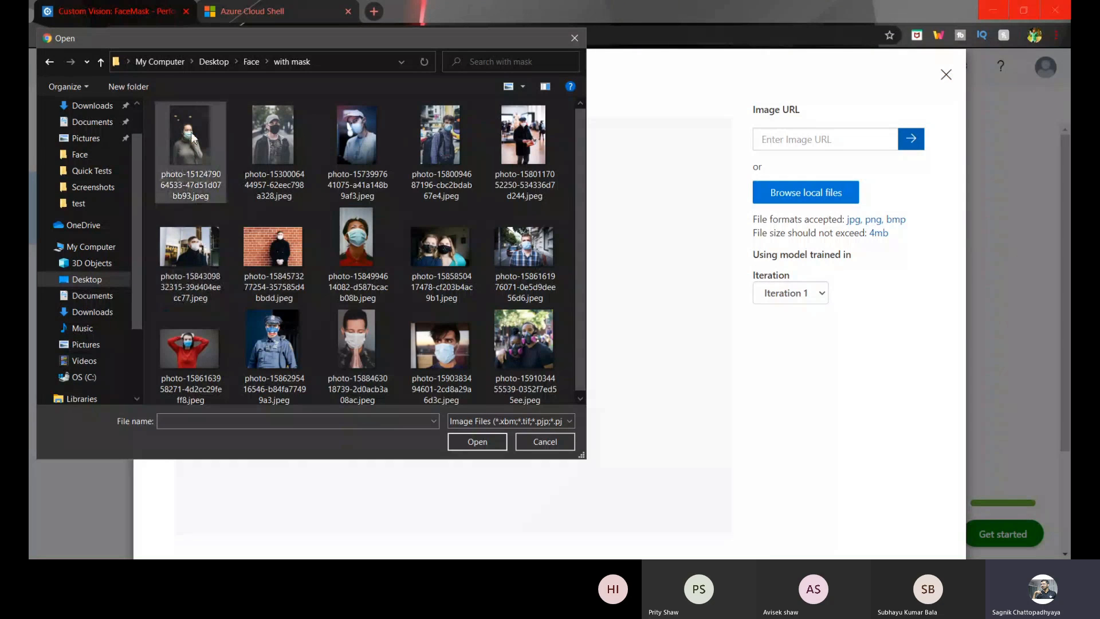
pyautogui.doubleClick(191, 167)
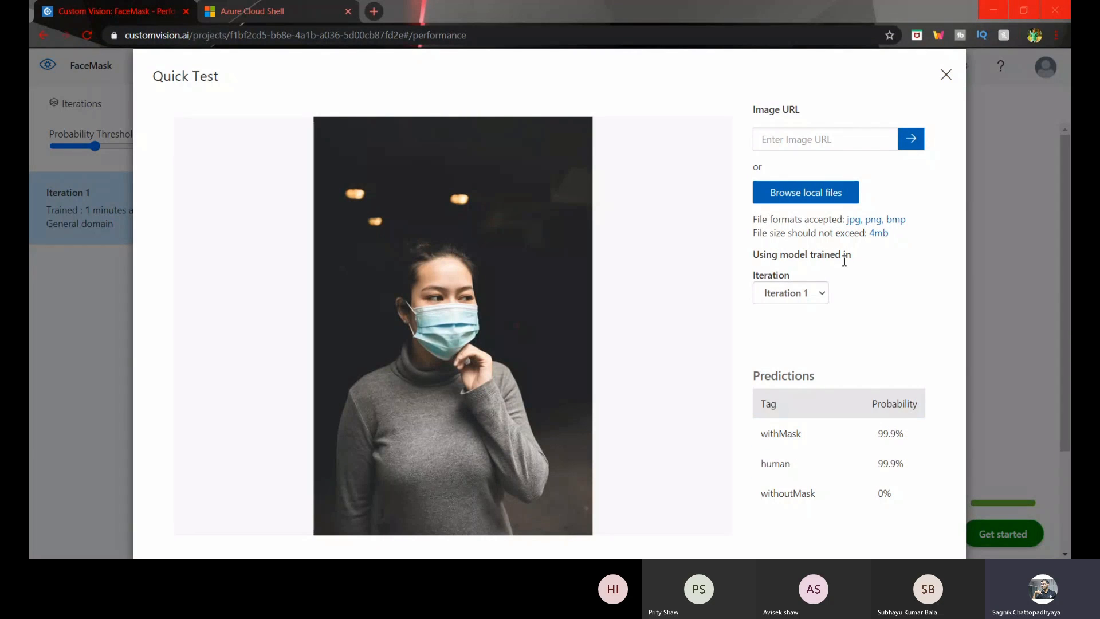
pyautogui.click(817, 203)
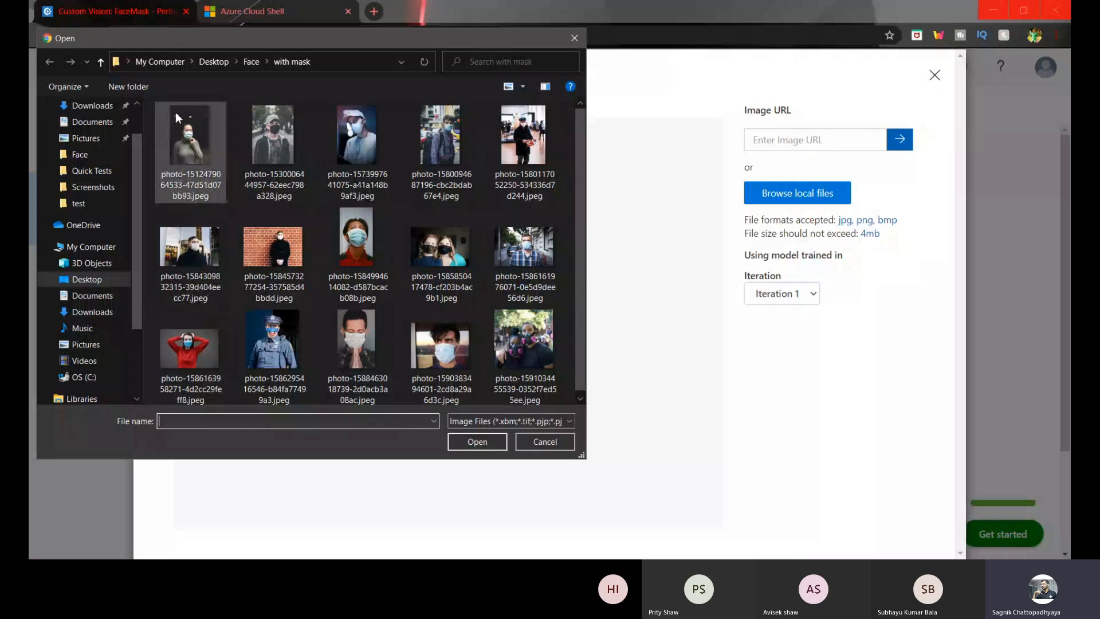
pyautogui.doubleClick(189, 298)
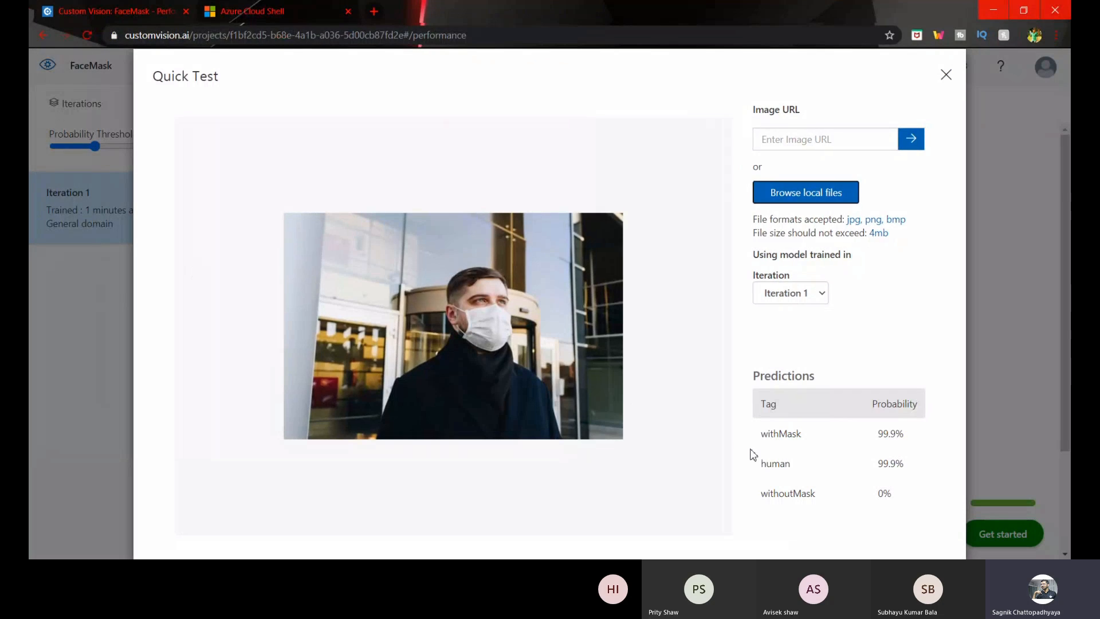
pyautogui.click(820, 191)
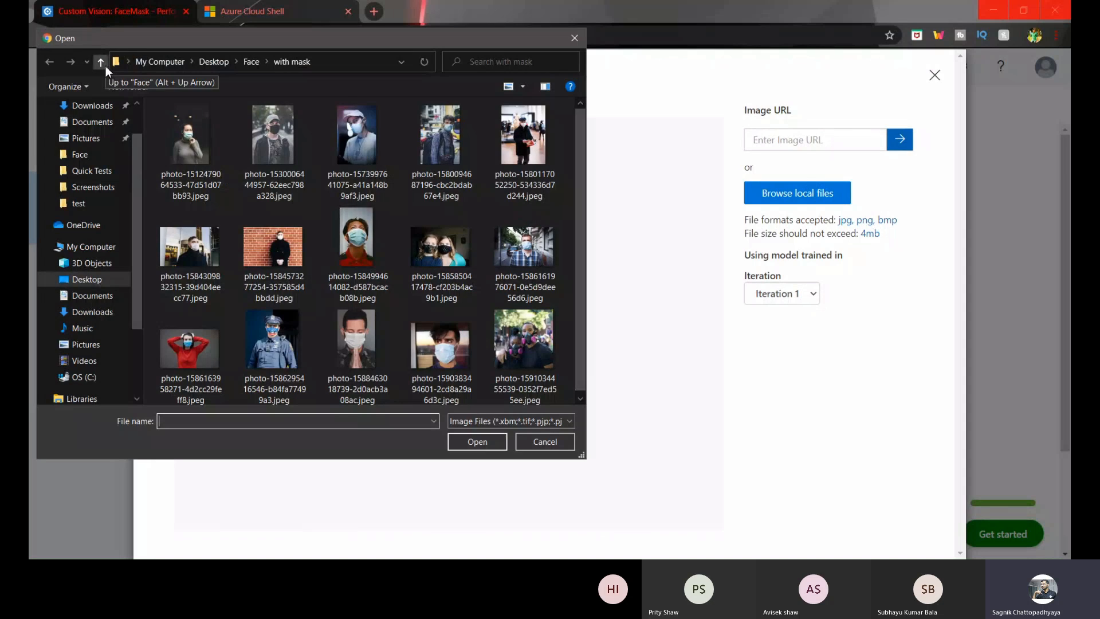
pyautogui.click(103, 64)
pyautogui.click(201, 123)
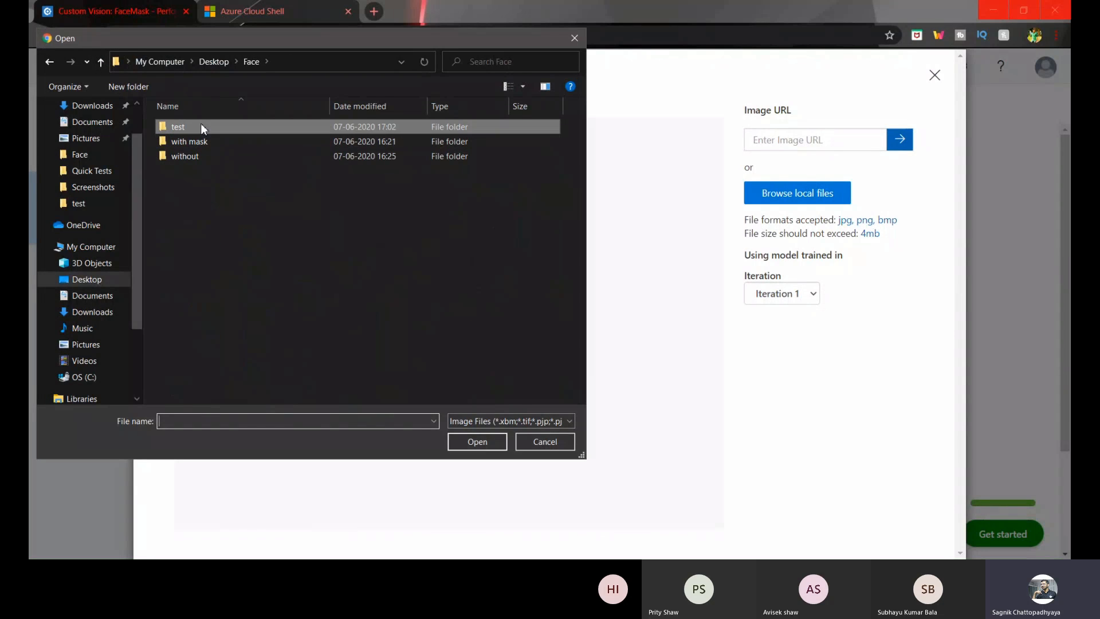
pyautogui.doubleClick(201, 123)
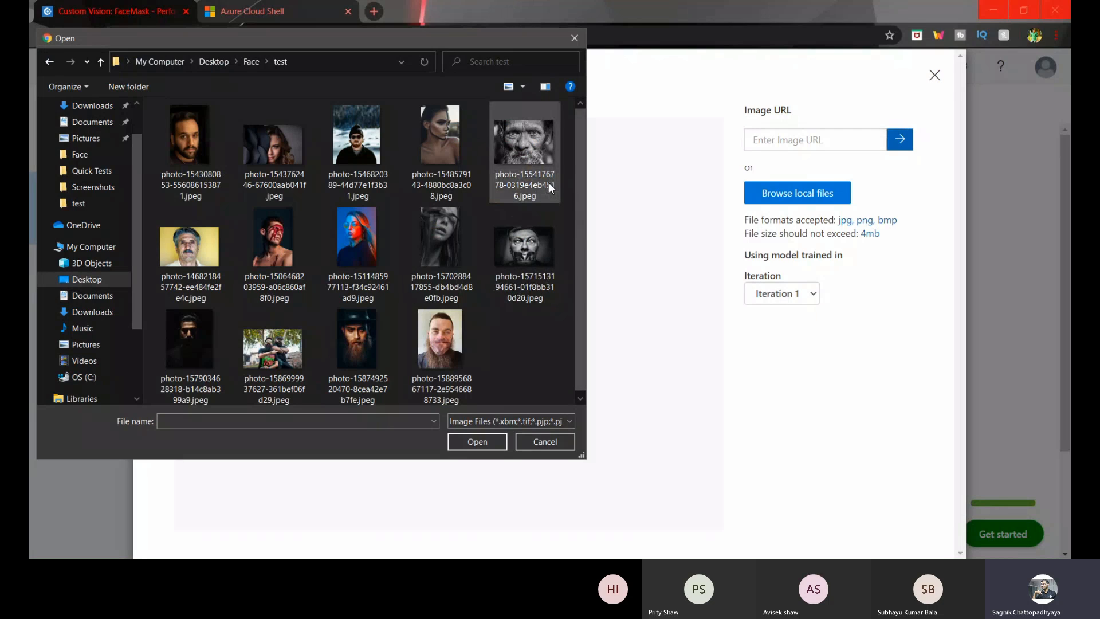
pyautogui.doubleClick(265, 143)
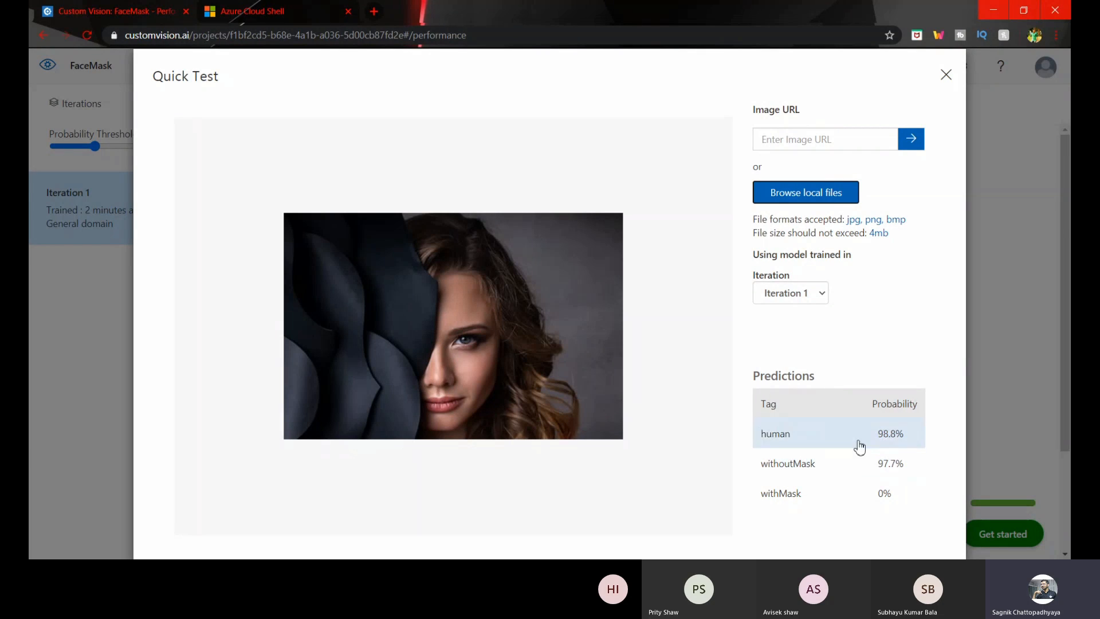
# Step: Run Quick Tests on the test folder's photos of the man with red face paint and the two bearded men
pyautogui.click(822, 195)
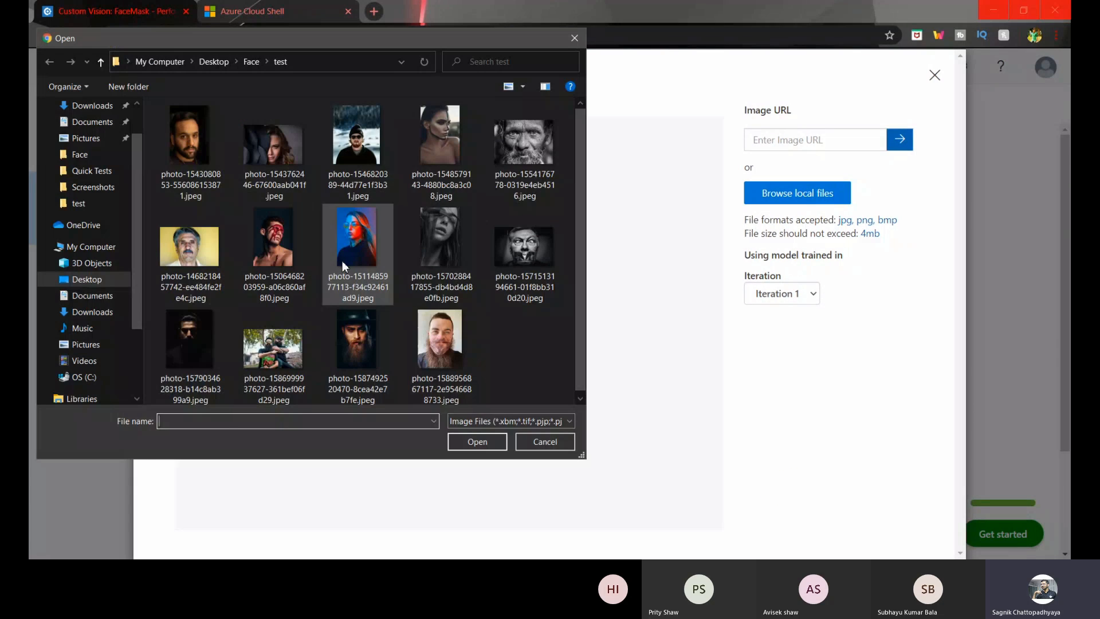
pyautogui.doubleClick(342, 261)
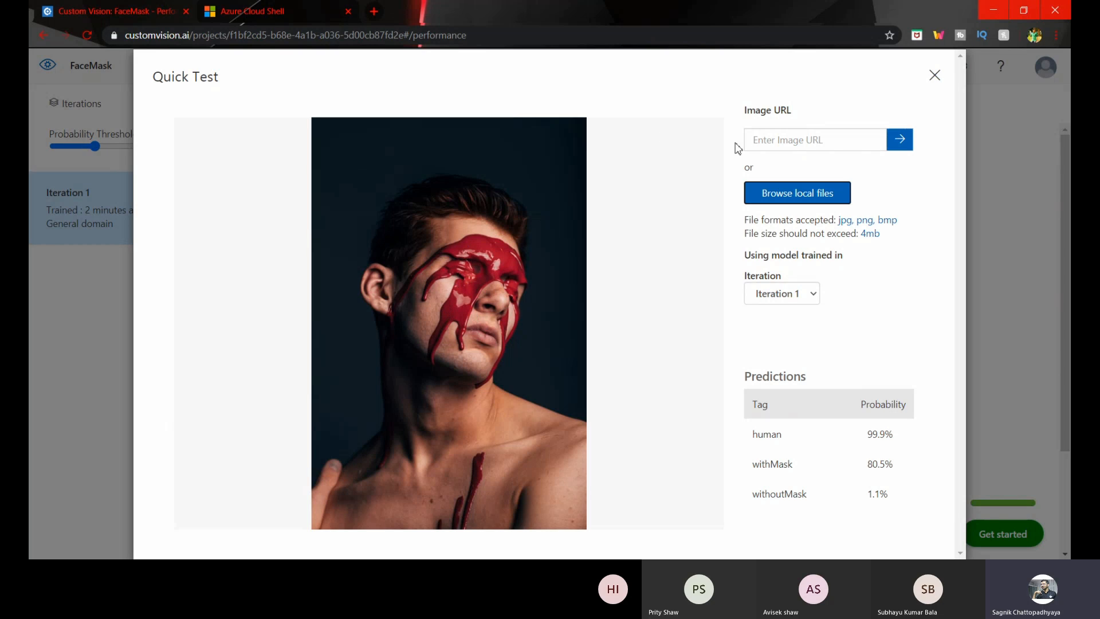
pyautogui.click(793, 193)
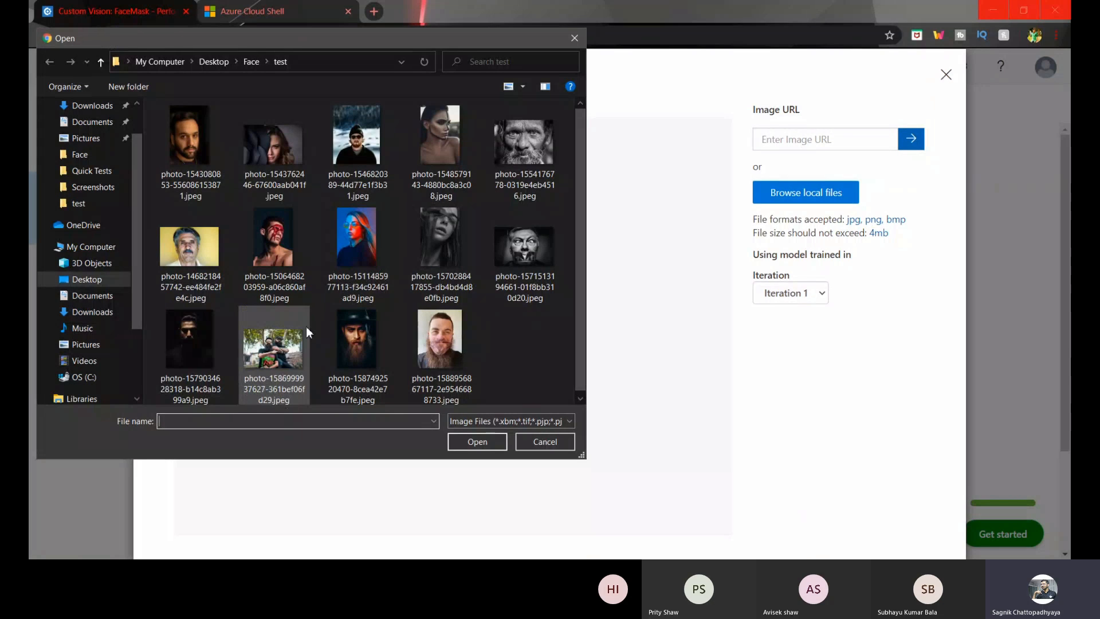
pyautogui.doubleClick(286, 344)
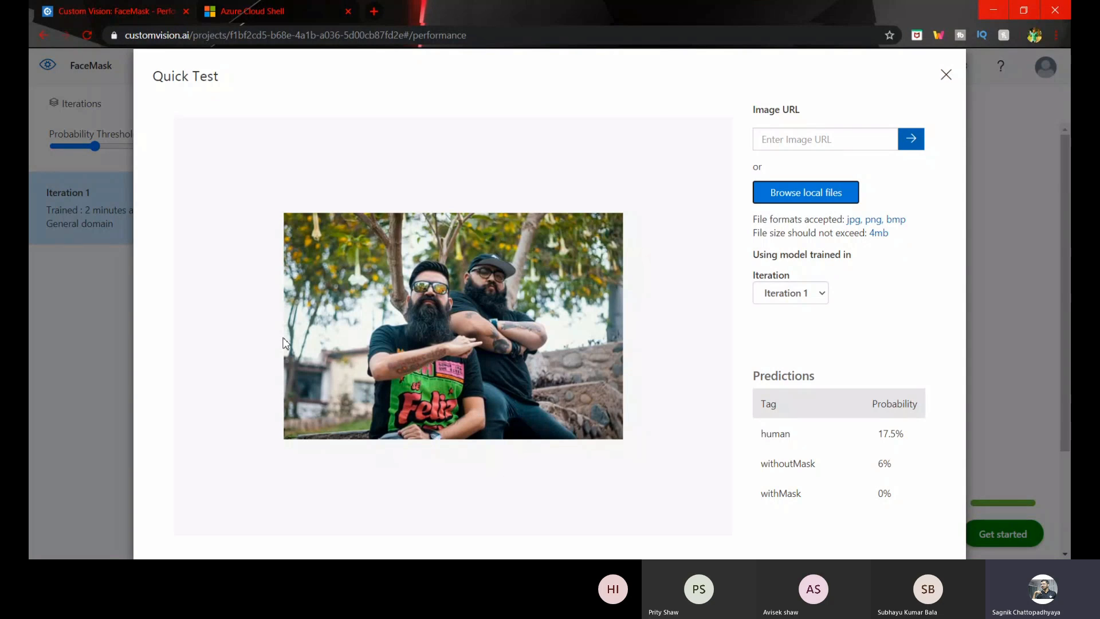
# Step: Run Quick Tests on the test folder's dark portrait of a bearded man and the photo of the man with a taped mouth
pyautogui.click(795, 205)
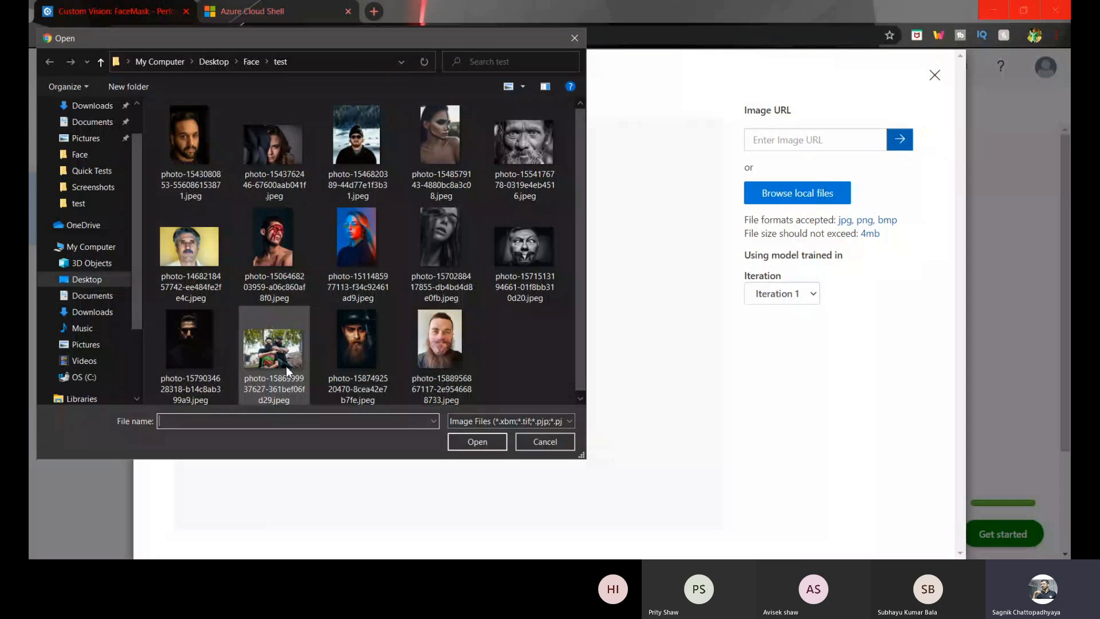
pyautogui.doubleClick(189, 338)
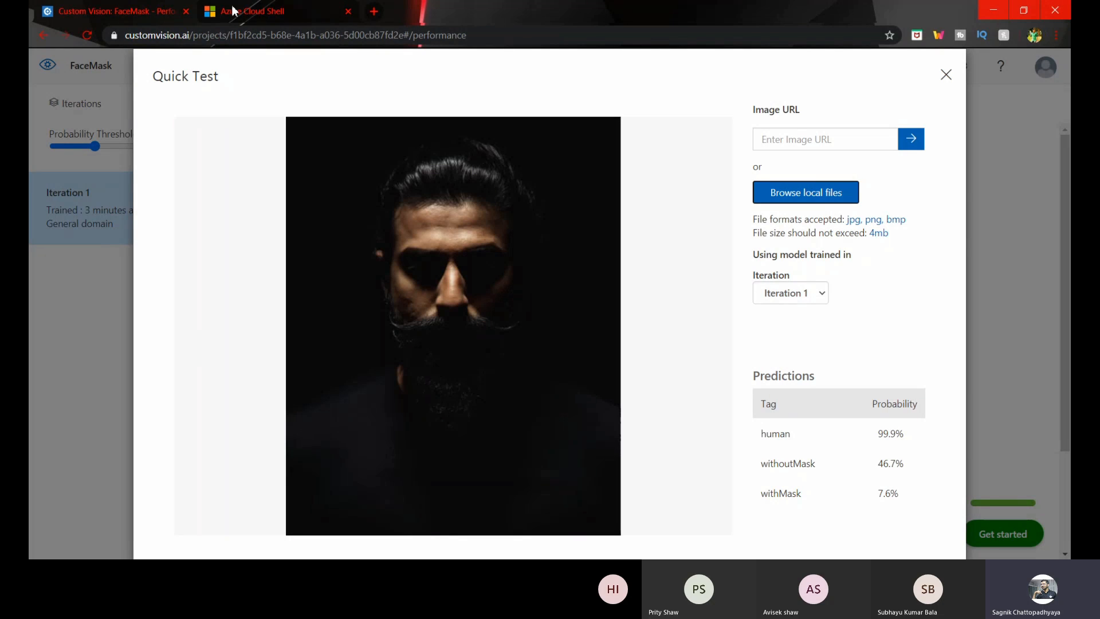
pyautogui.click(829, 193)
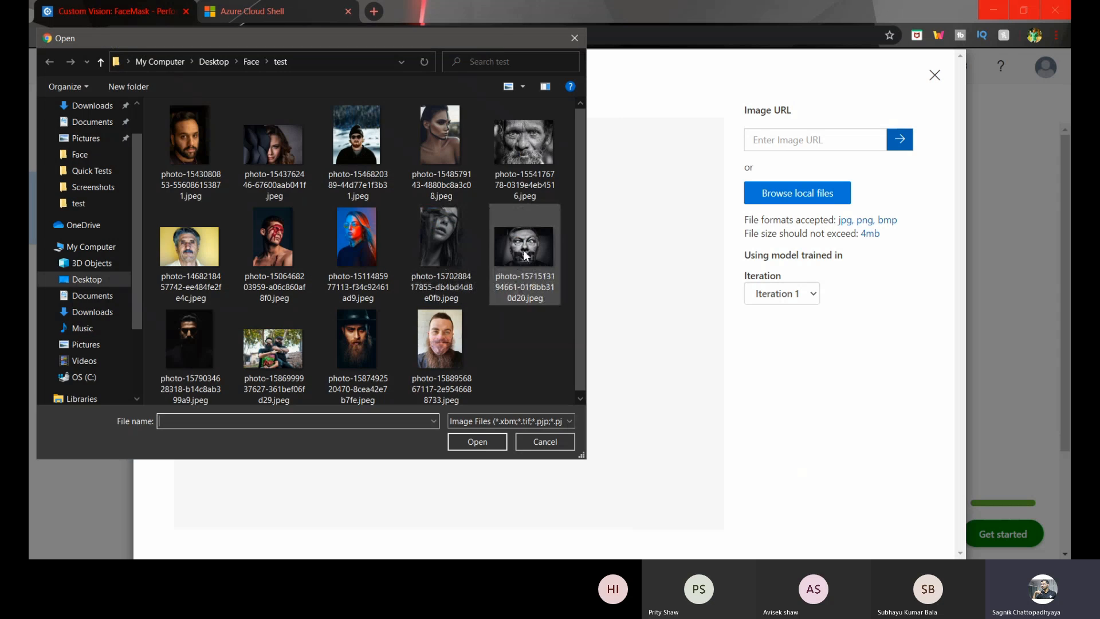
pyautogui.doubleClick(525, 255)
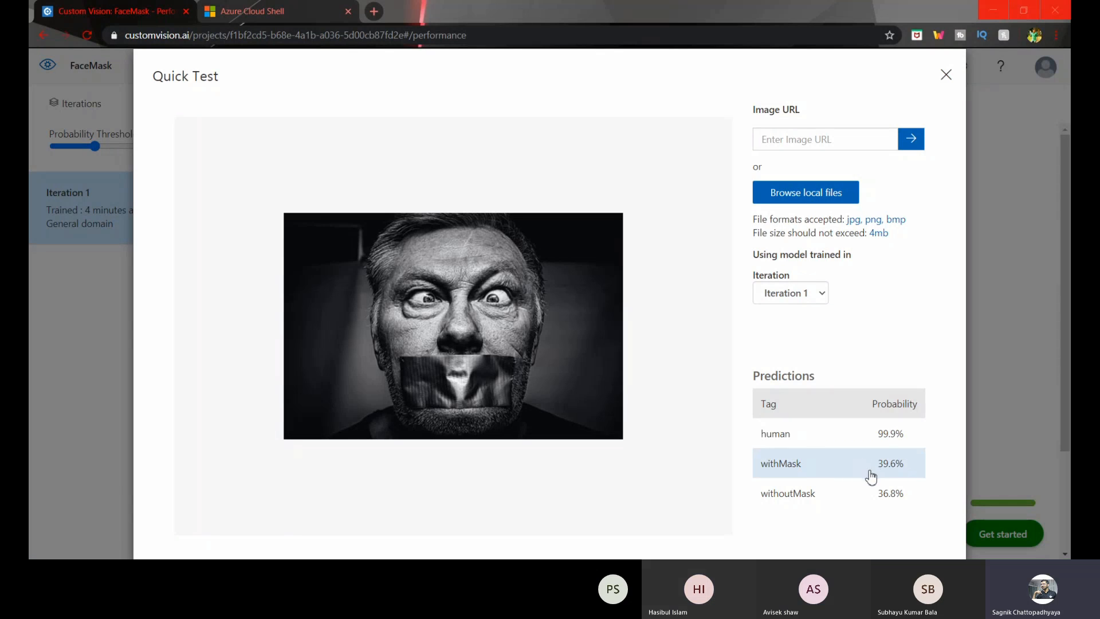
pyautogui.moveTo(867, 471)
pyautogui.mouseDown()
pyautogui.moveTo(889, 543)
pyautogui.moveTo(899, 491)
pyautogui.moveTo(947, 462)
pyautogui.mouseUp()
pyautogui.click(934, 441)
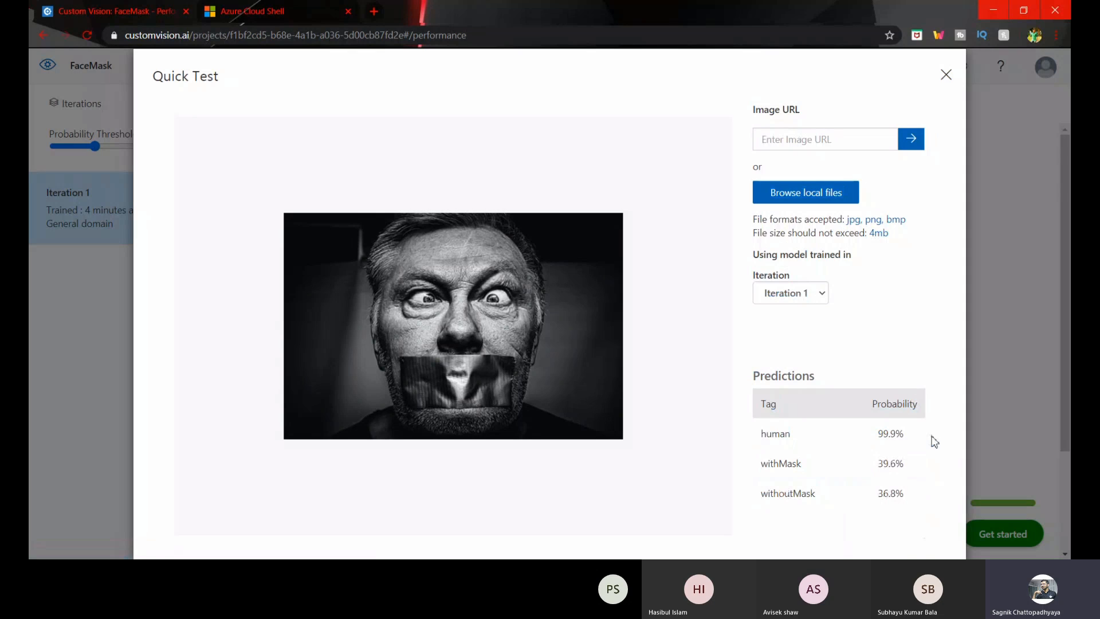
# Step: Run a Quick Test on the test folder's photo of the woman in blue and red light, and close Quick Test
pyautogui.click(821, 198)
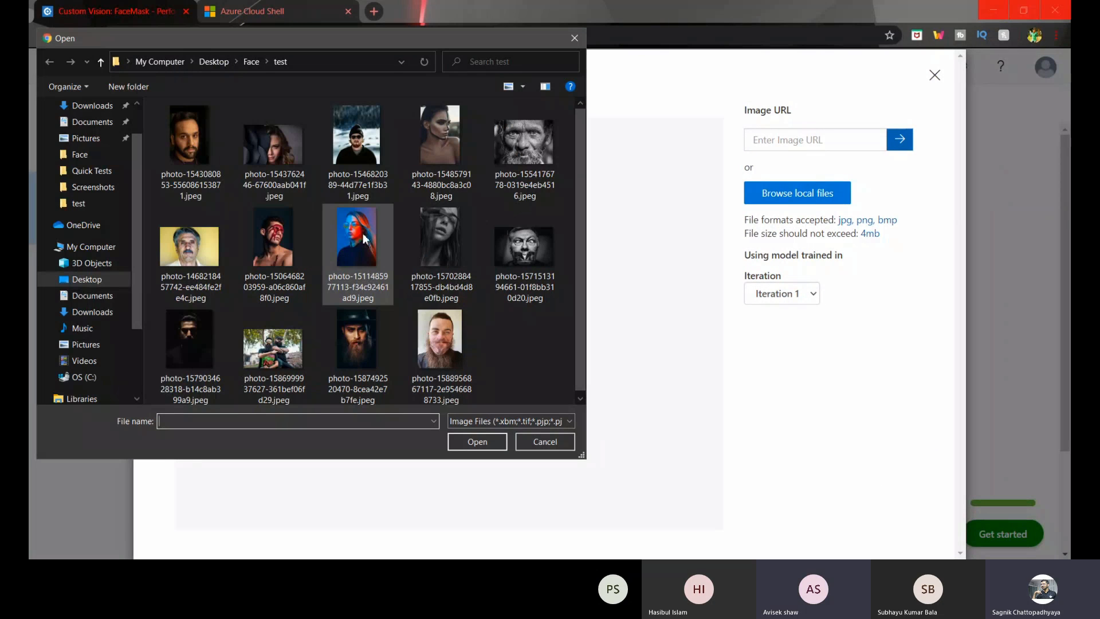
pyautogui.doubleClick(364, 238)
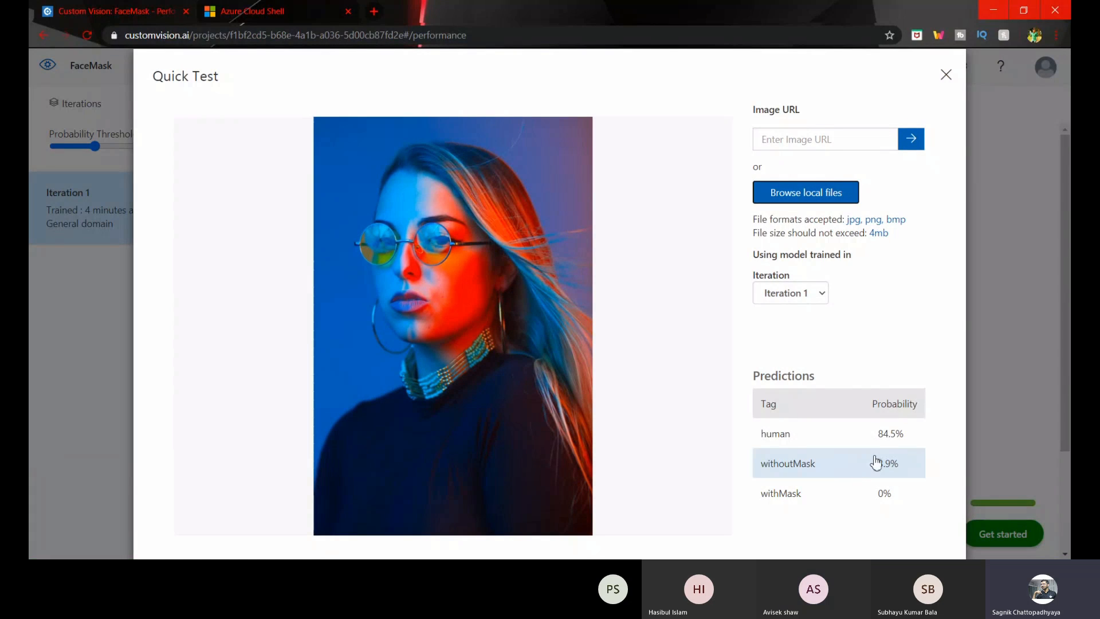
pyautogui.click(946, 75)
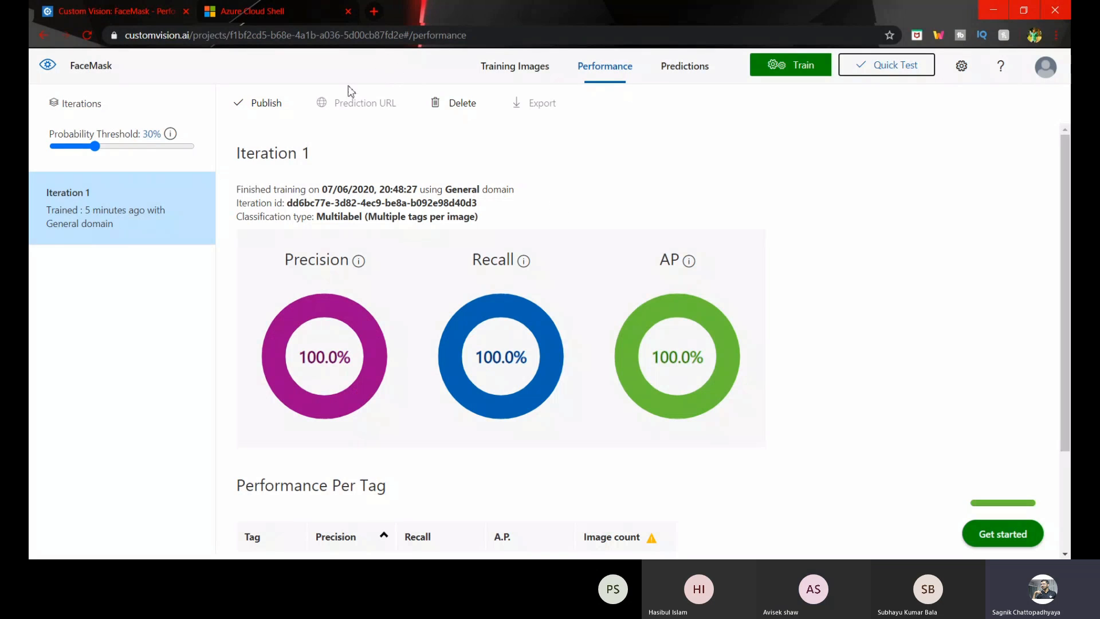
# Step: Open the Iteration 1 predictions, tag the photo of the man with red face paint as human and withoutMask, and save it
pyautogui.click(711, 71)
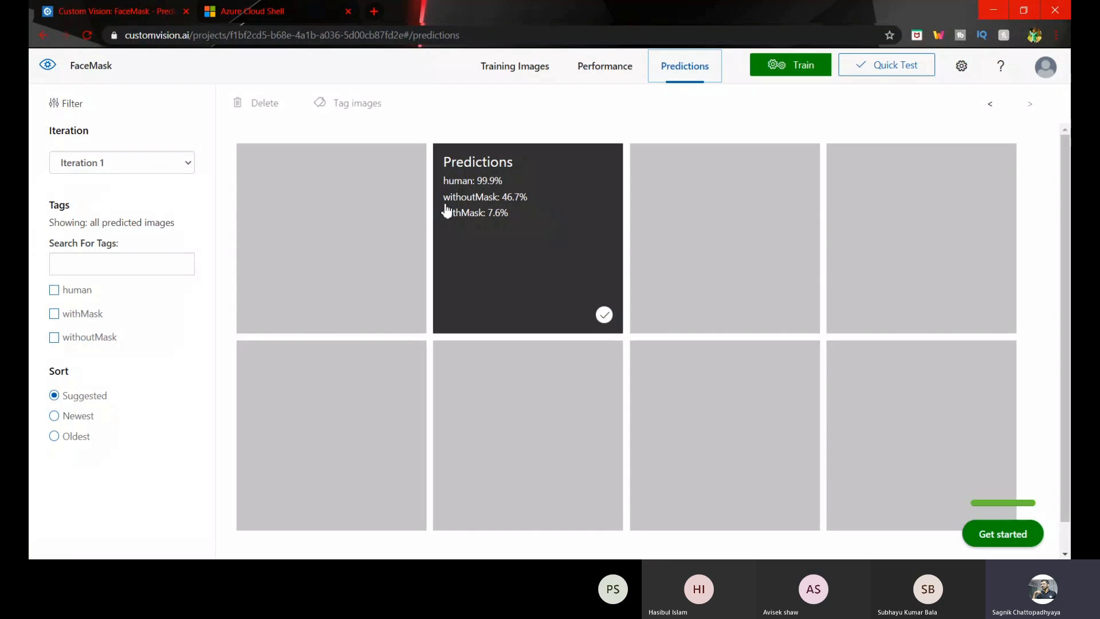
pyautogui.scroll(-1, 646, 322)
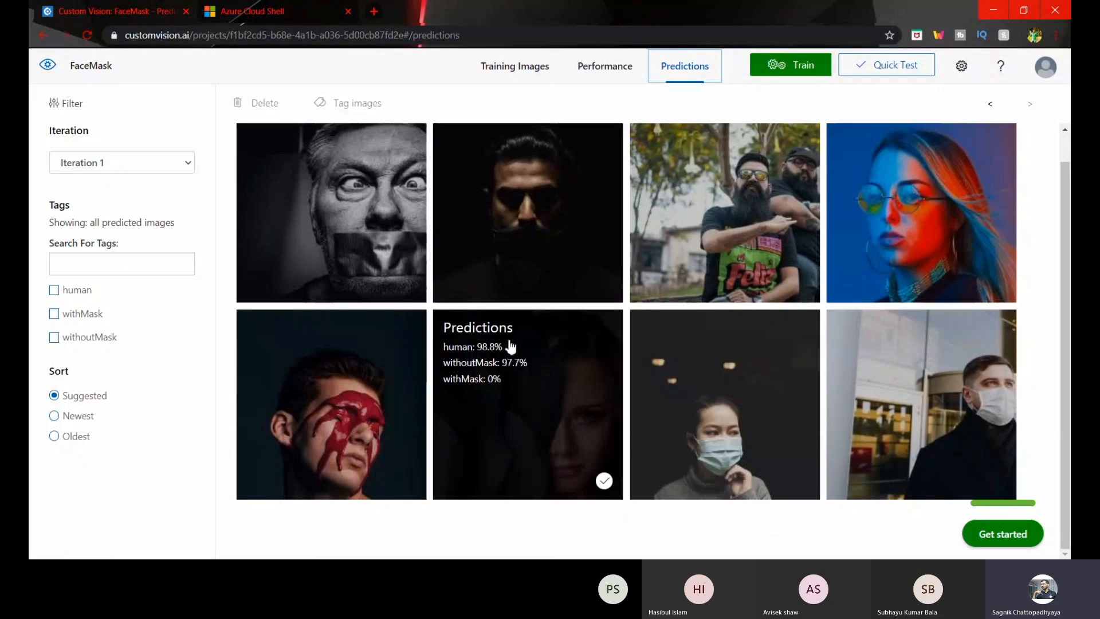
pyautogui.click(383, 373)
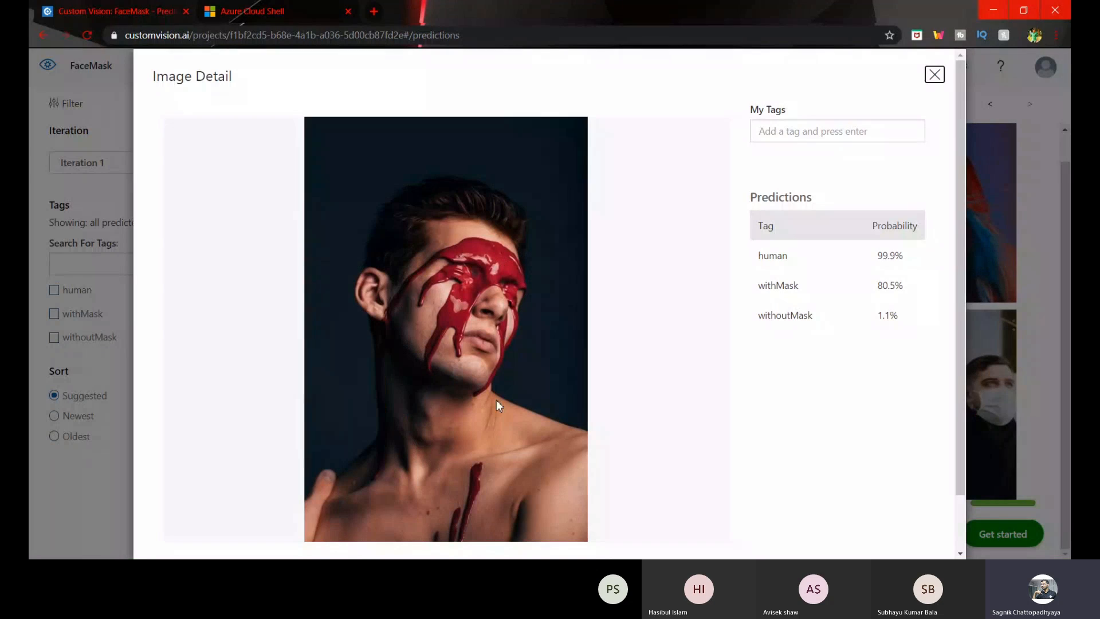
pyautogui.click(813, 130)
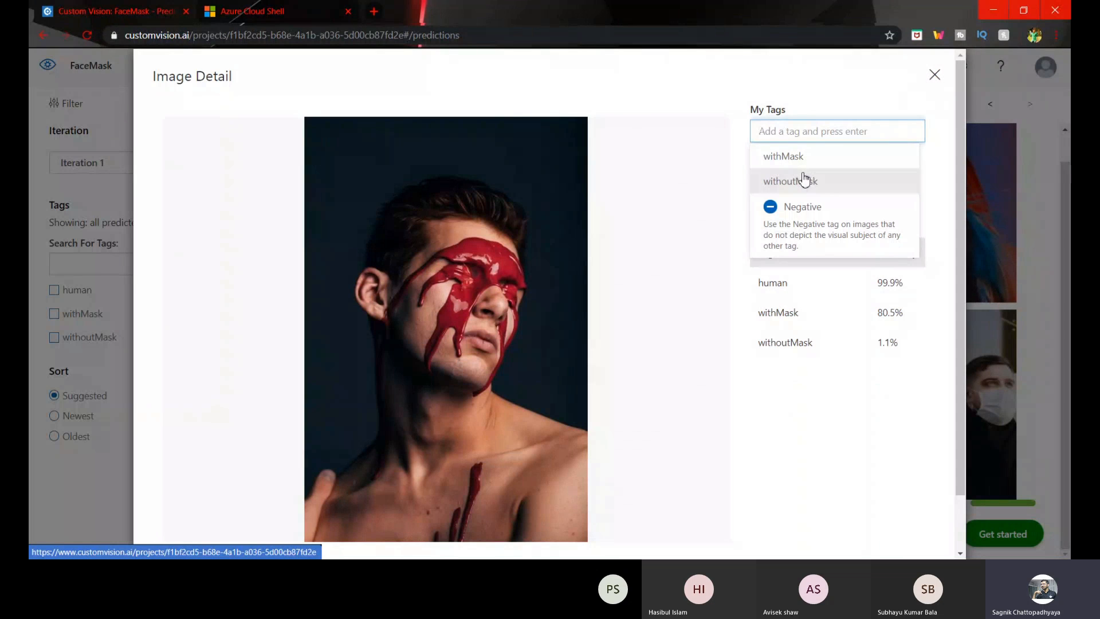
pyautogui.click(805, 179)
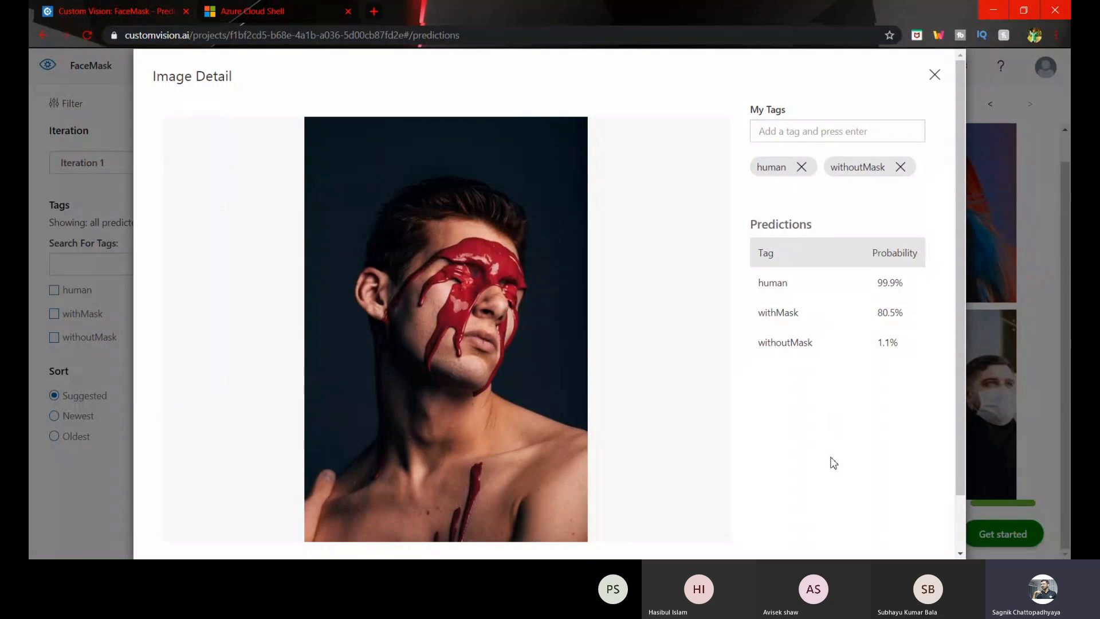
pyautogui.scroll(-1, 834, 461)
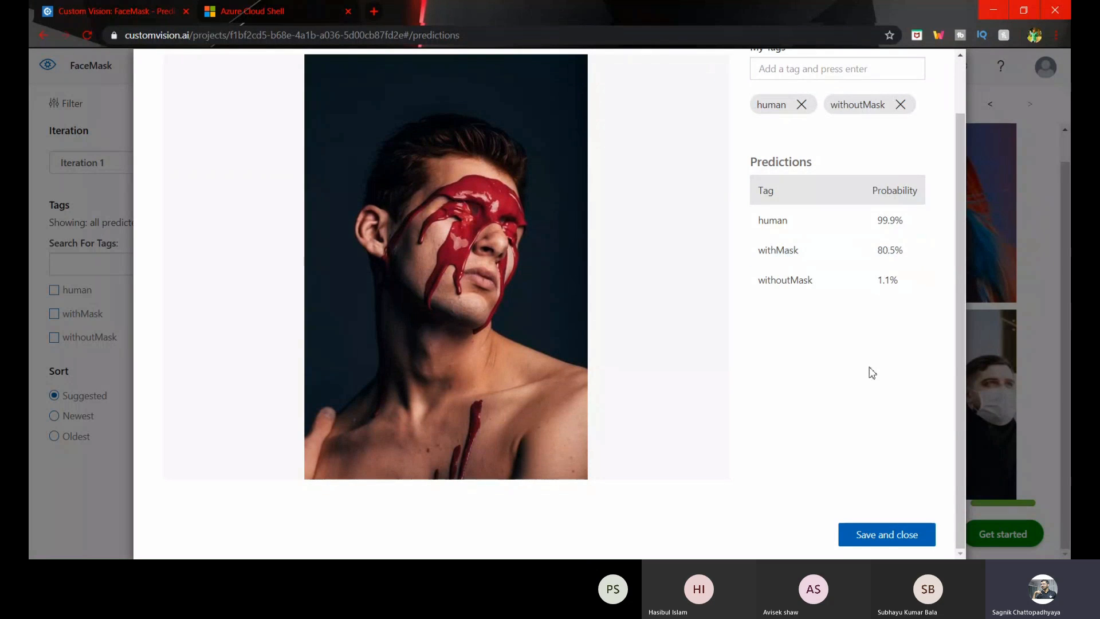
pyautogui.click(888, 536)
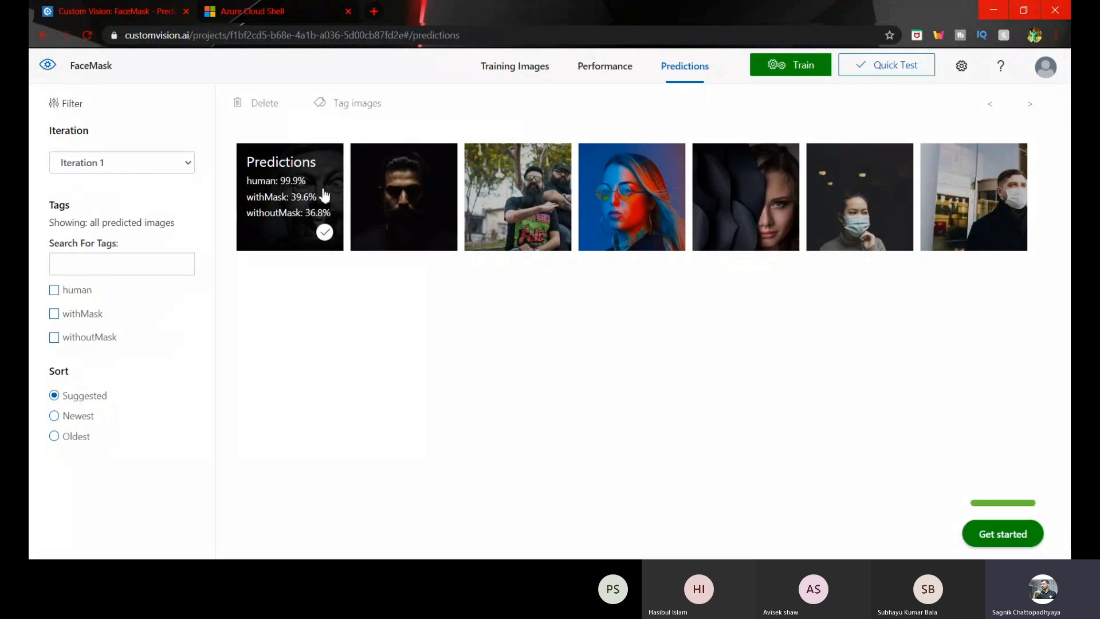
# Step: Tag the predicted dark portrait of the bearded man as human and withoutMask, and save it
pyautogui.click(405, 198)
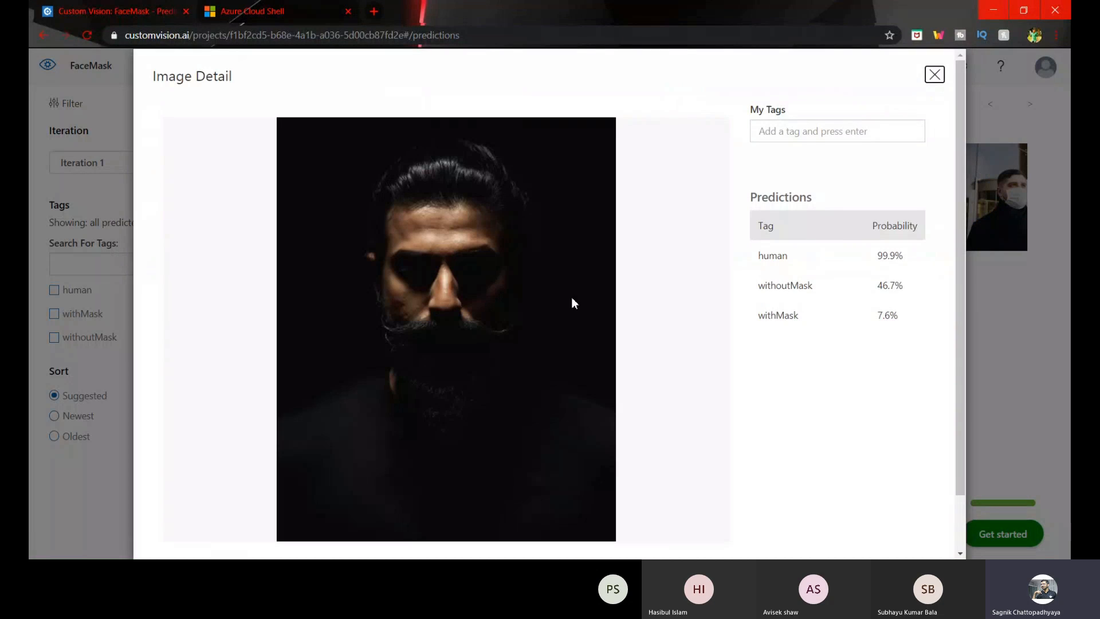
pyautogui.click(835, 132)
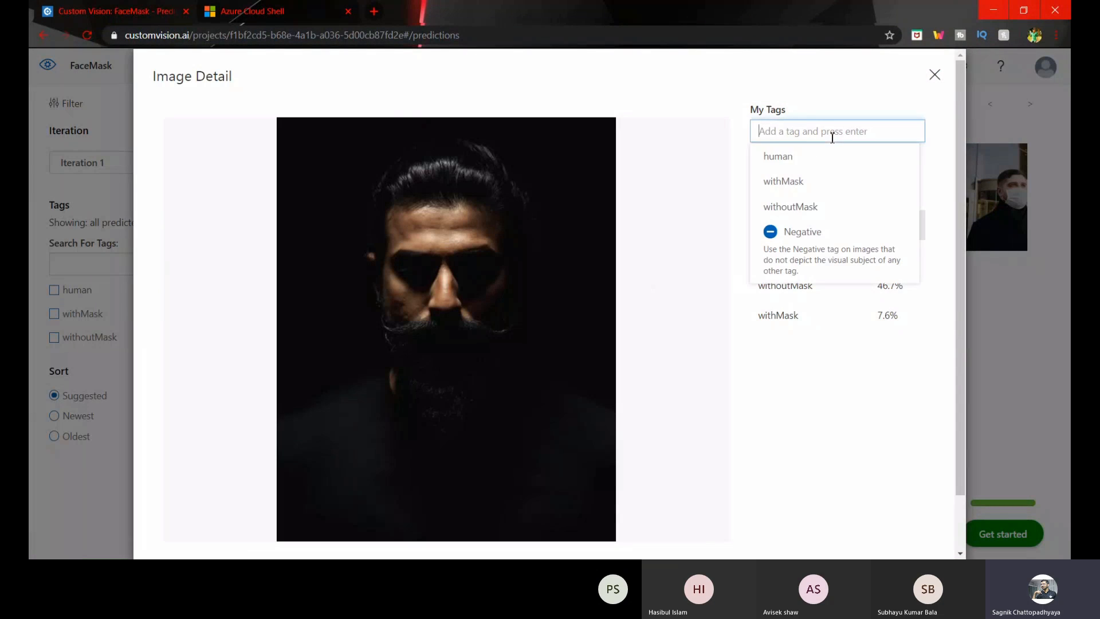
pyautogui.click(811, 170)
pyautogui.click(869, 133)
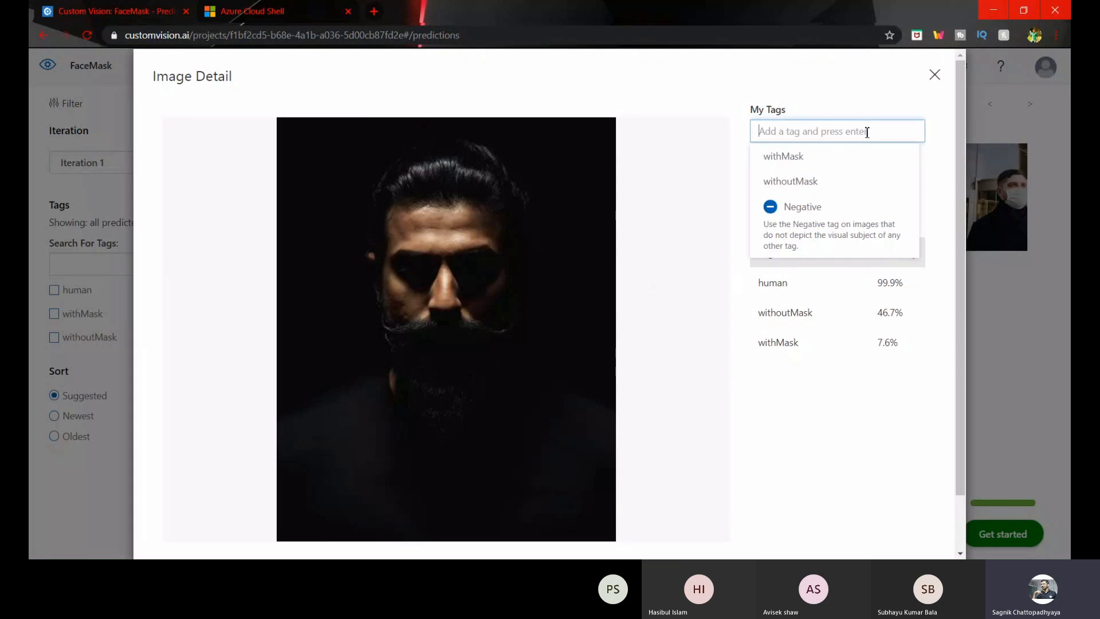
pyautogui.click(850, 182)
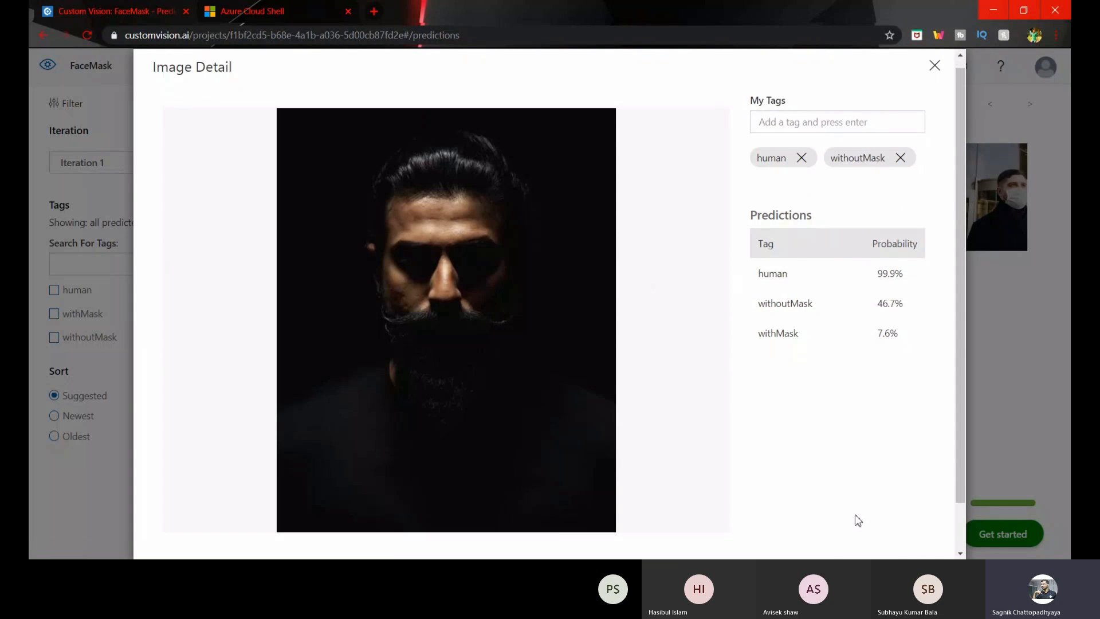
pyautogui.scroll(-1, 860, 521)
pyautogui.click(886, 535)
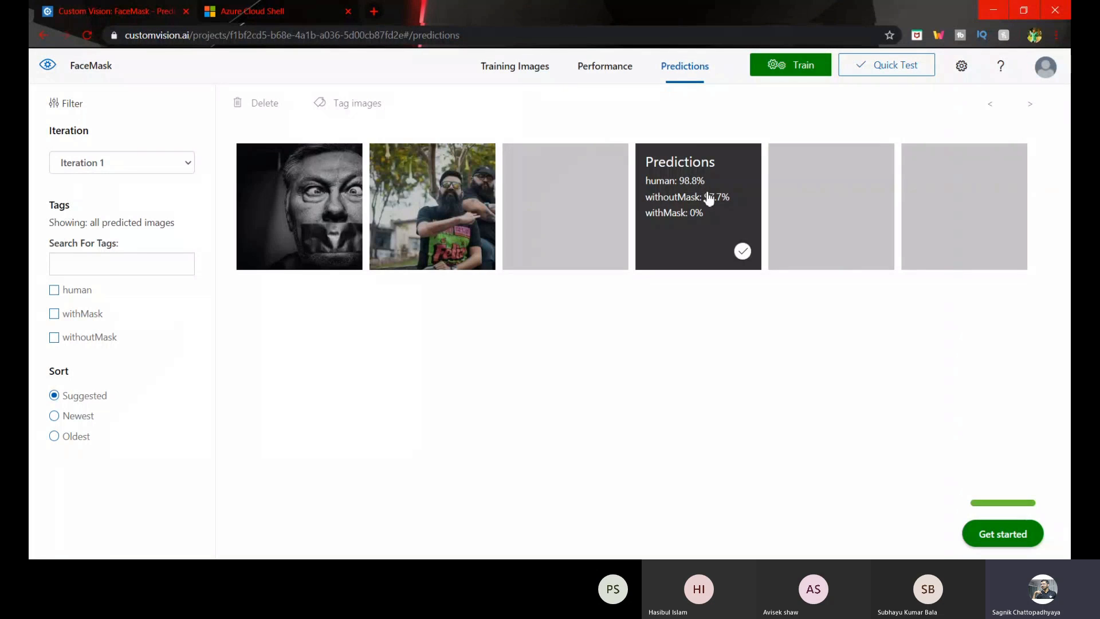
# Step: Tag the predicted photo of the woman with half her face covered as human and withoutMask, and save it
pyautogui.click(667, 213)
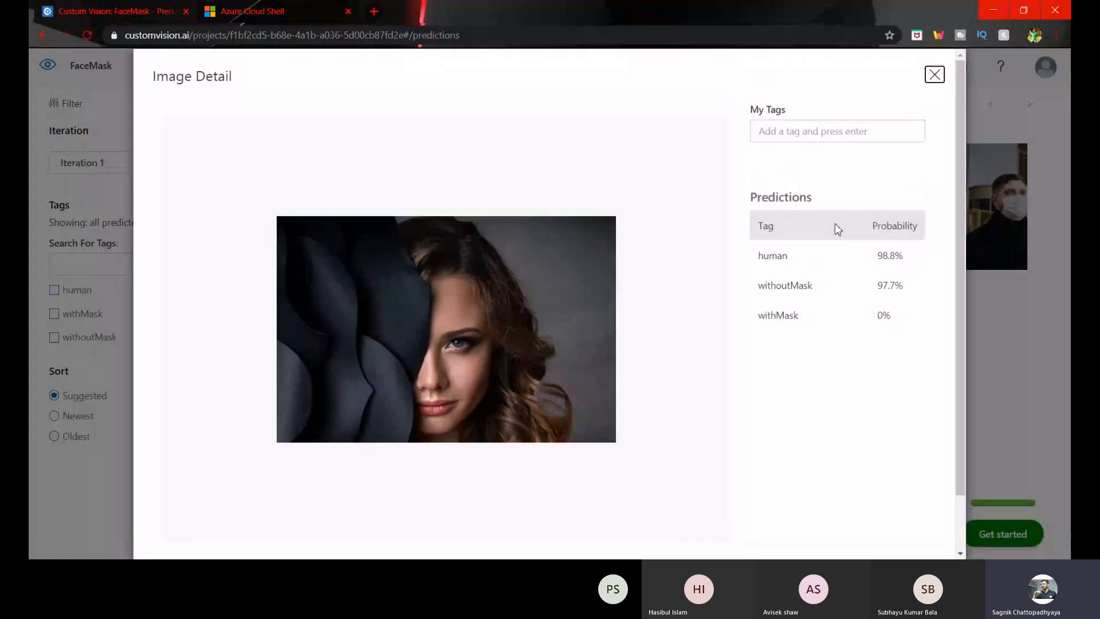
pyautogui.click(831, 133)
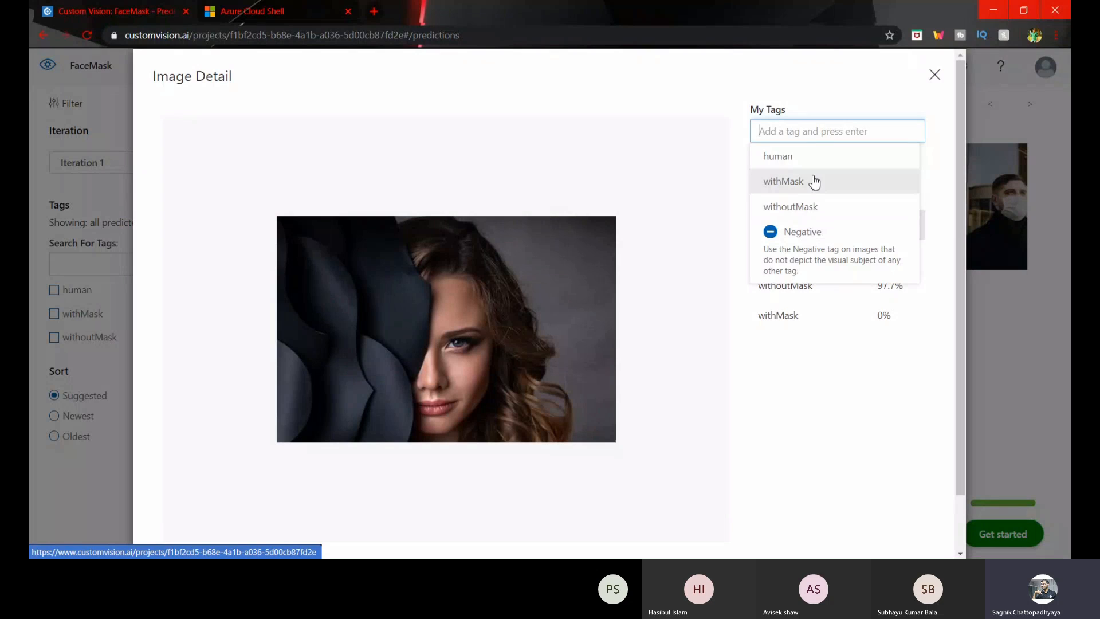
pyautogui.click(821, 162)
pyautogui.click(825, 135)
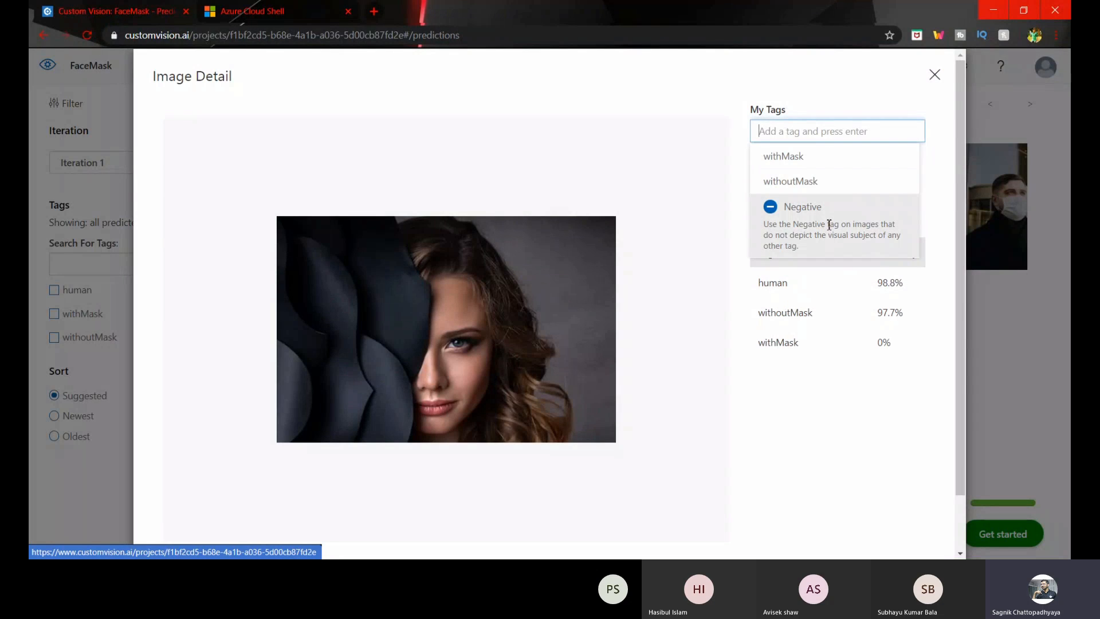
pyautogui.press('Escape')
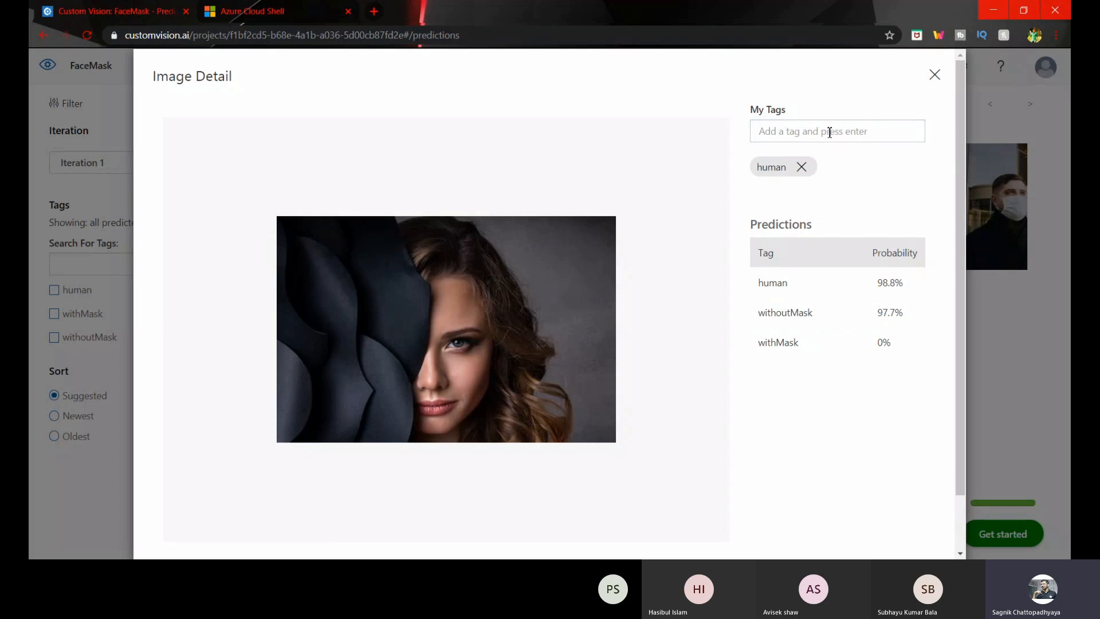
pyautogui.click(834, 131)
pyautogui.click(807, 180)
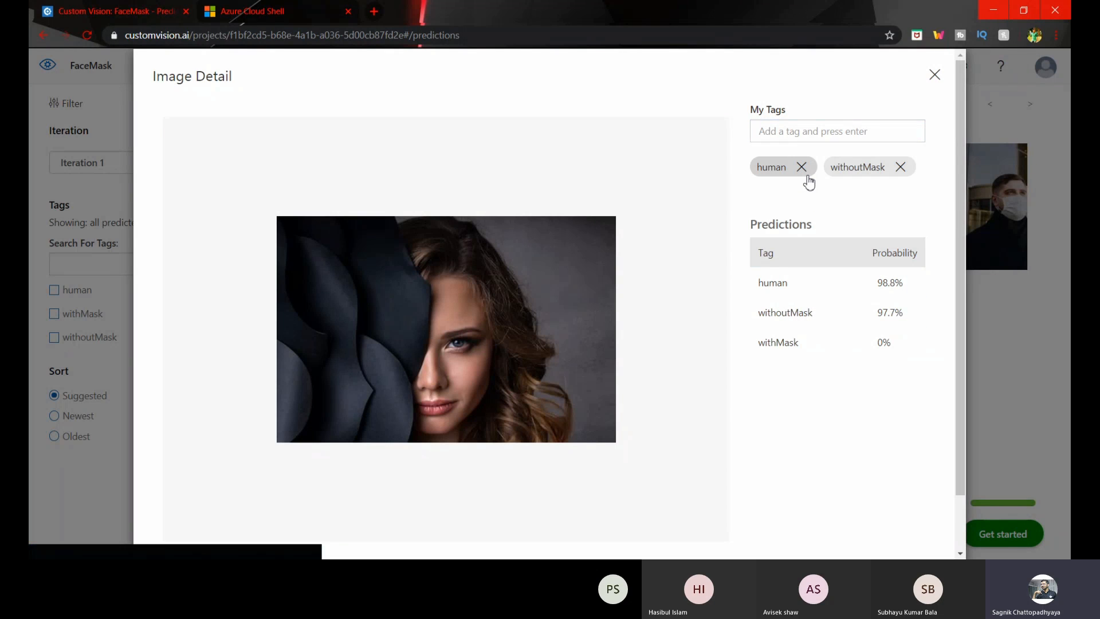
pyautogui.scroll(-1, 825, 466)
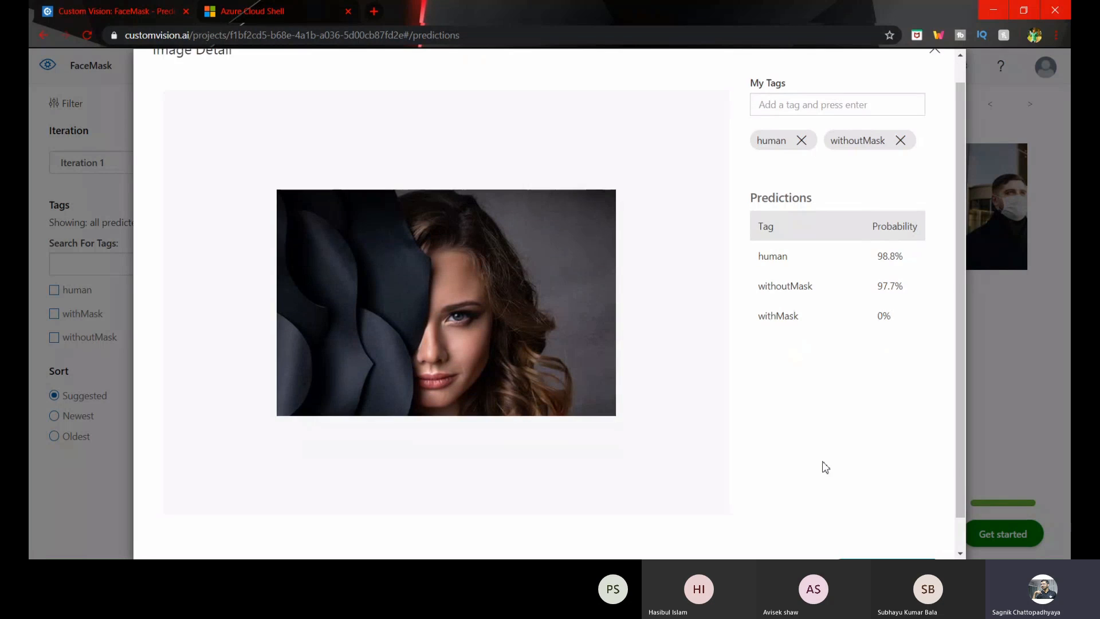
pyautogui.click(884, 539)
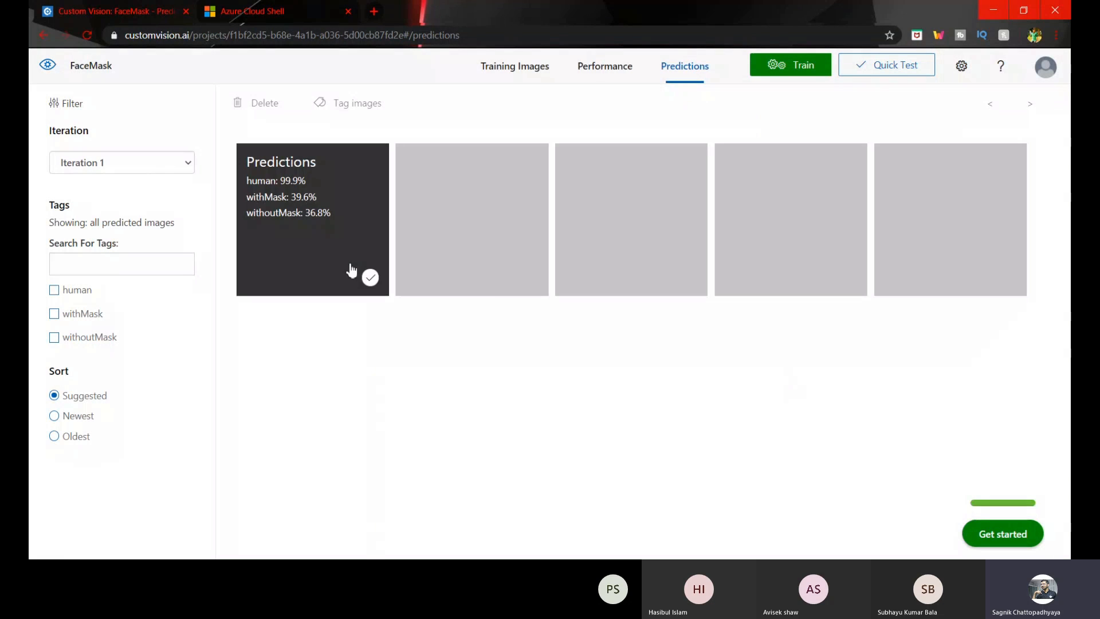
# Step: Check the predicted photo of the man with a taped mouth, close it untagged, and retrain the model with Quick Training
pyautogui.click(343, 237)
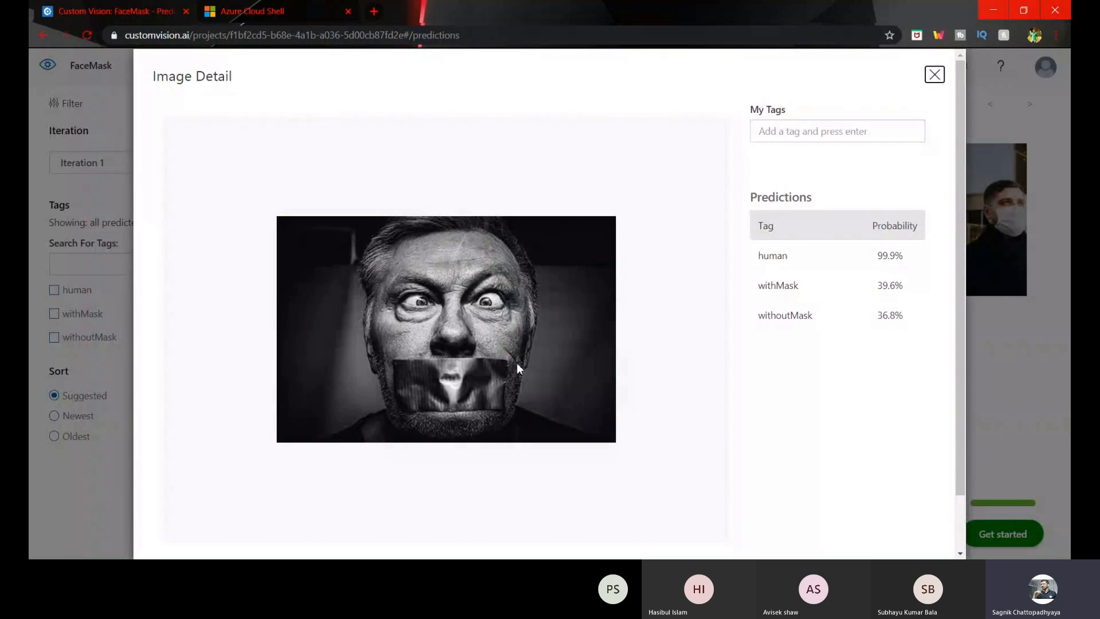
pyautogui.click(935, 75)
pyautogui.click(816, 73)
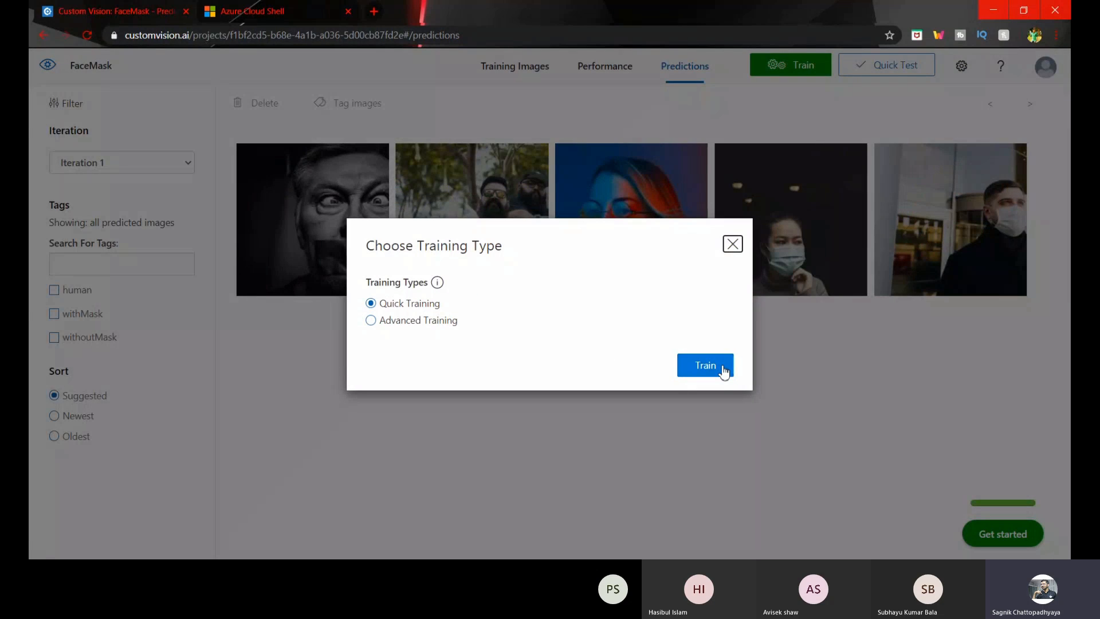
pyautogui.click(724, 371)
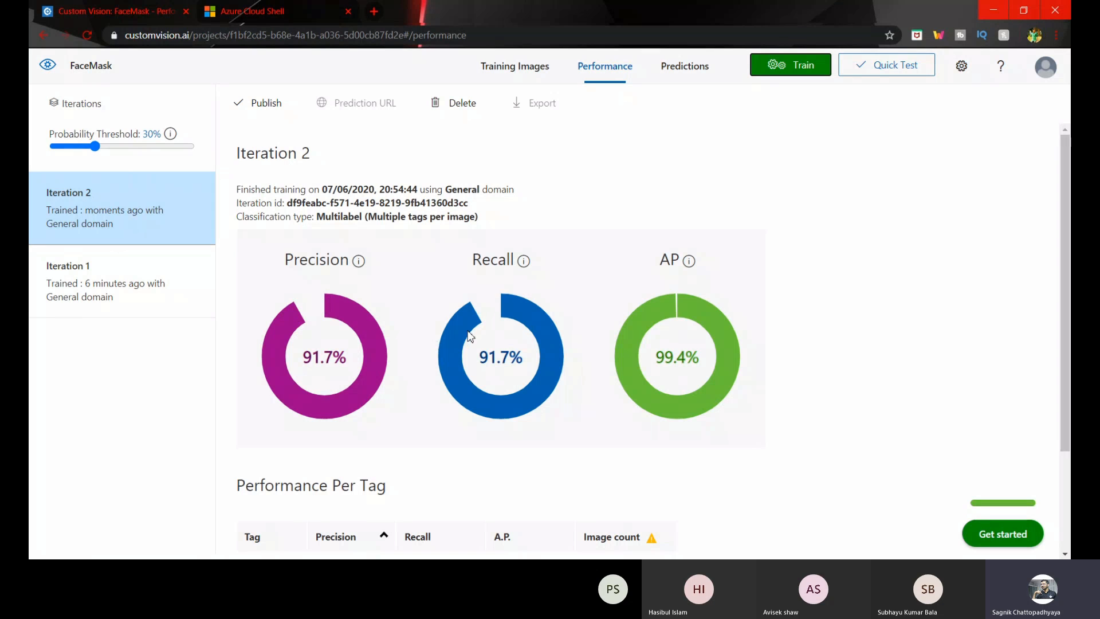
# Step: Review Iteration 2's overall and per-tag performance, and check its predictions page
pyautogui.scroll(-2, 488, 382)
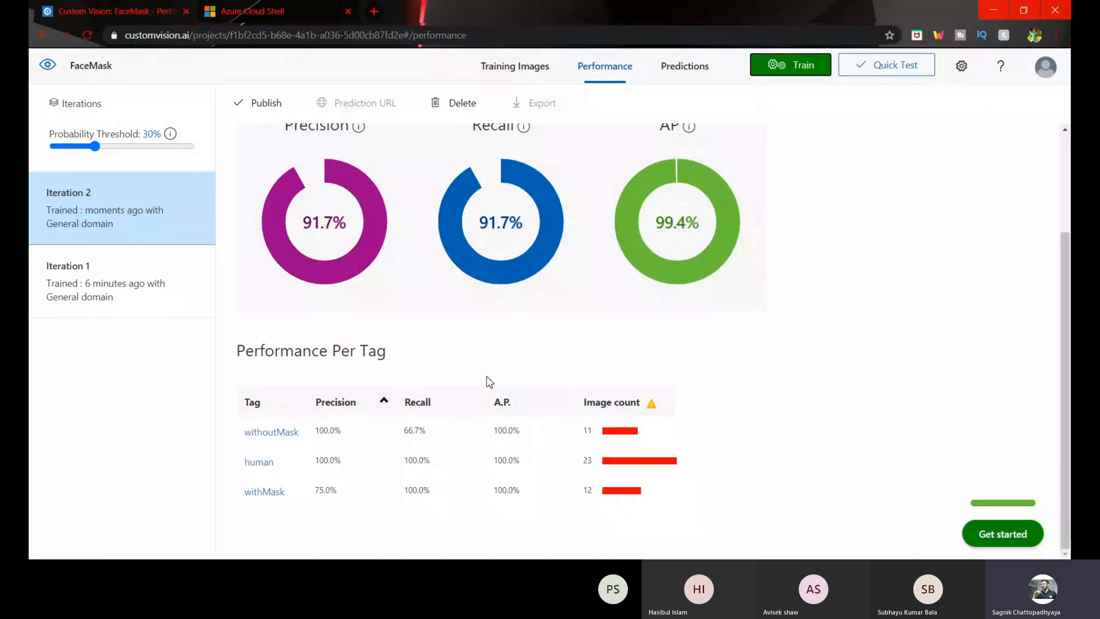
pyautogui.scroll(2, 489, 382)
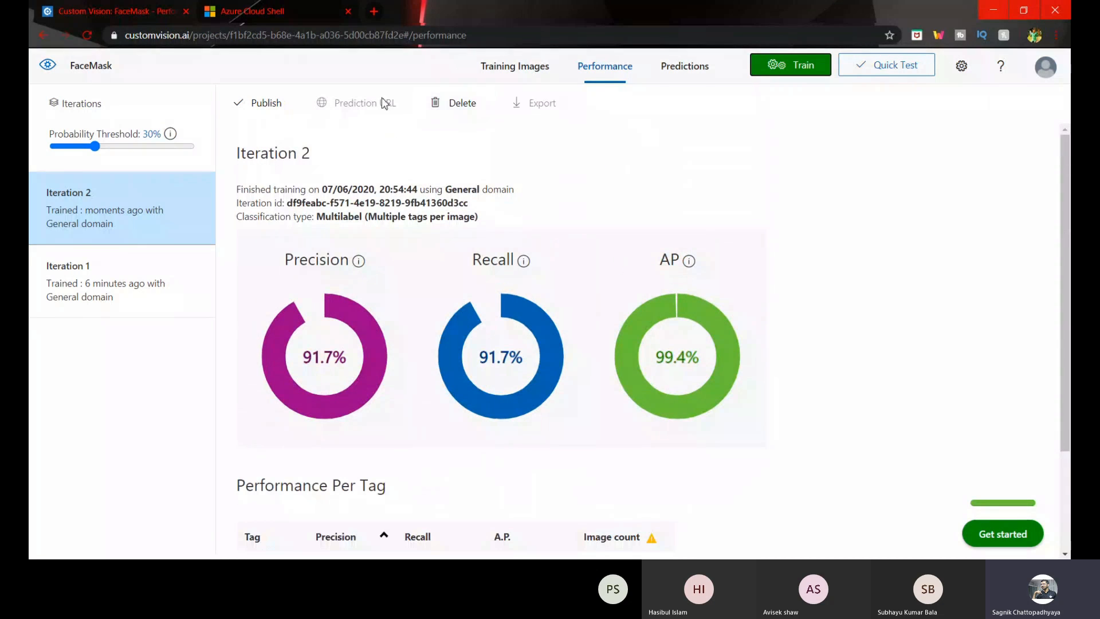
pyautogui.click(678, 68)
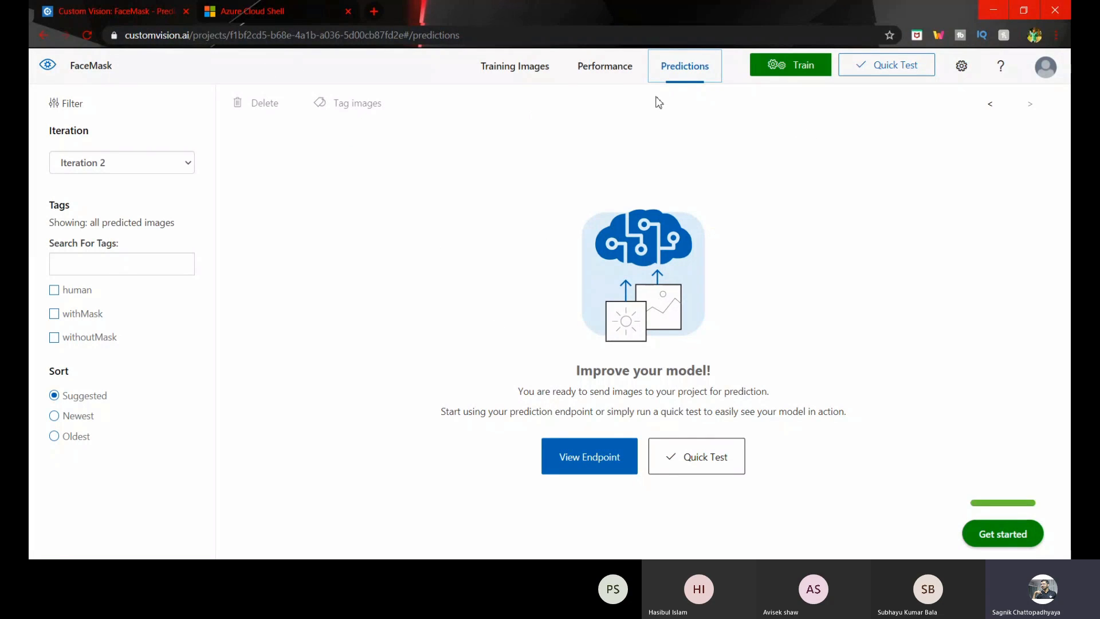
pyautogui.click(620, 69)
# Step: Run a Quick Test with Iteration 2 on the test folder's photo of the long-bearded man wearing a face-printed mask
pyautogui.click(898, 66)
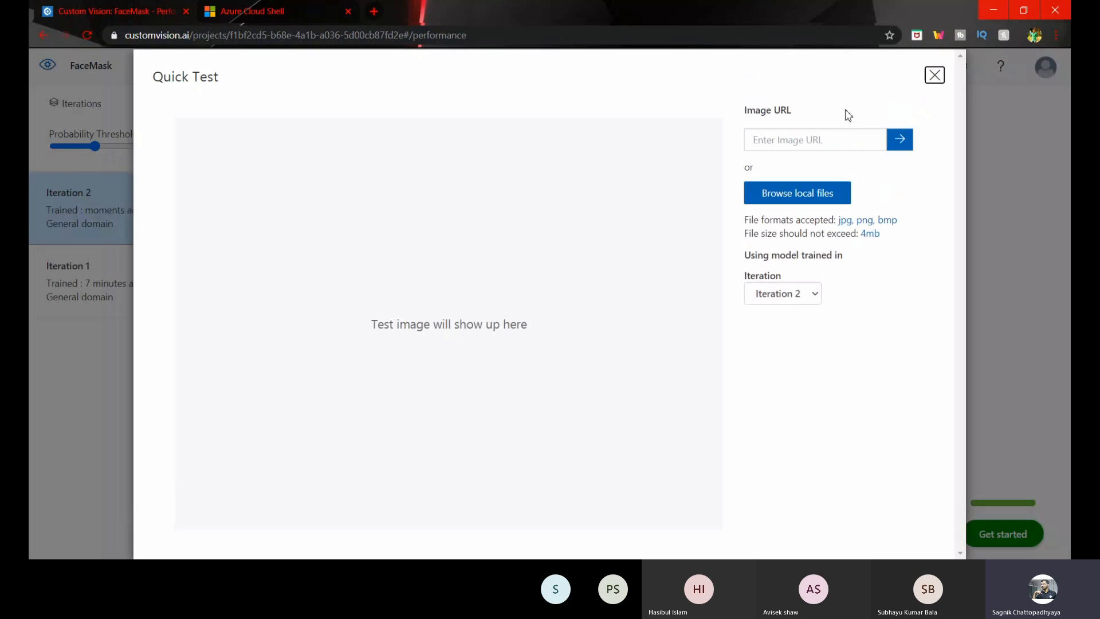
pyautogui.click(790, 138)
pyautogui.click(776, 198)
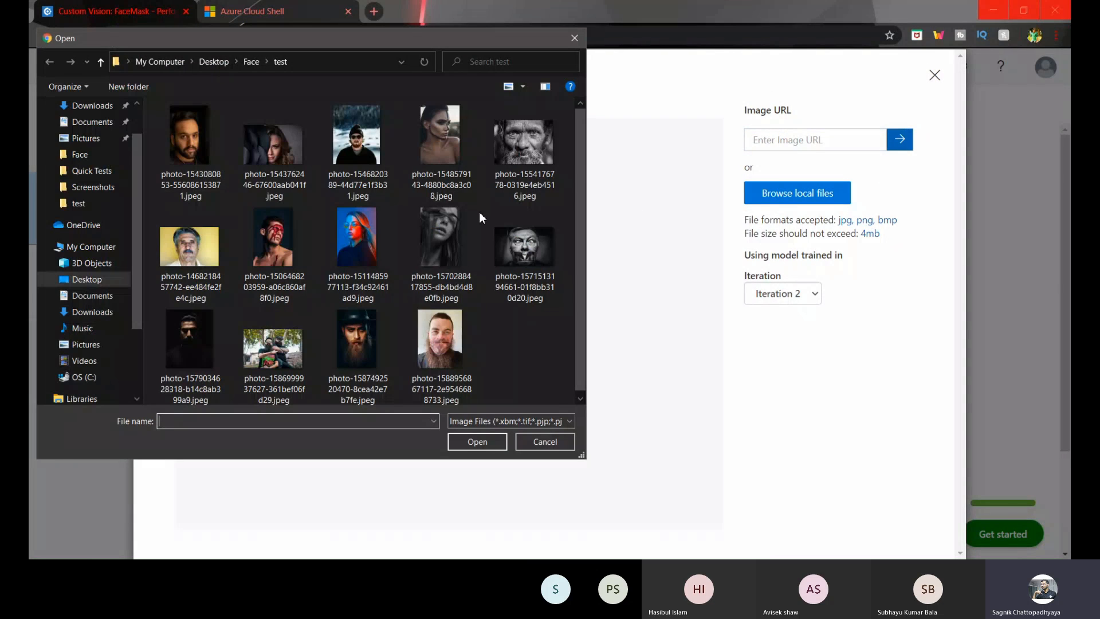
pyautogui.click(446, 325)
pyautogui.doubleClick(446, 325)
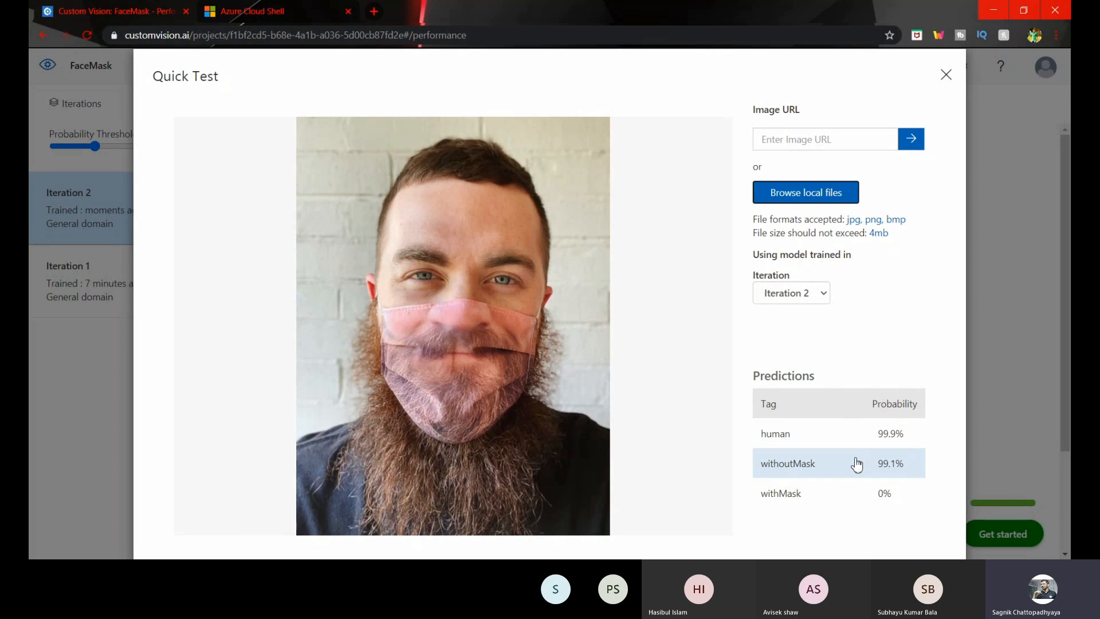
pyautogui.scroll(-1, 857, 464)
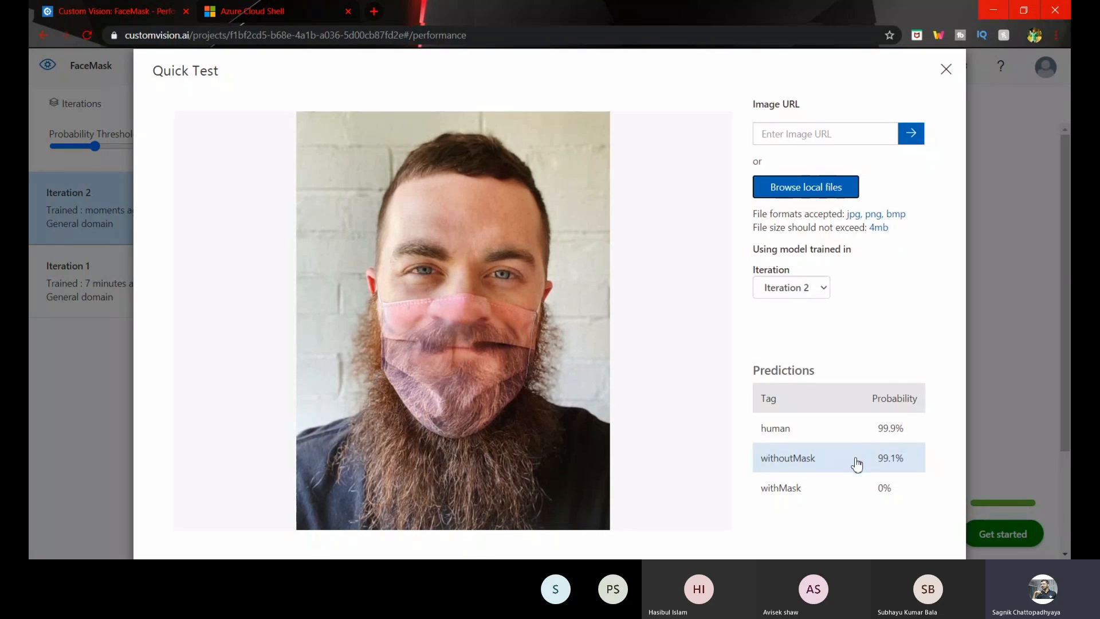
pyautogui.click(804, 188)
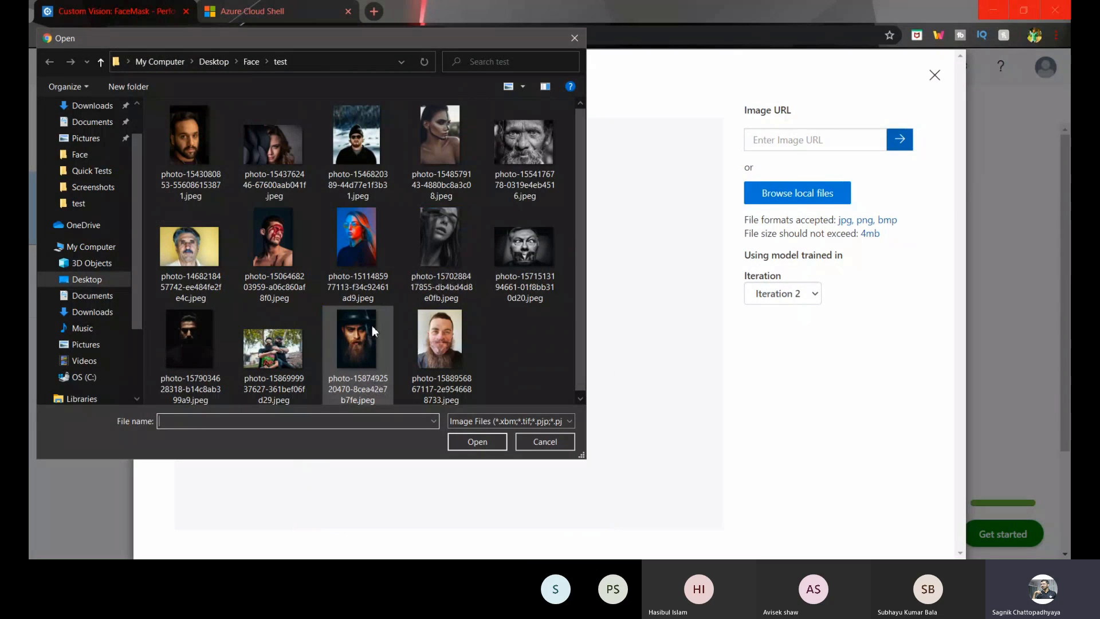
pyautogui.click(535, 145)
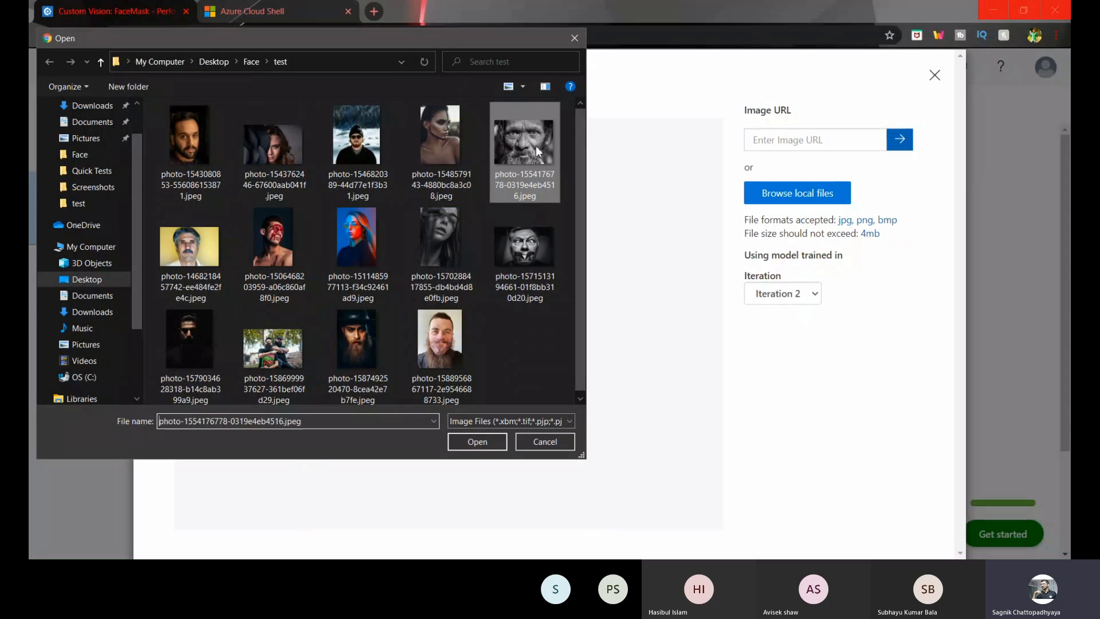
pyautogui.doubleClick(537, 147)
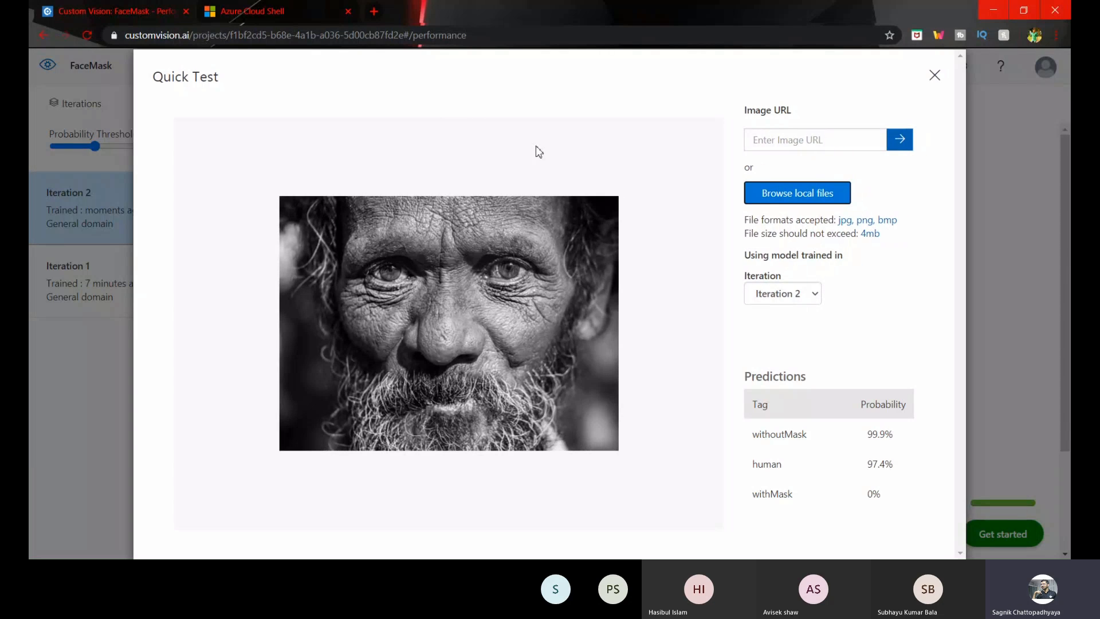
# Step: Run a Quick Test on the test folder's black-and-white portrait of the woman with hair across her face, and close Quick Test
pyautogui.click(814, 187)
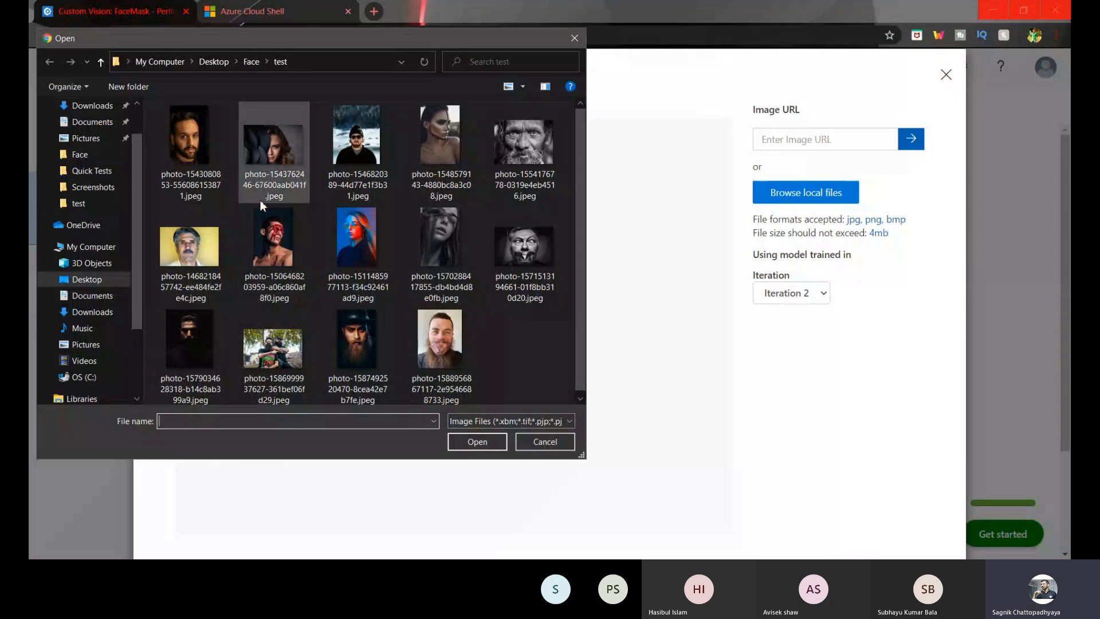
pyautogui.doubleClick(443, 243)
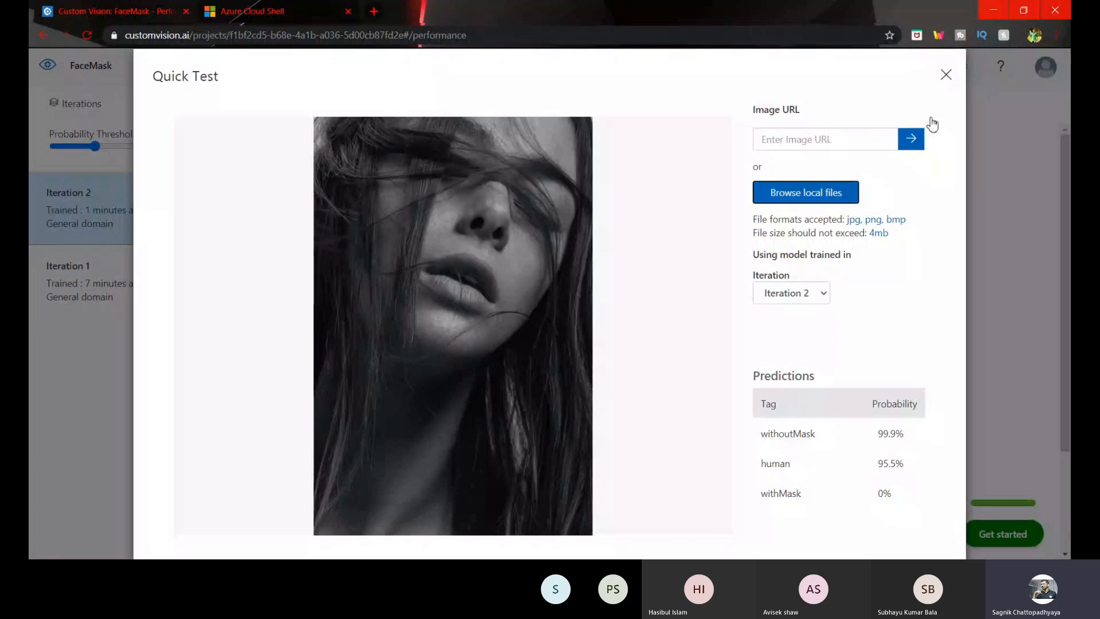
pyautogui.click(946, 75)
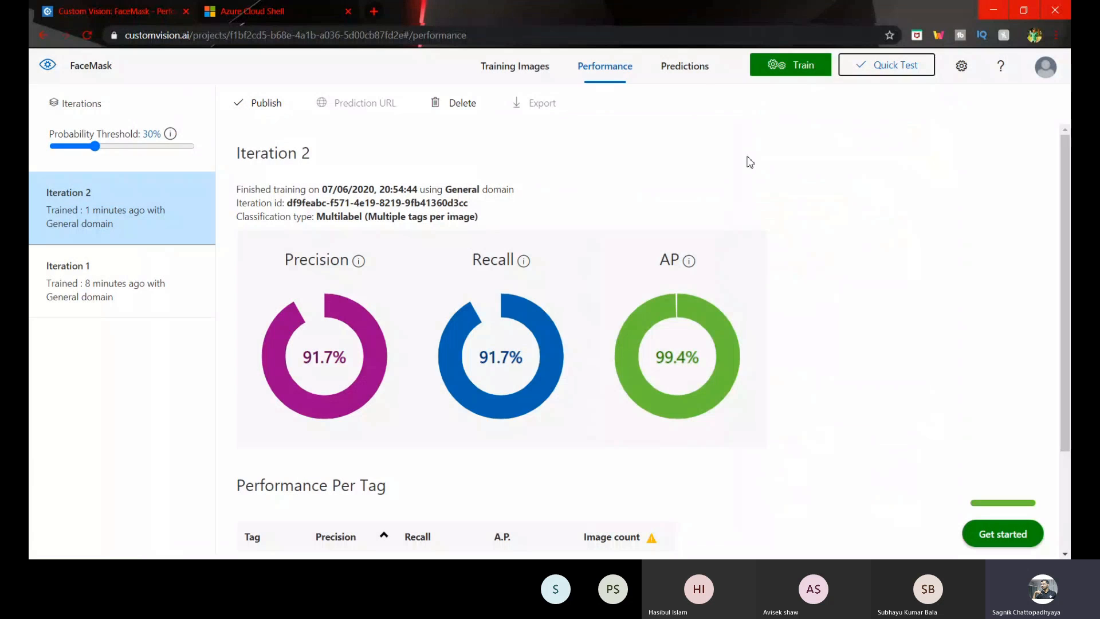
# Step: In the Iteration 2 predictions, tag the photo of the man with the face-printed mask as human and withMask, and save it
pyautogui.click(696, 57)
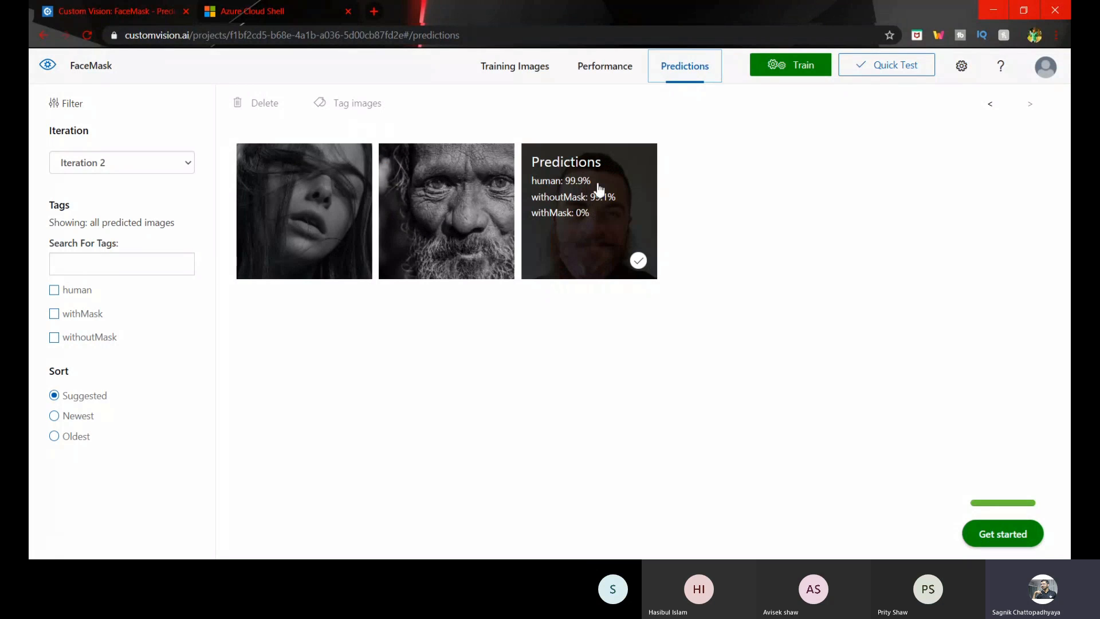
pyautogui.click(593, 186)
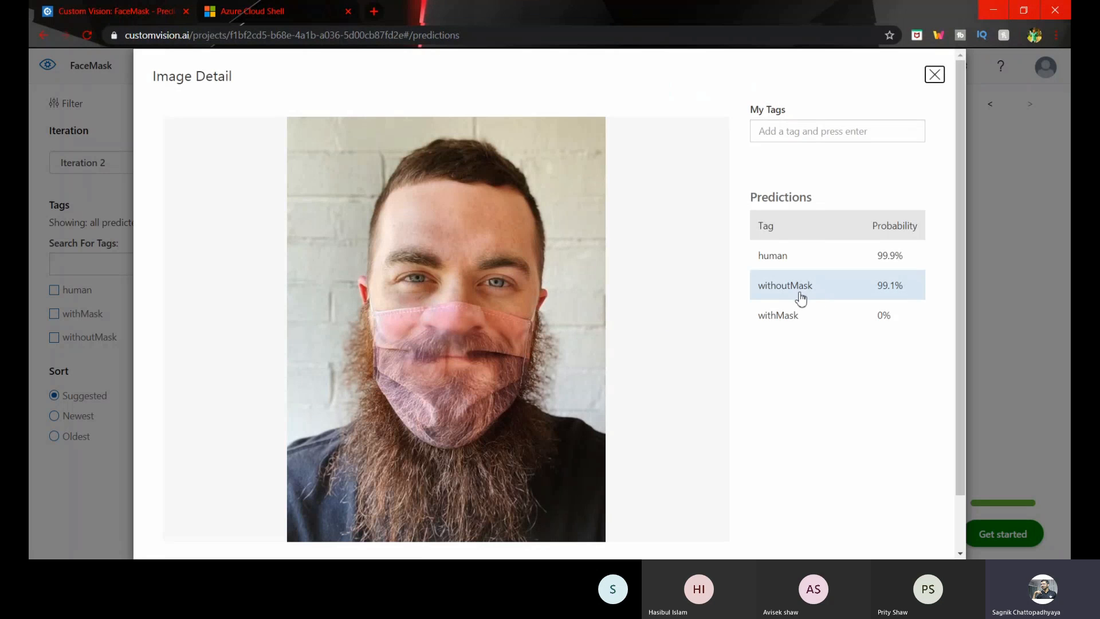
pyautogui.click(803, 140)
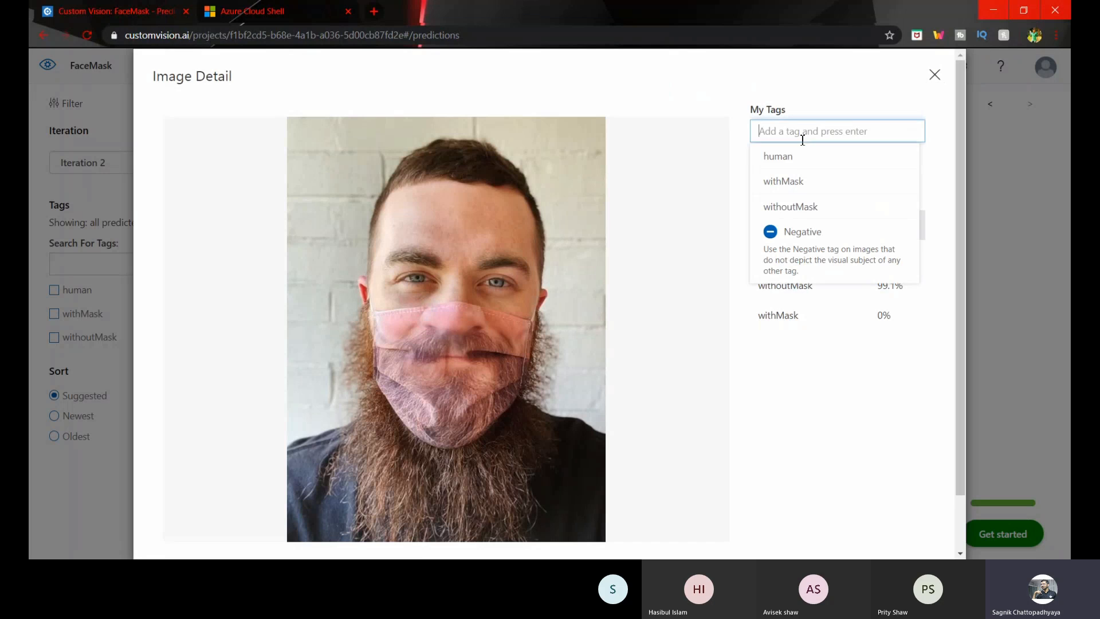
pyautogui.click(798, 162)
pyautogui.click(817, 124)
pyautogui.click(809, 163)
pyautogui.scroll(-2, 813, 412)
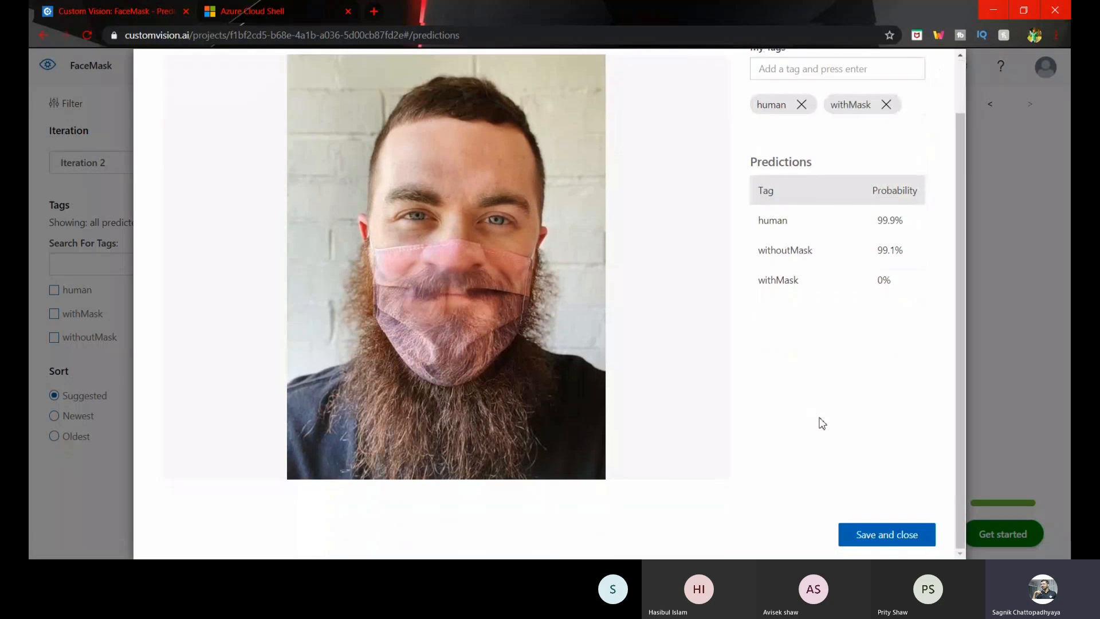
pyautogui.click(899, 542)
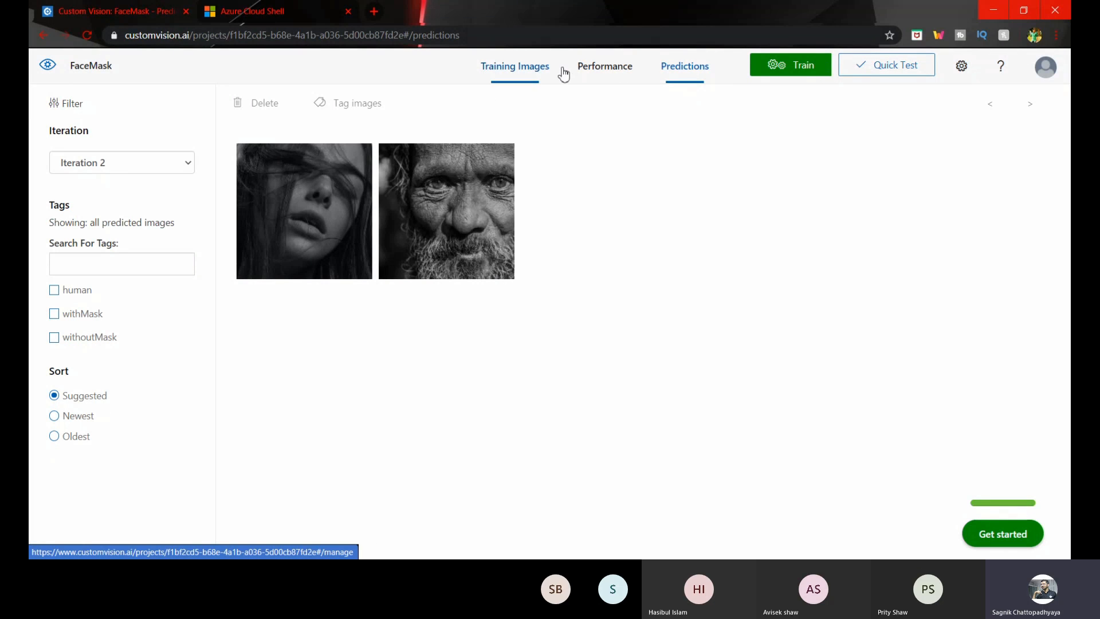
# Step: Publish Iteration 2 under the model name Iteration2 to the available prediction resource
pyautogui.click(606, 73)
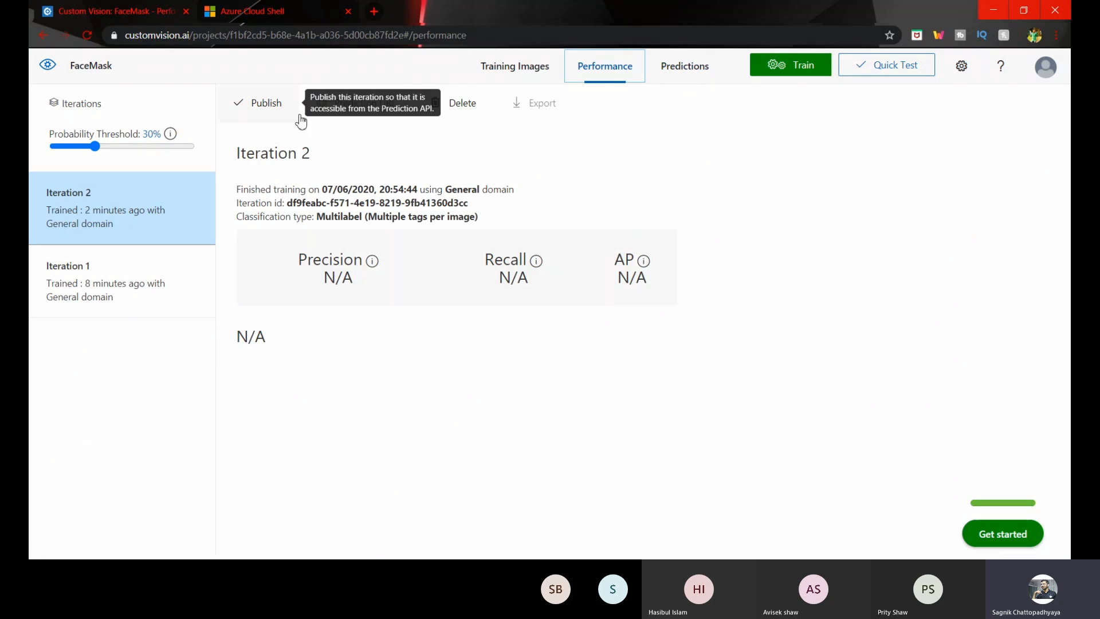
pyautogui.click(265, 106)
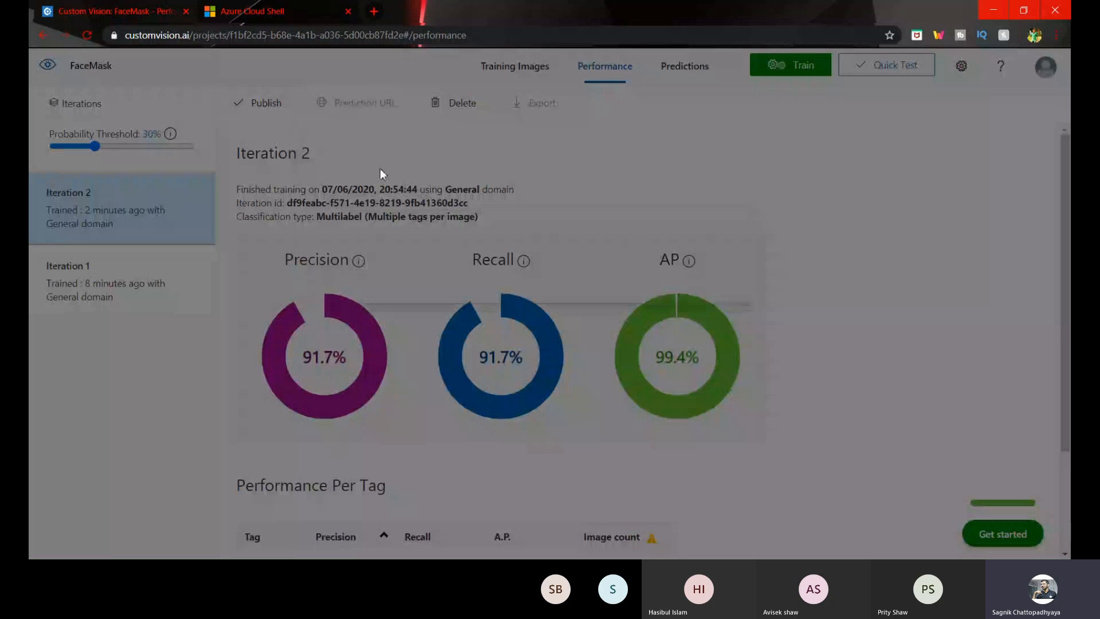
pyautogui.click(535, 378)
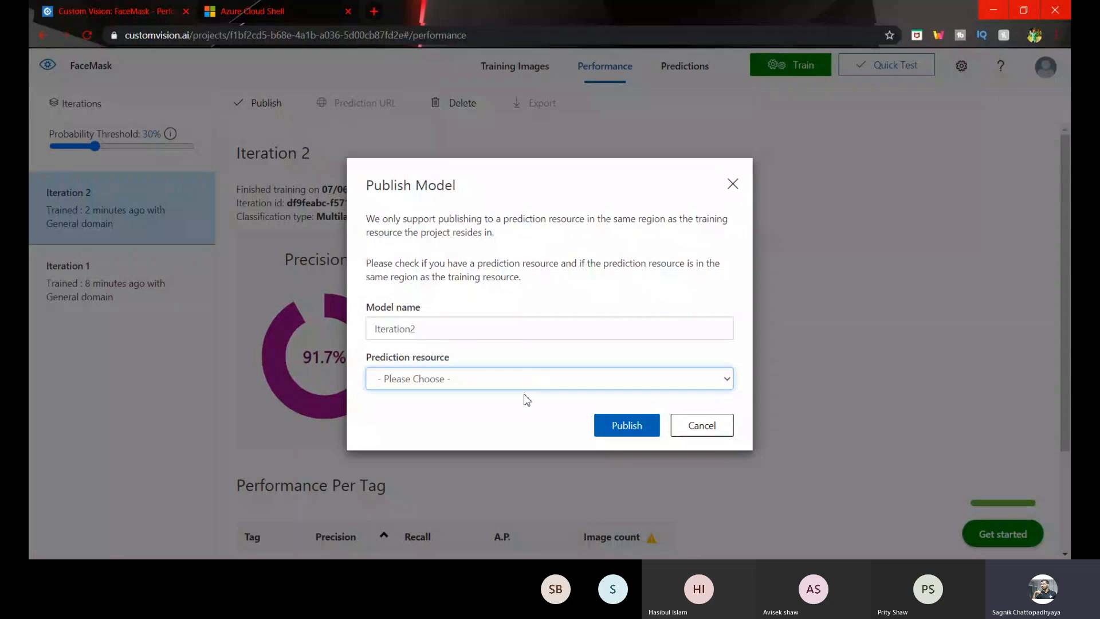
pyautogui.click(509, 429)
pyautogui.click(629, 429)
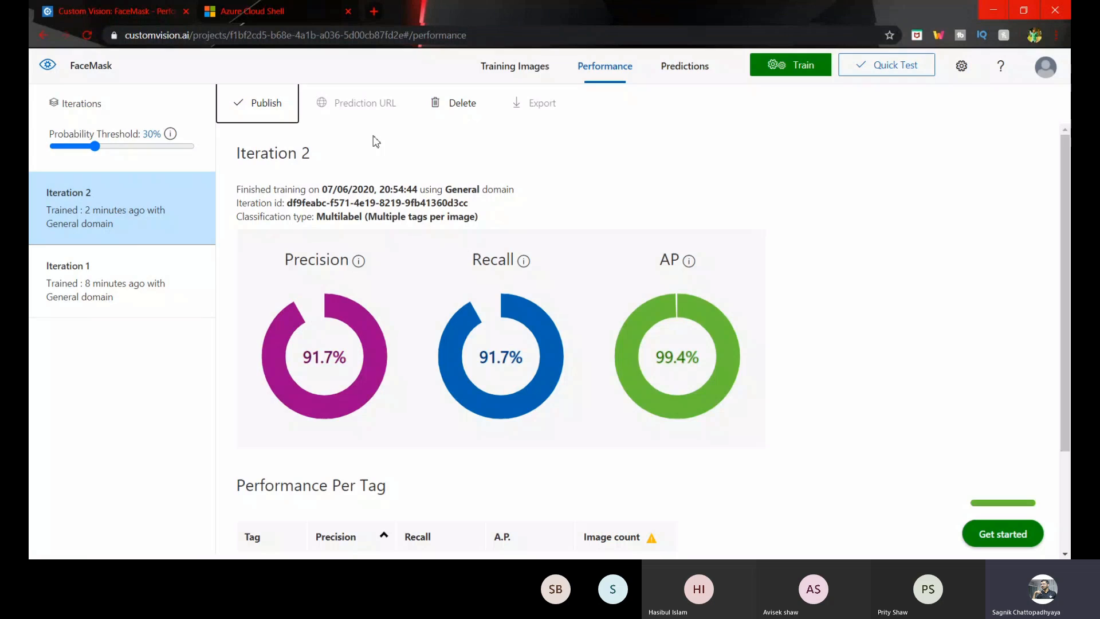
# Step: Examine the published iteration's Prediction API details for image URLs and image files, close them, and look over its performance
pyautogui.click(361, 103)
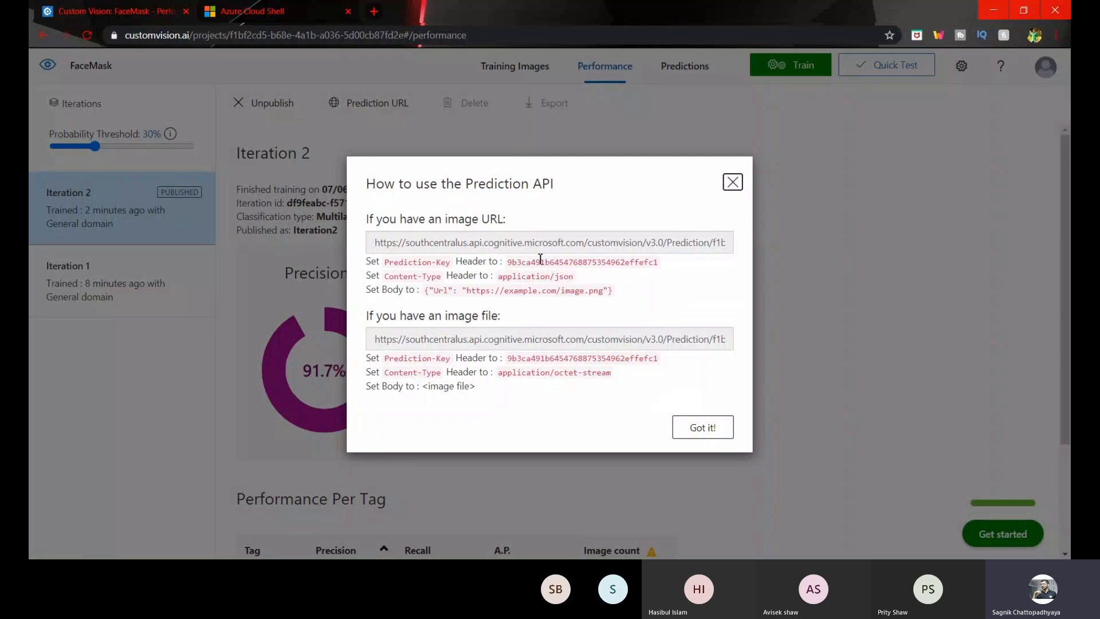
pyautogui.click(733, 183)
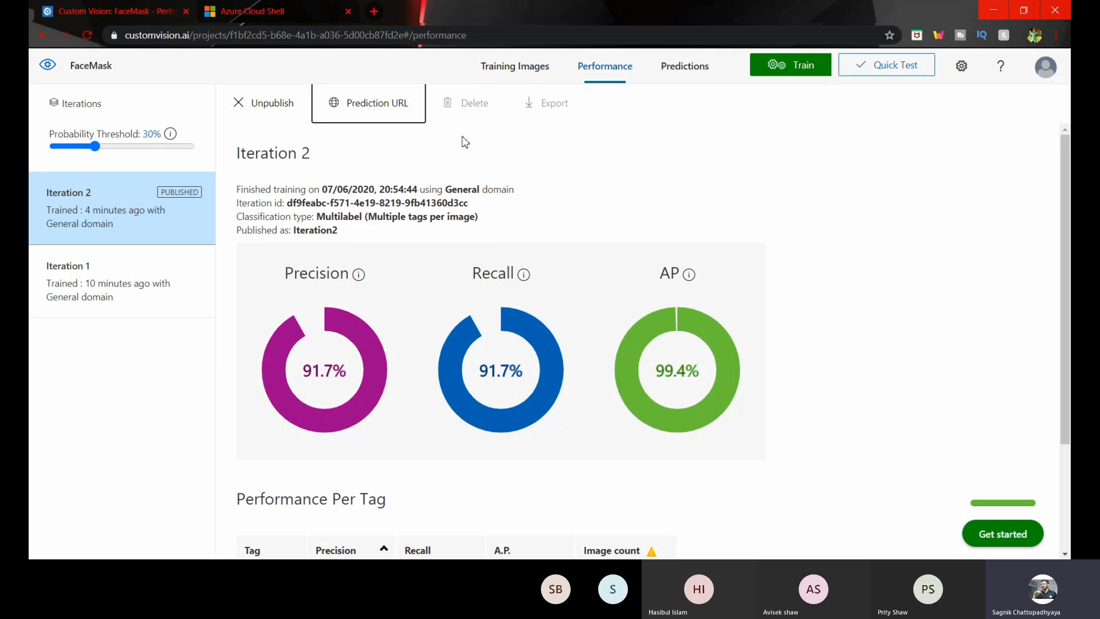
pyautogui.scroll(-3, 491, 252)
pyautogui.scroll(3, 490, 252)
pyautogui.click(995, 315)
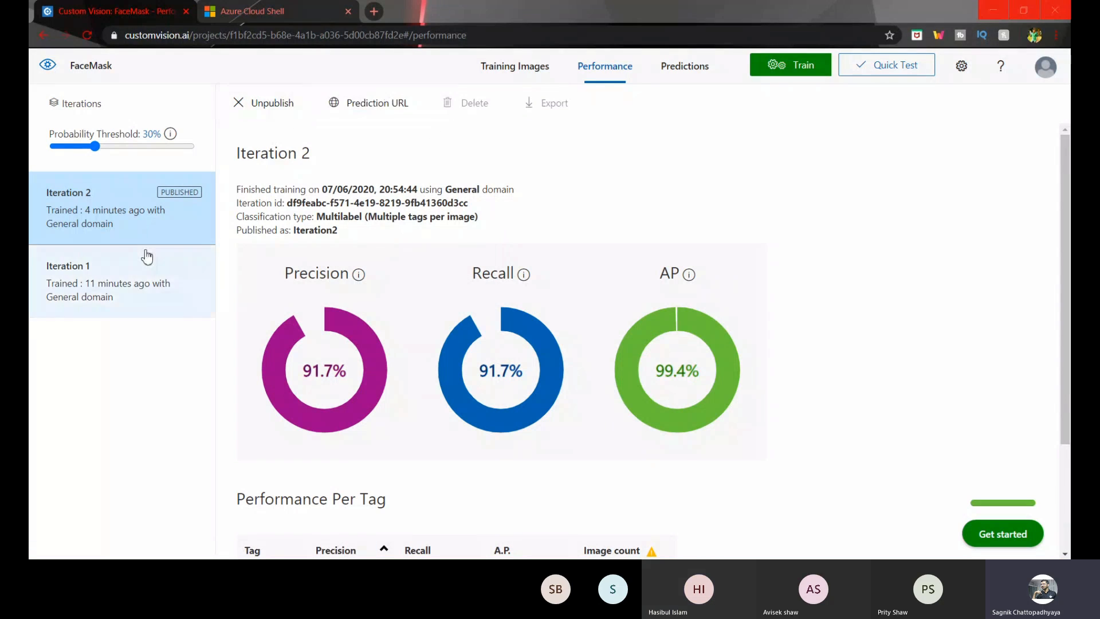
# Step: View the form for creating a new tag in the training images, close it unsaved, and return to Iteration 2's performance
pyautogui.click(485, 70)
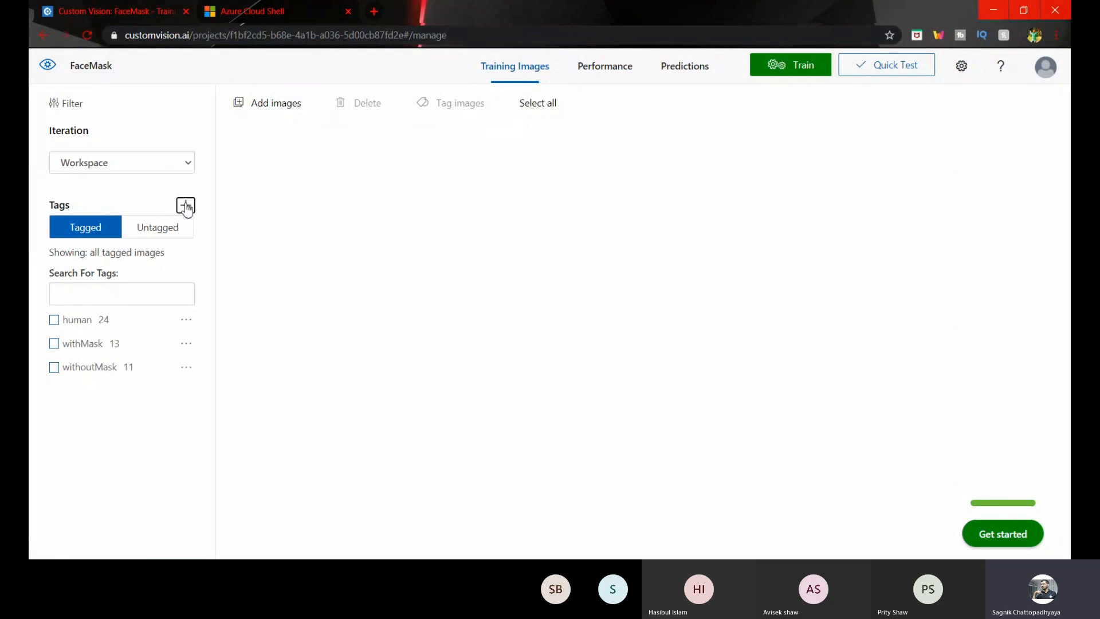
pyautogui.click(186, 206)
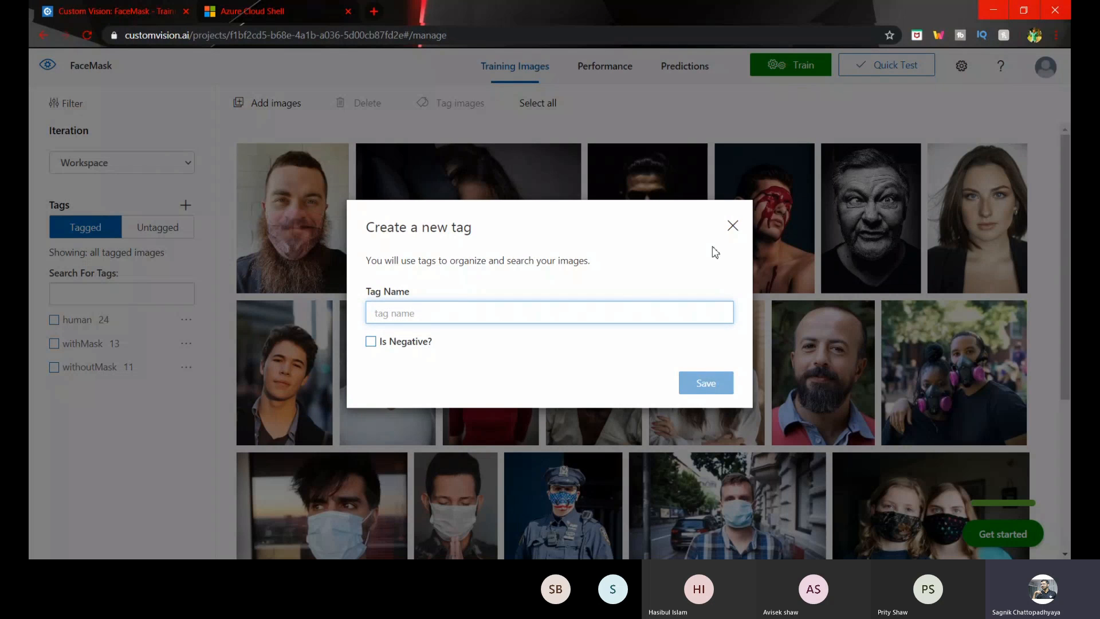
pyautogui.click(732, 228)
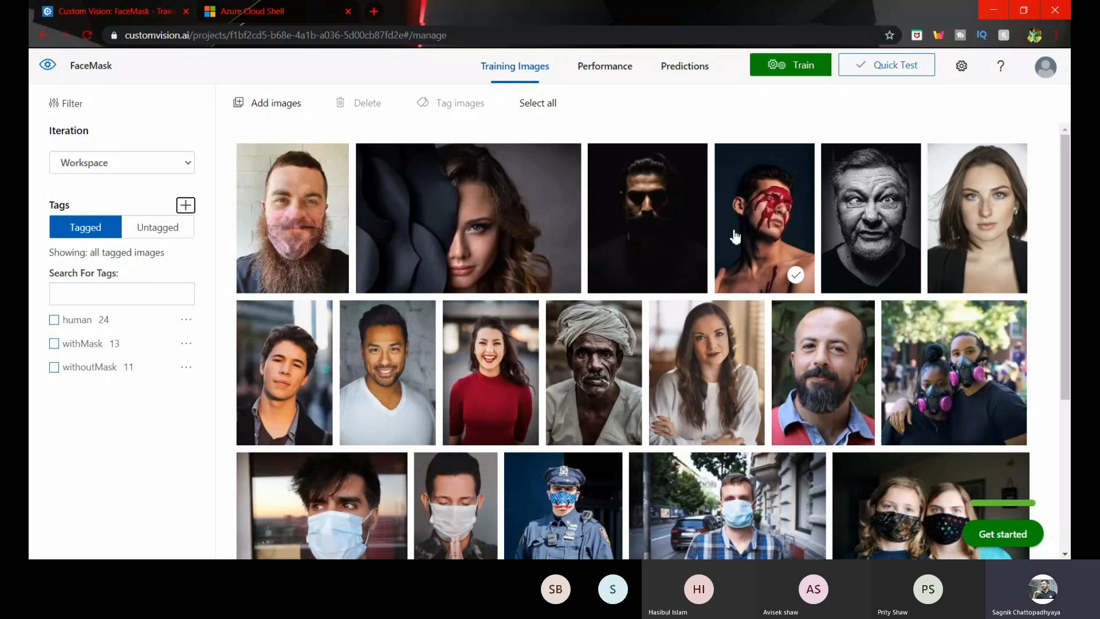
pyautogui.click(605, 66)
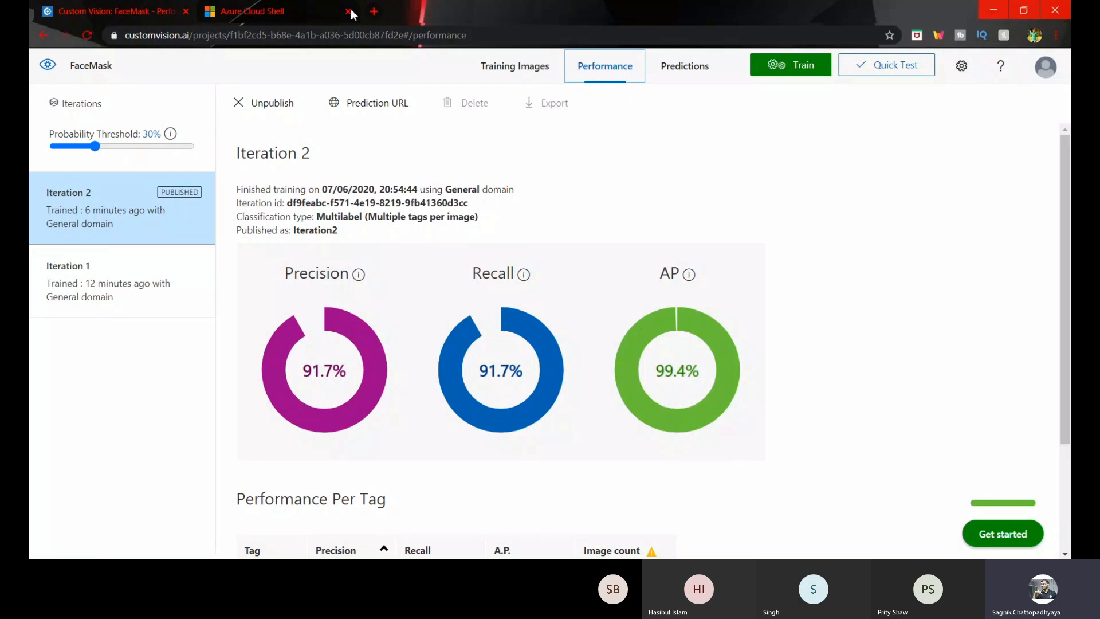
# Step: View the Azure-Pyday GitHub repository at aka.ms/AzurePyday in a new browser tab, and close that tab
pyautogui.click(374, 14)
pyautogui.write('aka.ms/AzurePyday')
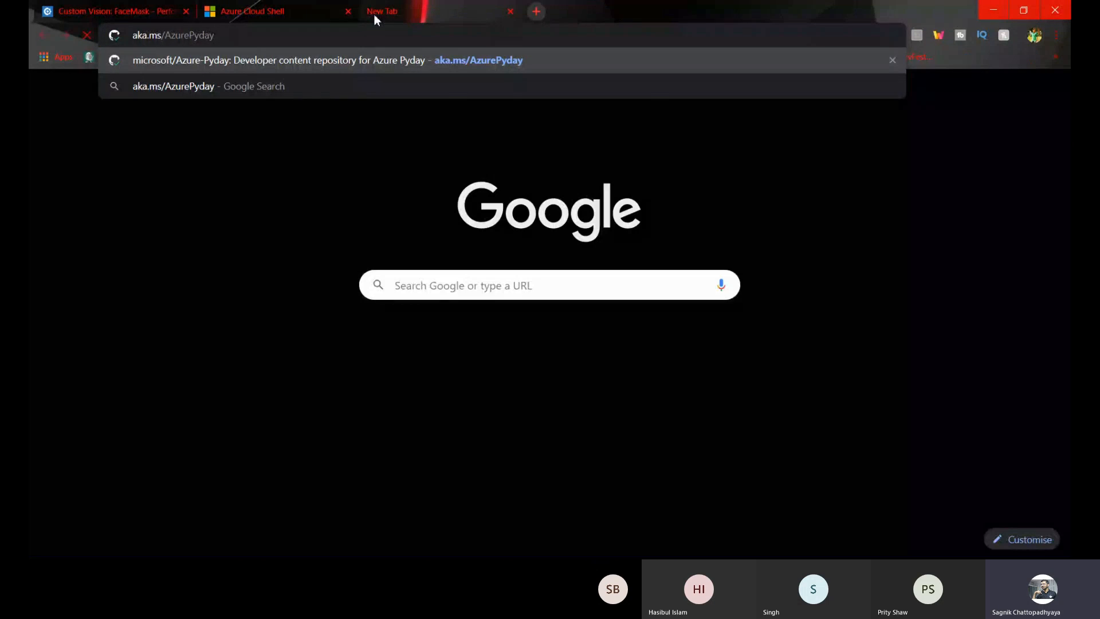
pyautogui.press('Return')
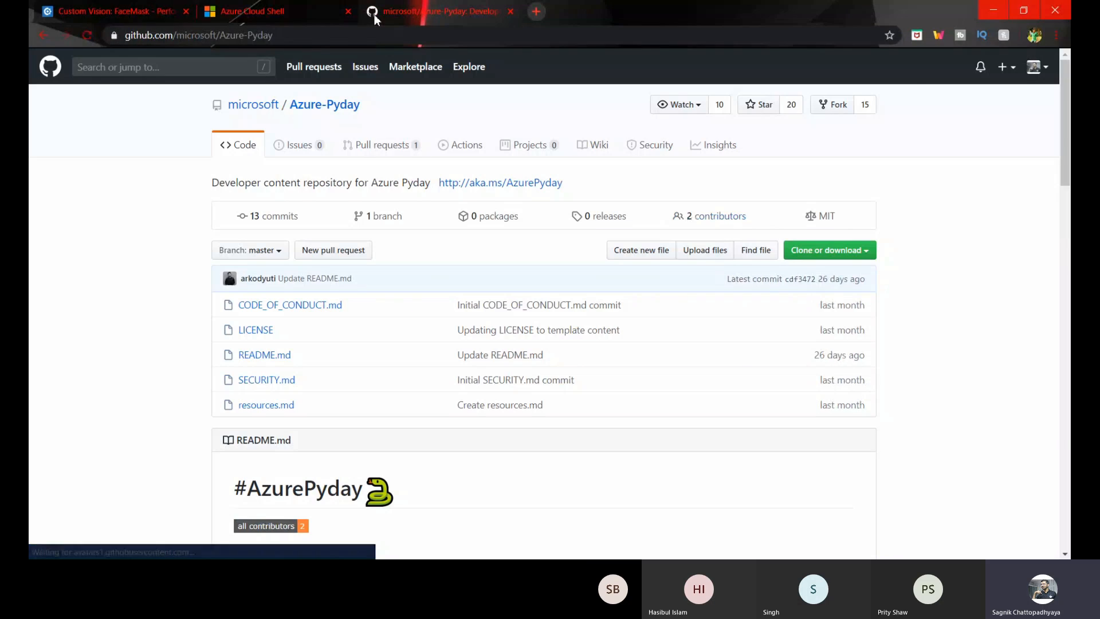
pyautogui.hotkey('ctrl', 'w')
pyautogui.hotkey('alt', 'Tab')
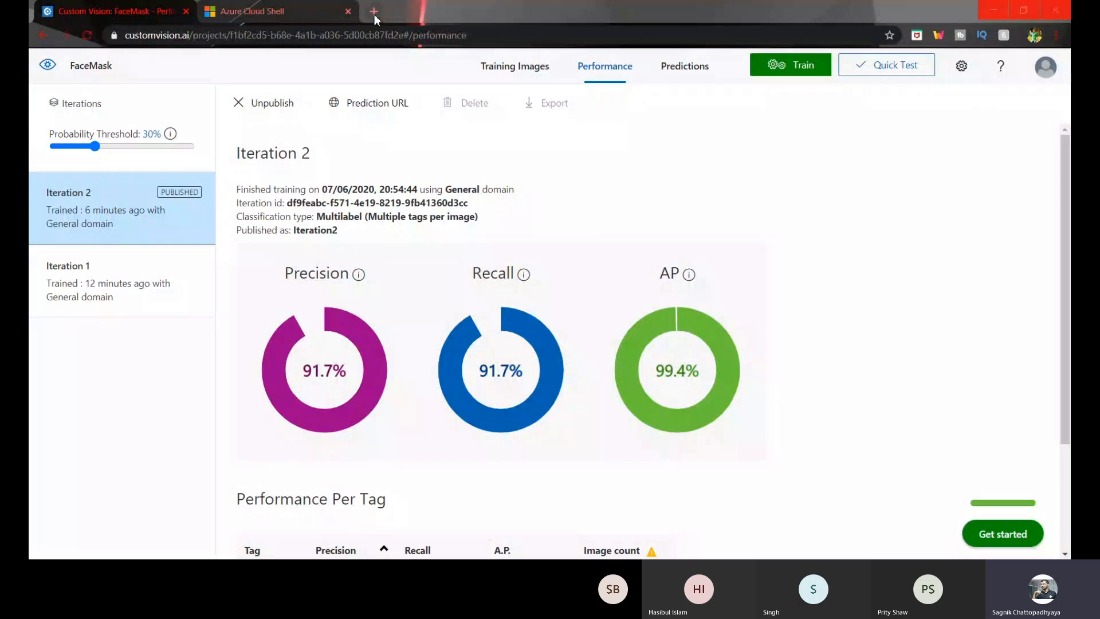